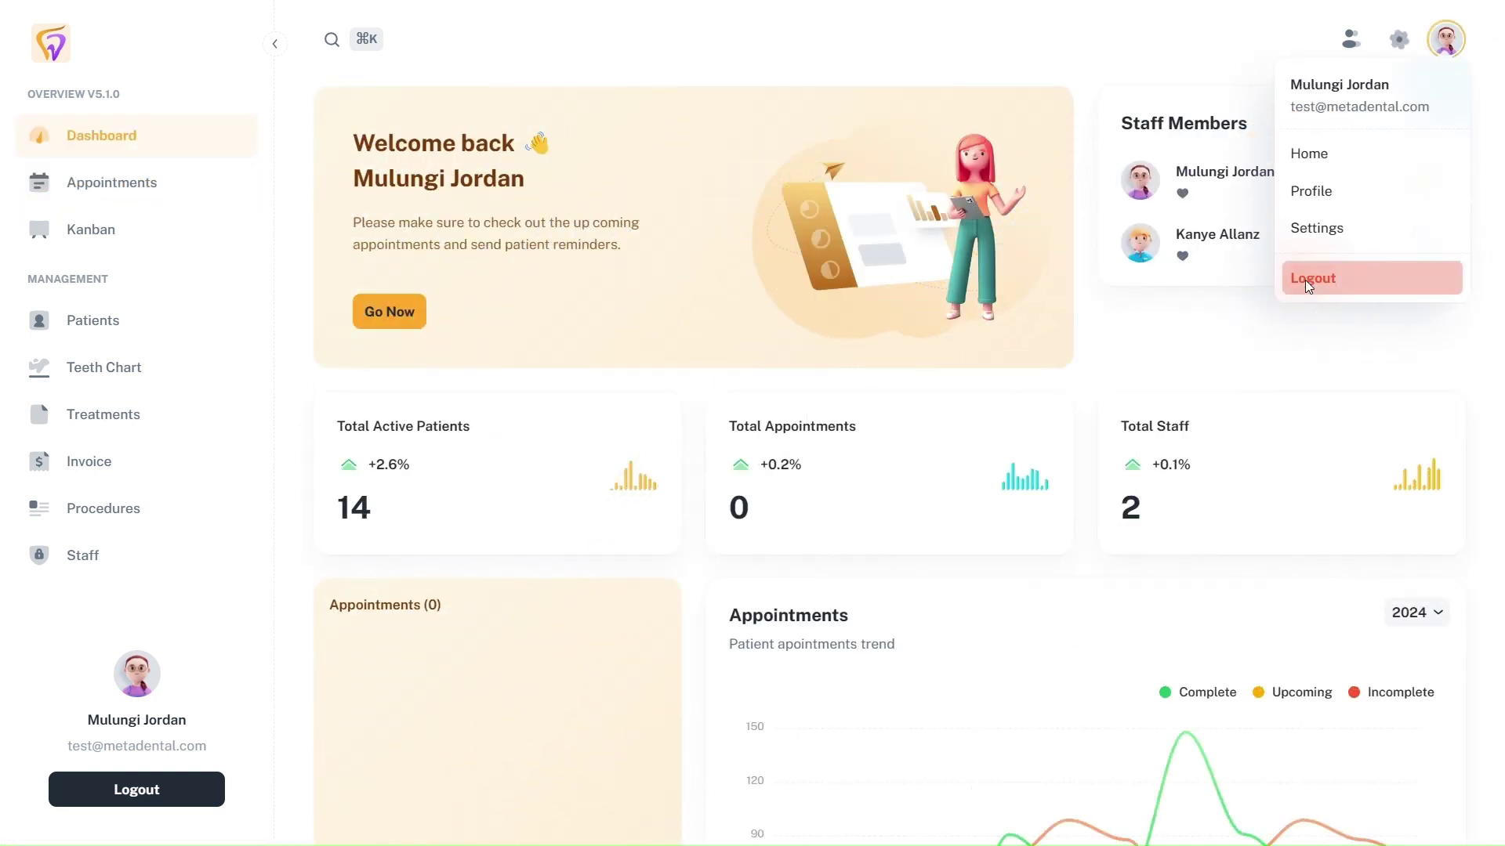
- Log out of the account, maximize the Dental Pro sign-in window and sign in with the credentials already filled in
left_click(1306, 282)
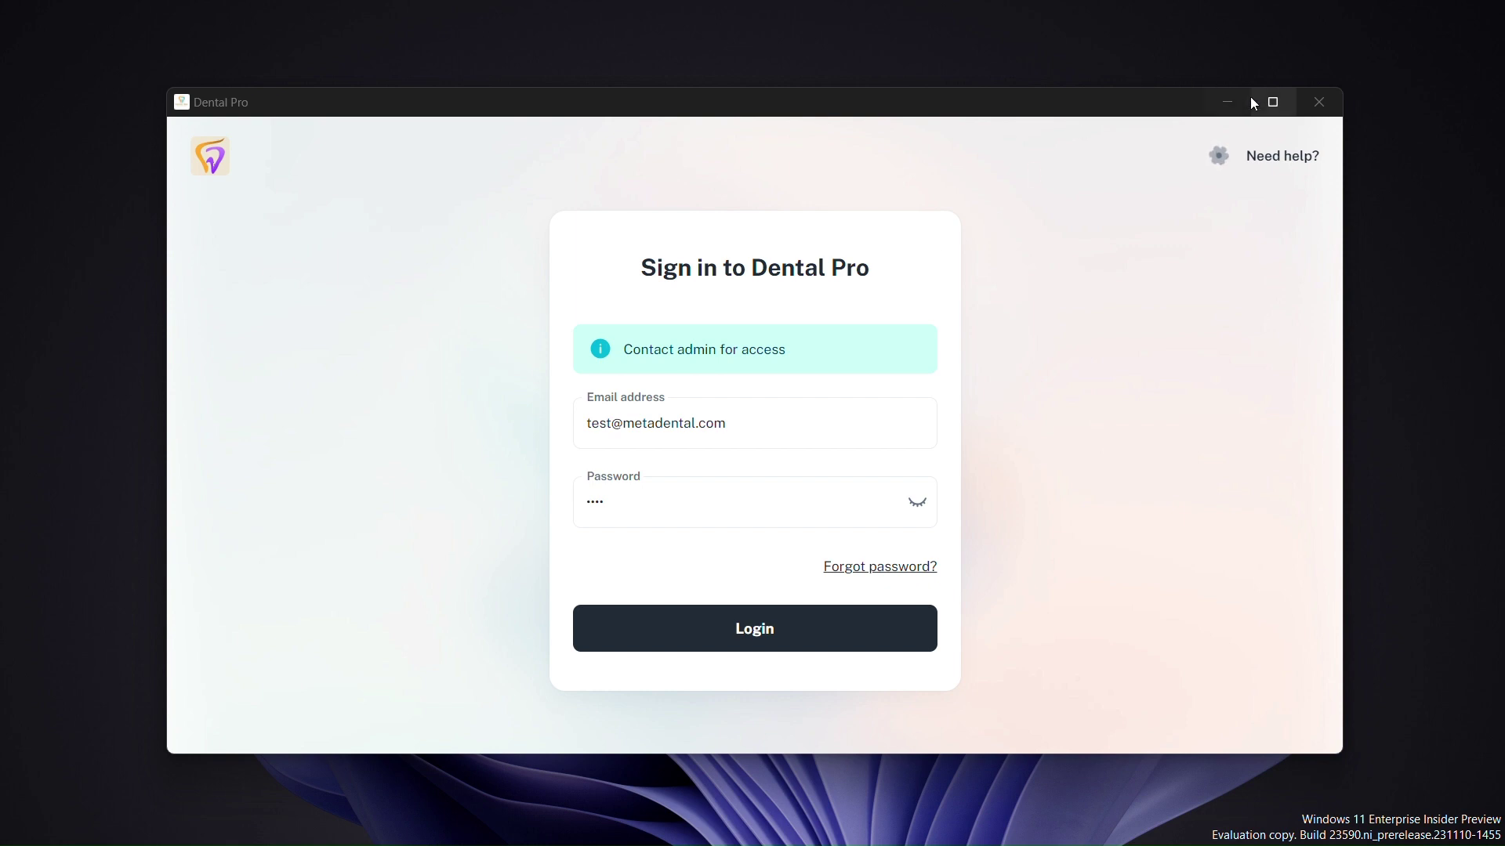
left_click(1273, 102)
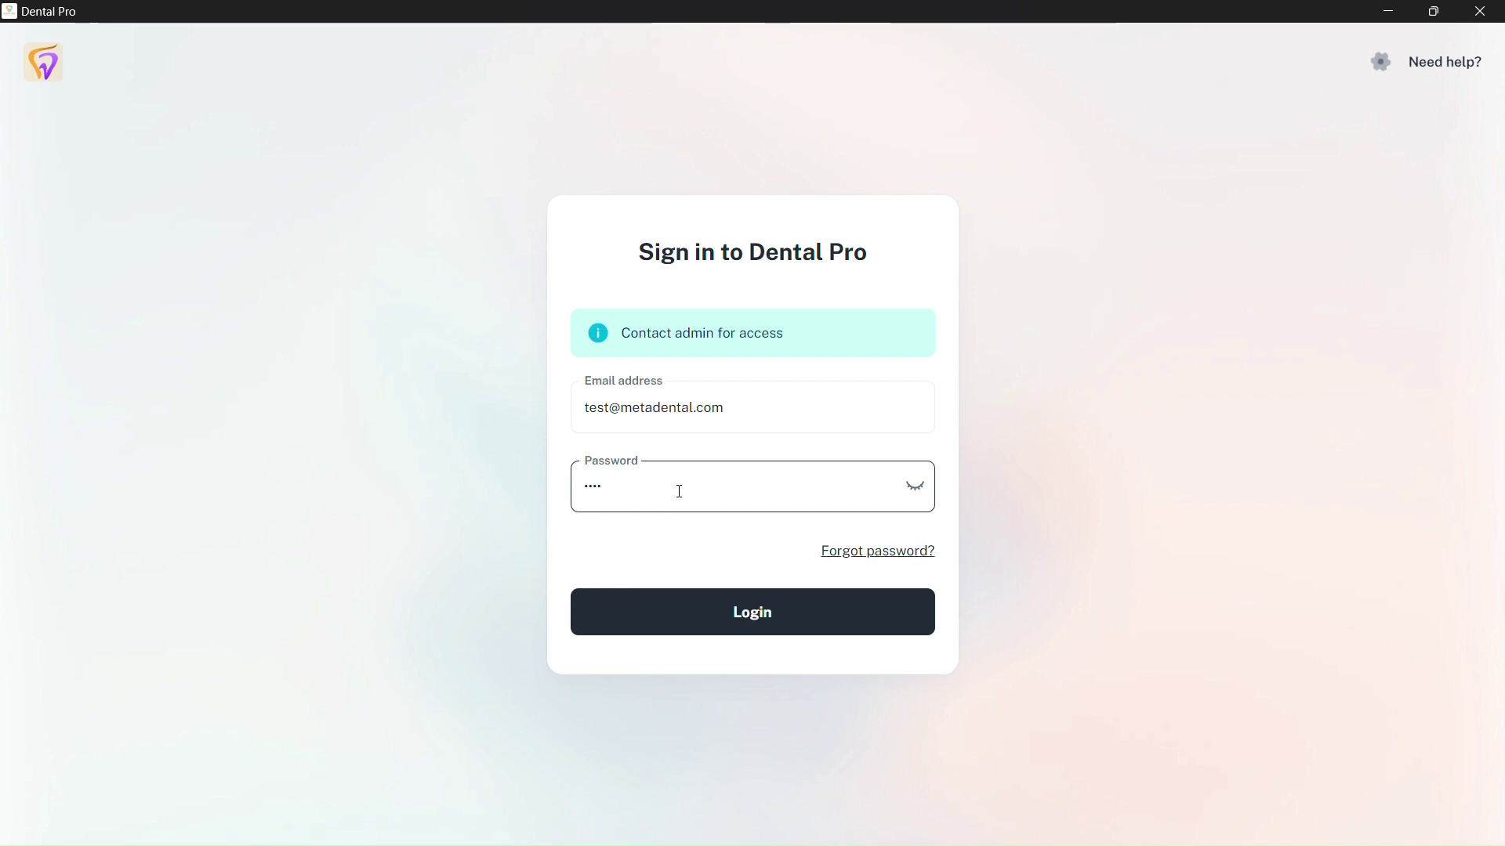
left_click(719, 615)
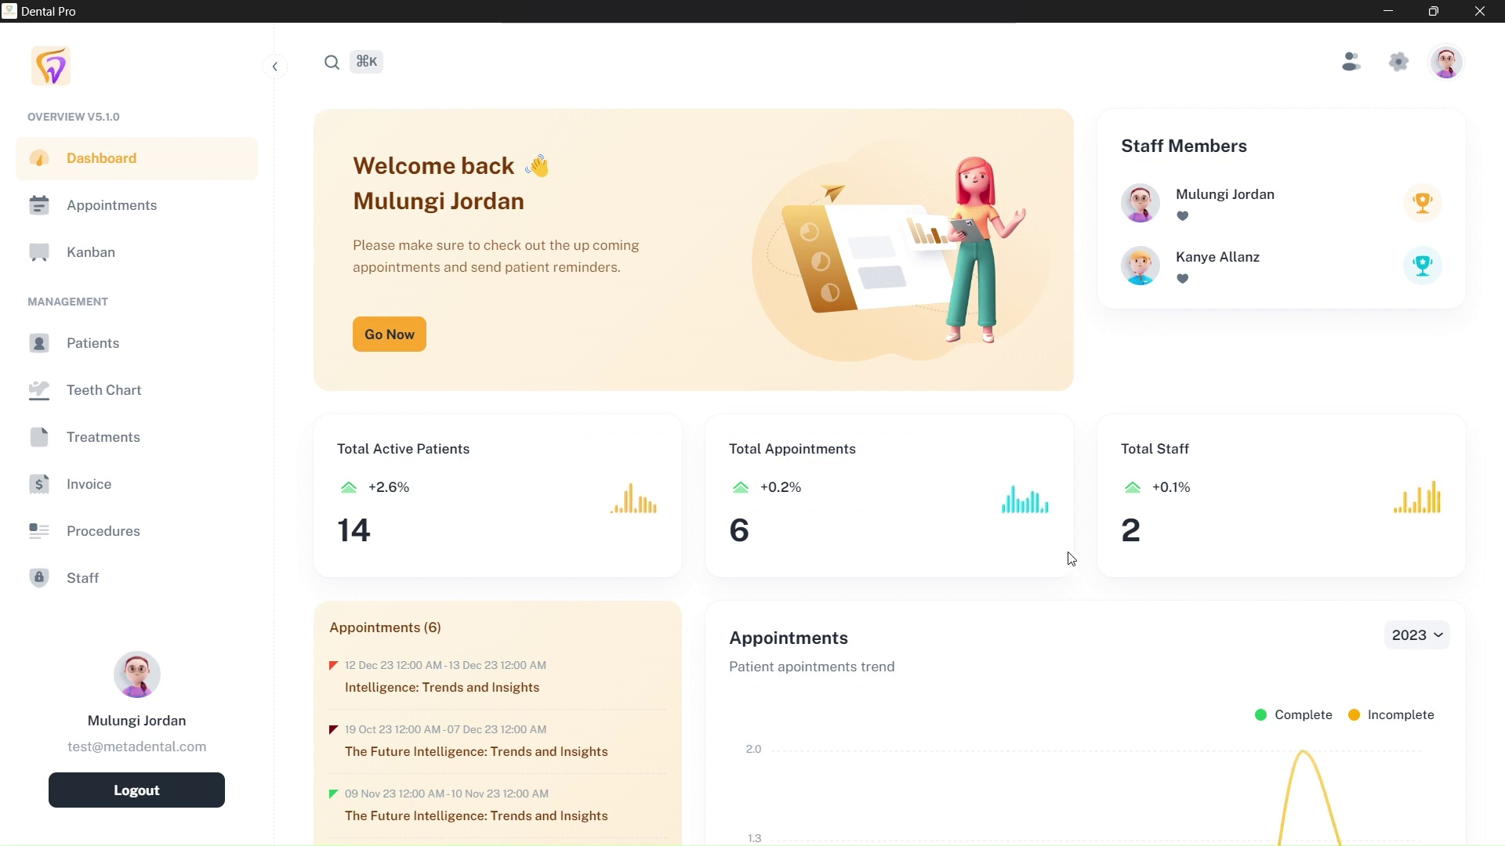
- Examine the dashboard's appointment list, monthly appointments trend, invoice summary and new invoices
scroll(1071, 558, "down", 2)
scroll(1071, 559, "up", 2)
scroll(888, 564, "down", 3)
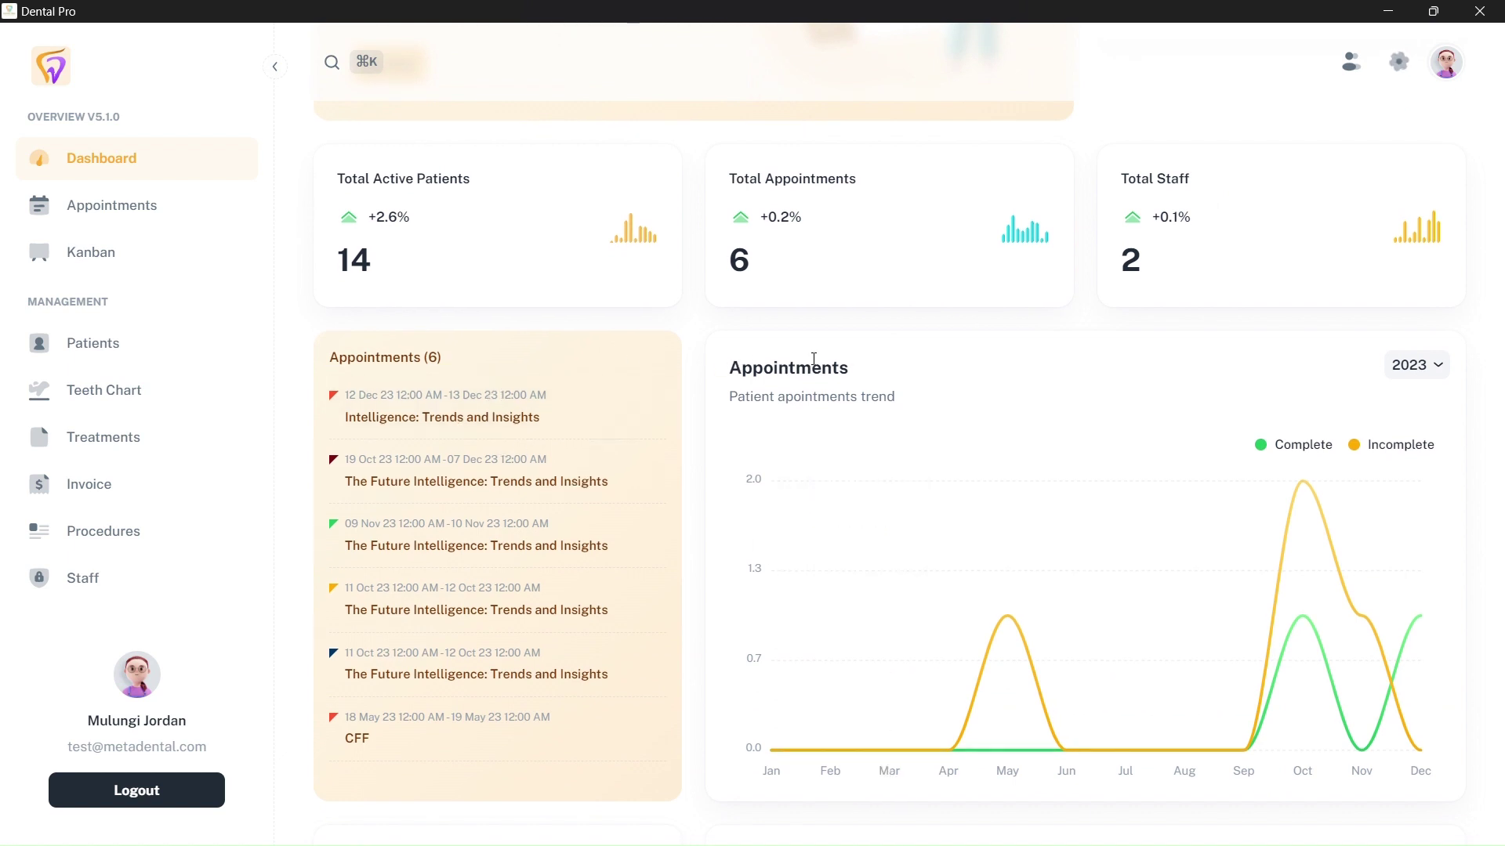
scroll(813, 359, "down", 2)
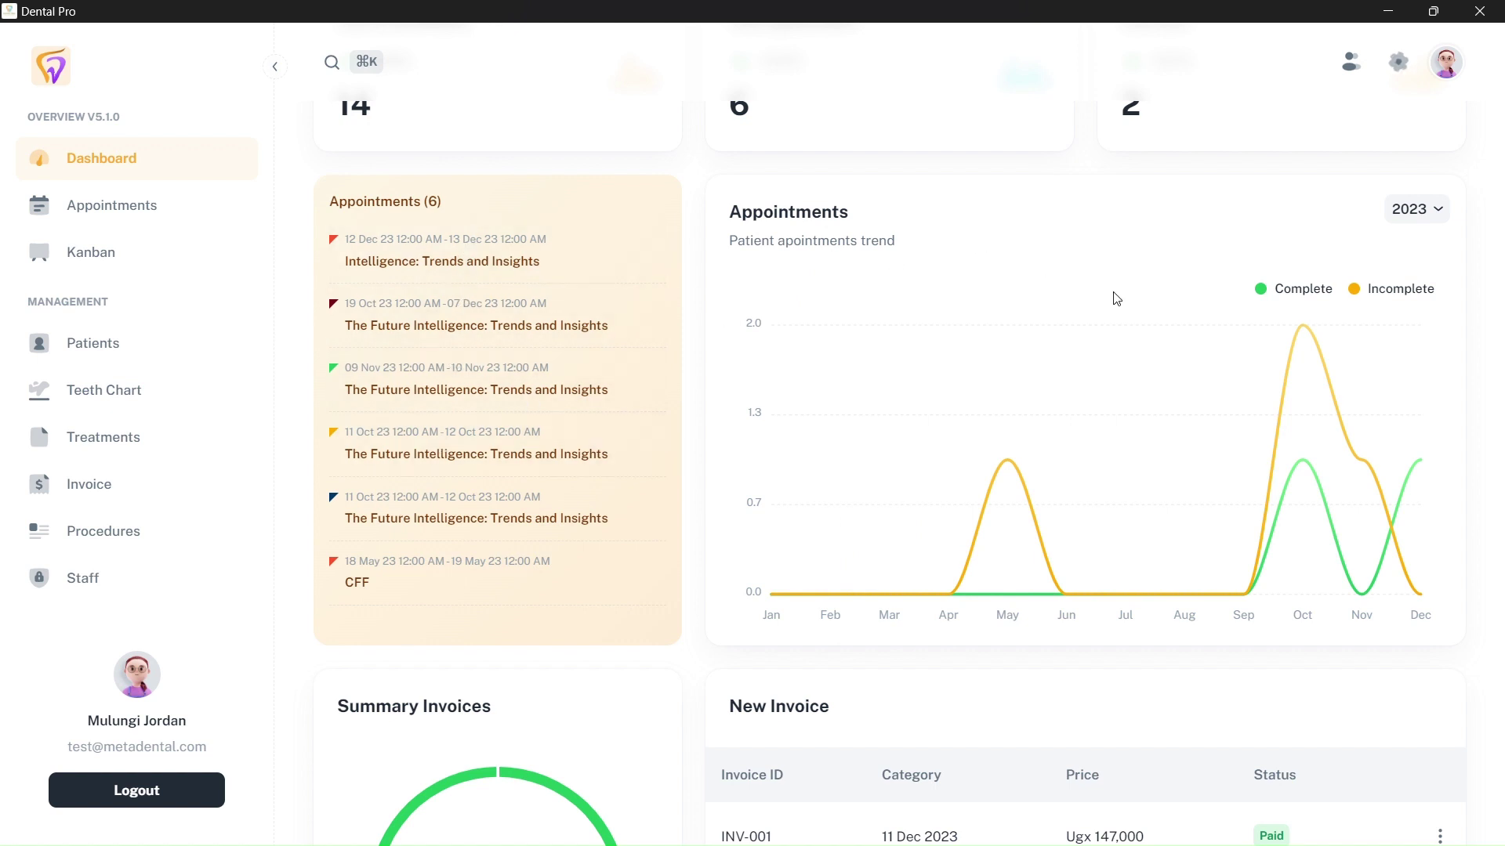
mouse_move(999, 470)
mouse_move(1323, 420)
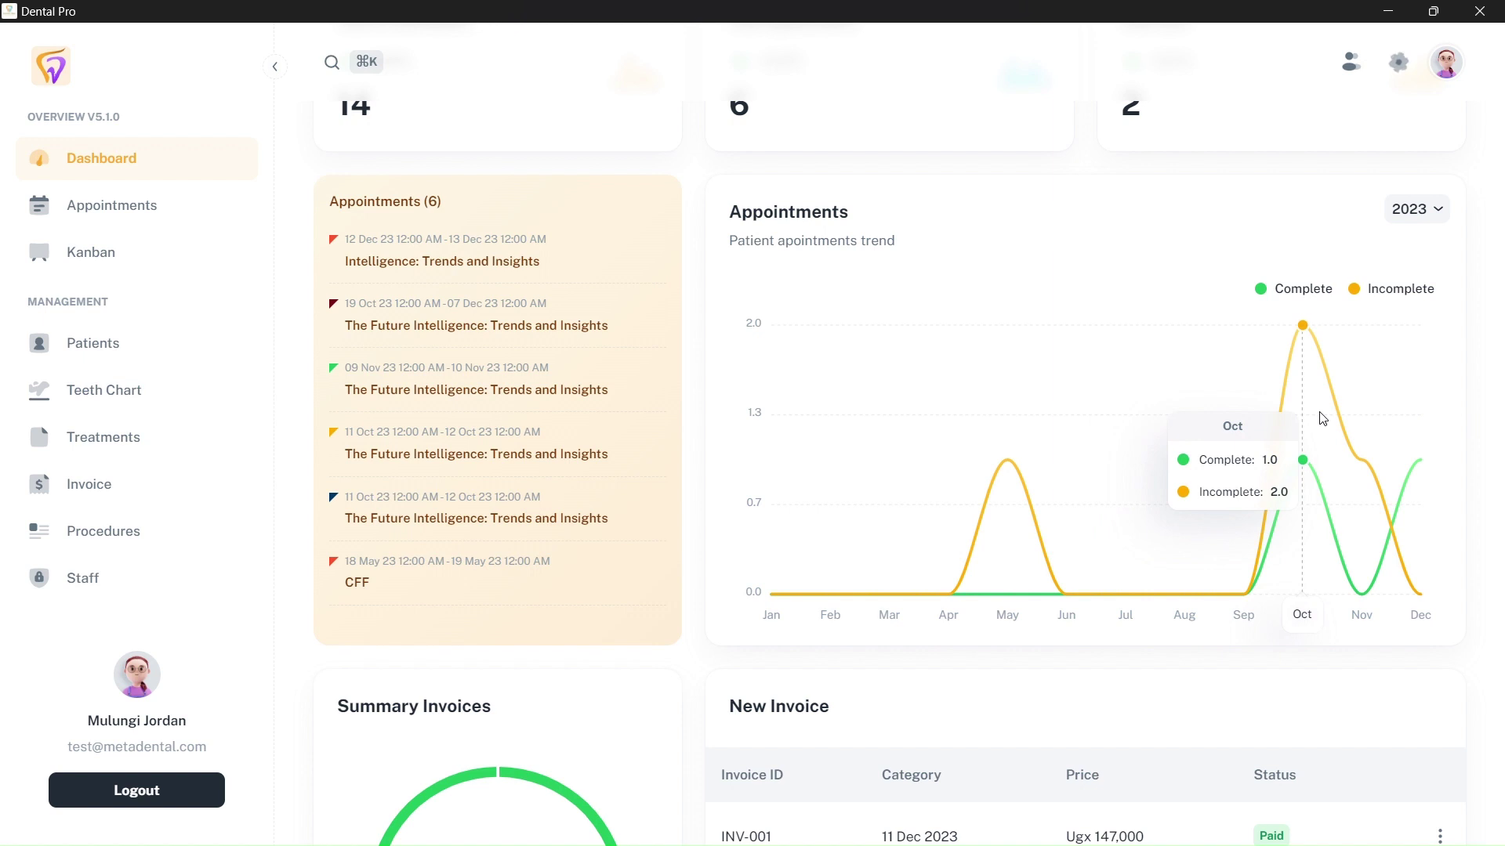
mouse_move(1412, 454)
mouse_move(1360, 454)
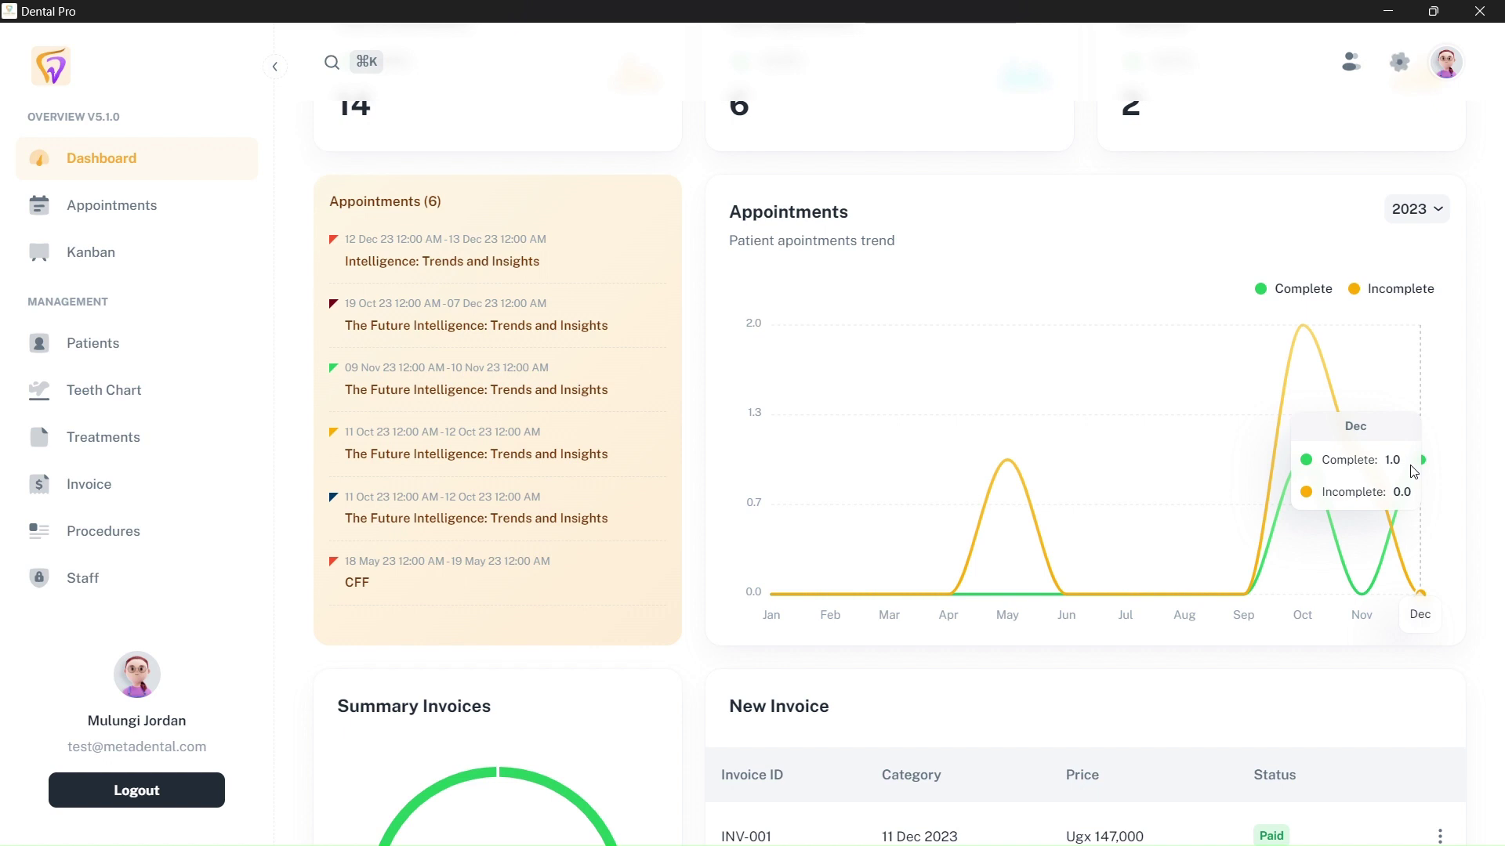
scroll(1033, 611, "down", 3)
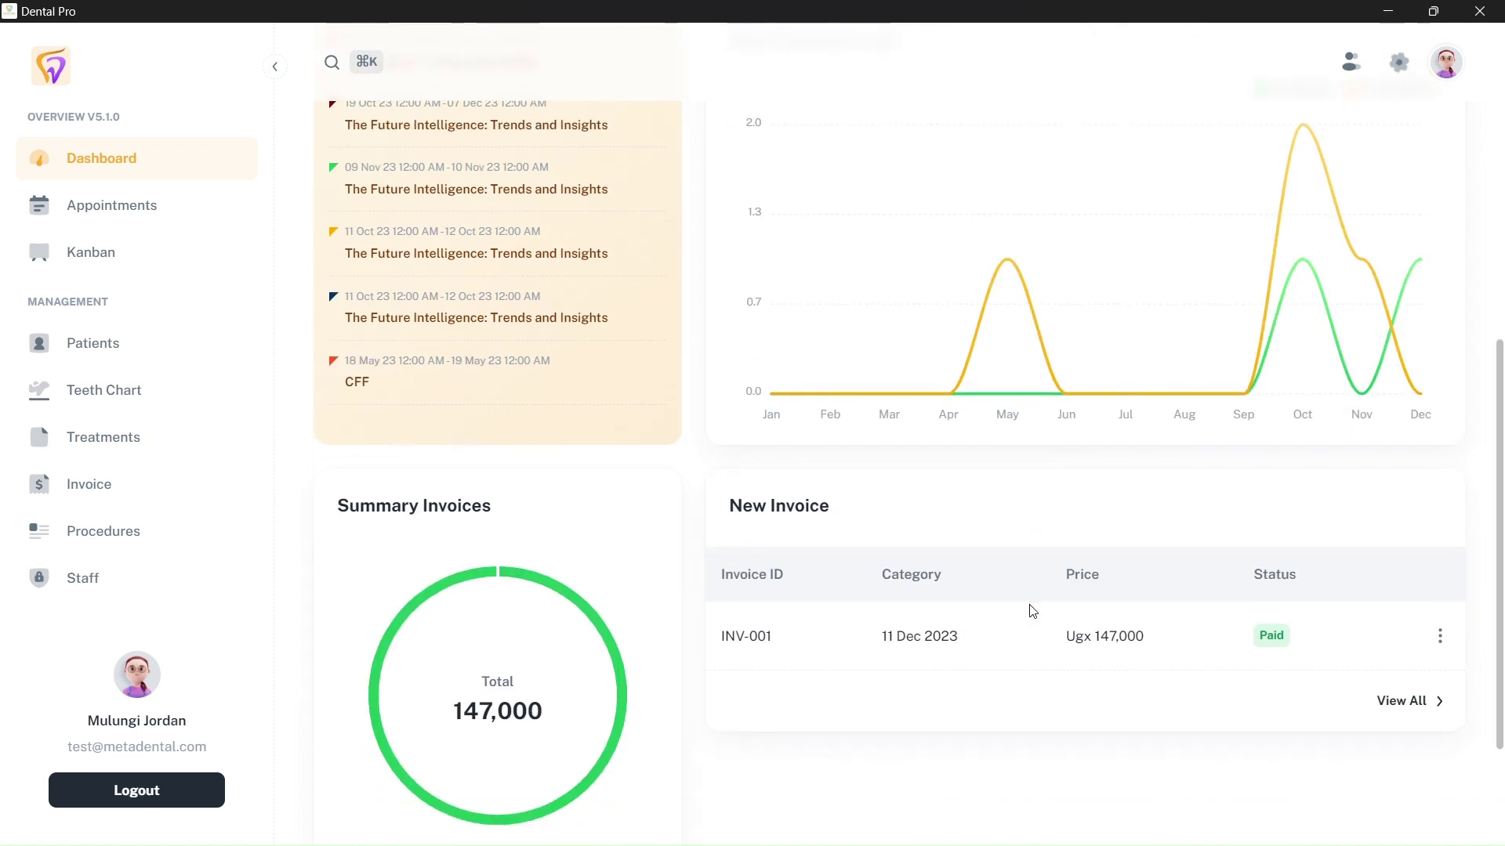
scroll(736, 584, "down", 2)
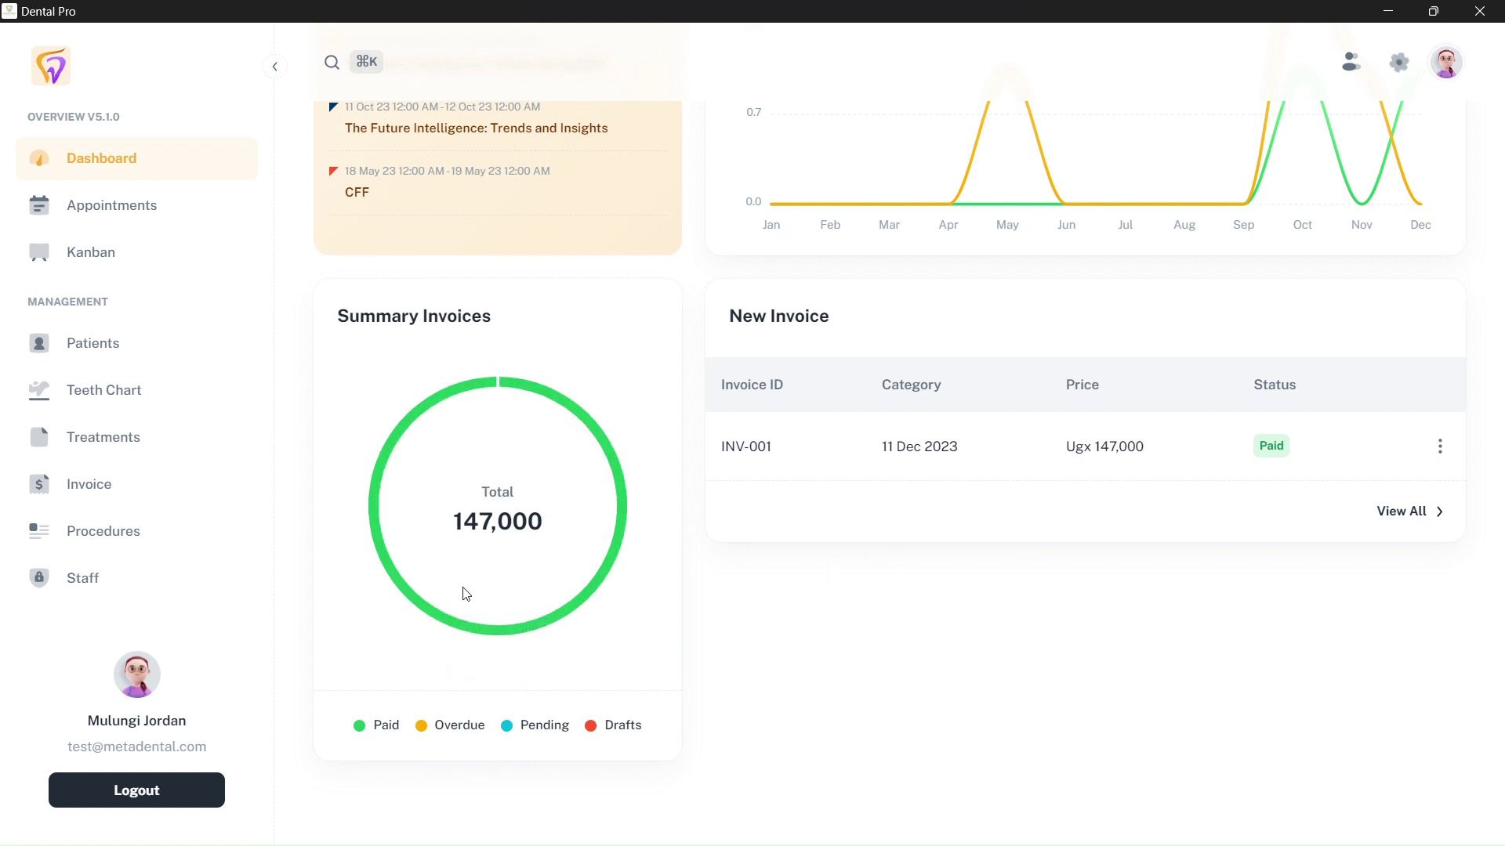
- Start a new appointment in the appointments calendar and assign a staff member and a patient, leaving the title empty
left_click(160, 207)
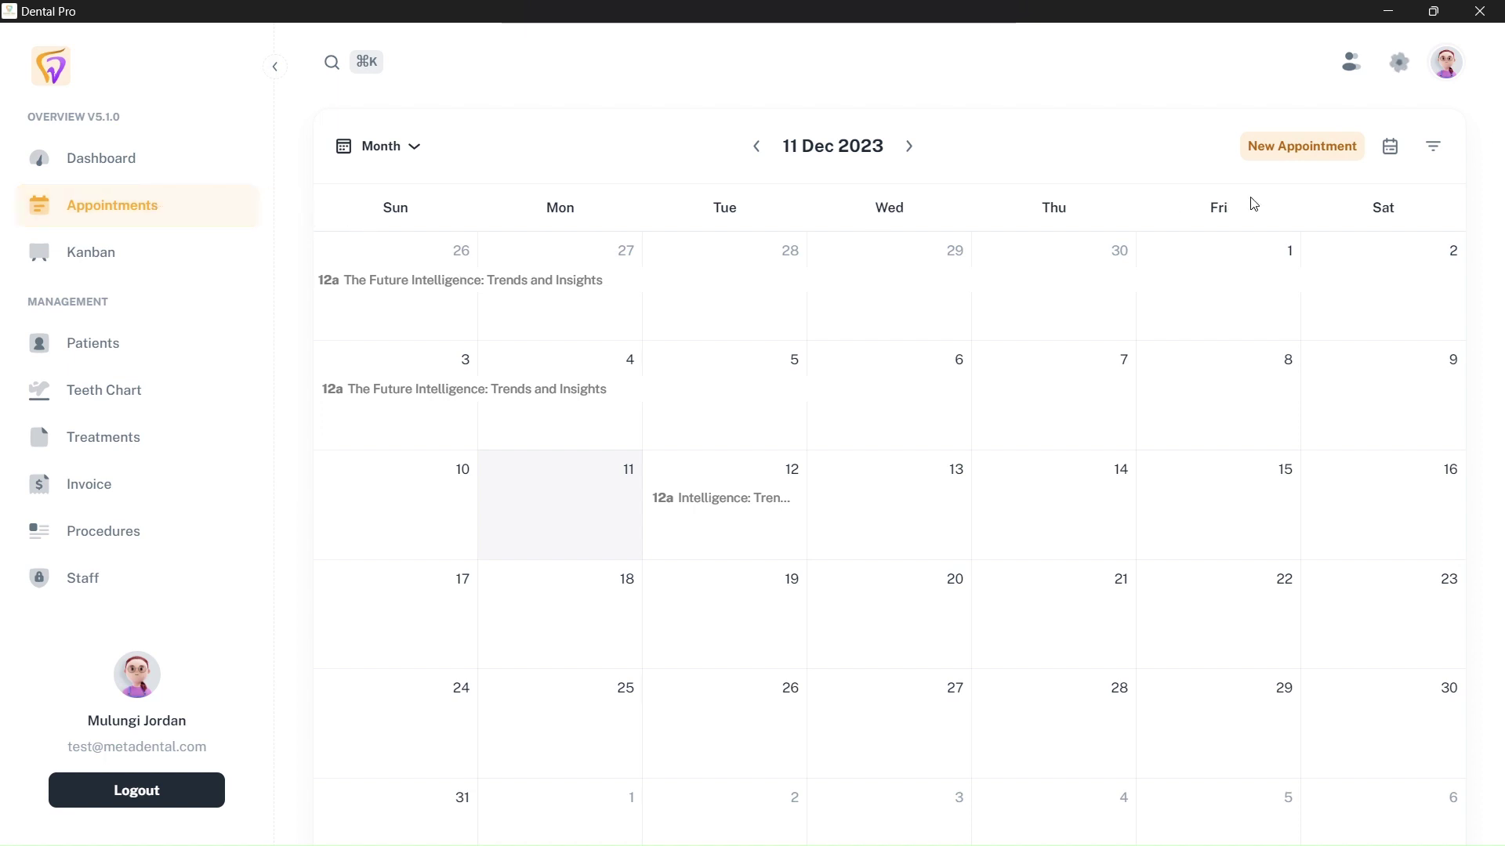
left_click(1281, 155)
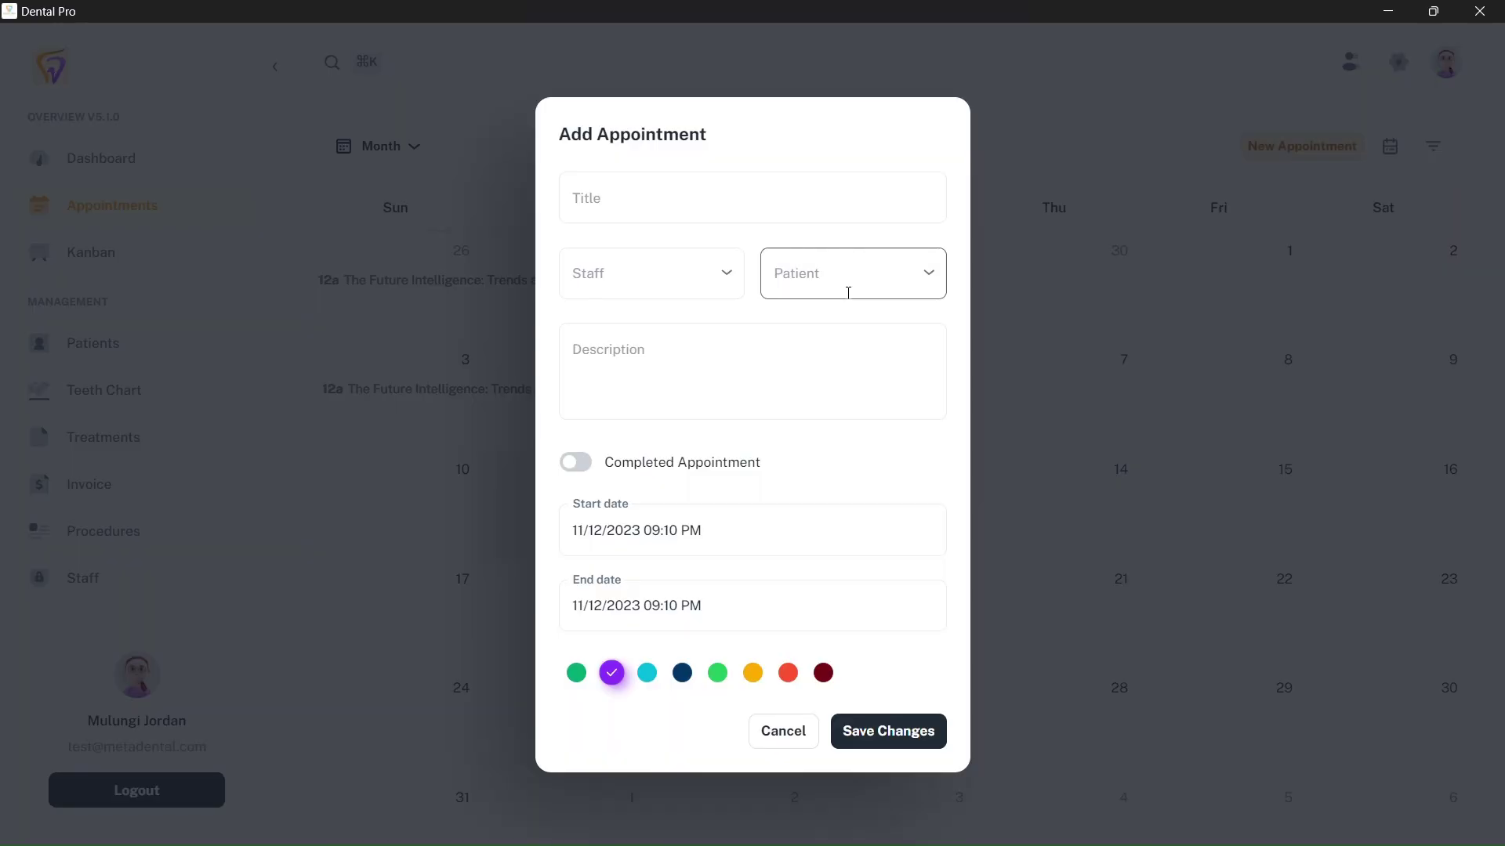
left_click(654, 198)
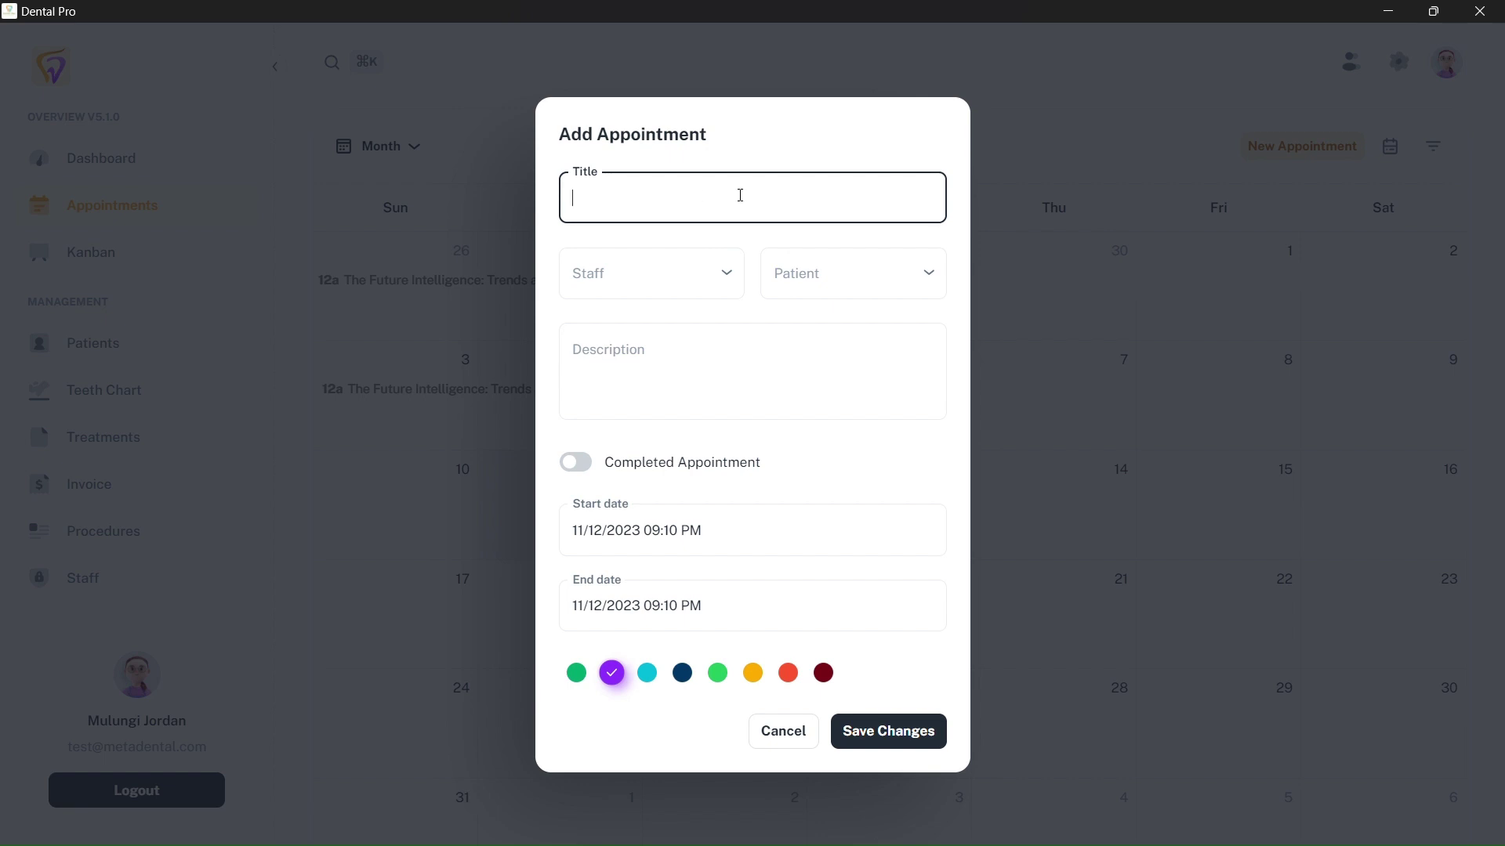
left_click(653, 280)
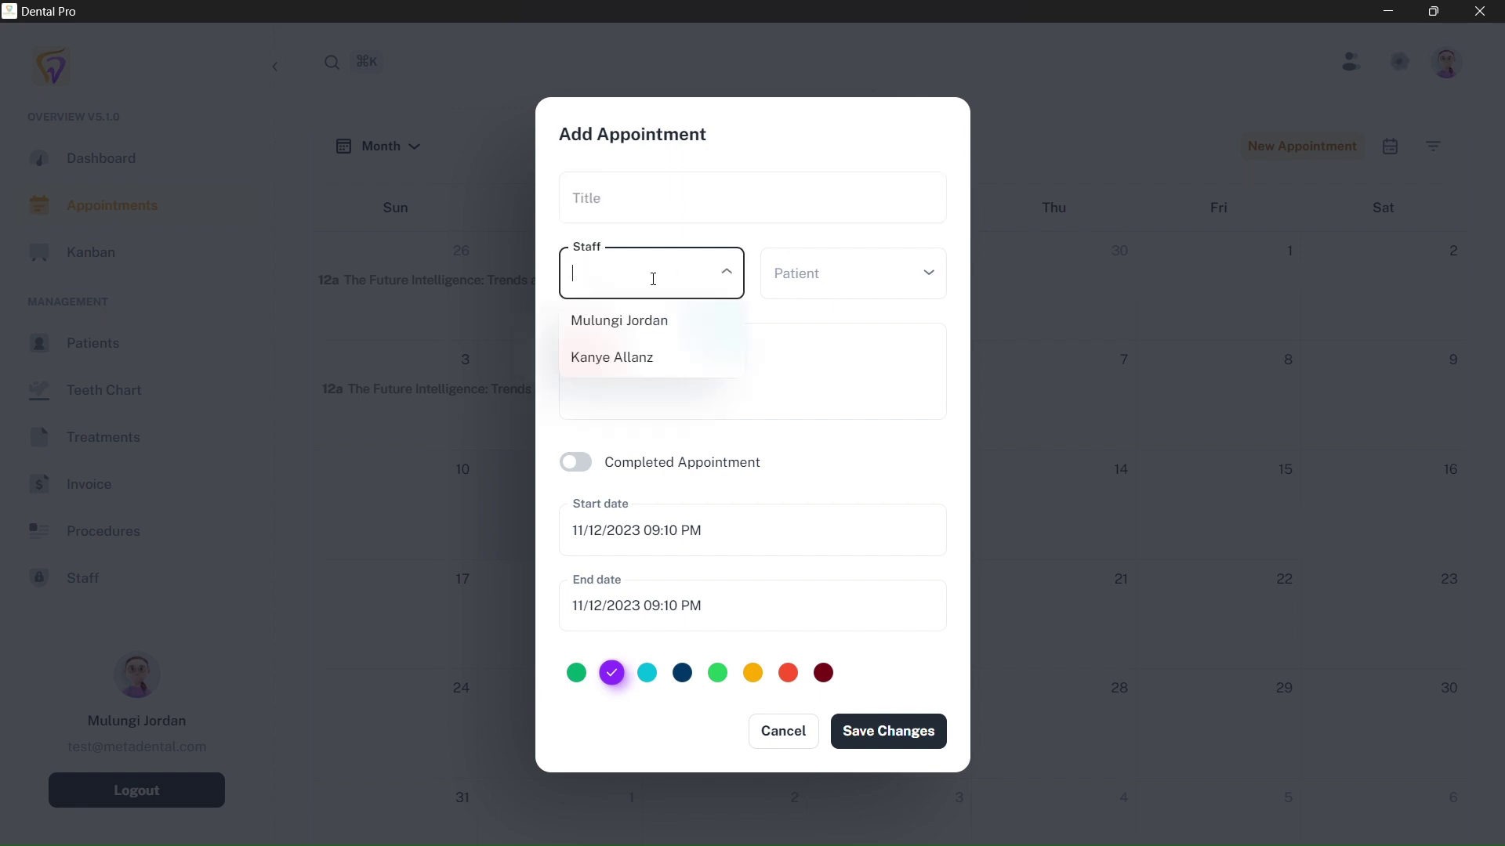
left_click(665, 319)
left_click(888, 275)
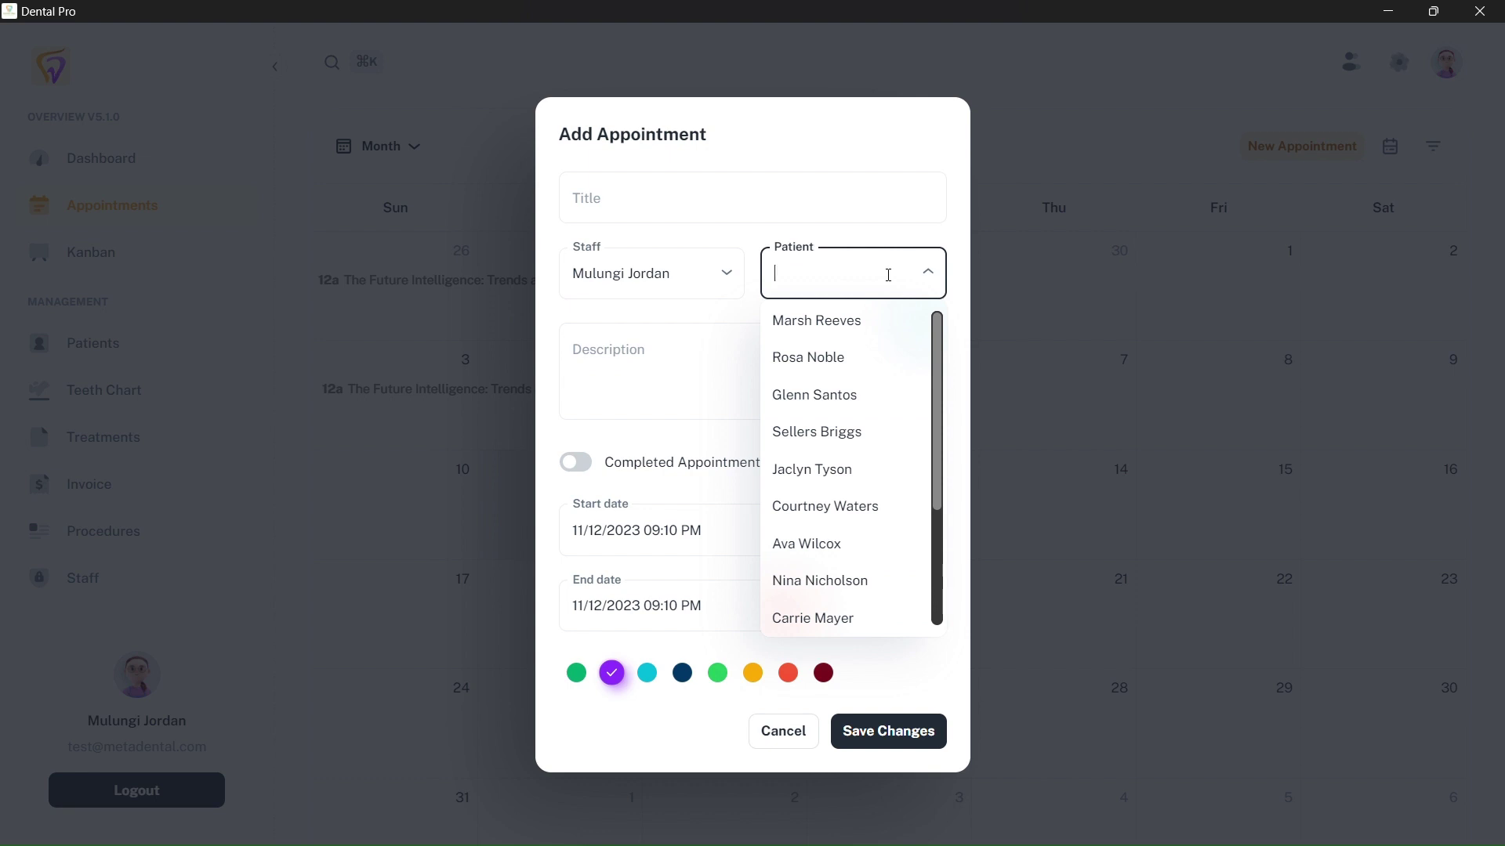
left_click(816, 431)
- Colour the new appointment light green, leave its description empty and try to save it
left_click(696, 397)
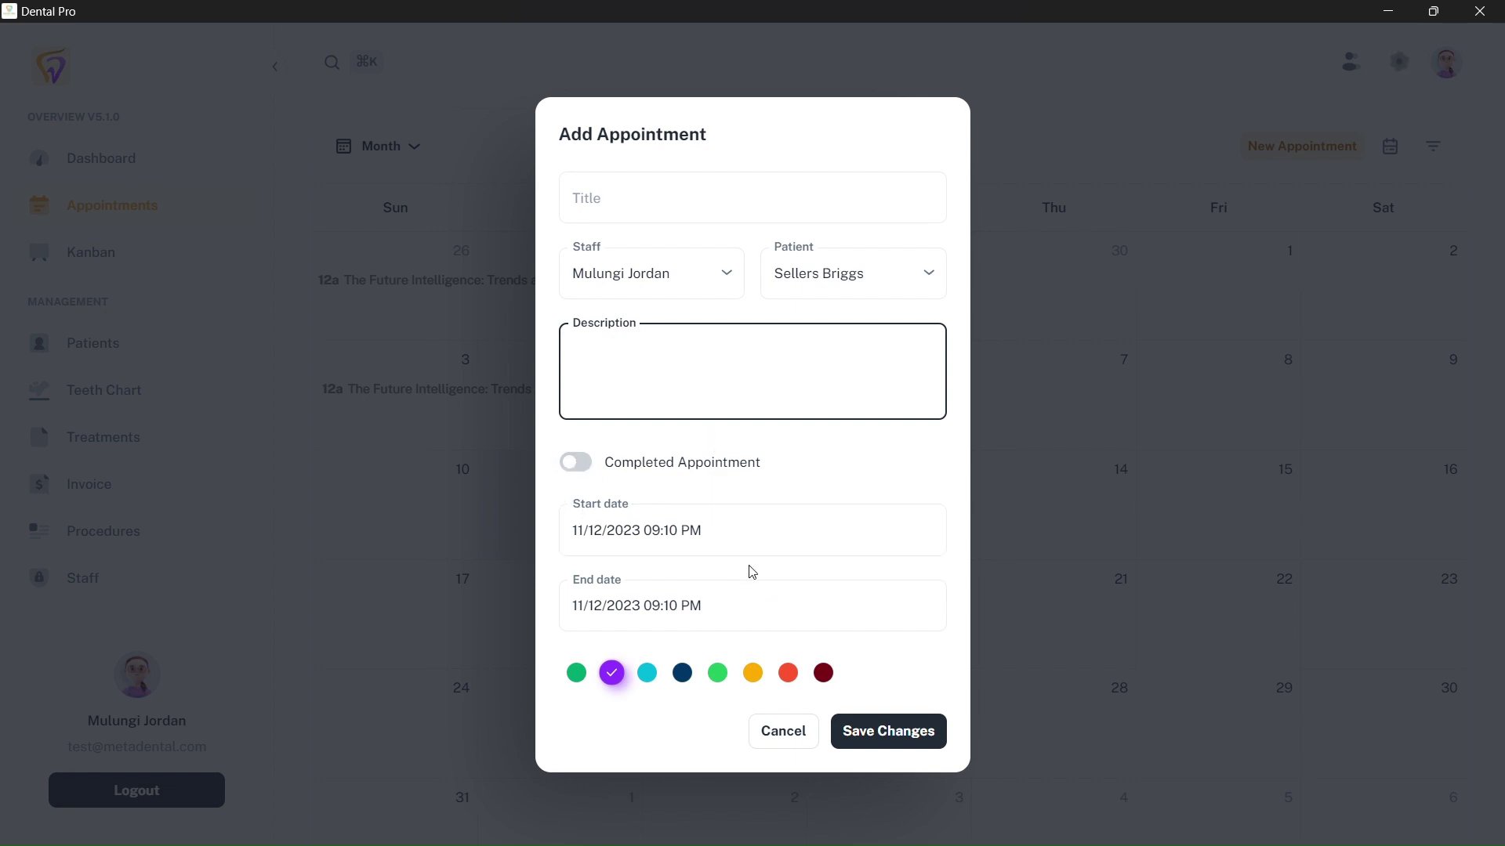
left_click(716, 679)
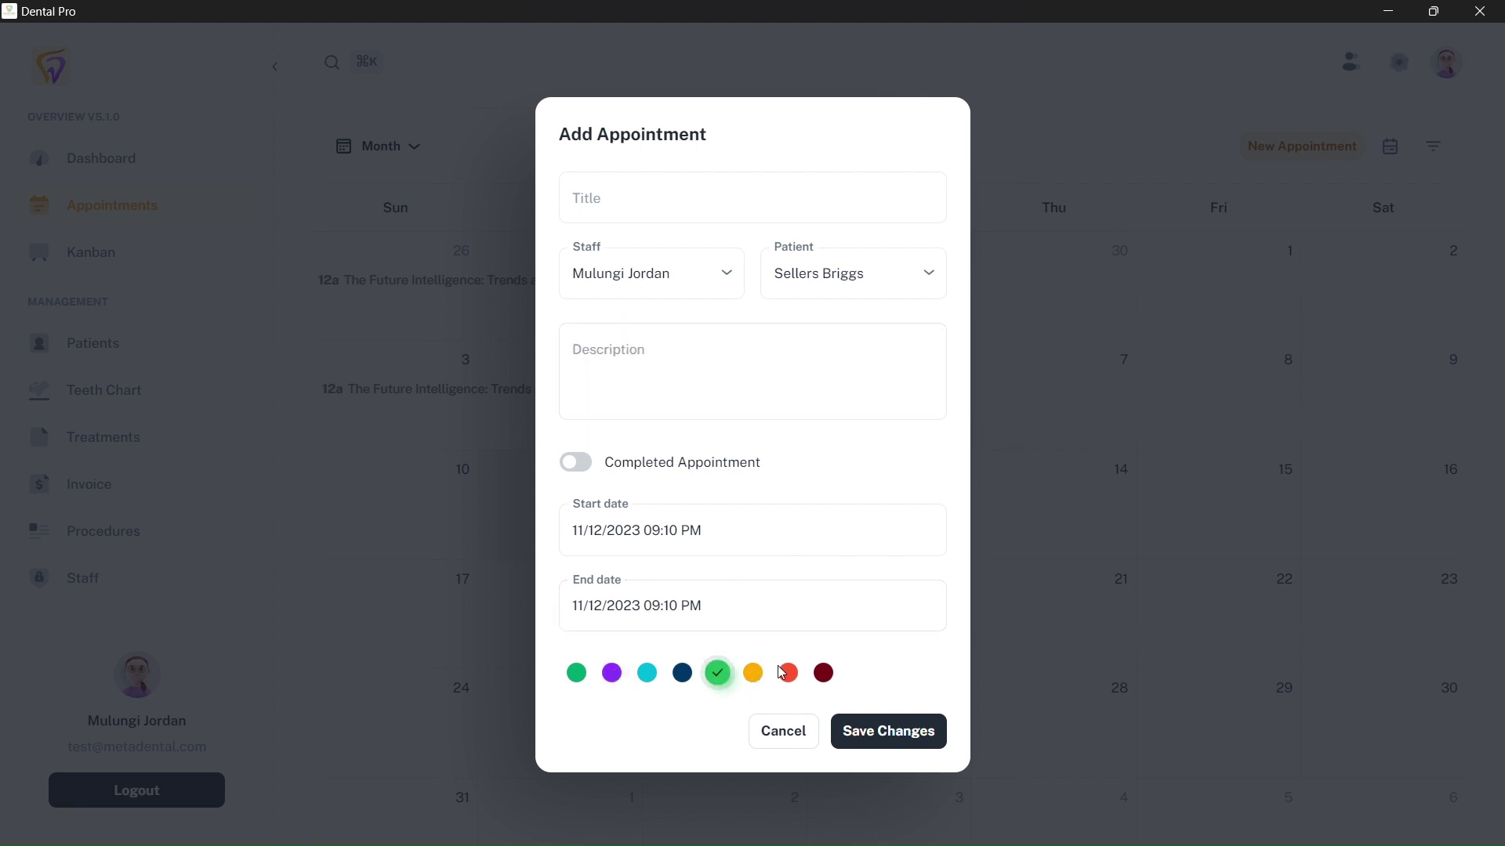
left_click(890, 729)
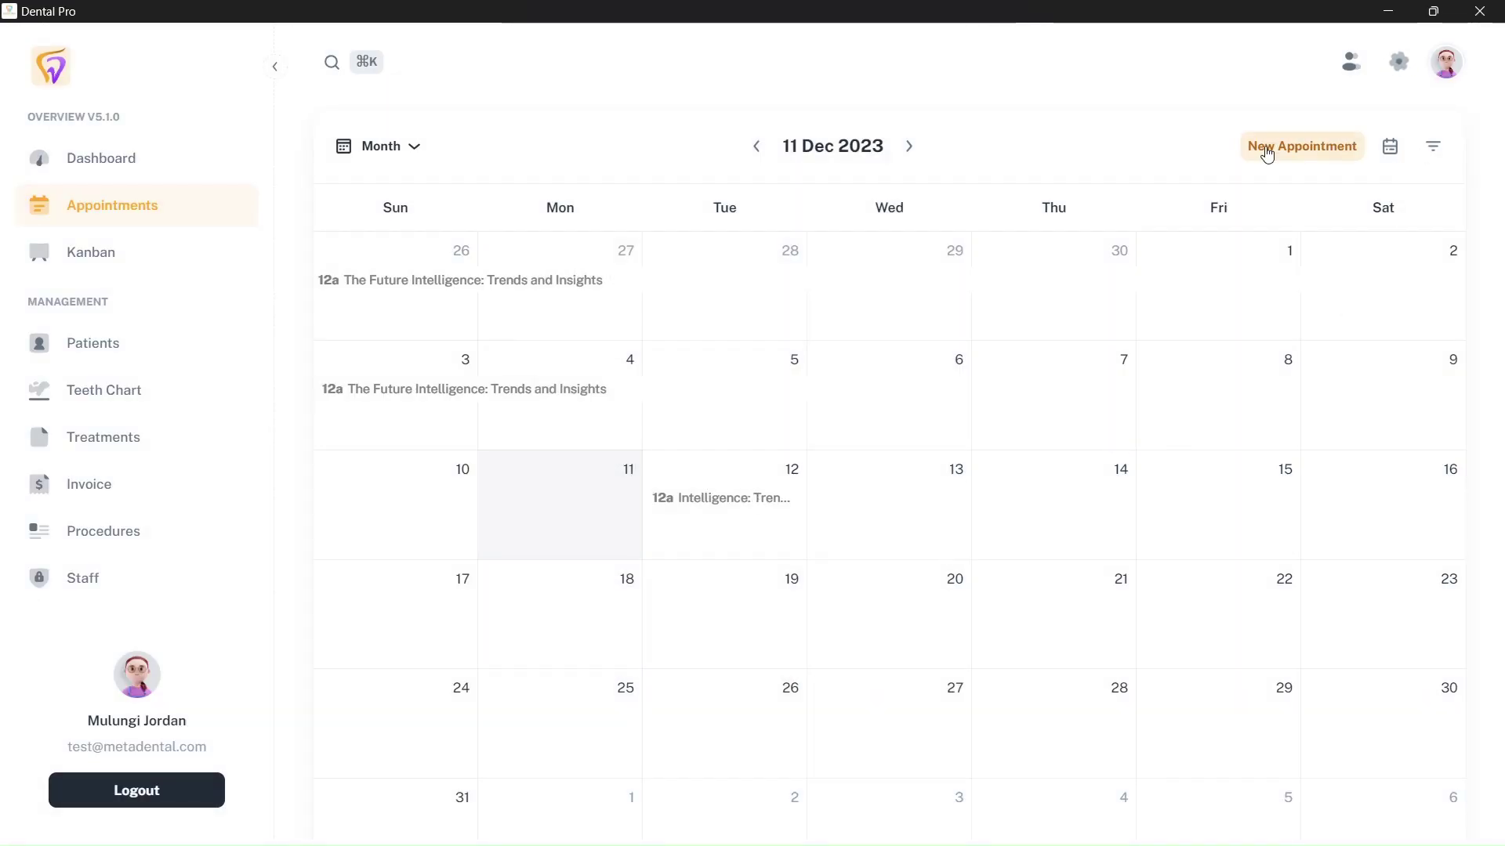
- Open a new appointment form from 14 December 2023 in the calendar and close it without saving
left_click(1044, 482)
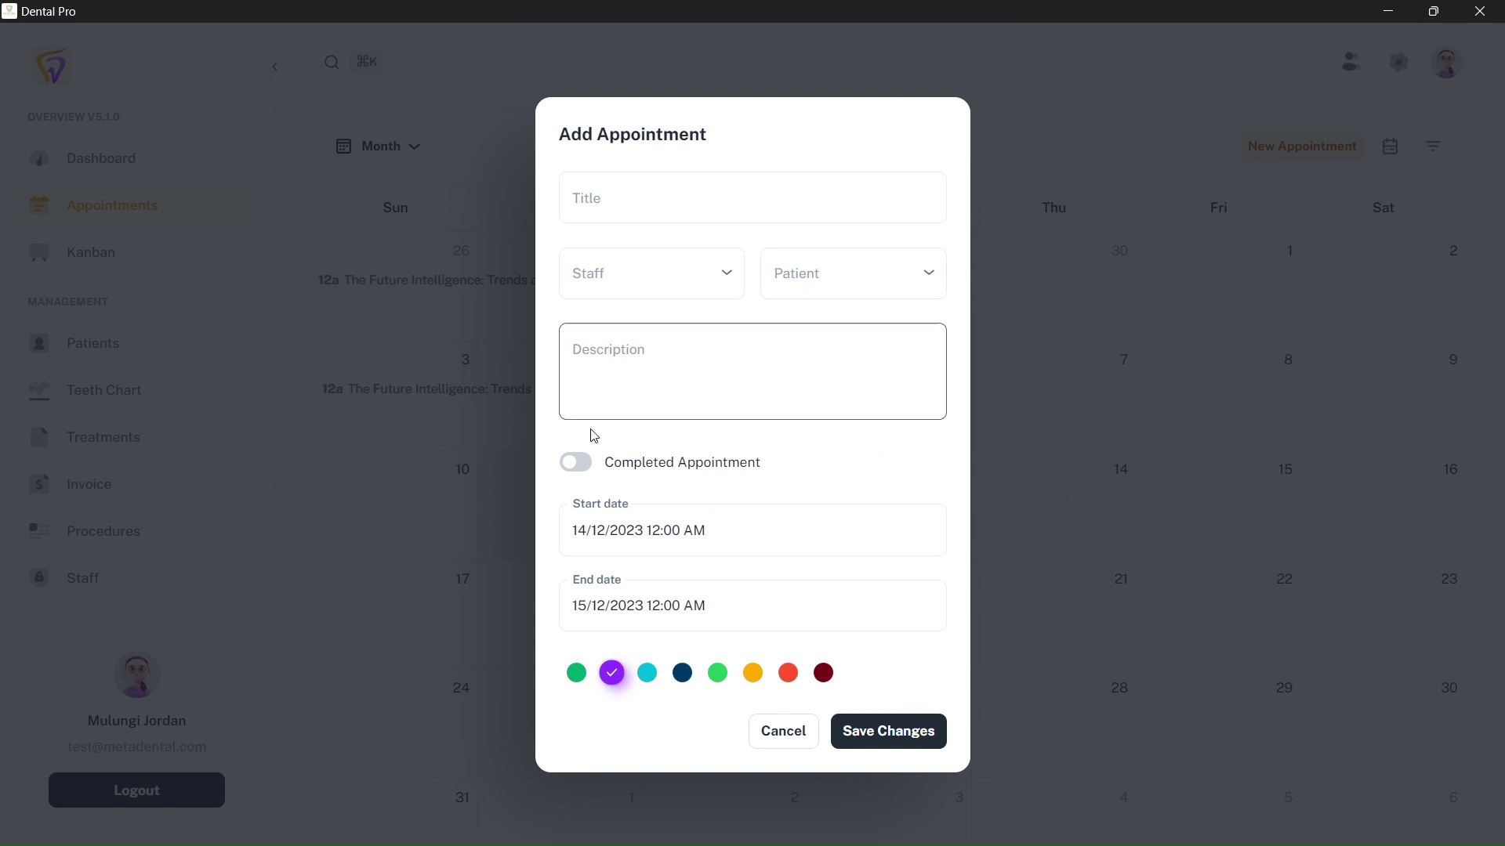
left_click(1054, 509)
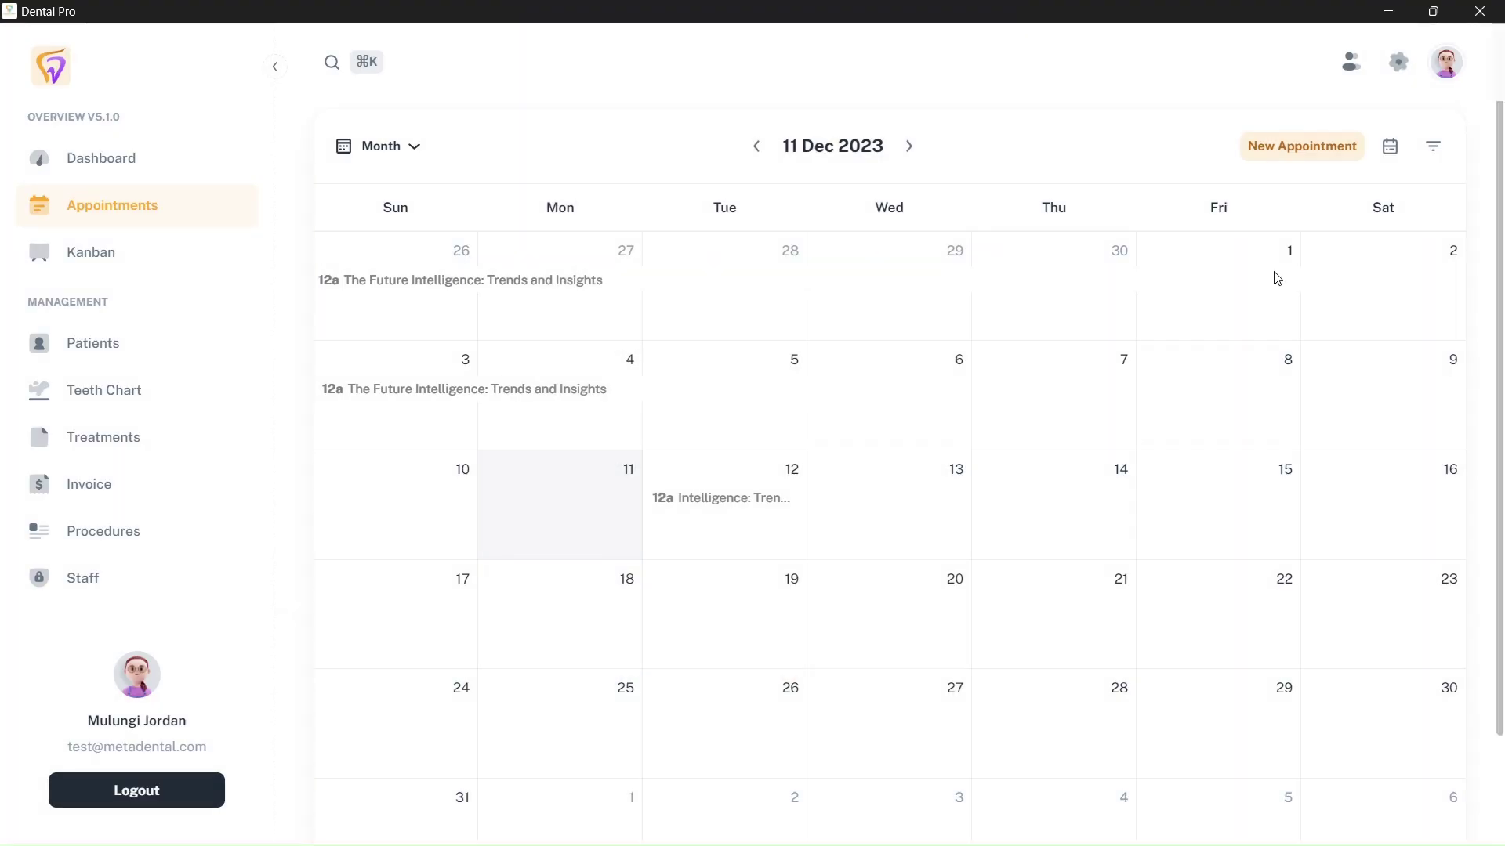
- Filter the calendar's appointments by cyan, navy, yellow, purple, dark red and red, and clear all the filters
left_click(1433, 147)
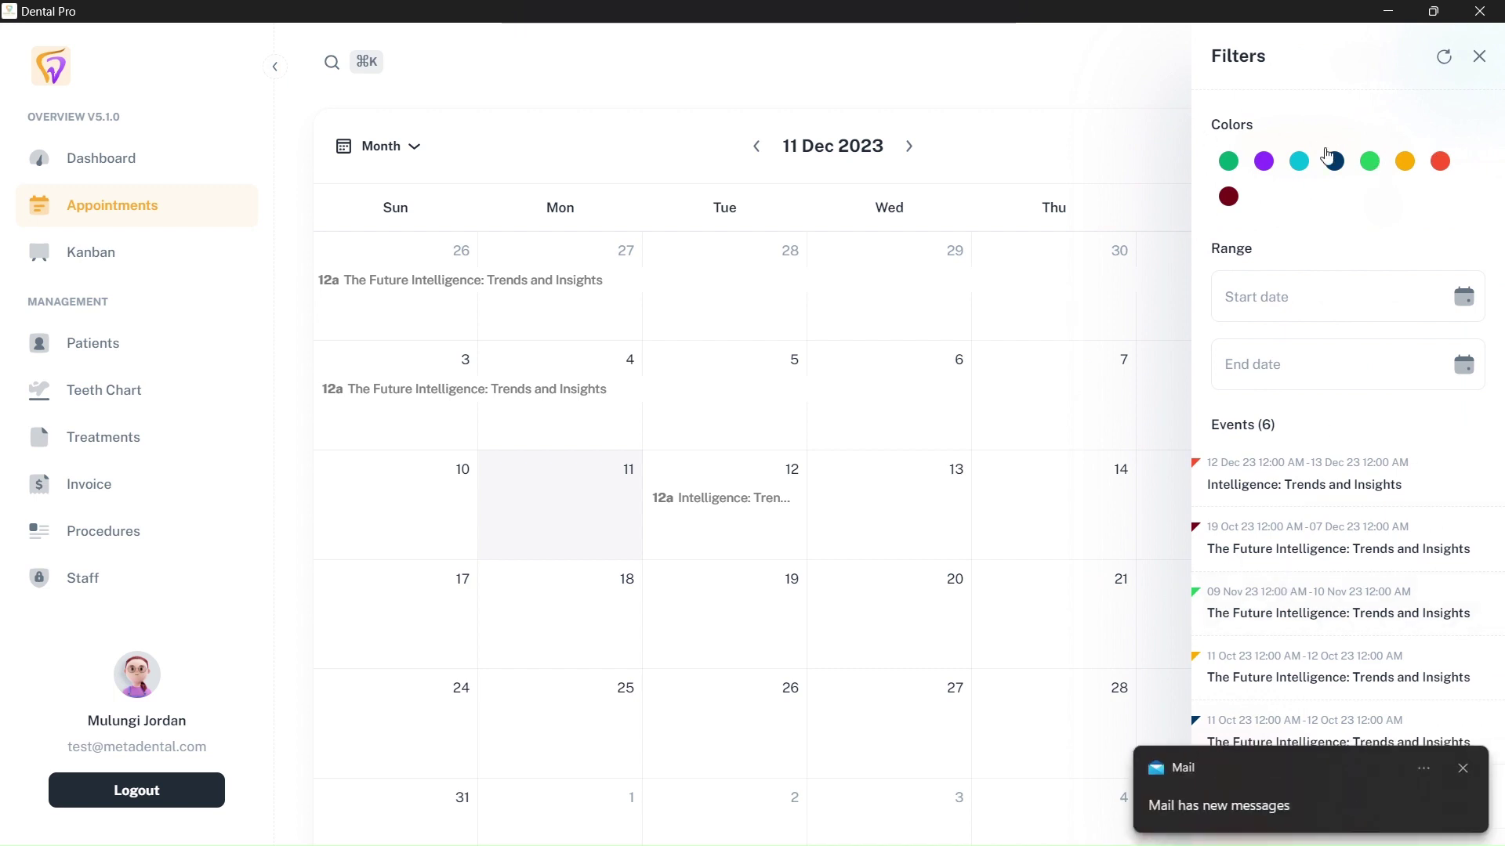
left_click(1299, 163)
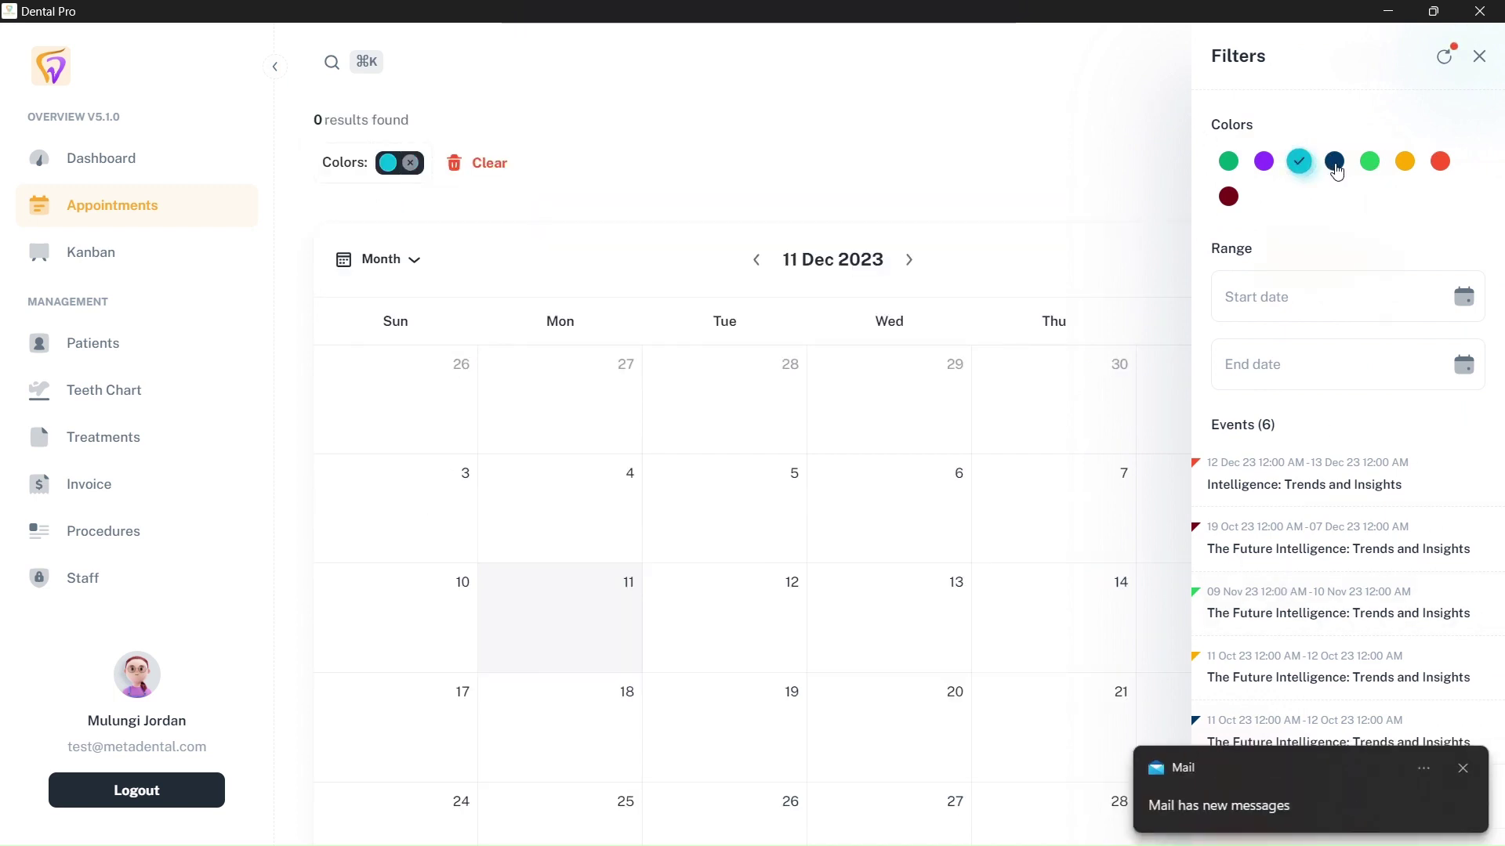
left_click(1337, 171)
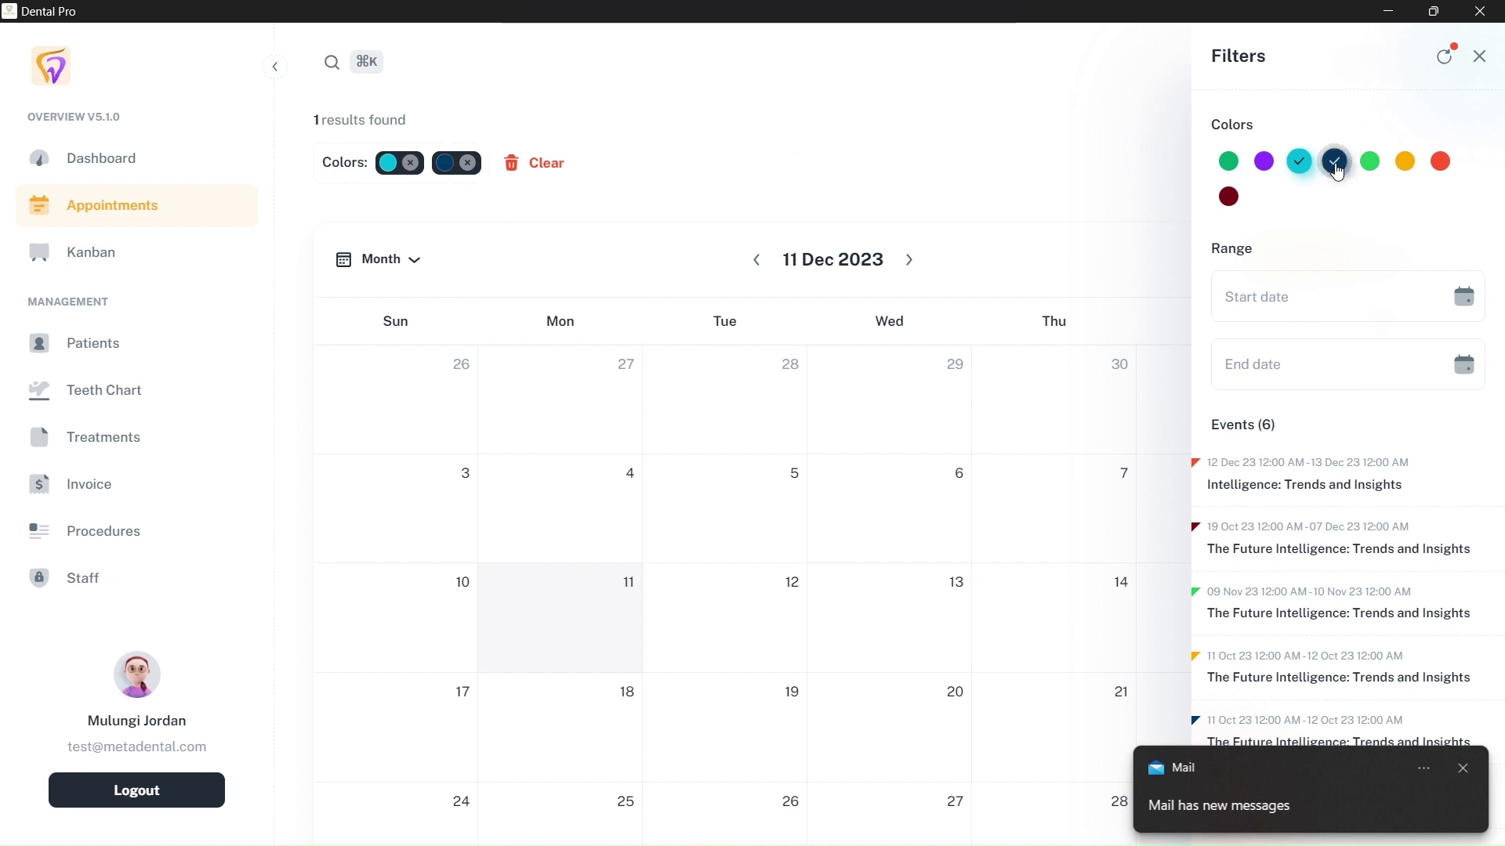
left_click(1414, 167)
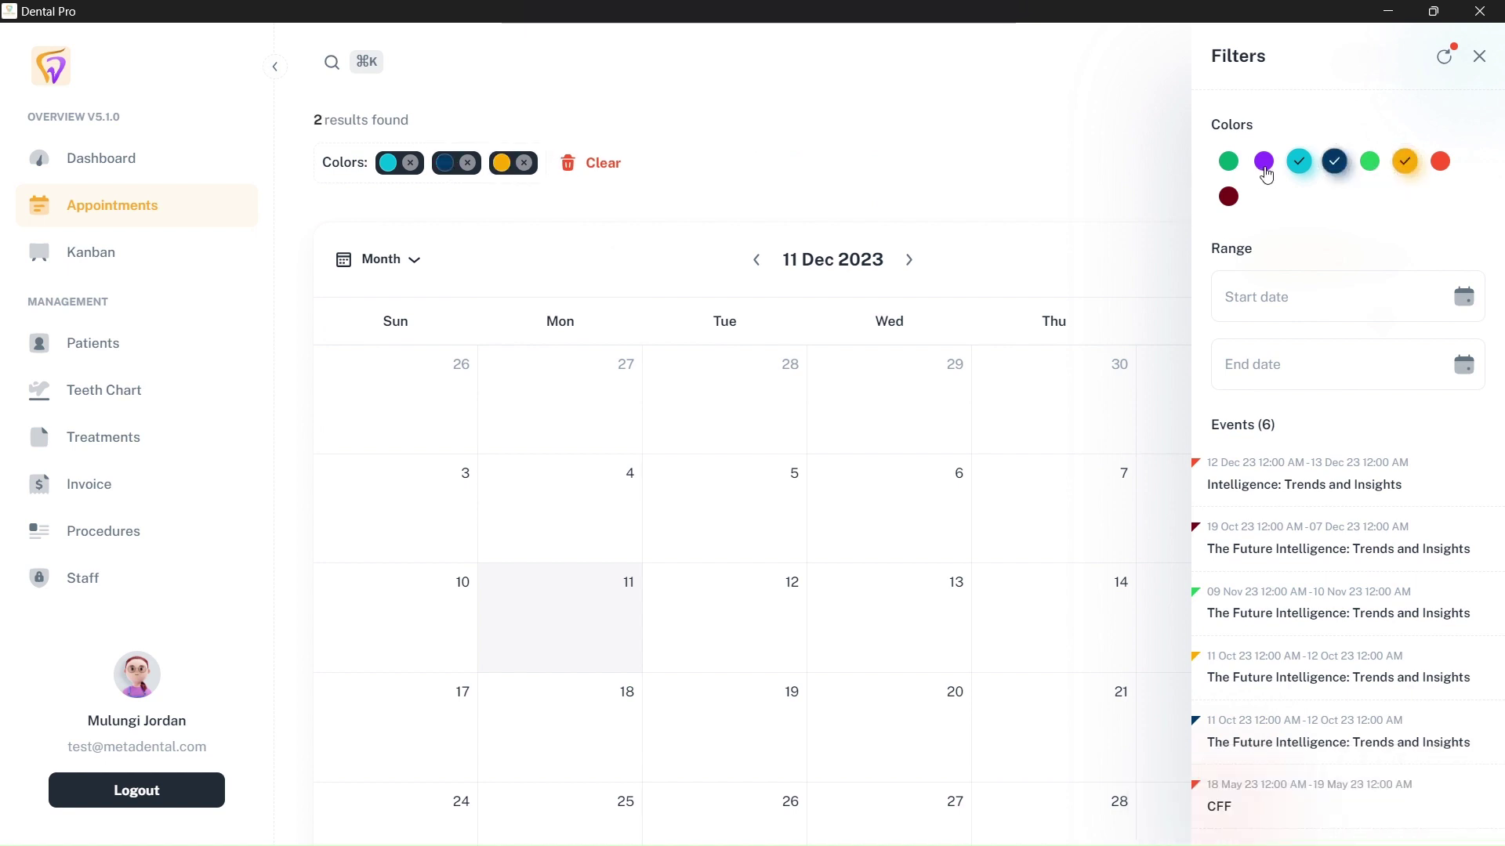
left_click(1263, 165)
left_click(1228, 196)
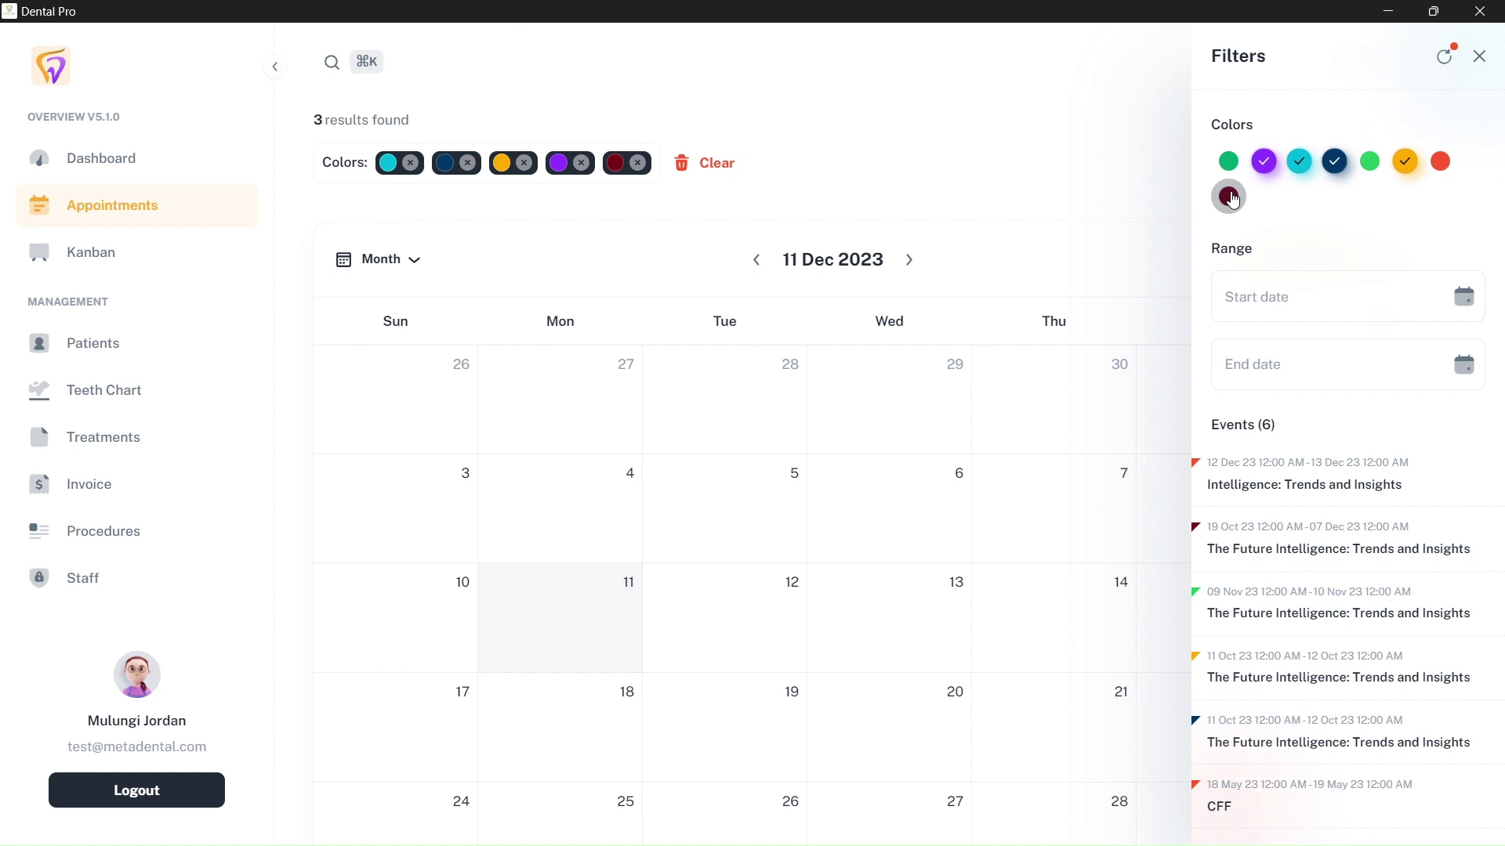
left_click(1448, 173)
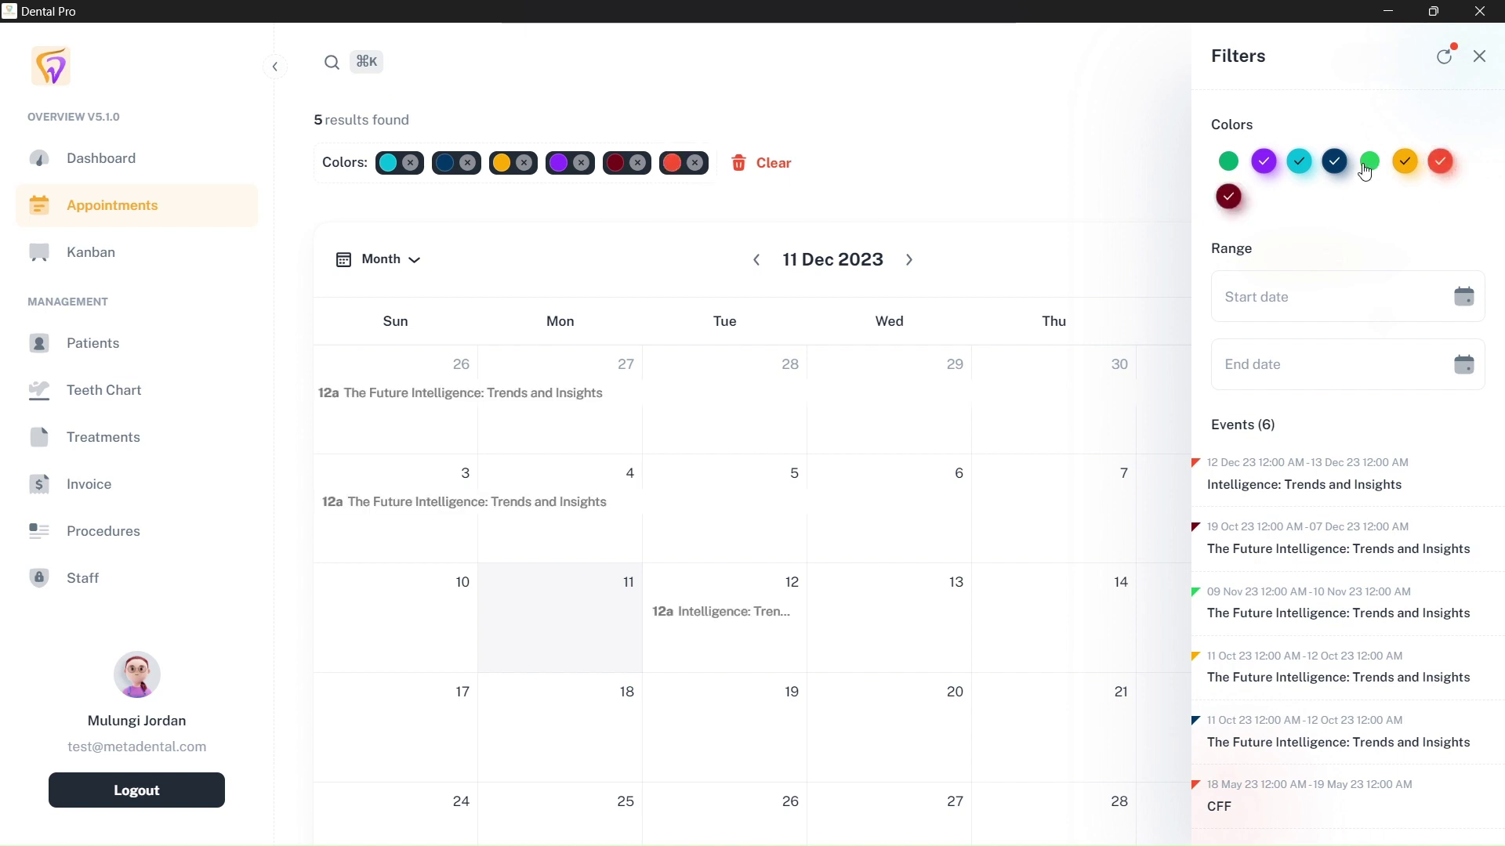
left_click(1100, 228)
left_click(757, 168)
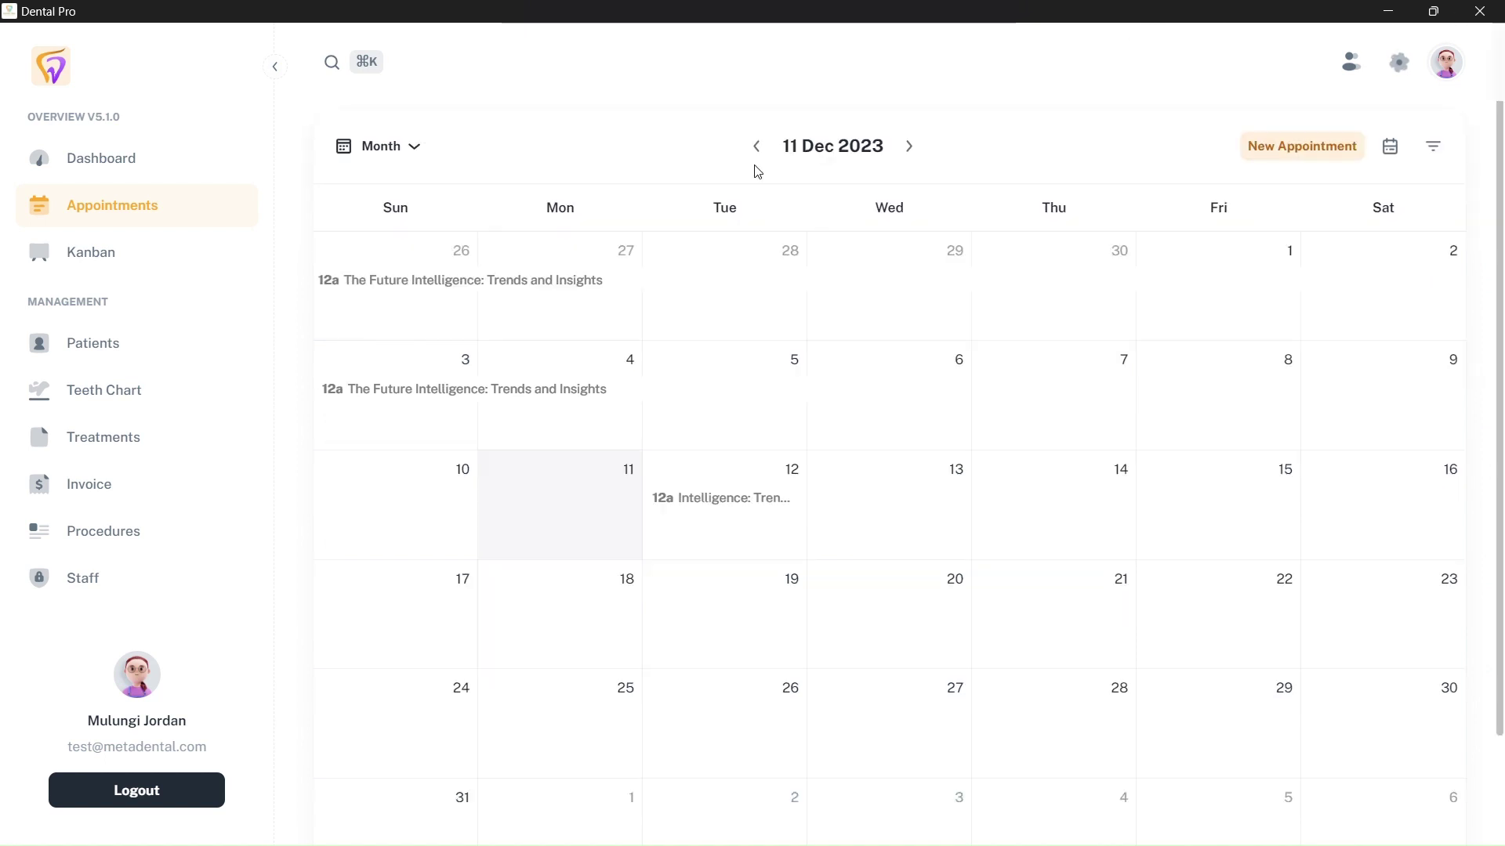
- Switch the appointments calendar to the Week view, the Day view and finally the Agenda view
left_click(407, 149)
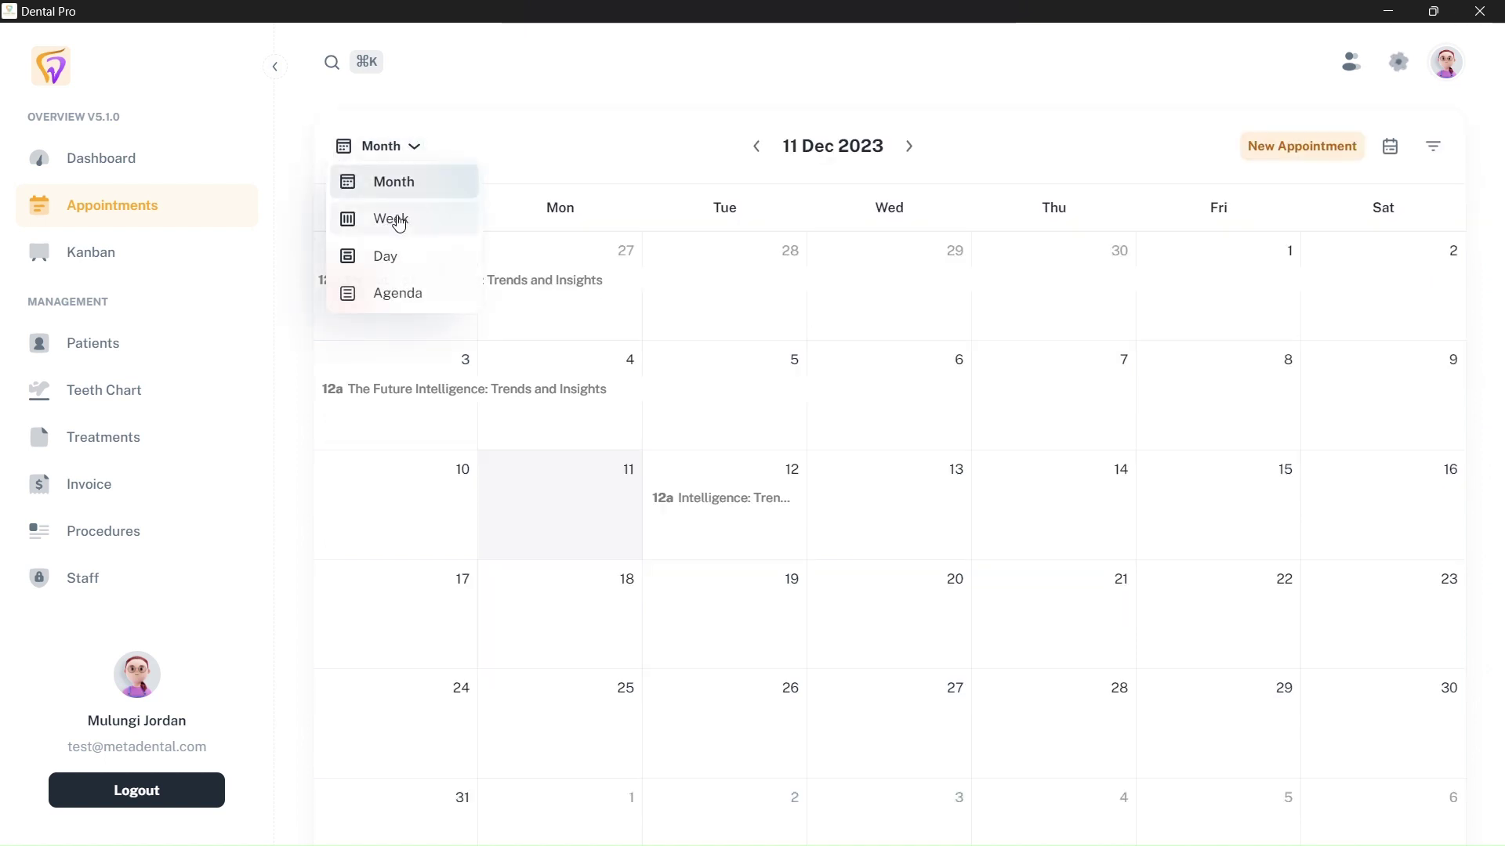
left_click(400, 222)
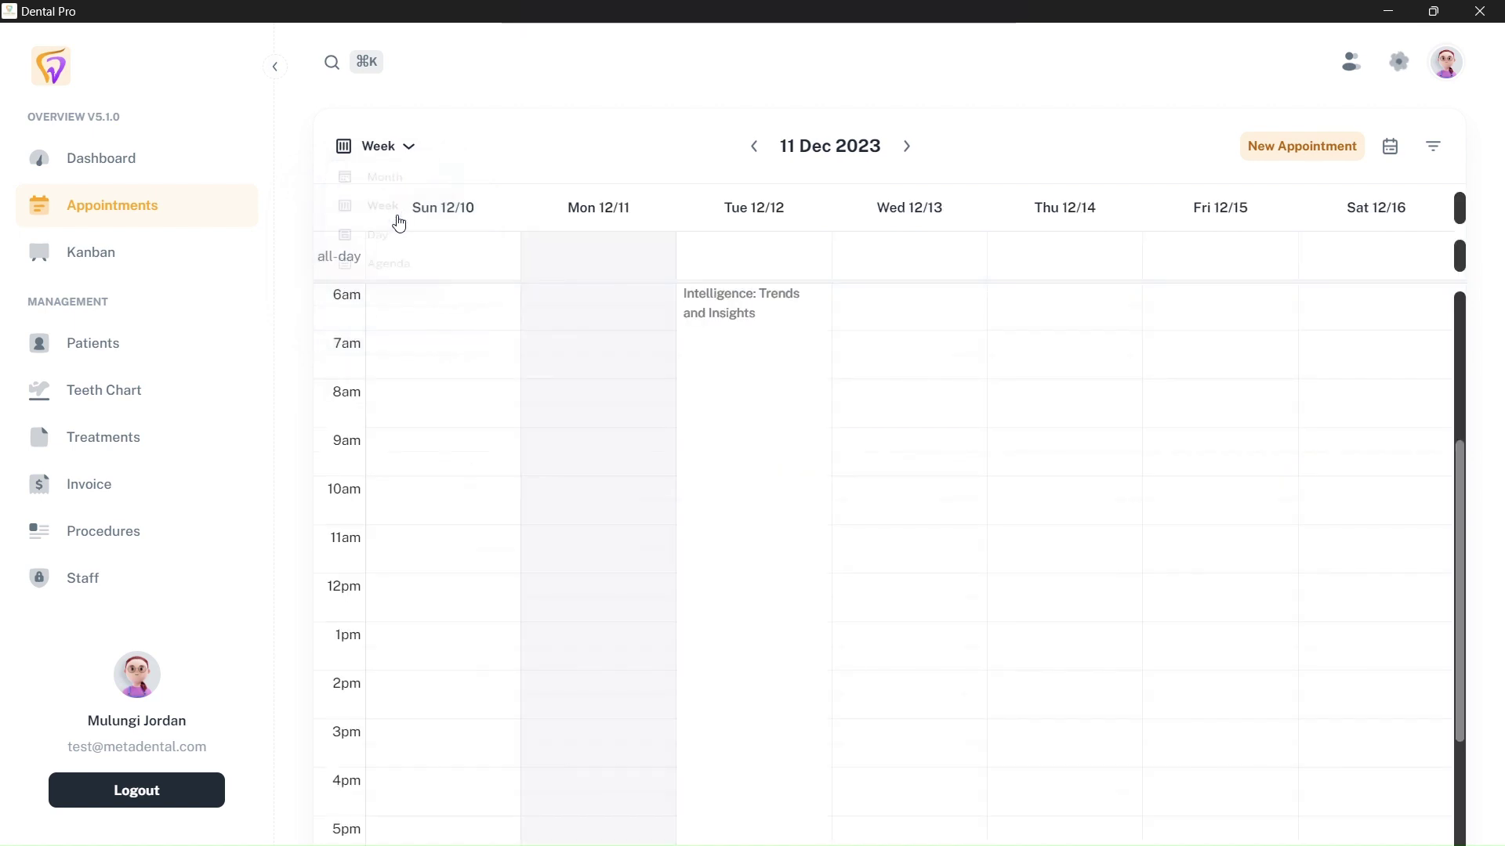
left_click(390, 145)
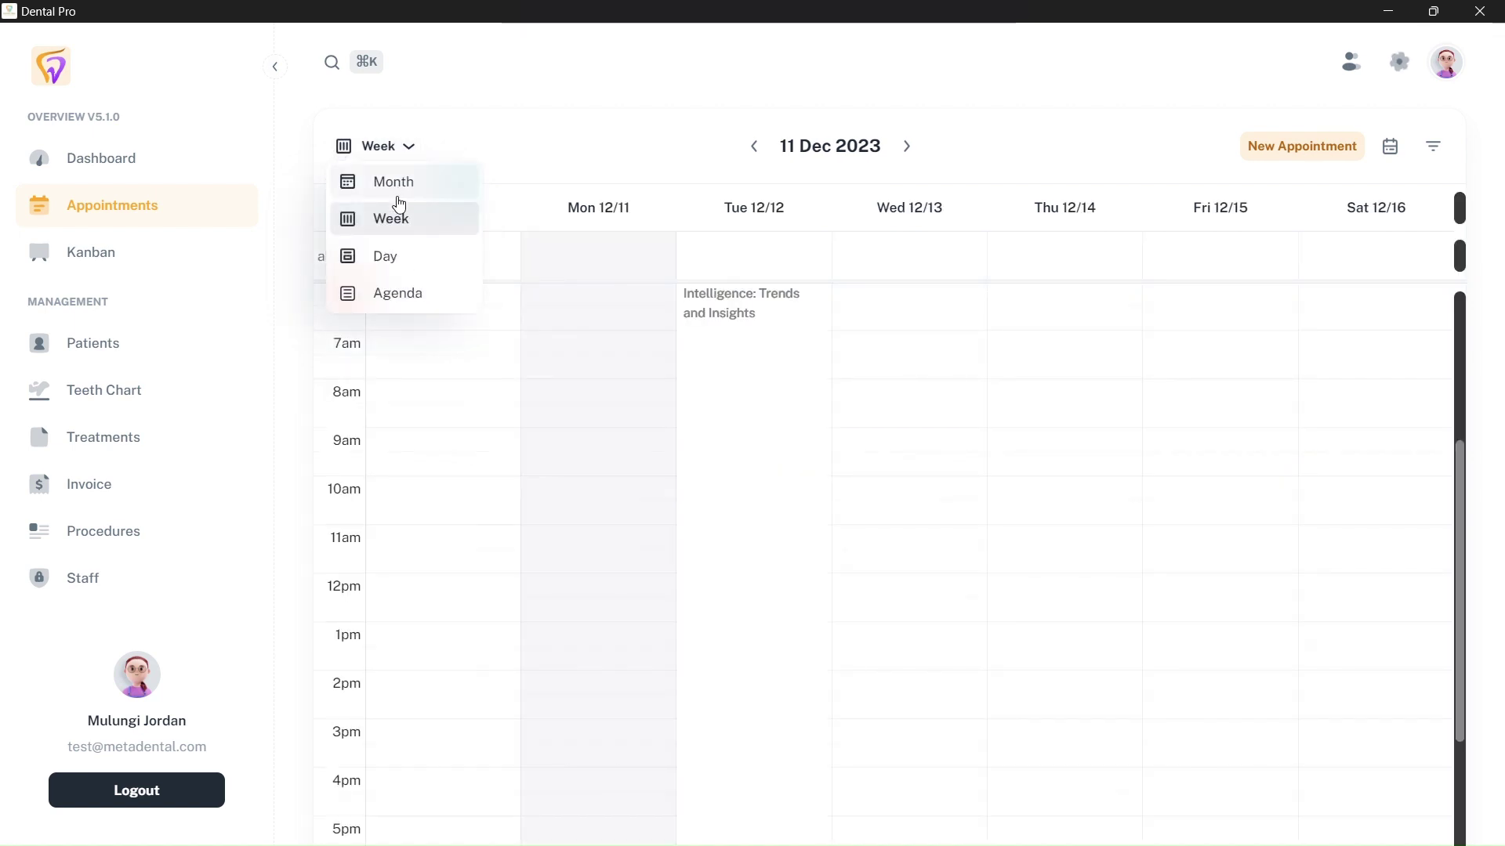
left_click(385, 257)
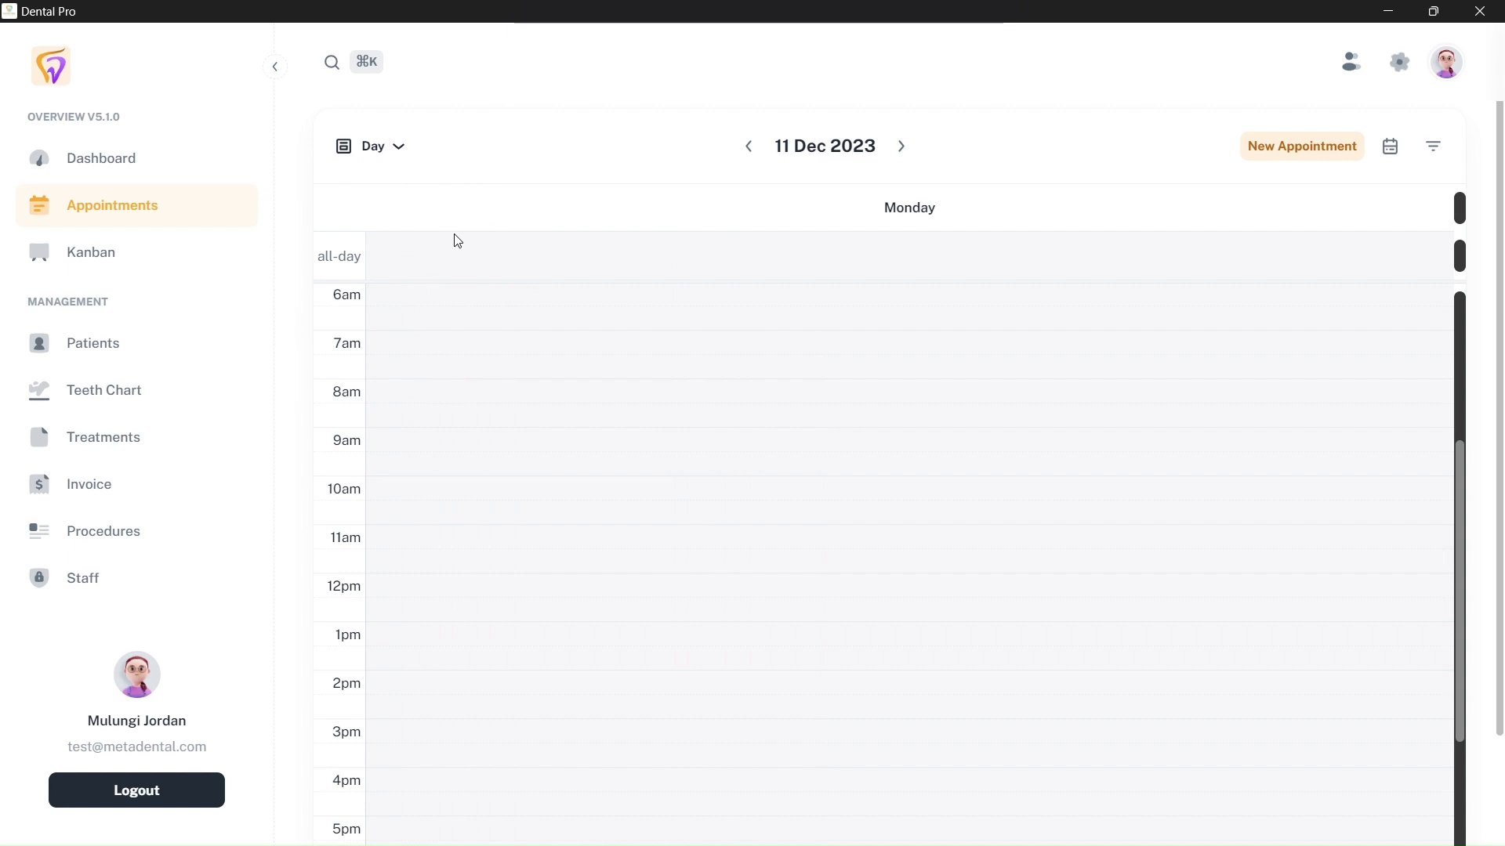
left_click(376, 149)
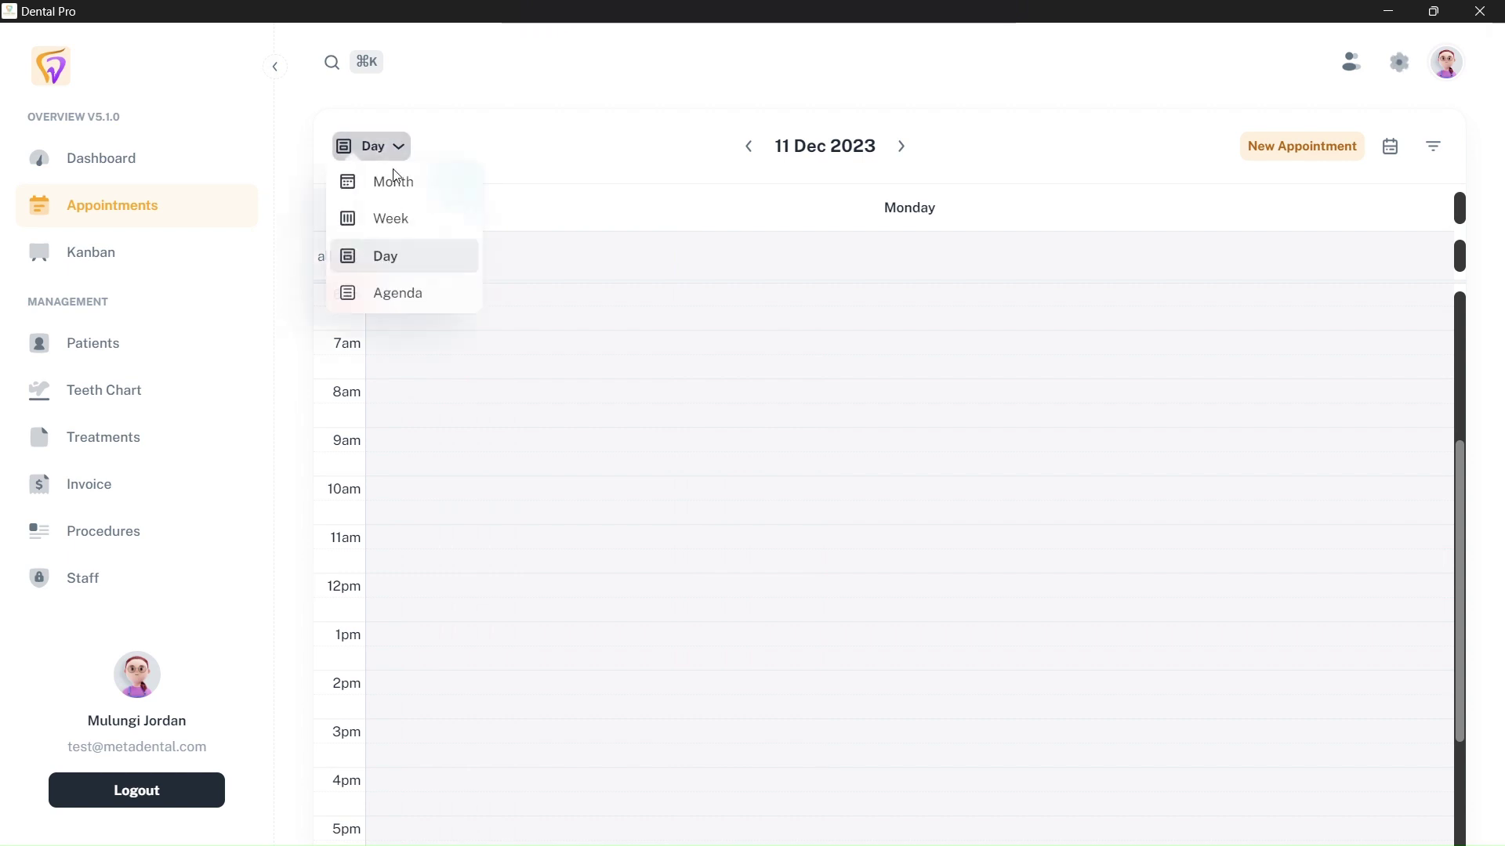
left_click(401, 297)
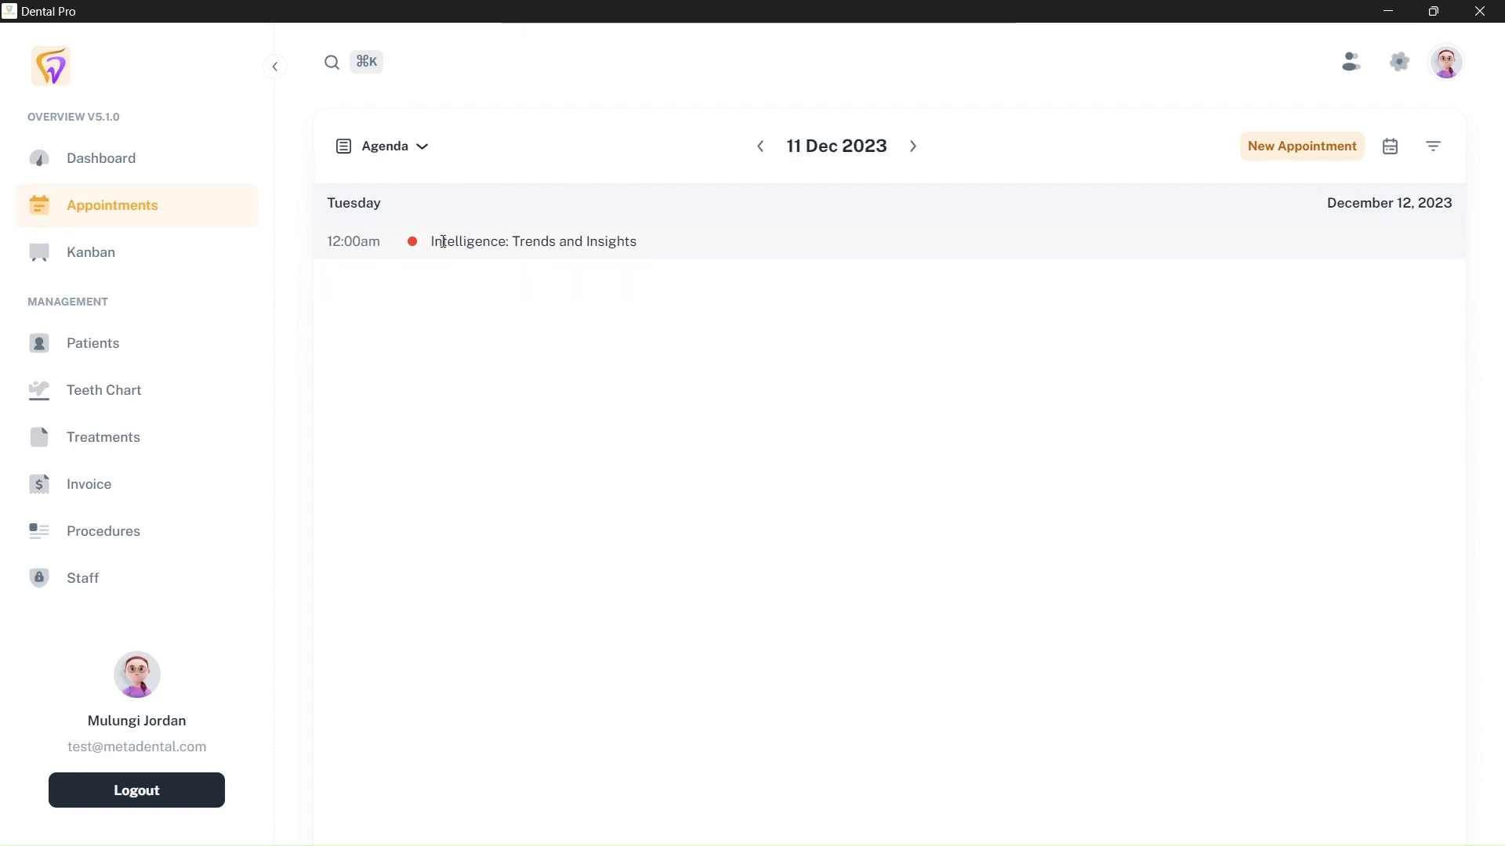
- View the details of the "Intelligence: Trends and Insights" appointment on 12 December and close them without changes
left_click(475, 252)
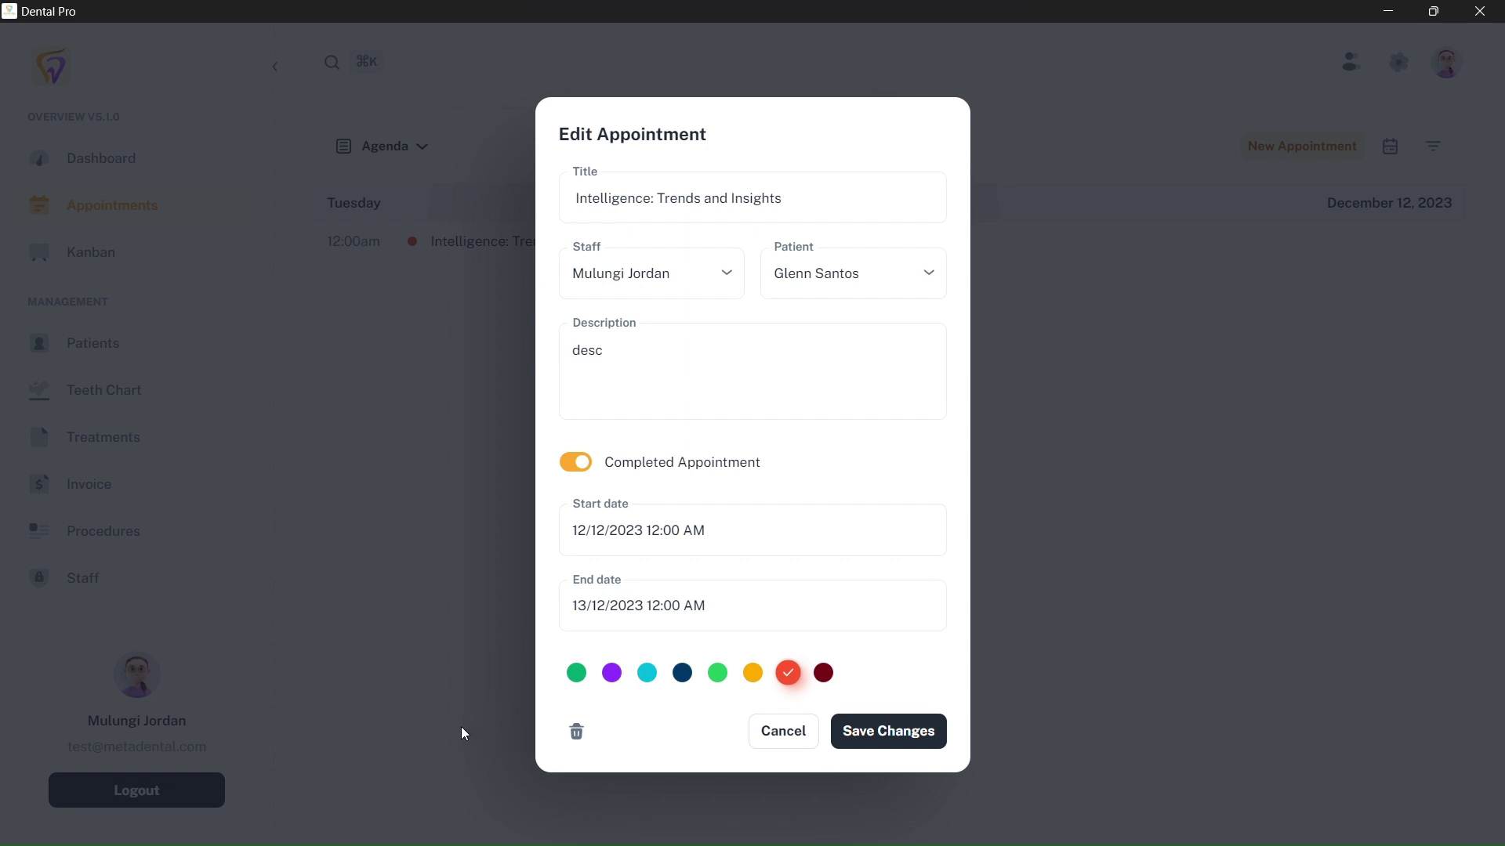
left_click(339, 469)
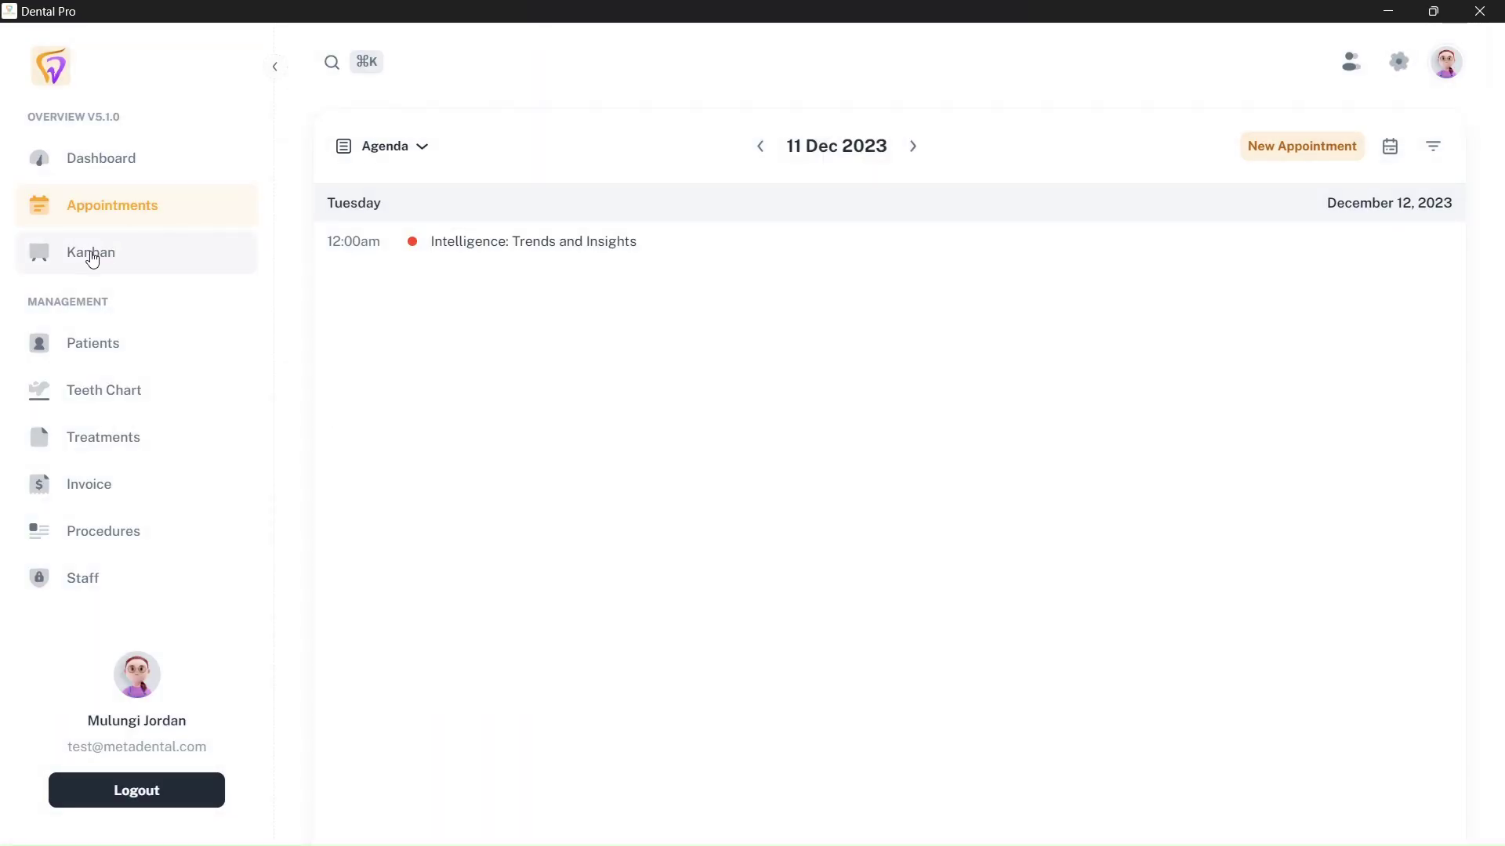
- Open the Kanban board and assign the second contact to the To Do task for filling and implant on teeth 12 and 2
left_click(93, 260)
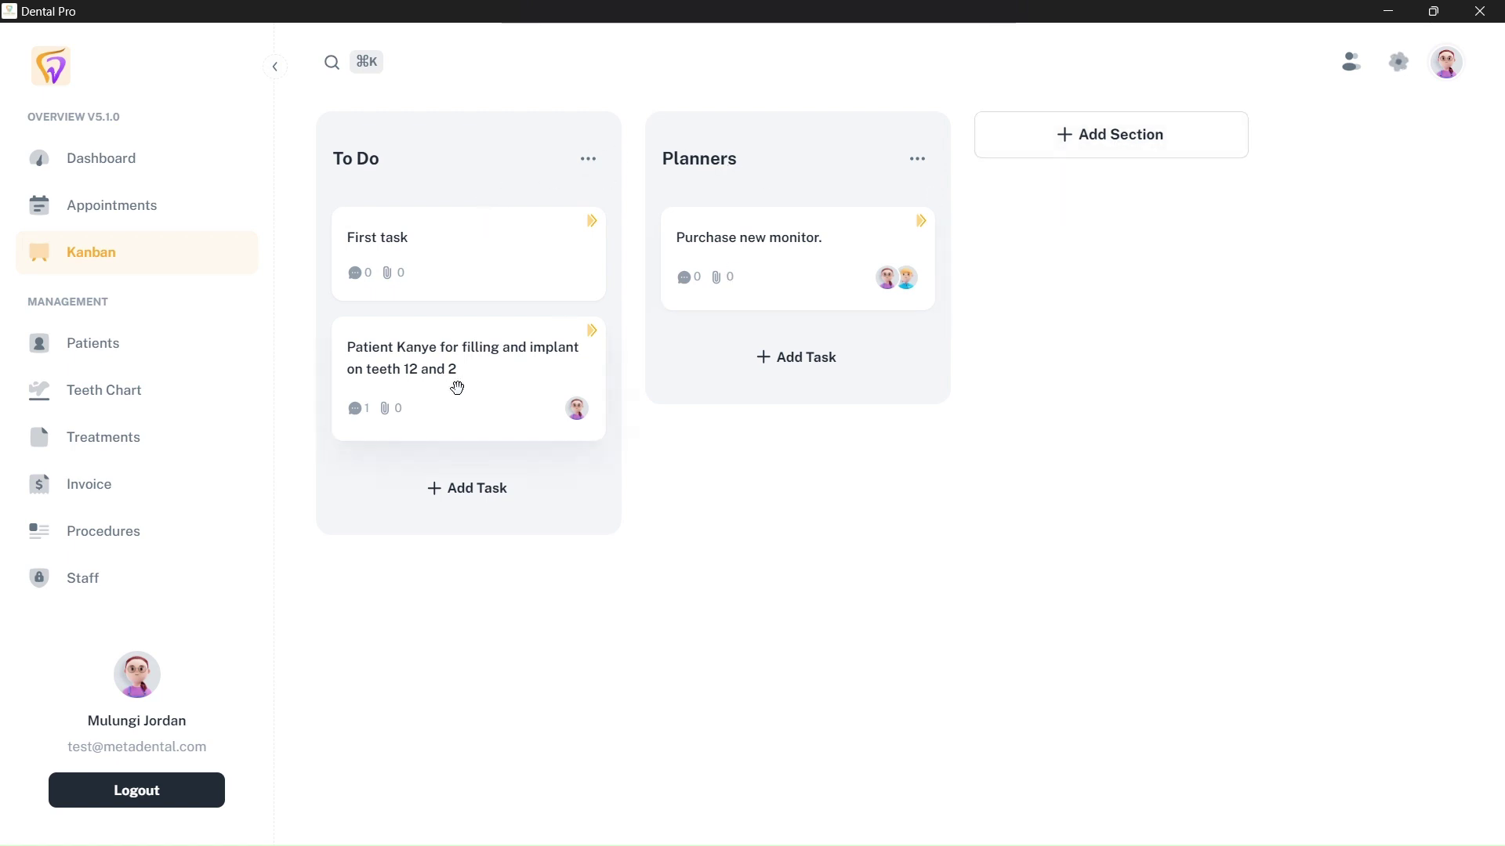
left_click(511, 379)
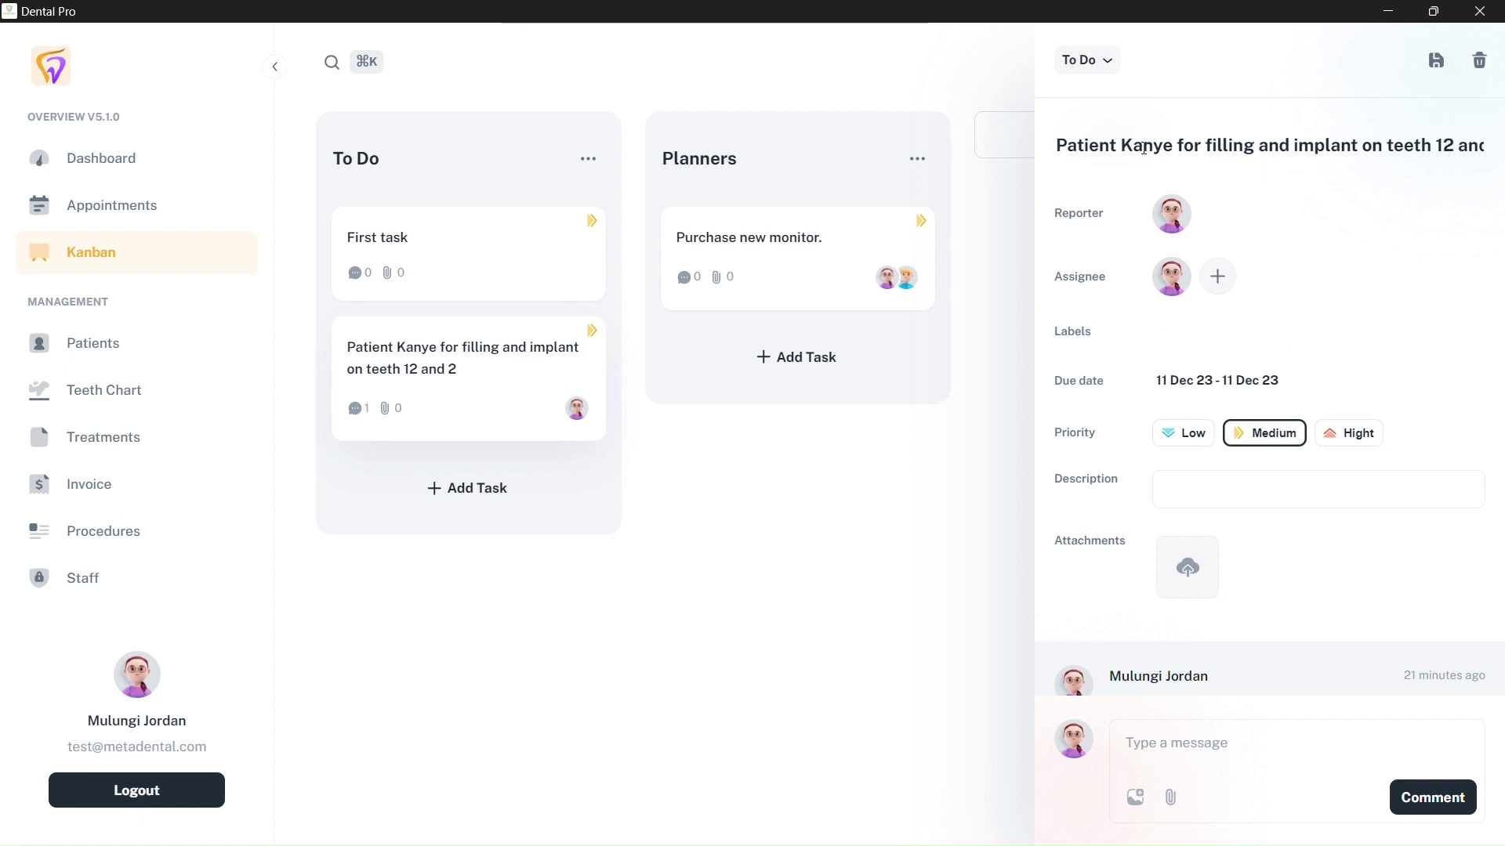
left_click(1217, 276)
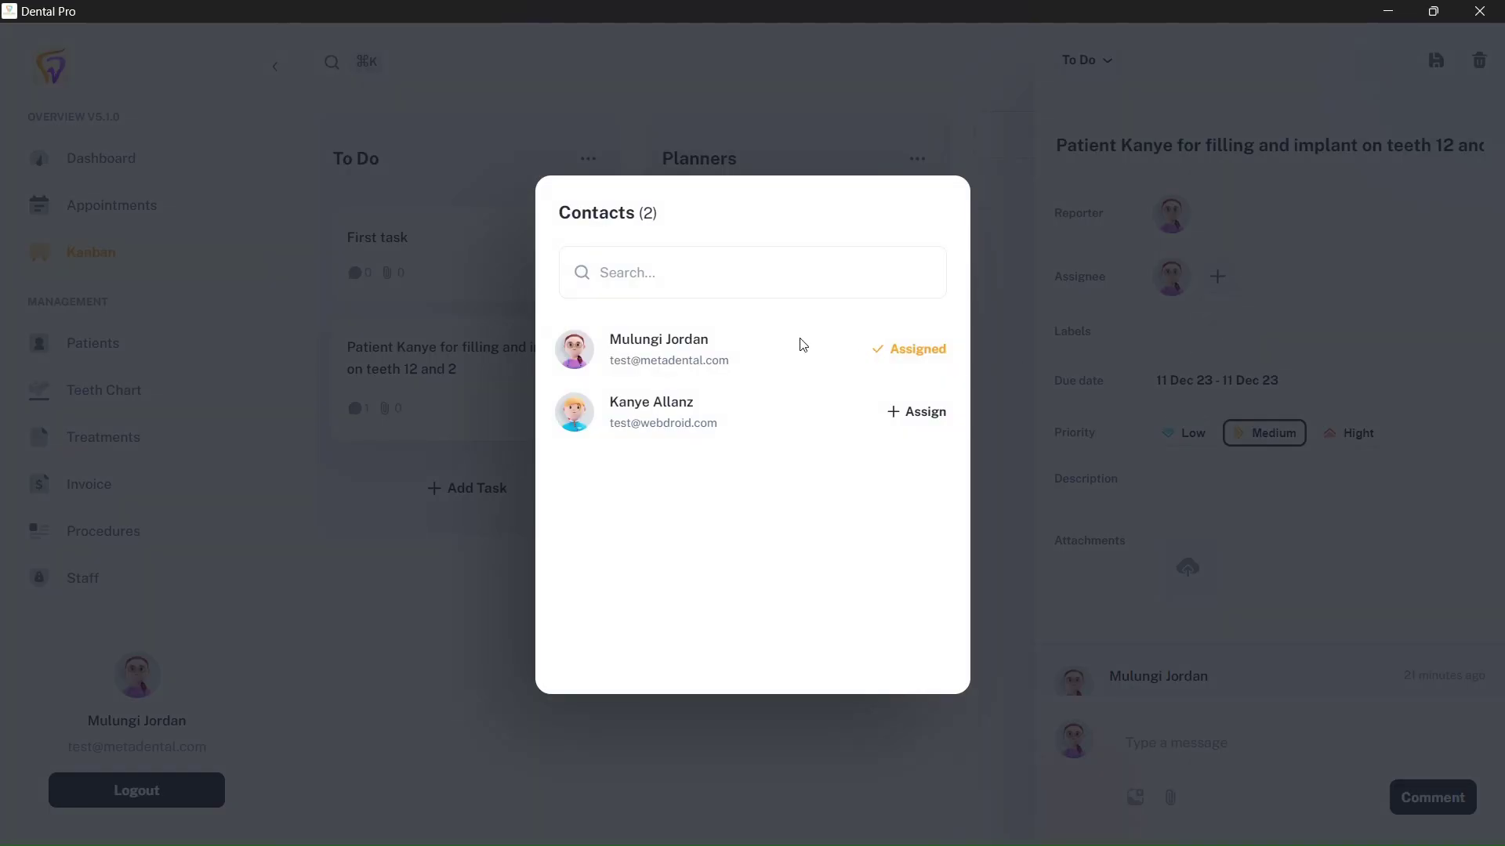
left_click(926, 422)
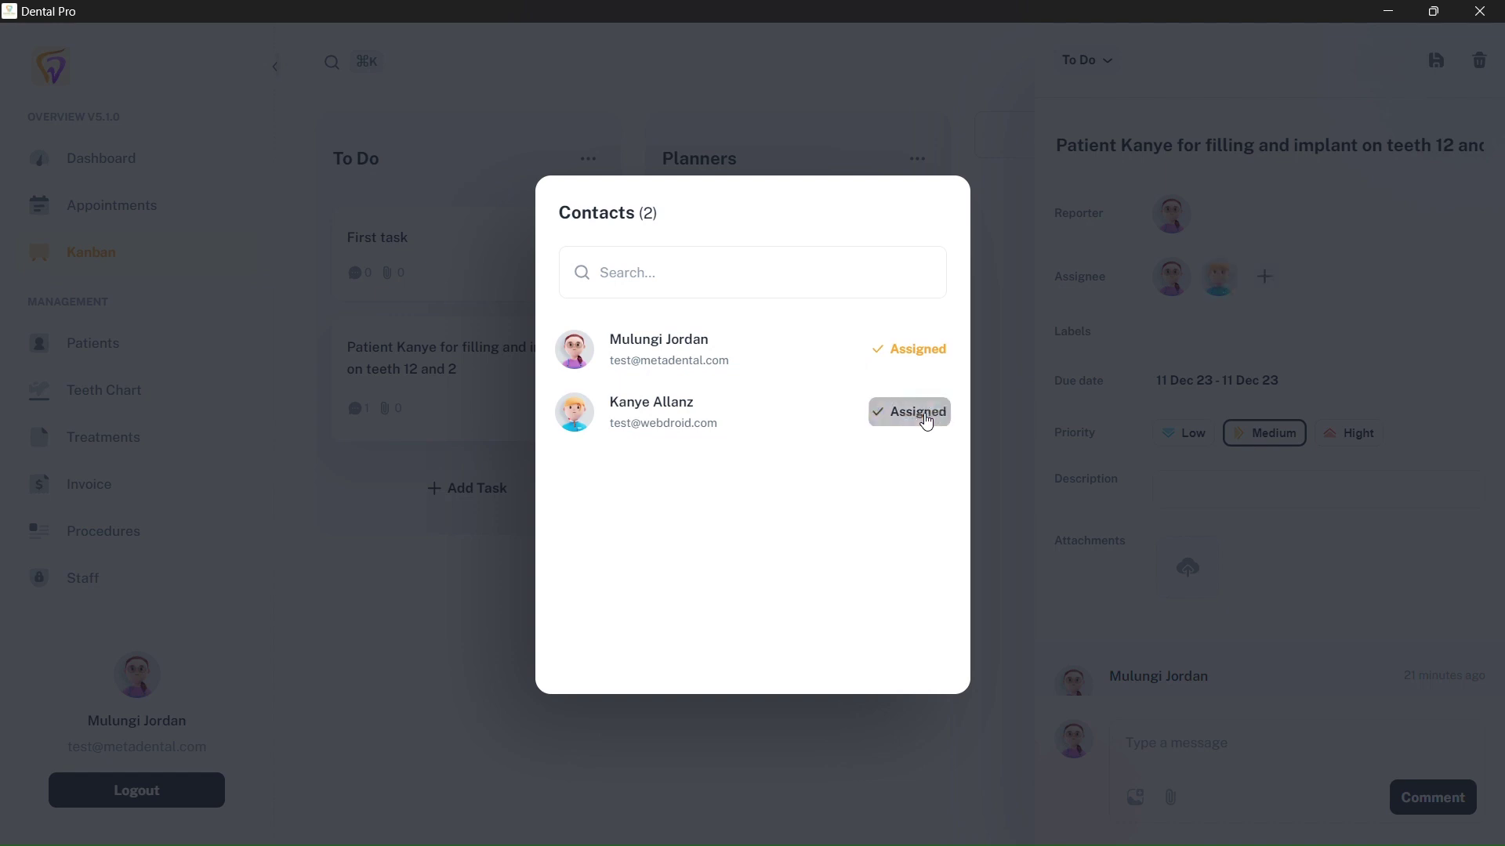
left_click(1398, 275)
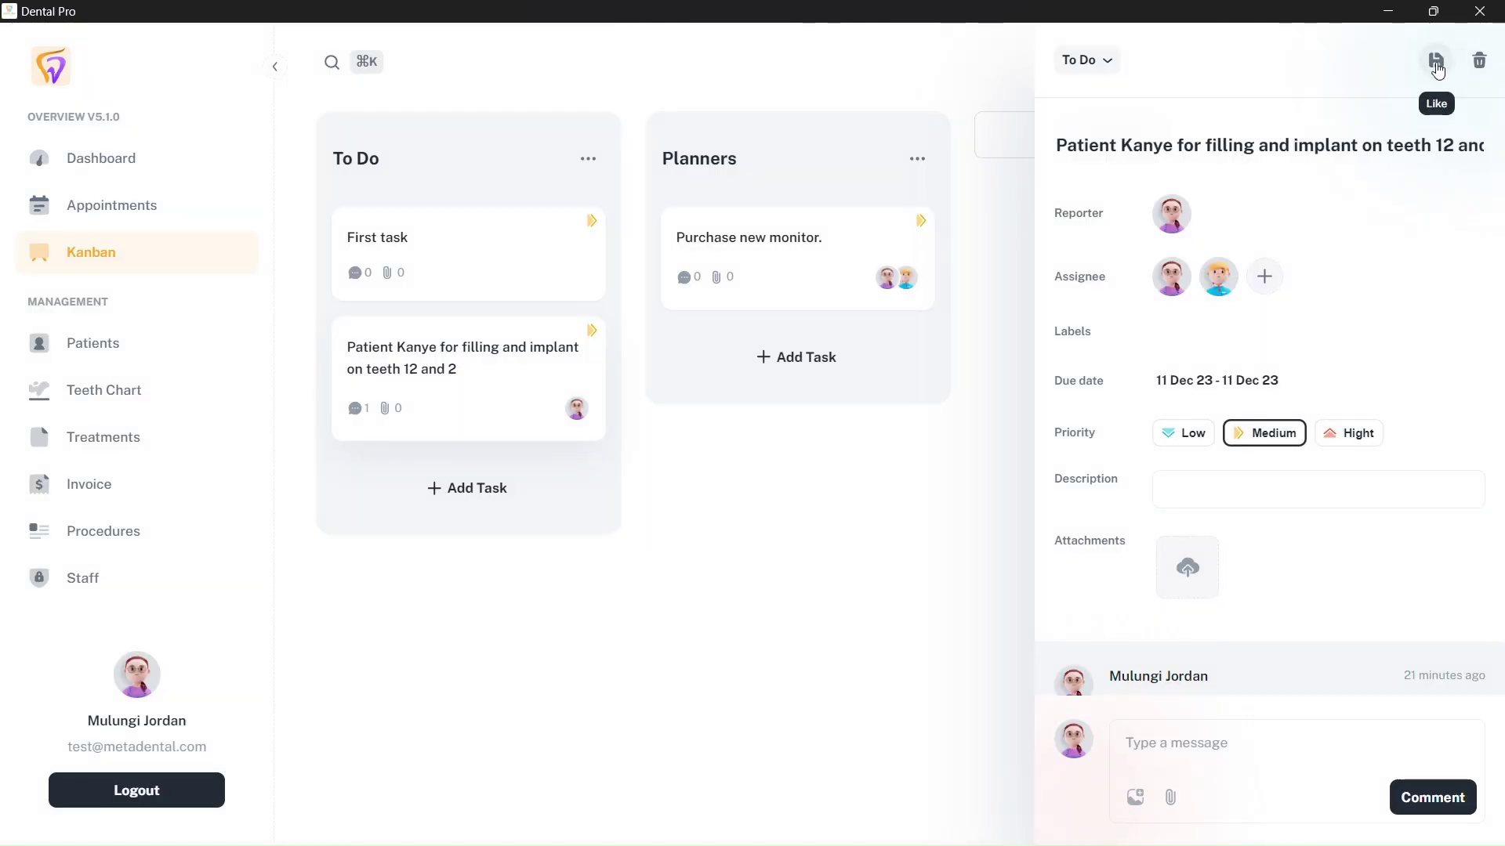
- Set the filling and implant task's priority to Hight and save the task
left_click(1332, 445)
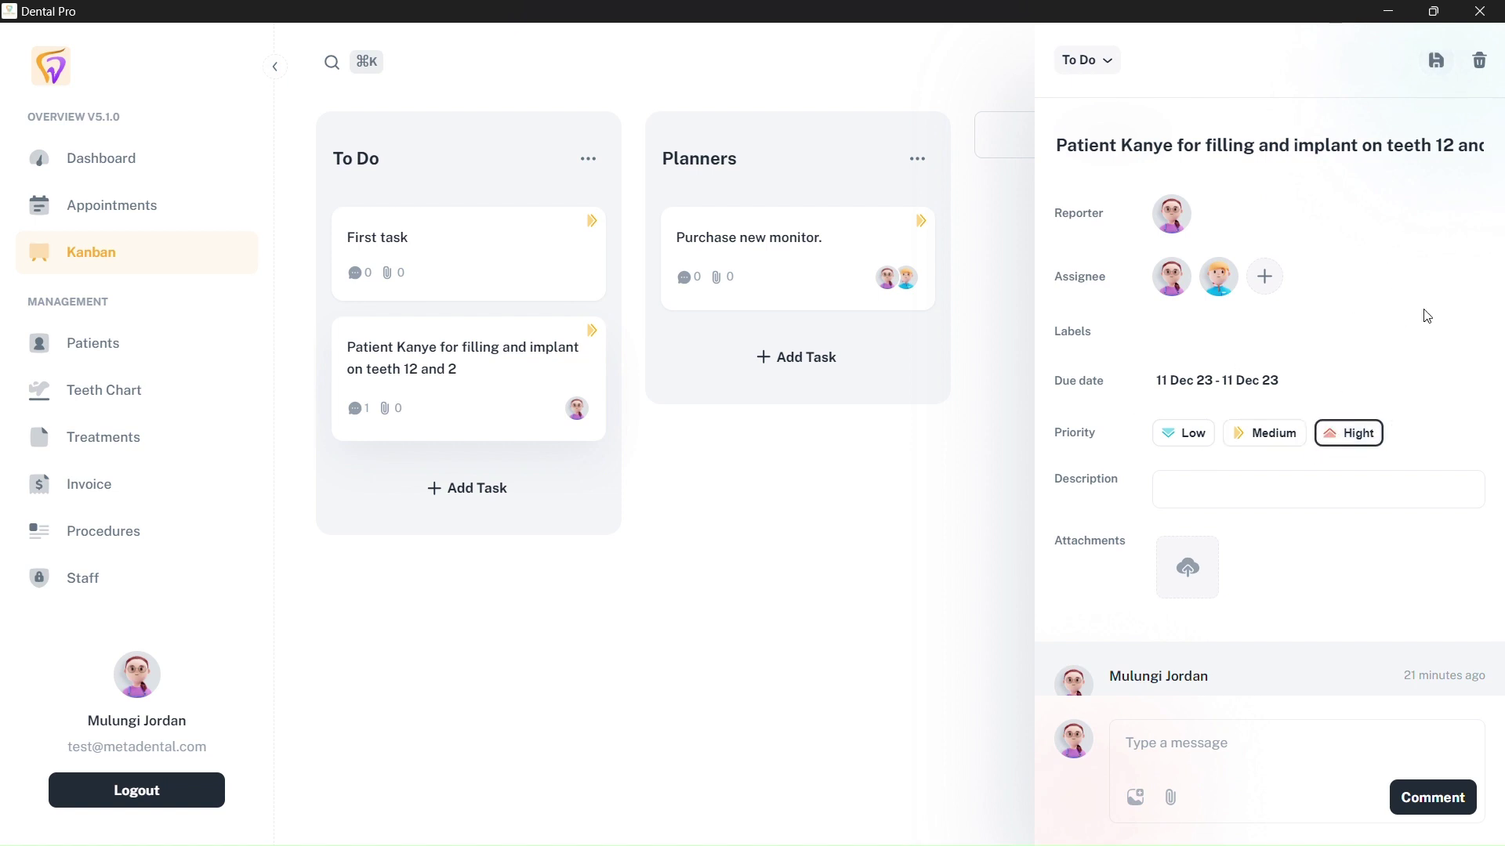
left_click(1437, 66)
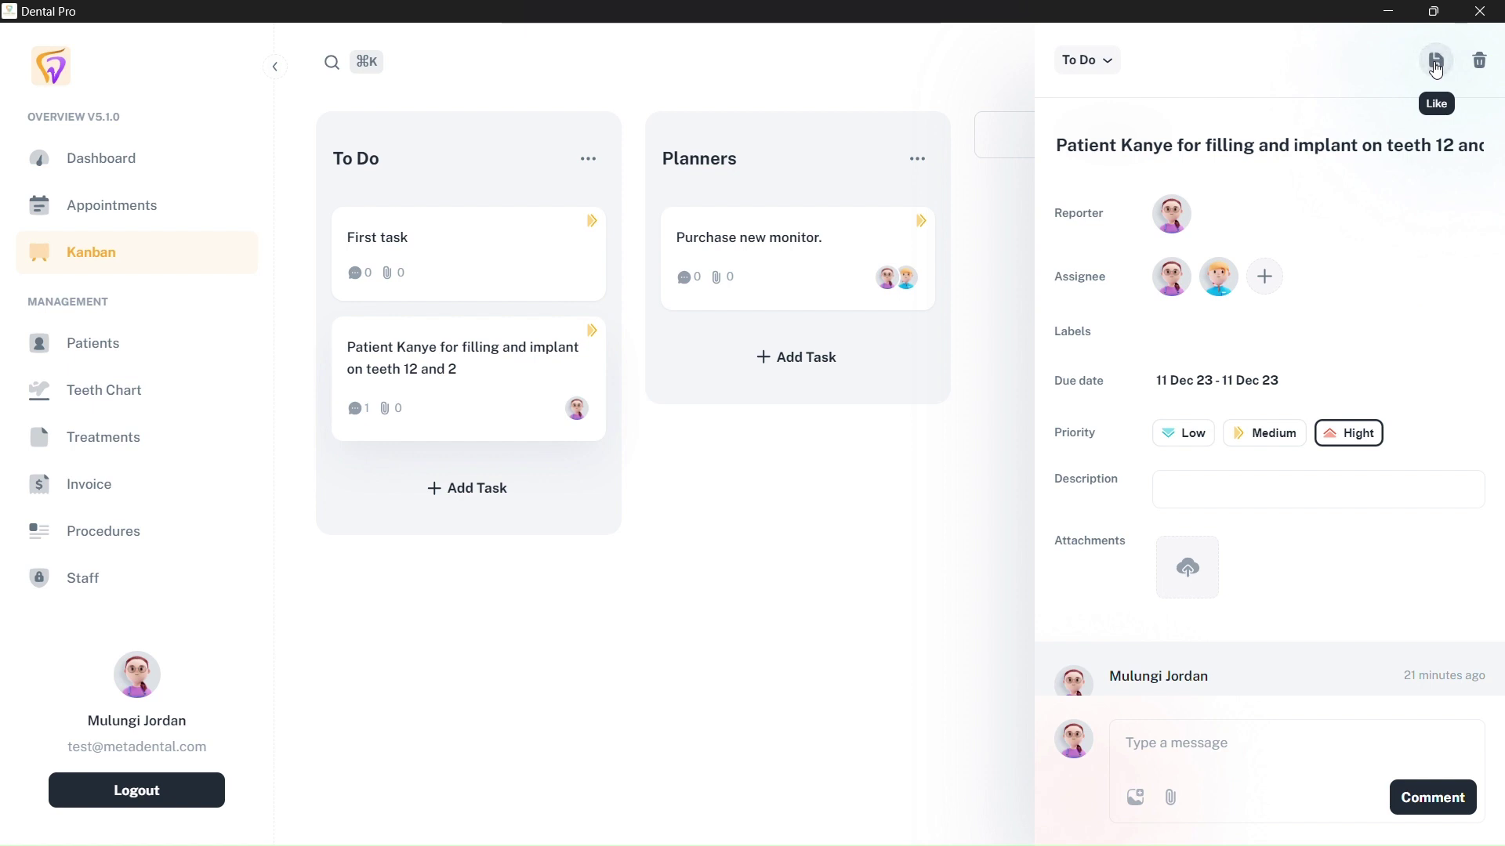
left_click(679, 604)
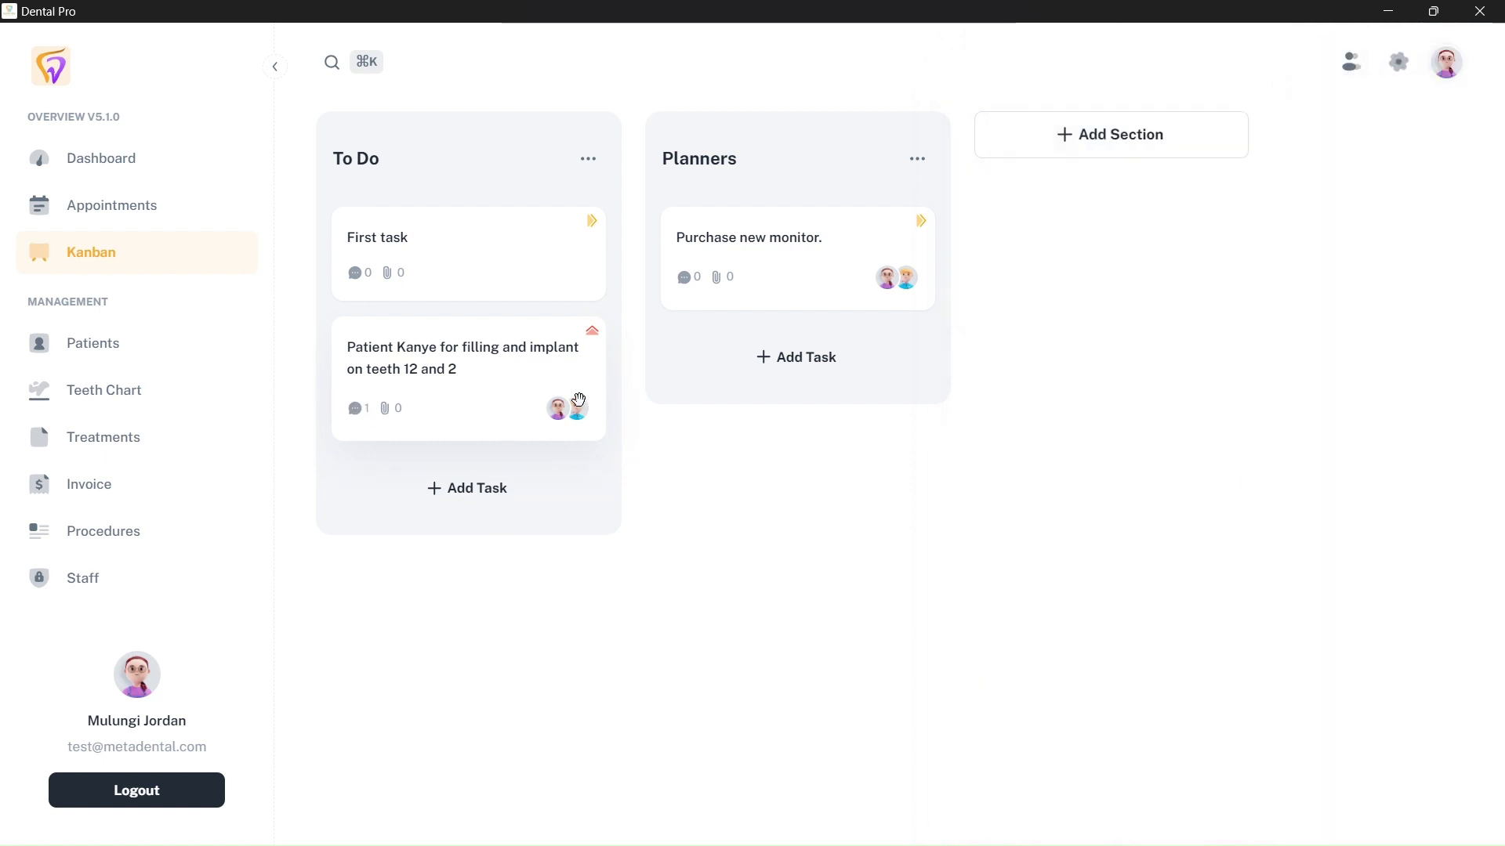
- Reopen the filling and implant task to review its details and comment, and close it without changes
left_click(386, 410)
scroll(1191, 596, "down", 1)
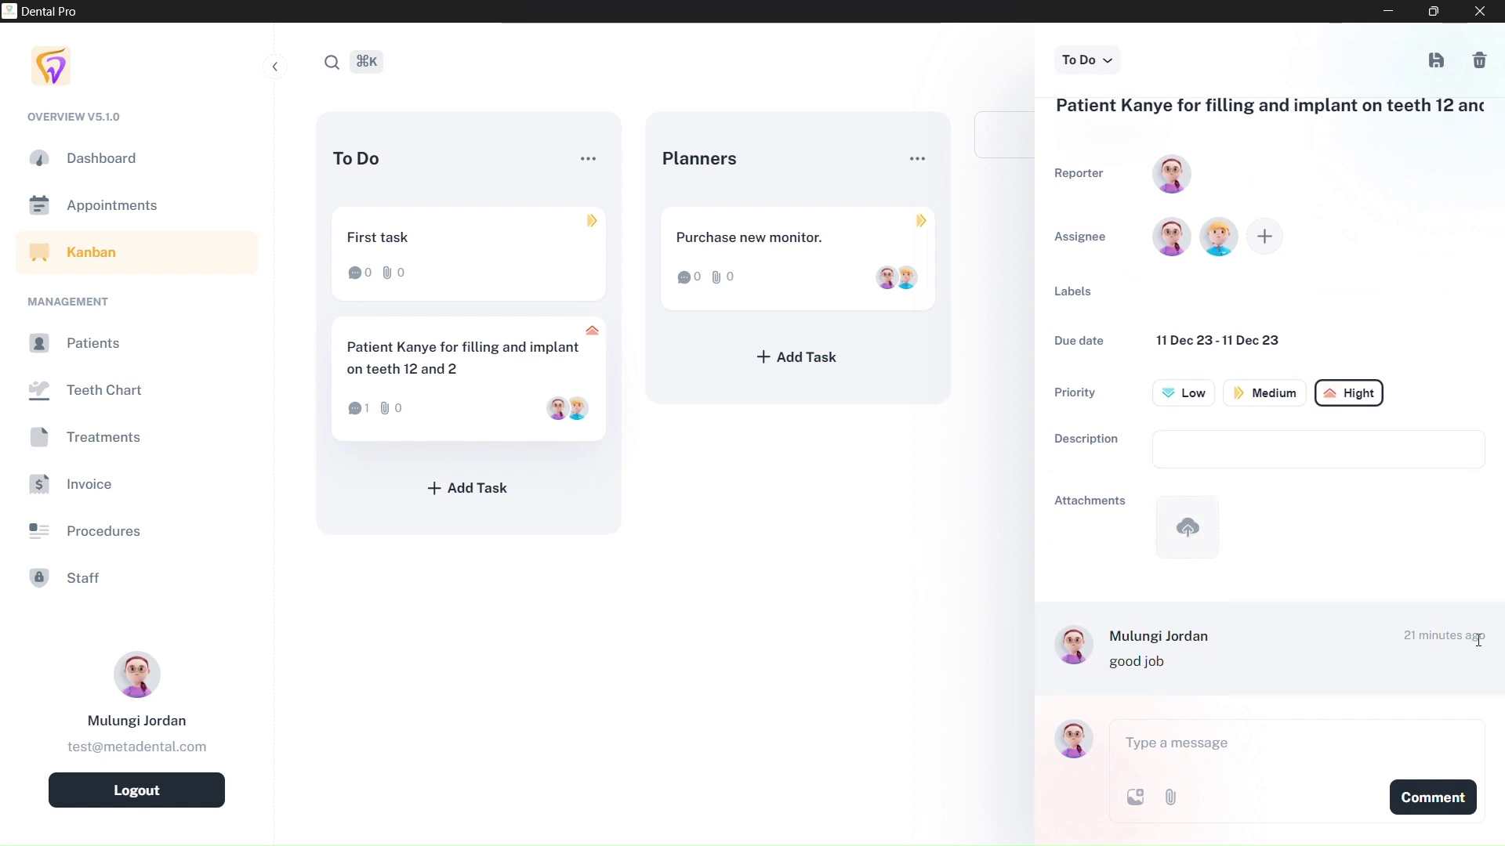
left_click(891, 639)
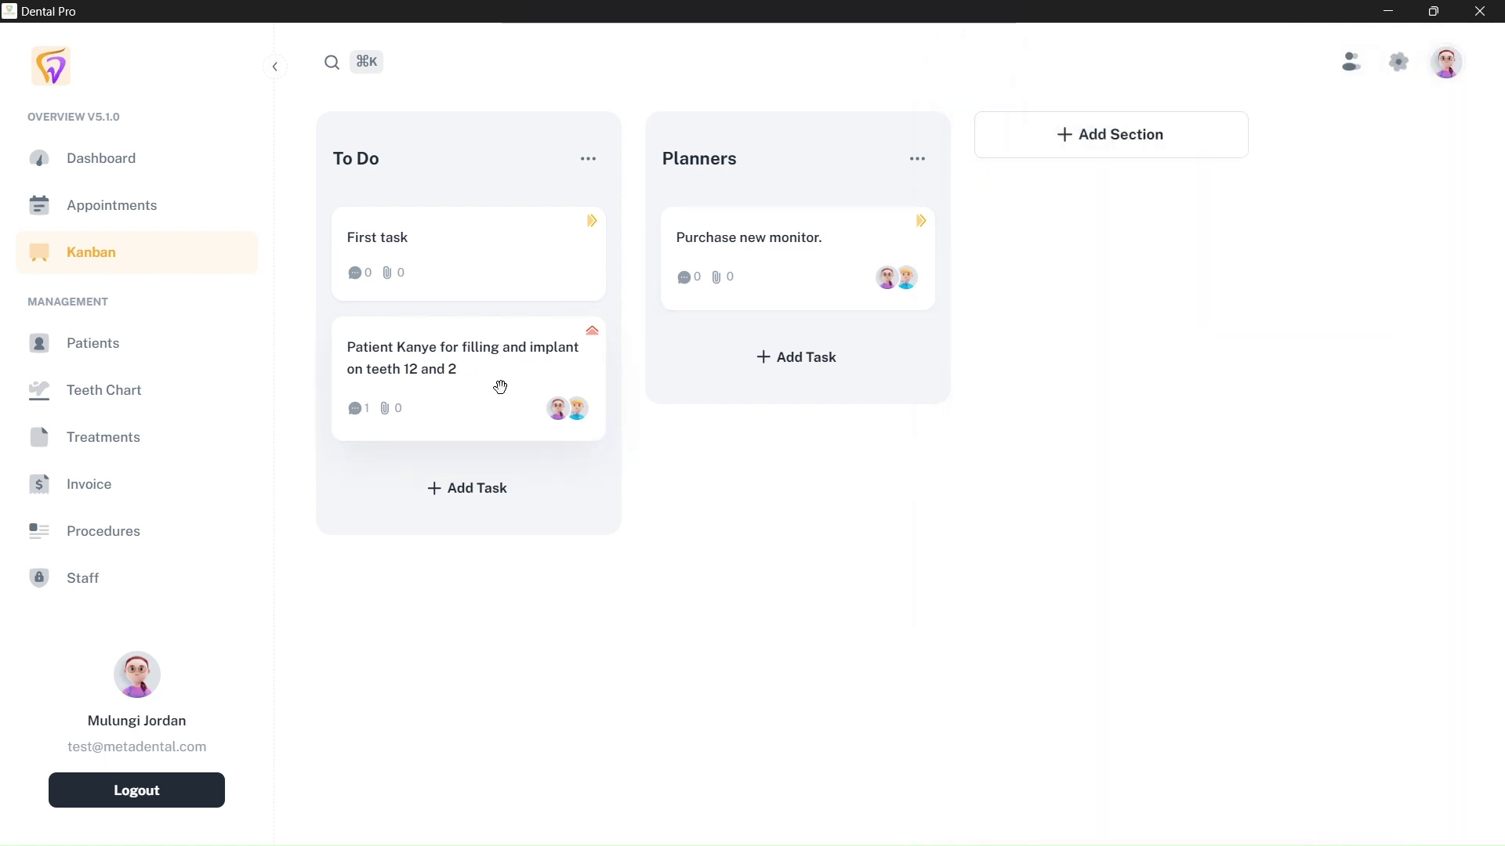
- Go to the Patients list and view the blank Create Patient form, closing it without creating a patient
left_click(133, 359)
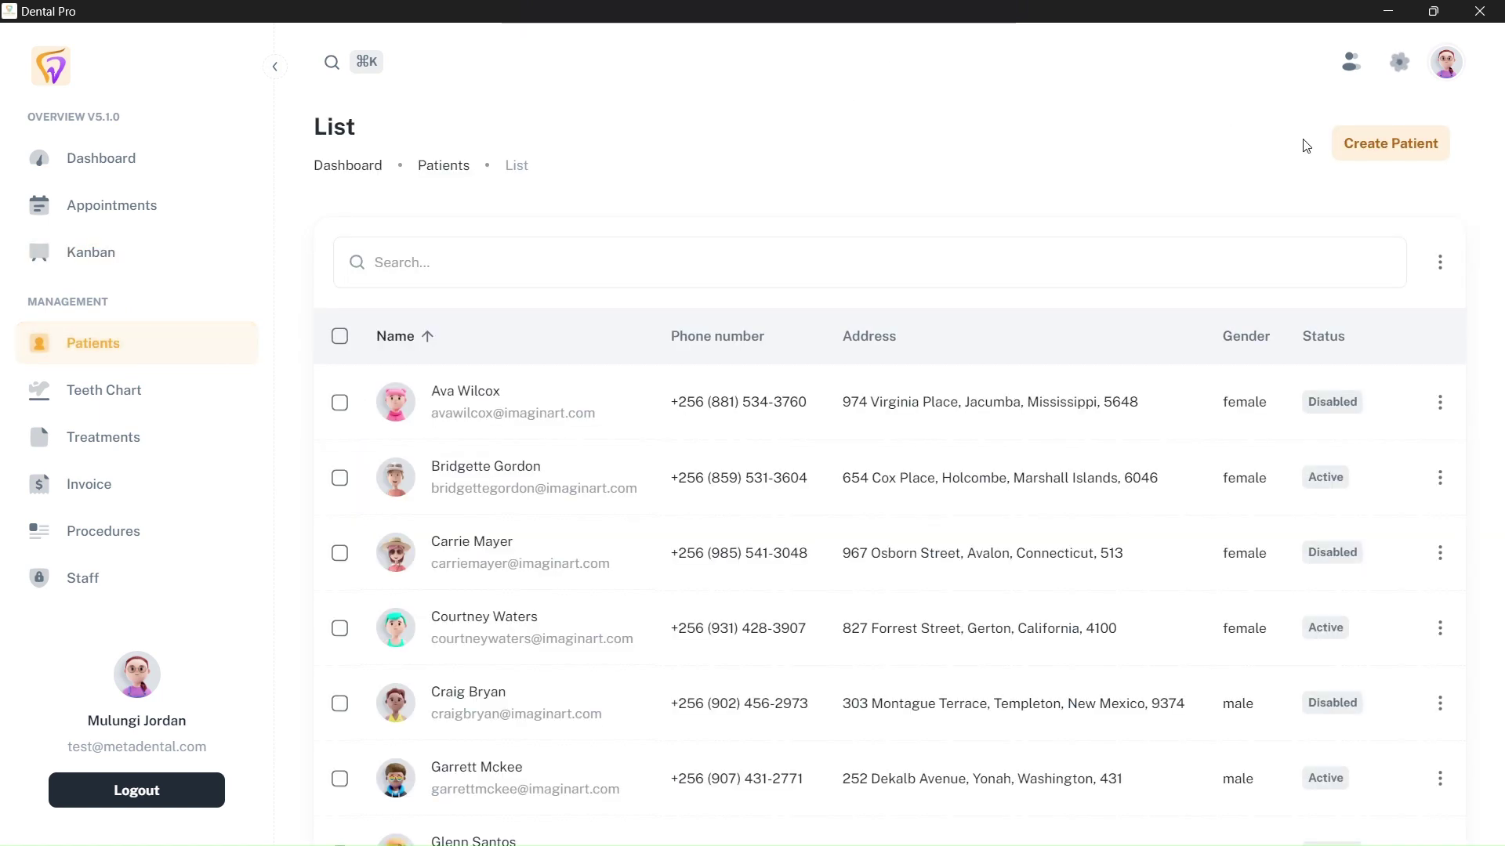
left_click(1353, 147)
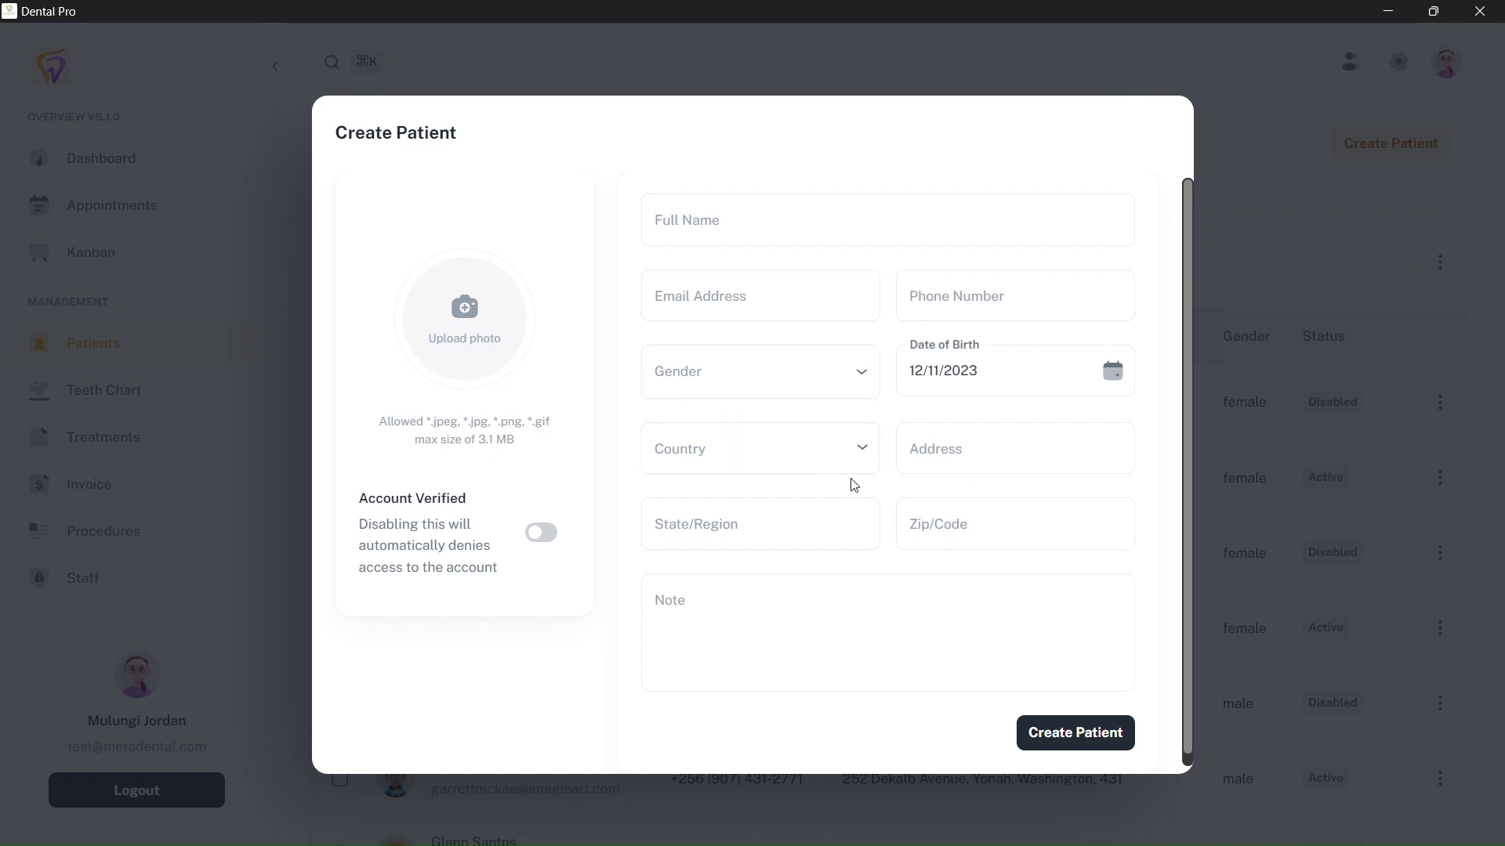
left_click(1332, 365)
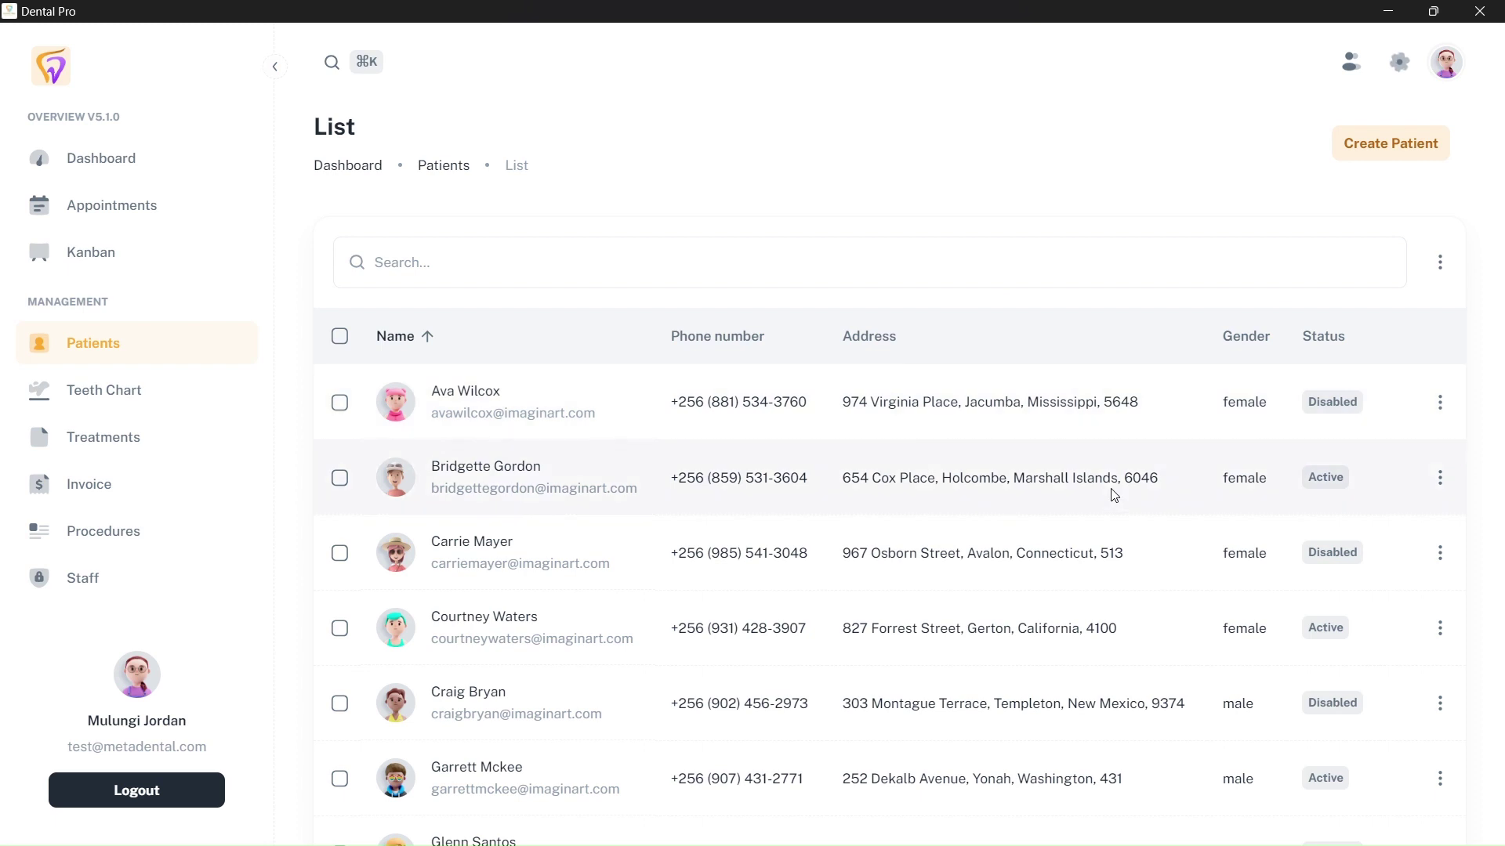
- View the actions available for the first listed patient and search the patient list for "ros"
left_click(1442, 406)
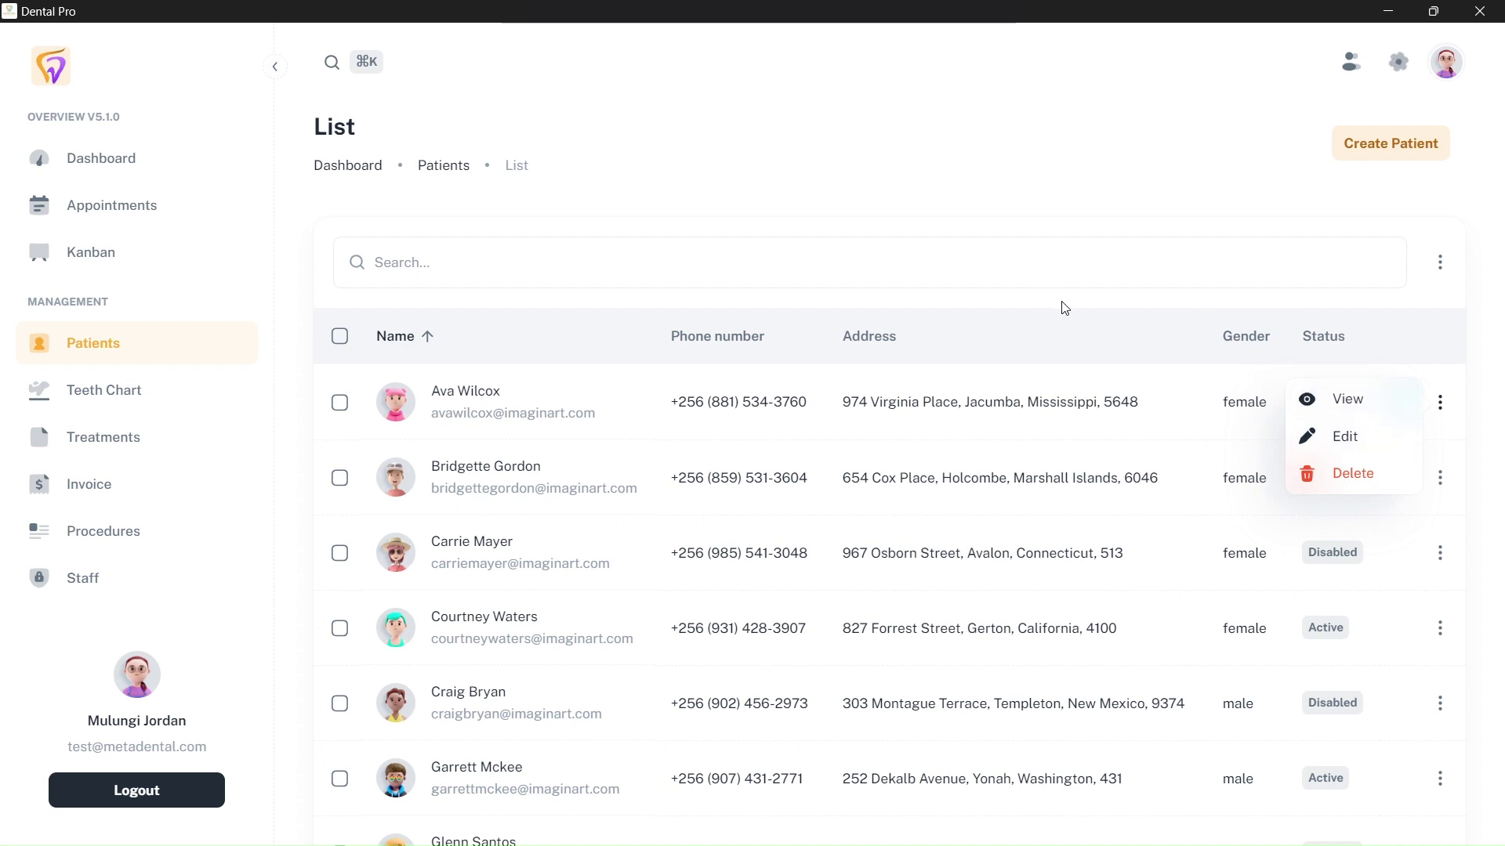
left_click(910, 272)
left_click(888, 267)
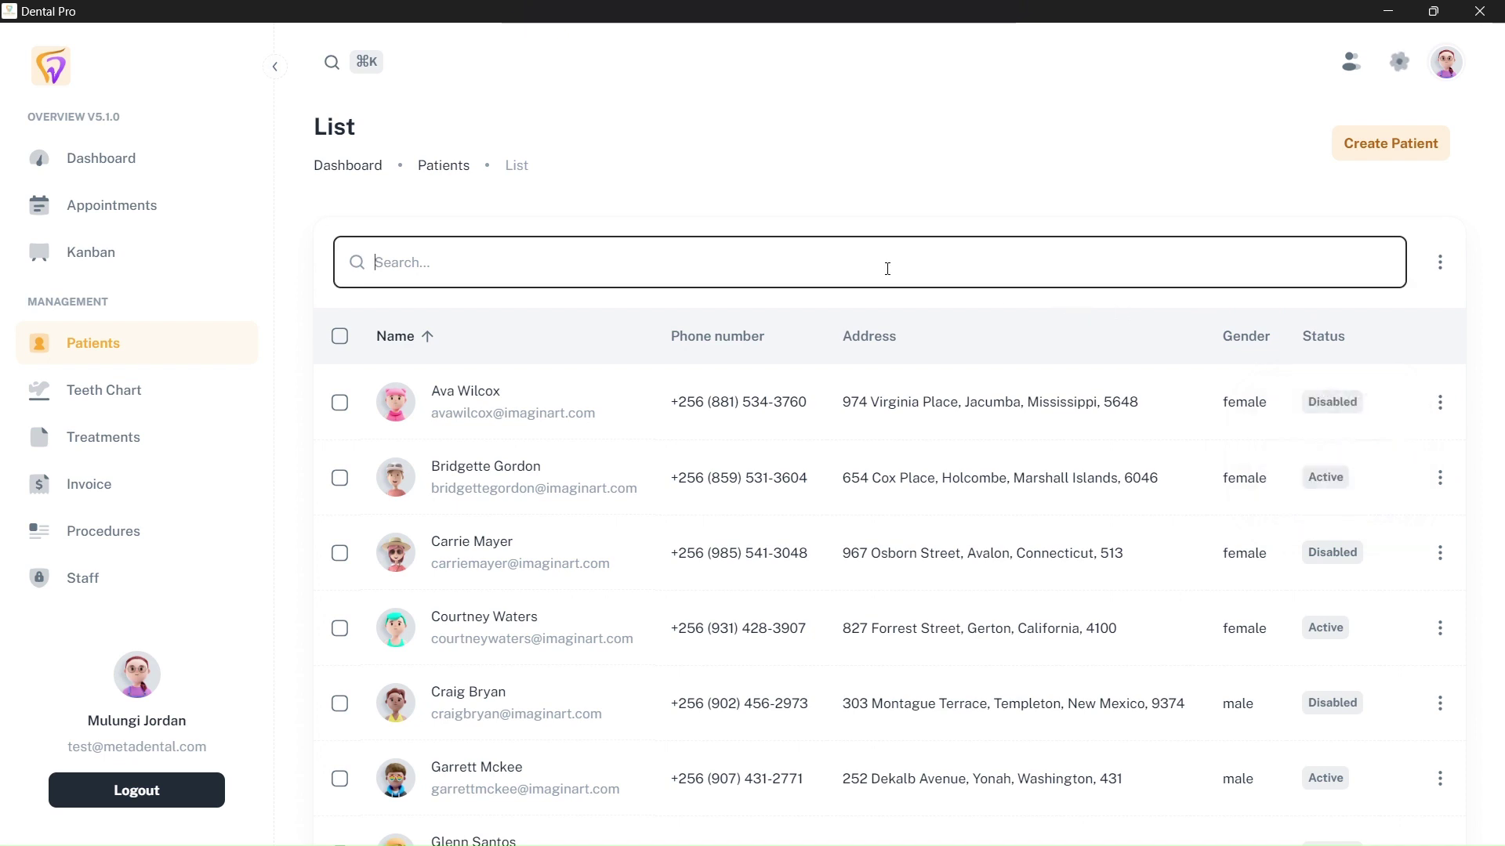
type("r")
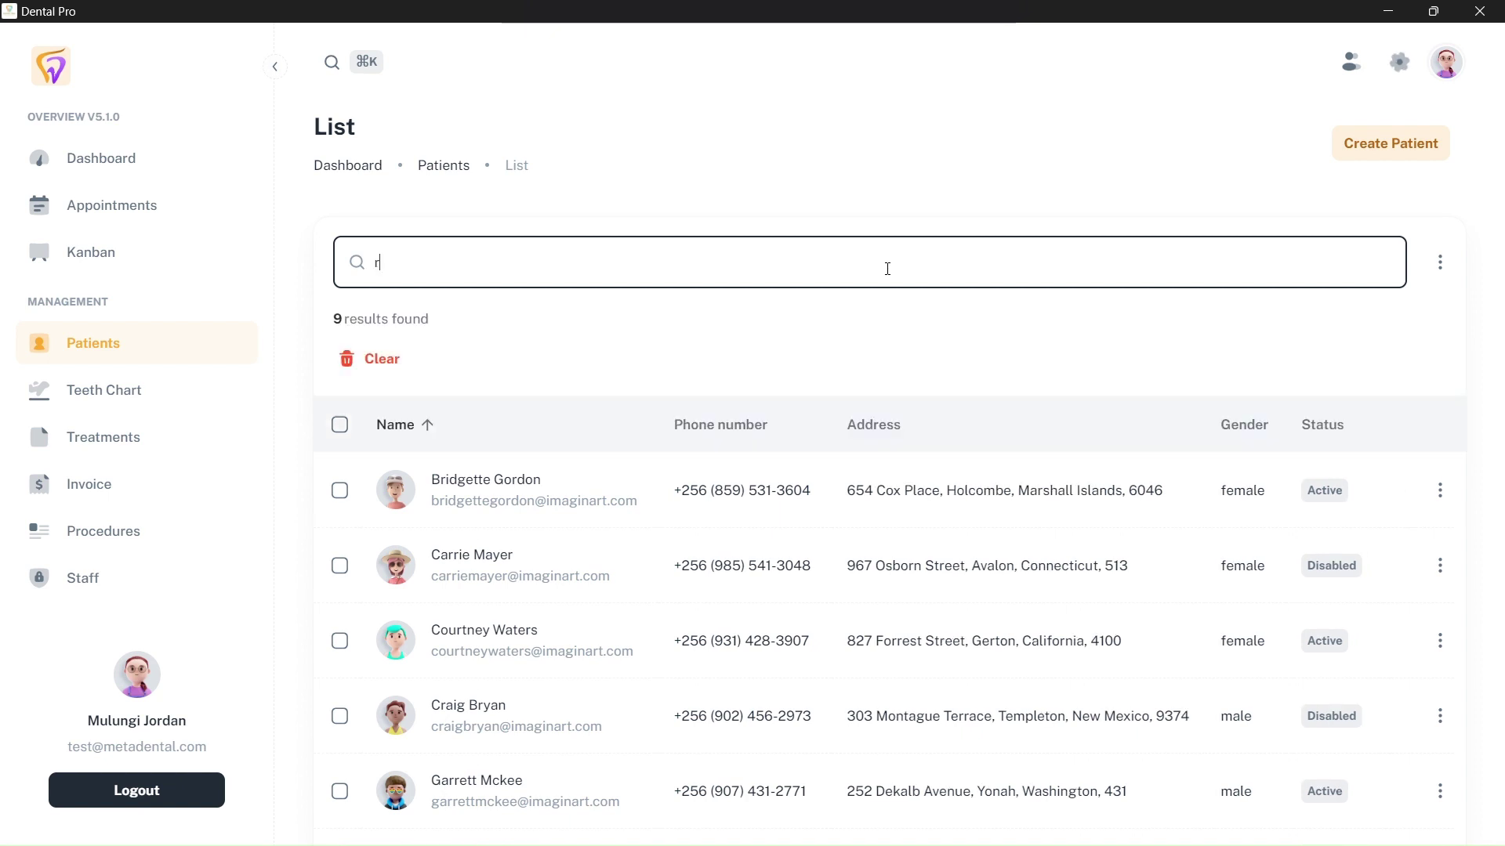
type("os")
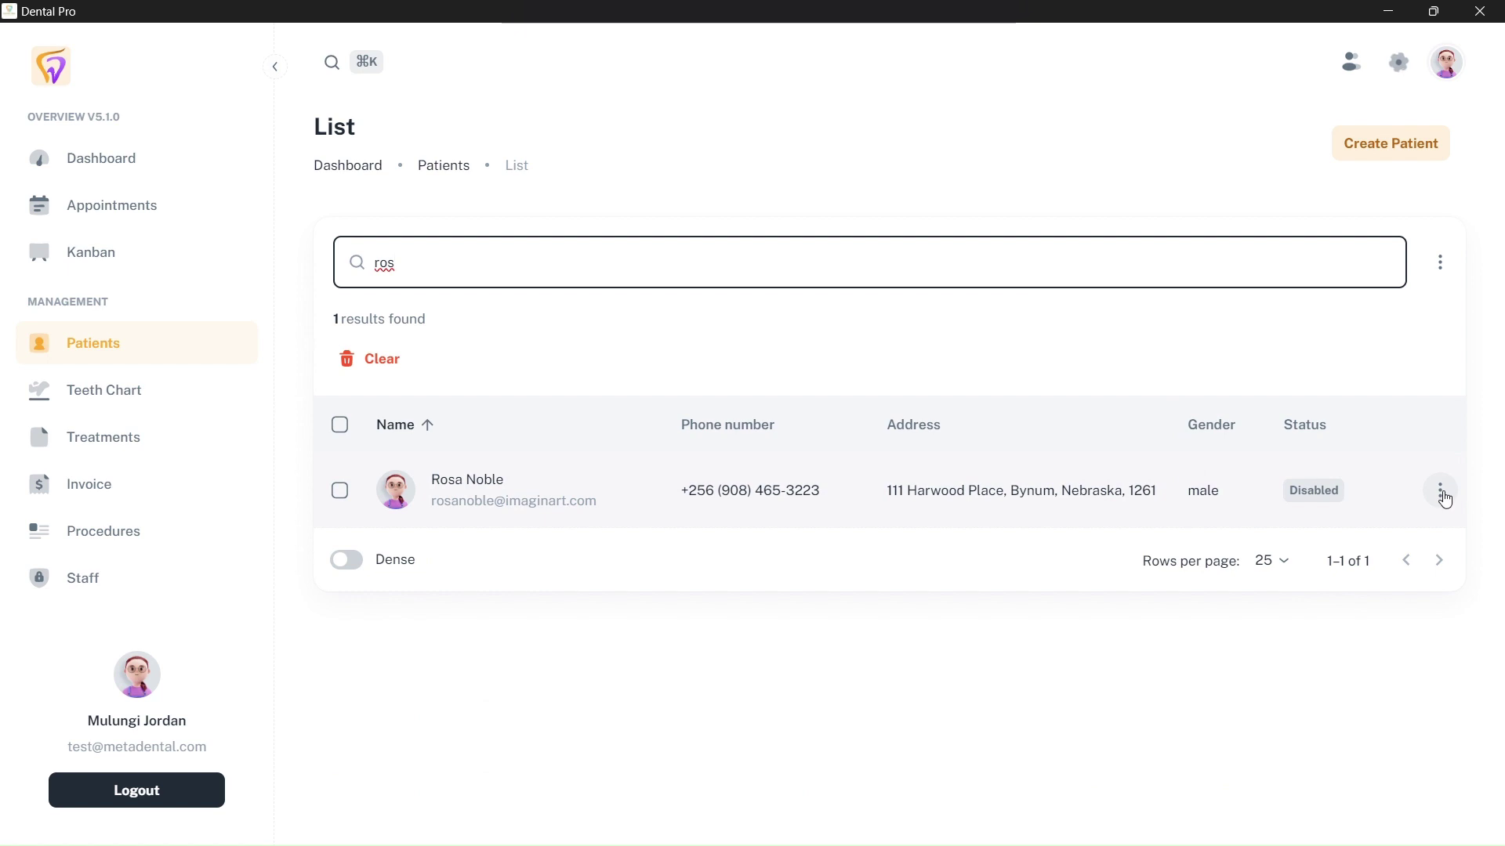
- Open the matching patient's record and review the full list of Treatment Procedures
left_click(1440, 491)
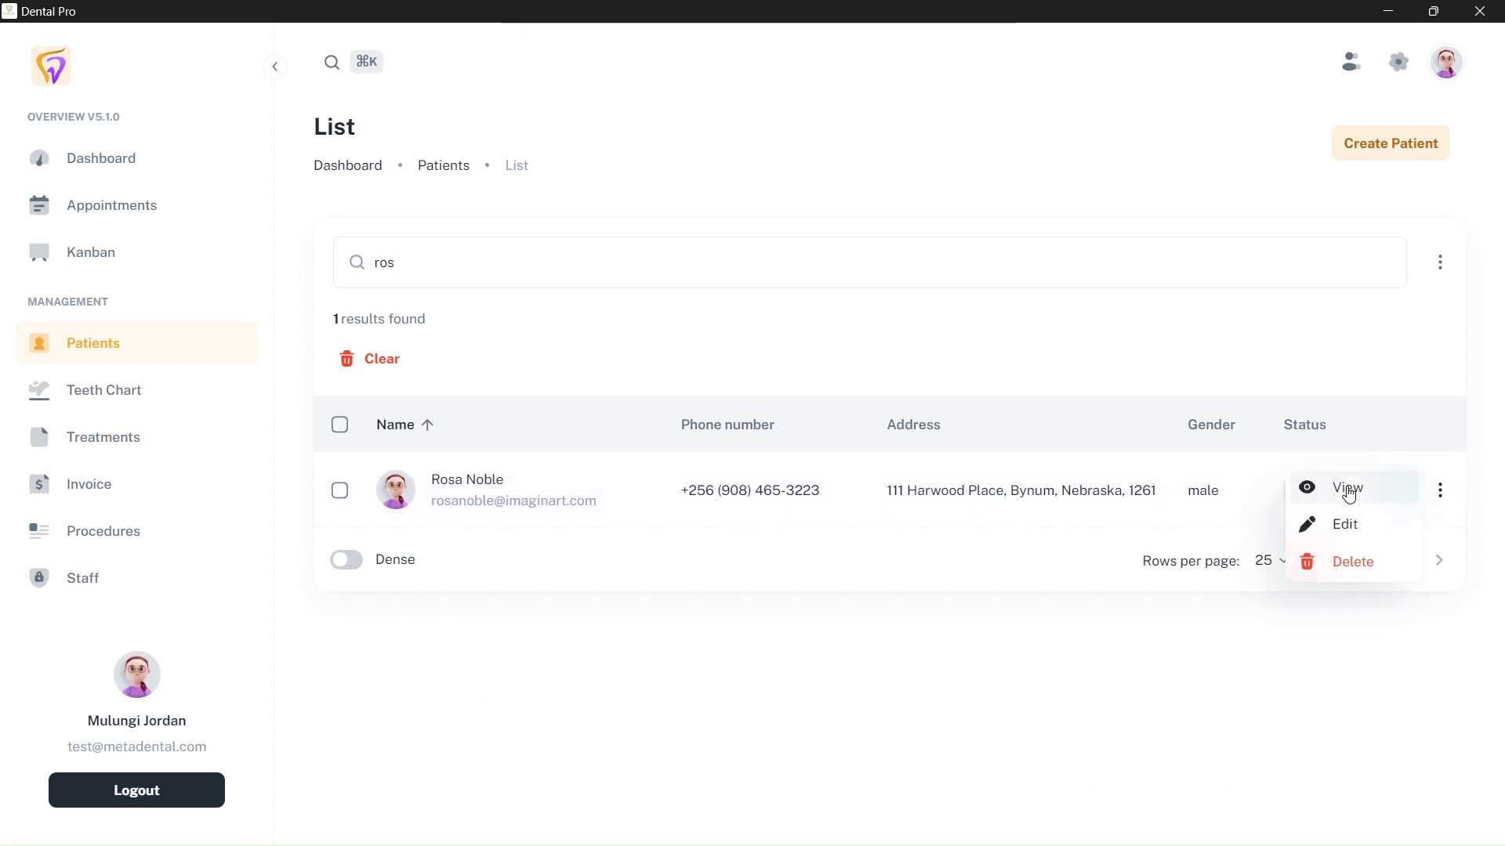
left_click(1350, 495)
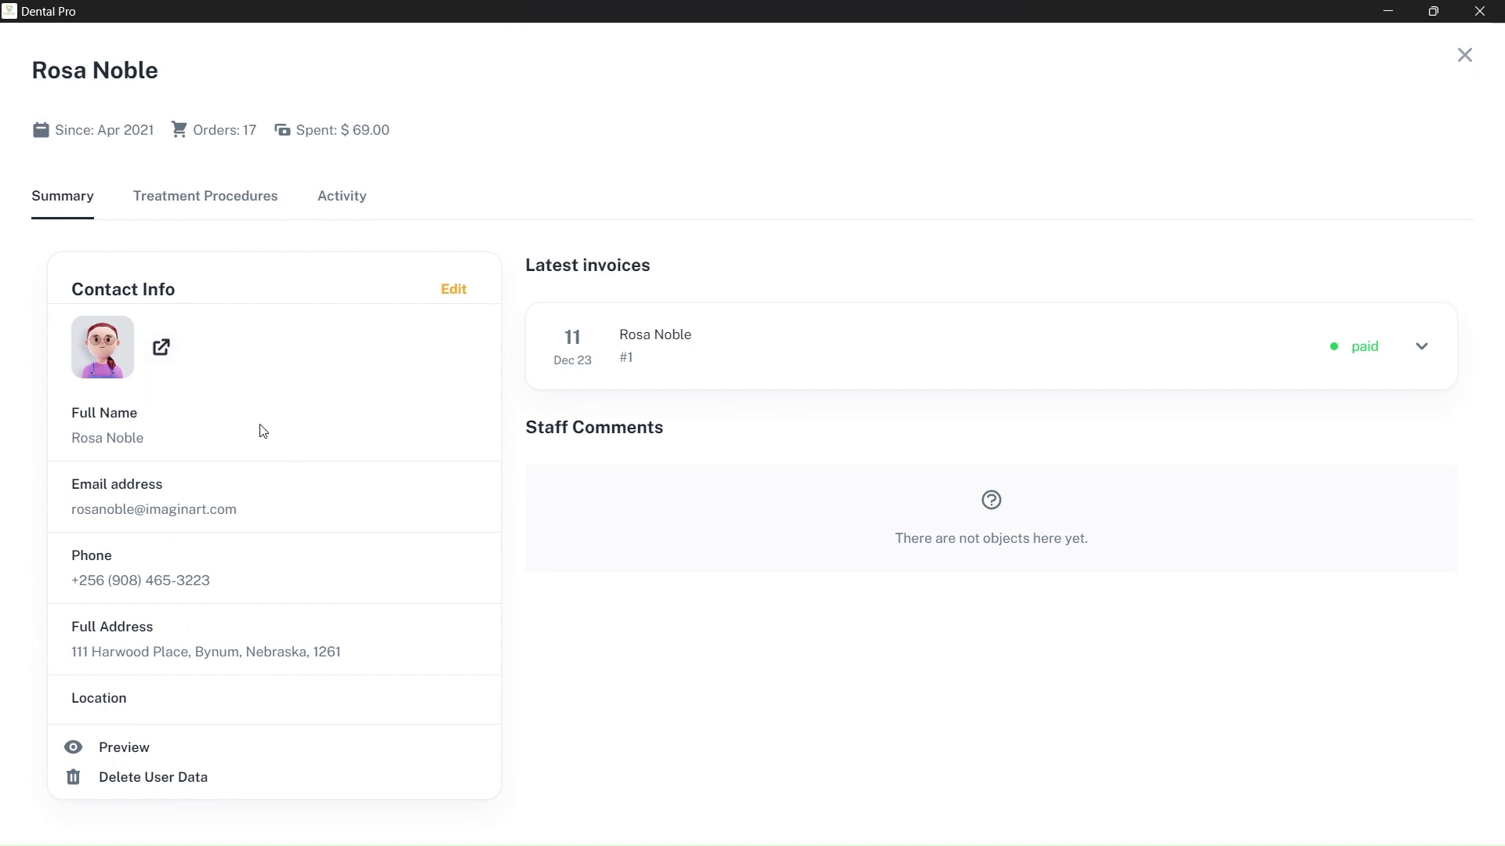
left_click(208, 208)
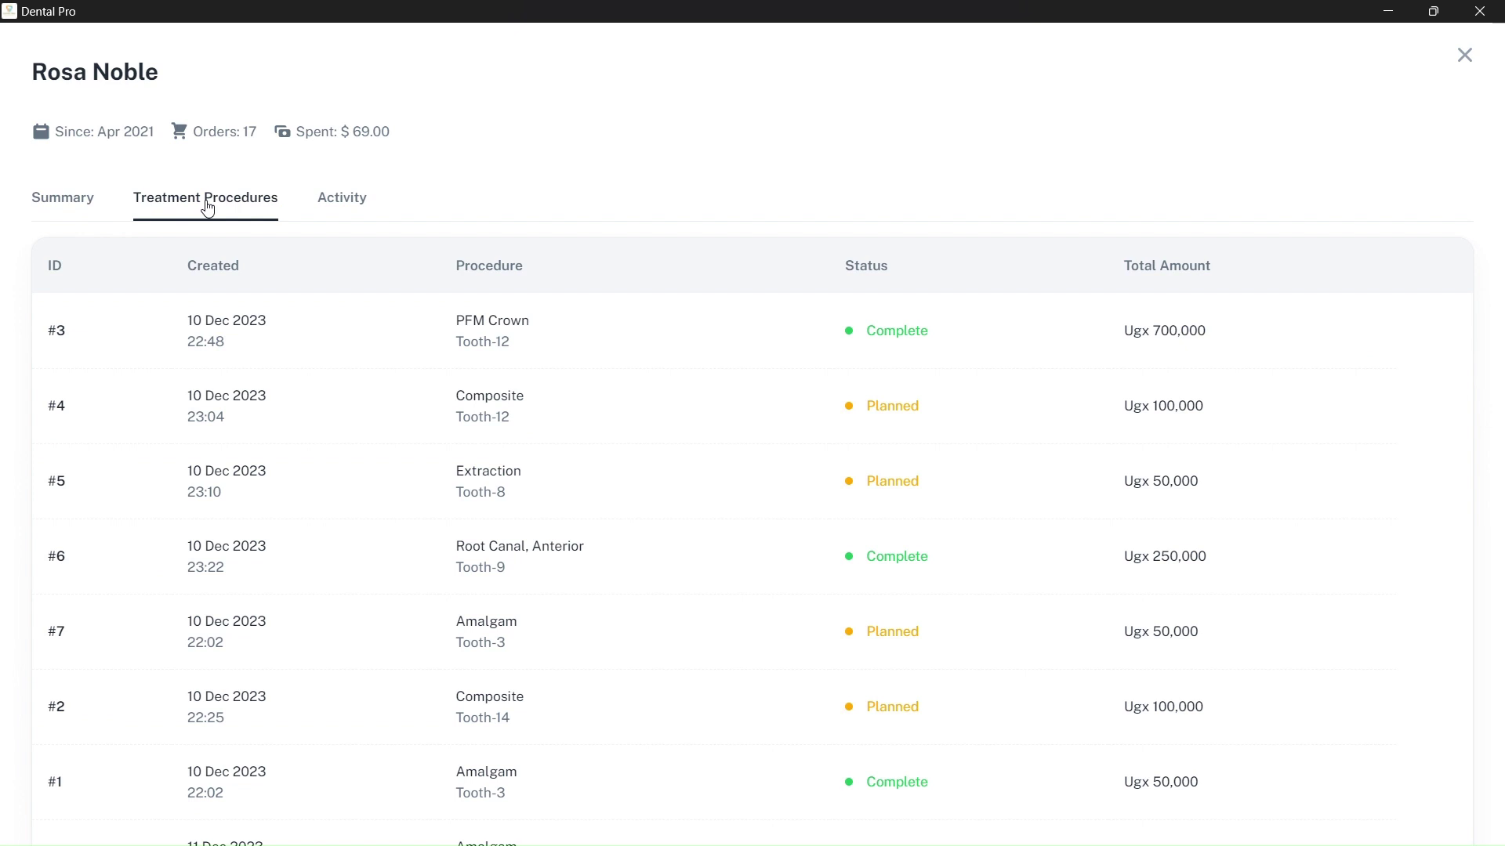
scroll(553, 449, "down", 1)
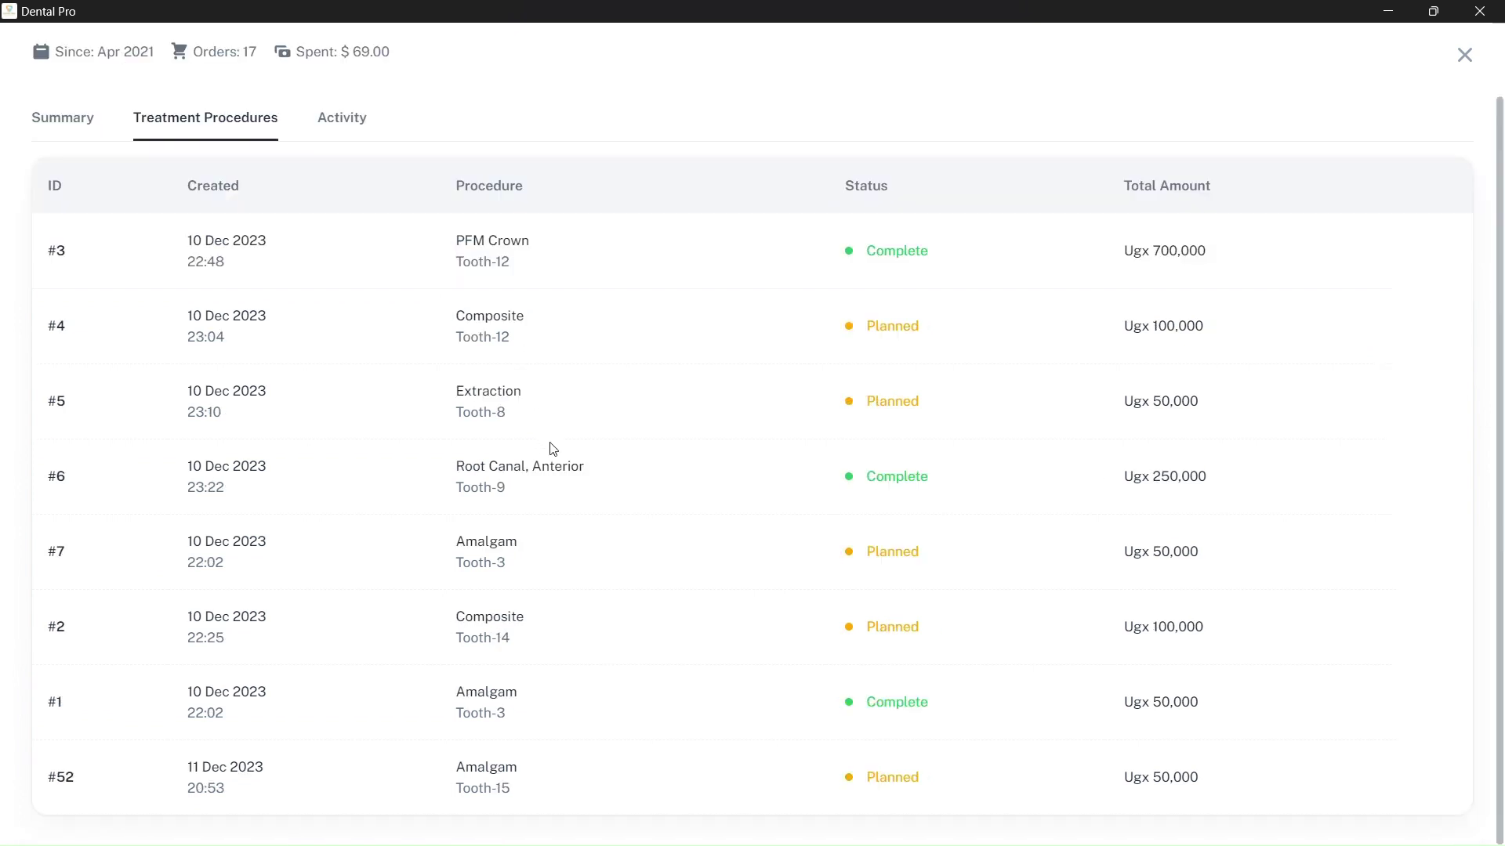
scroll(553, 449, "up", 1)
scroll(554, 449, "down", 1)
scroll(553, 449, "up", 1)
scroll(553, 449, "down", 1)
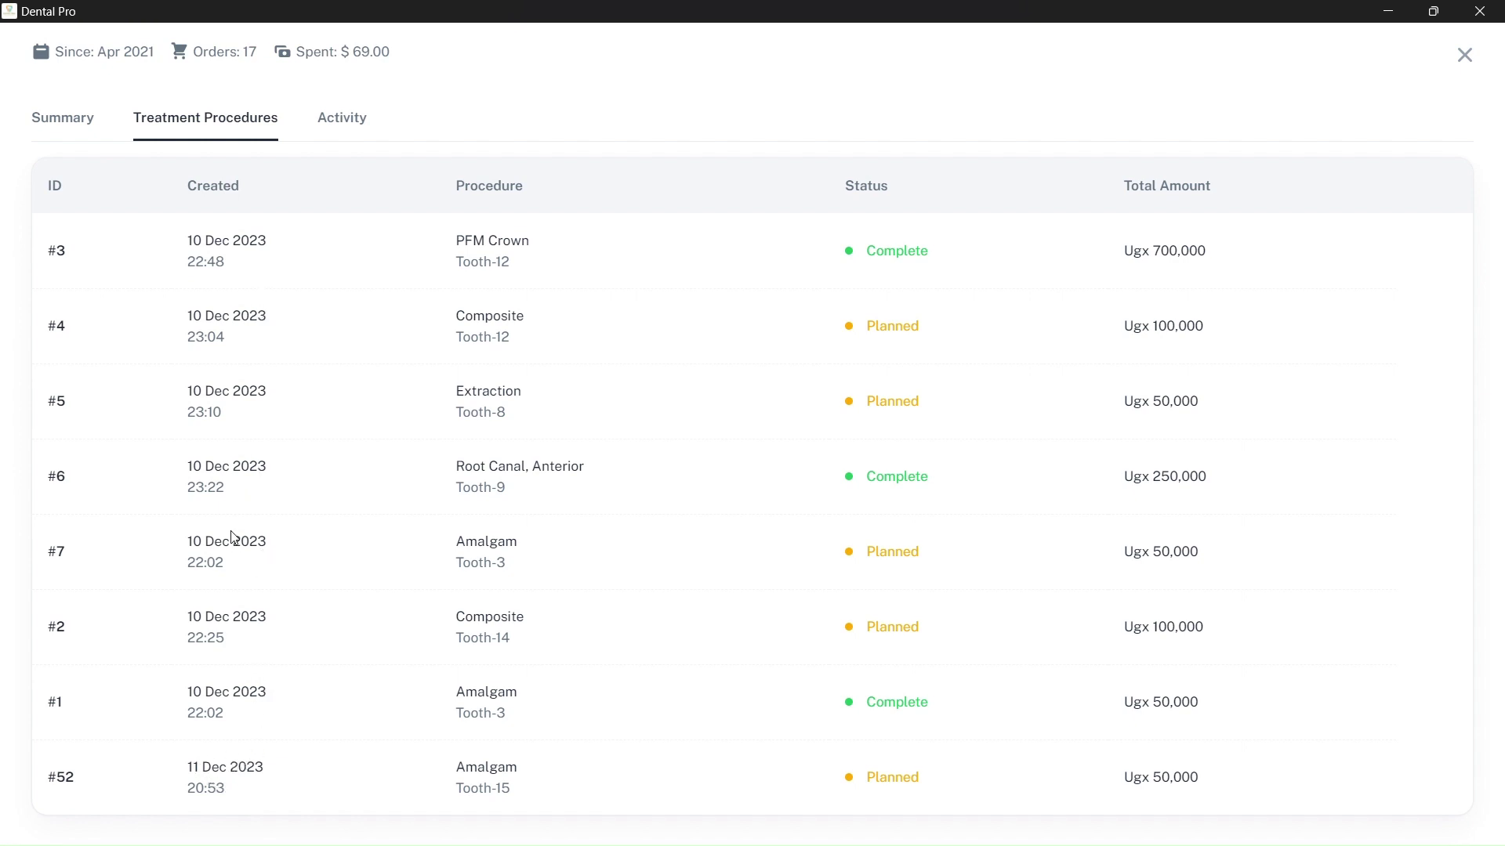
scroll(233, 537, "up", 2)
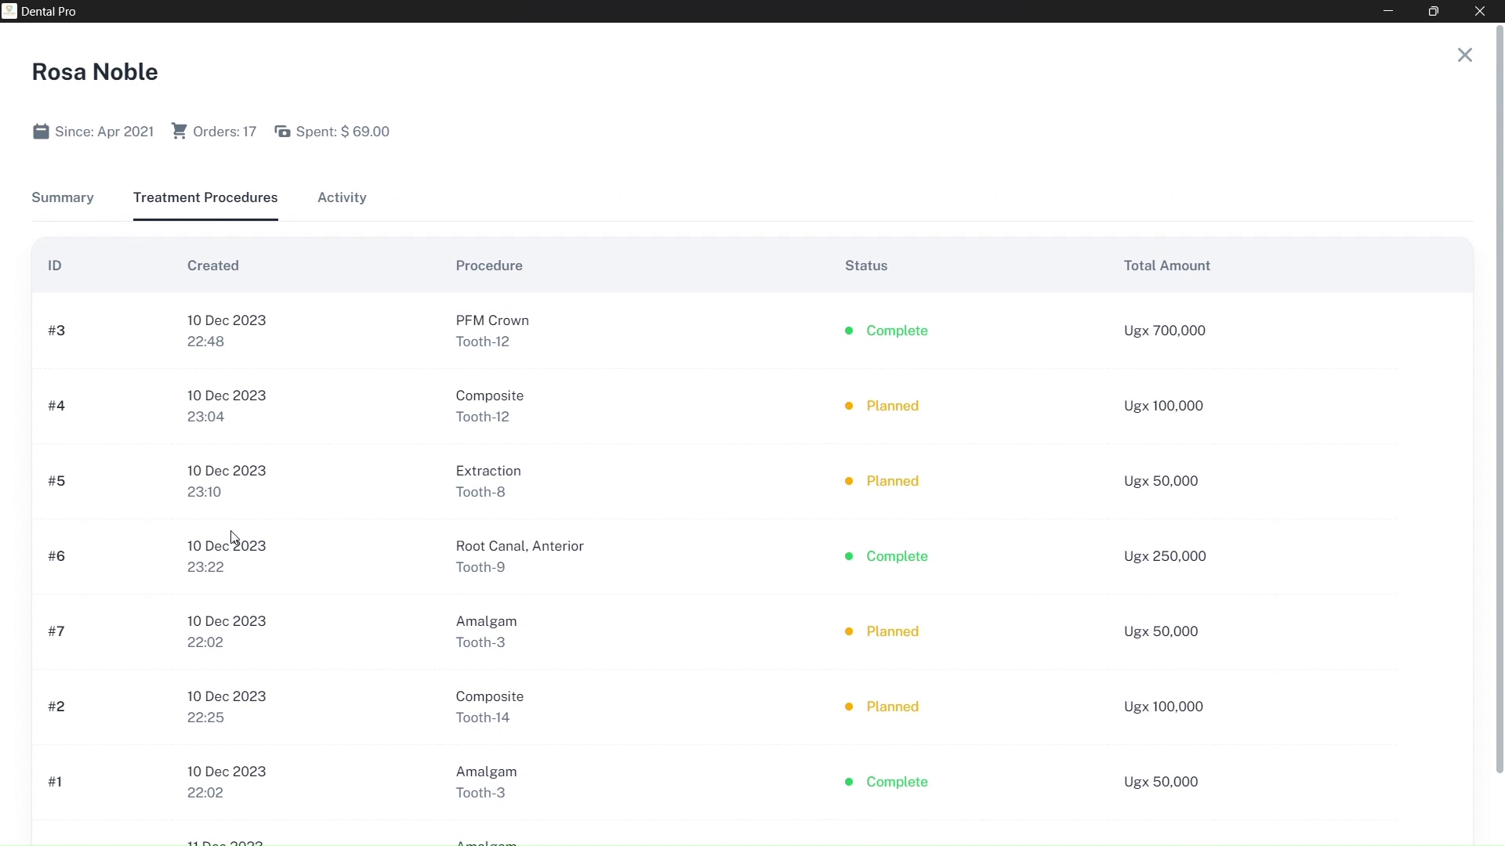
- Review the patient's Activity log and close the patient record
left_click(357, 210)
scroll(355, 208, "down", 4)
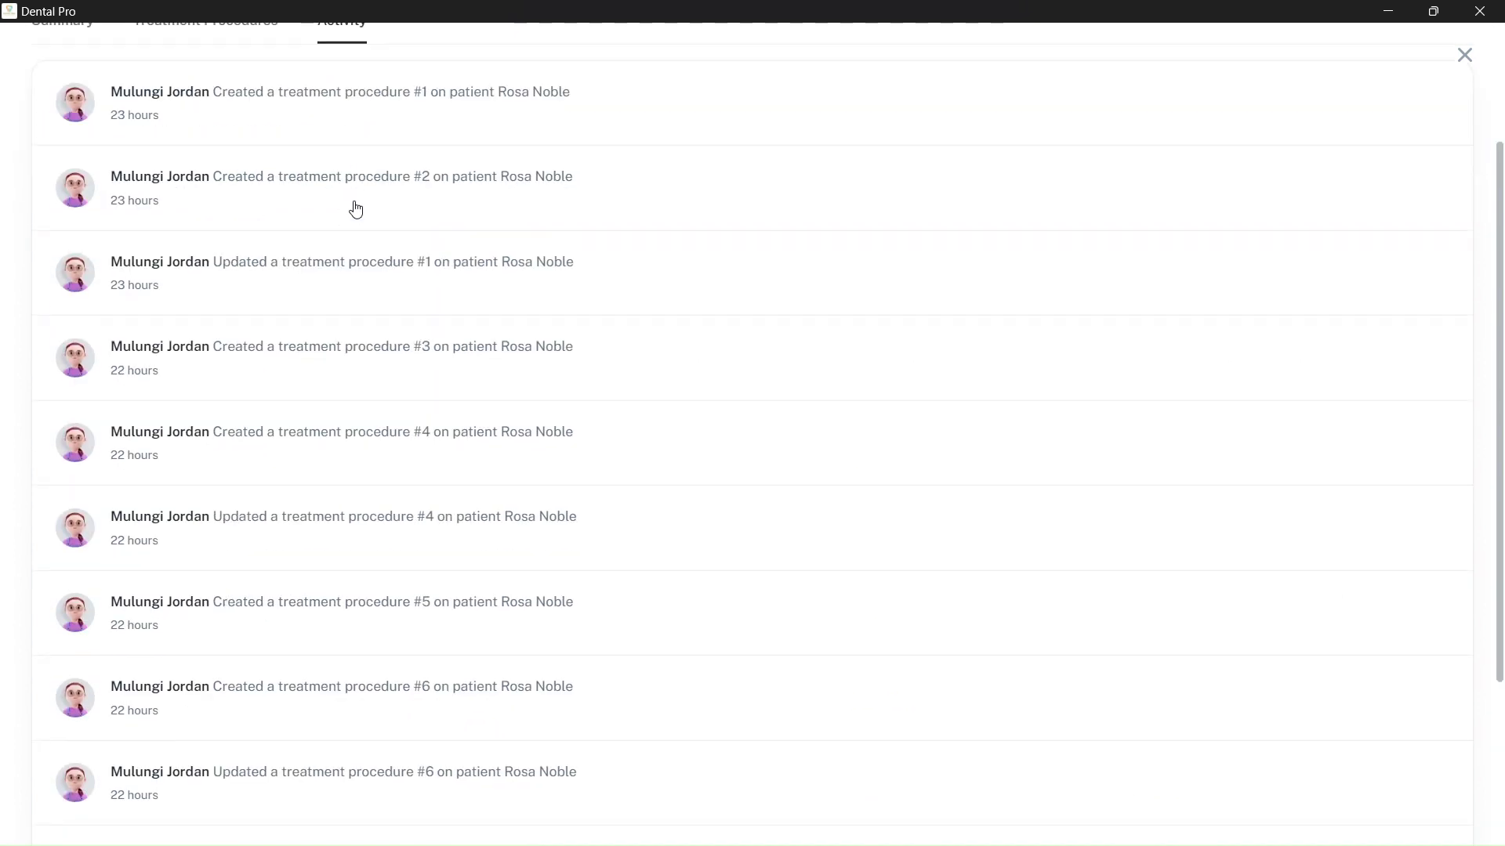
scroll(407, 389, "down", 2)
scroll(407, 389, "up", 5)
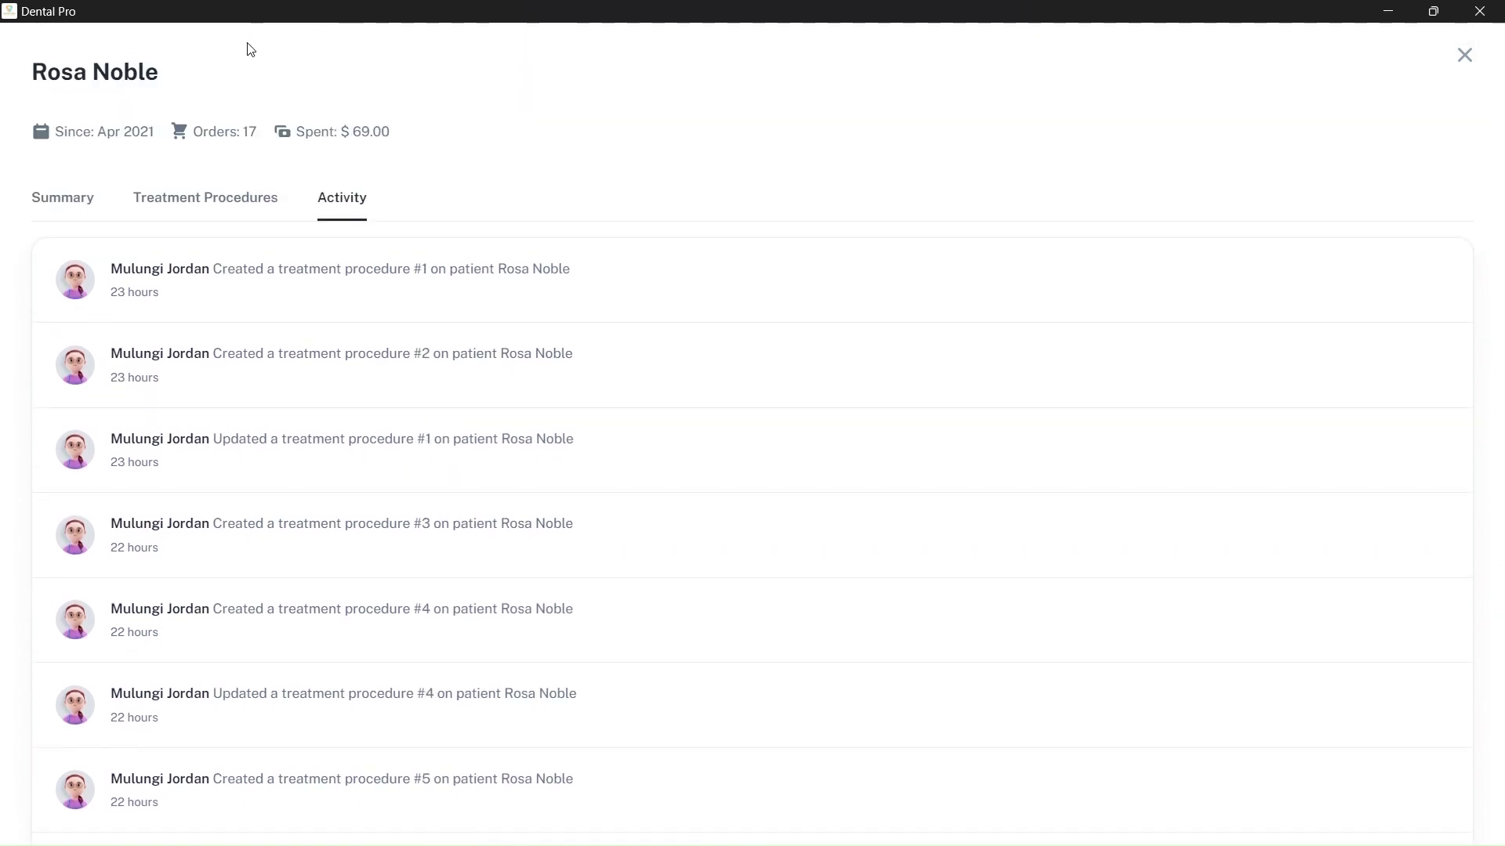
left_click(1462, 56)
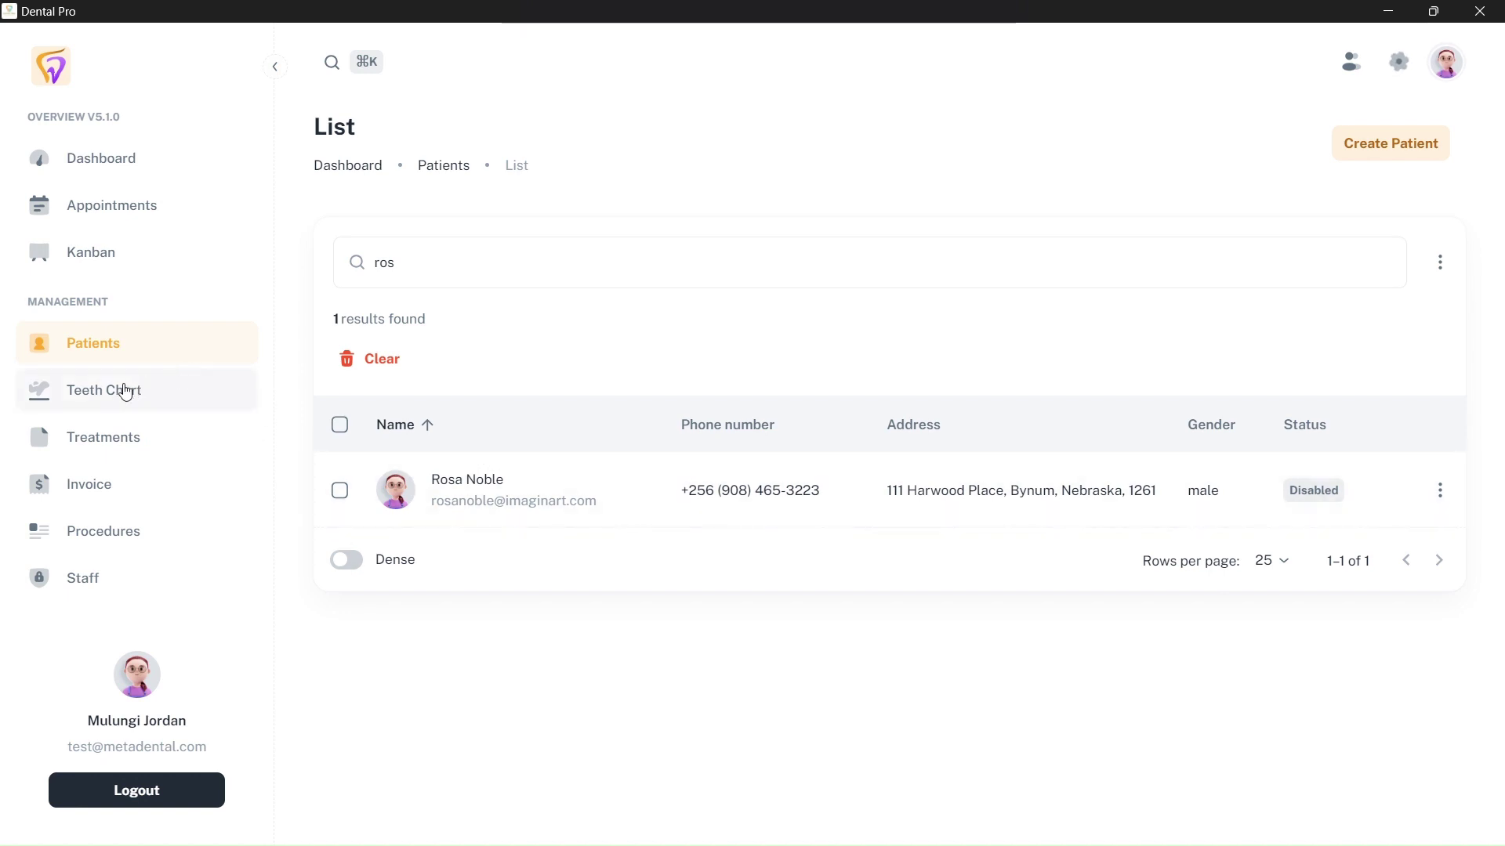
- View the Update Patient form for the same patient and close it without changes
left_click(1440, 491)
left_click(1343, 524)
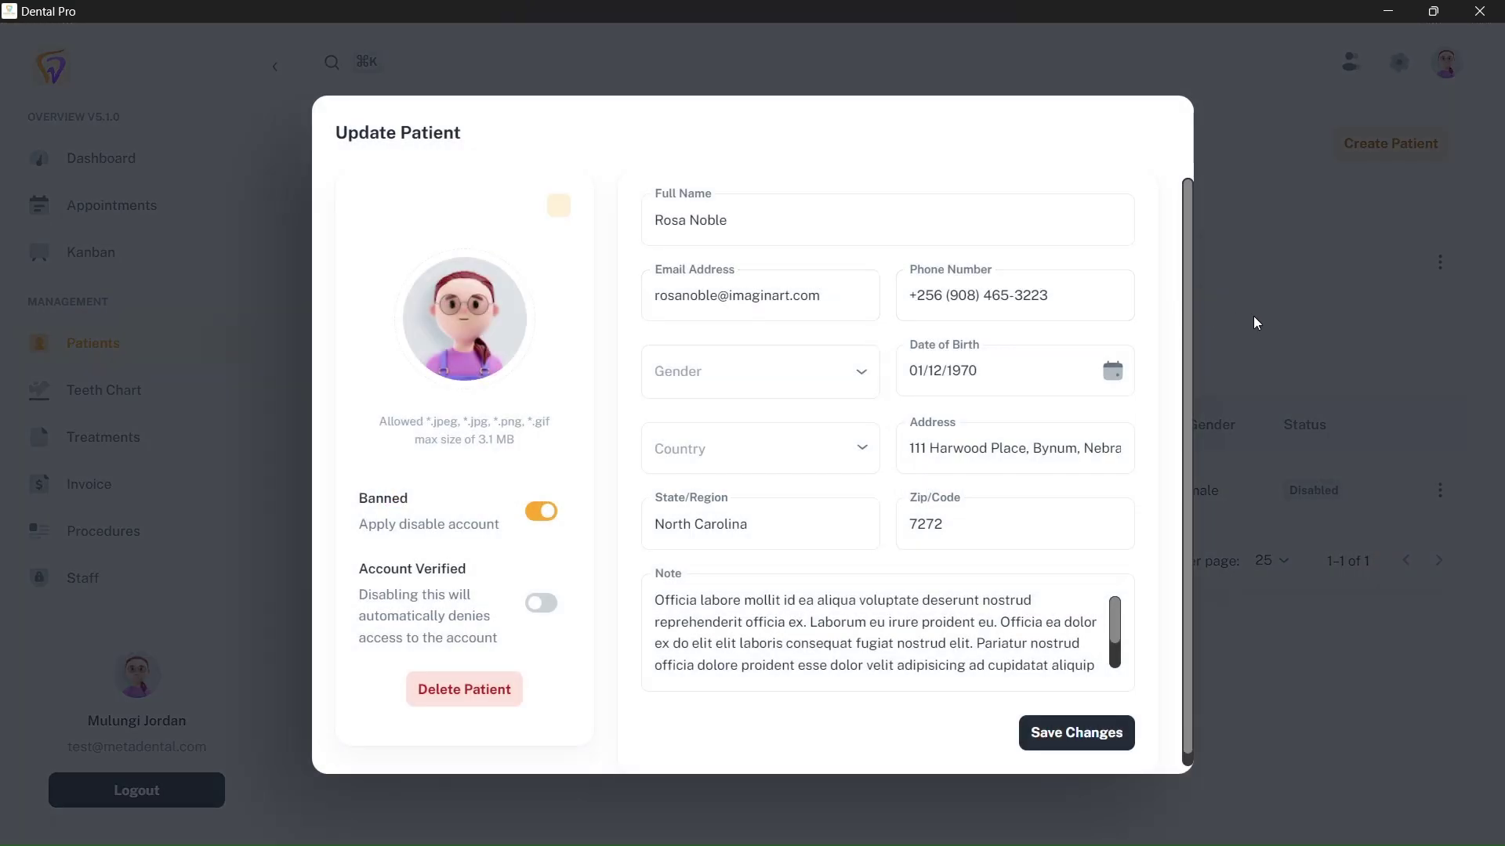
left_click(1253, 317)
- Open the Teeth Chart and examine the 3D teeth model from different angles
left_click(171, 406)
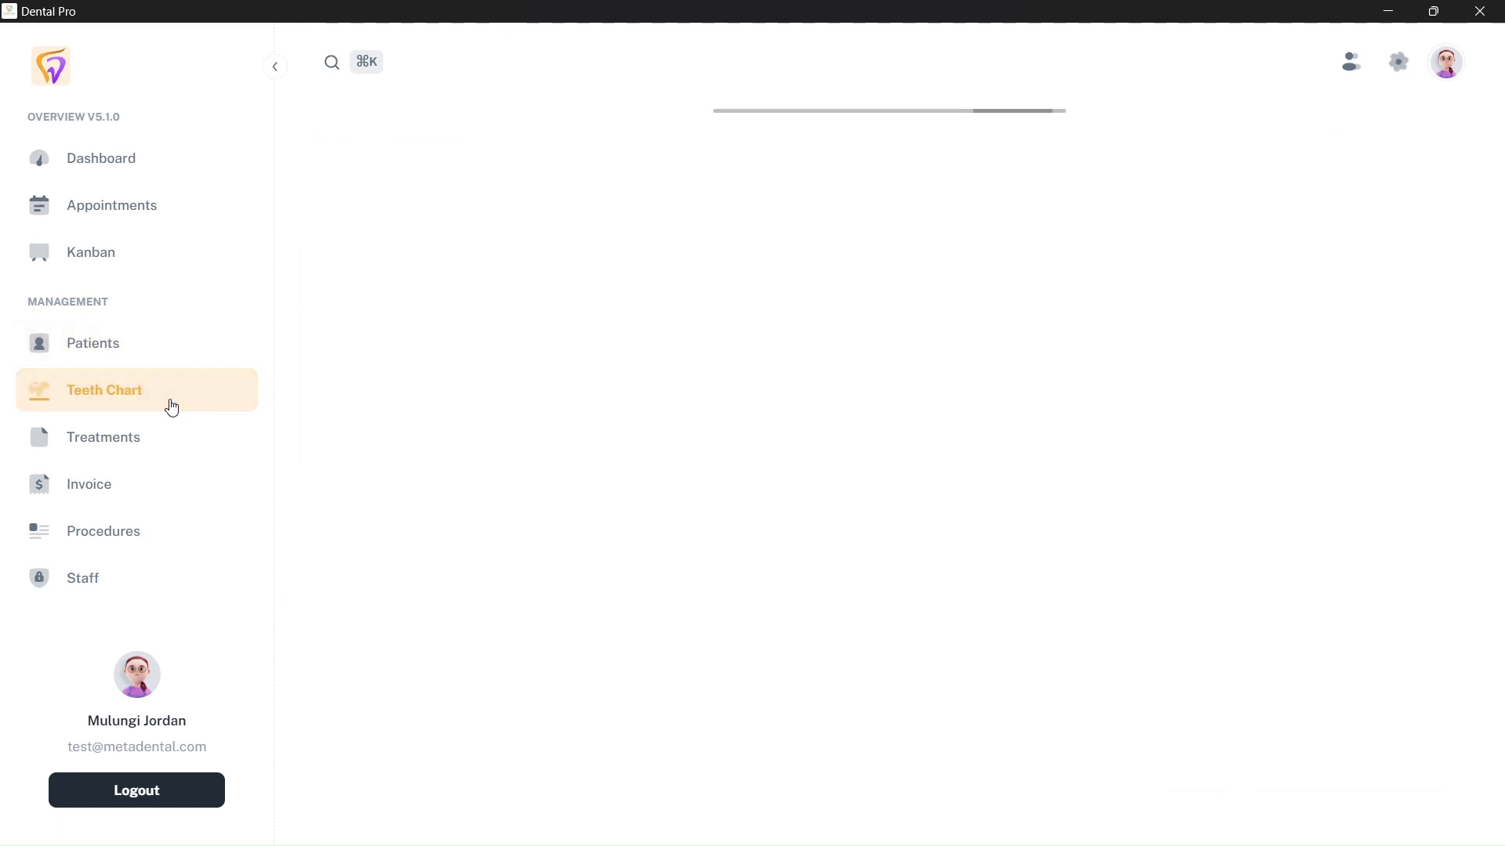
left_click(171, 407)
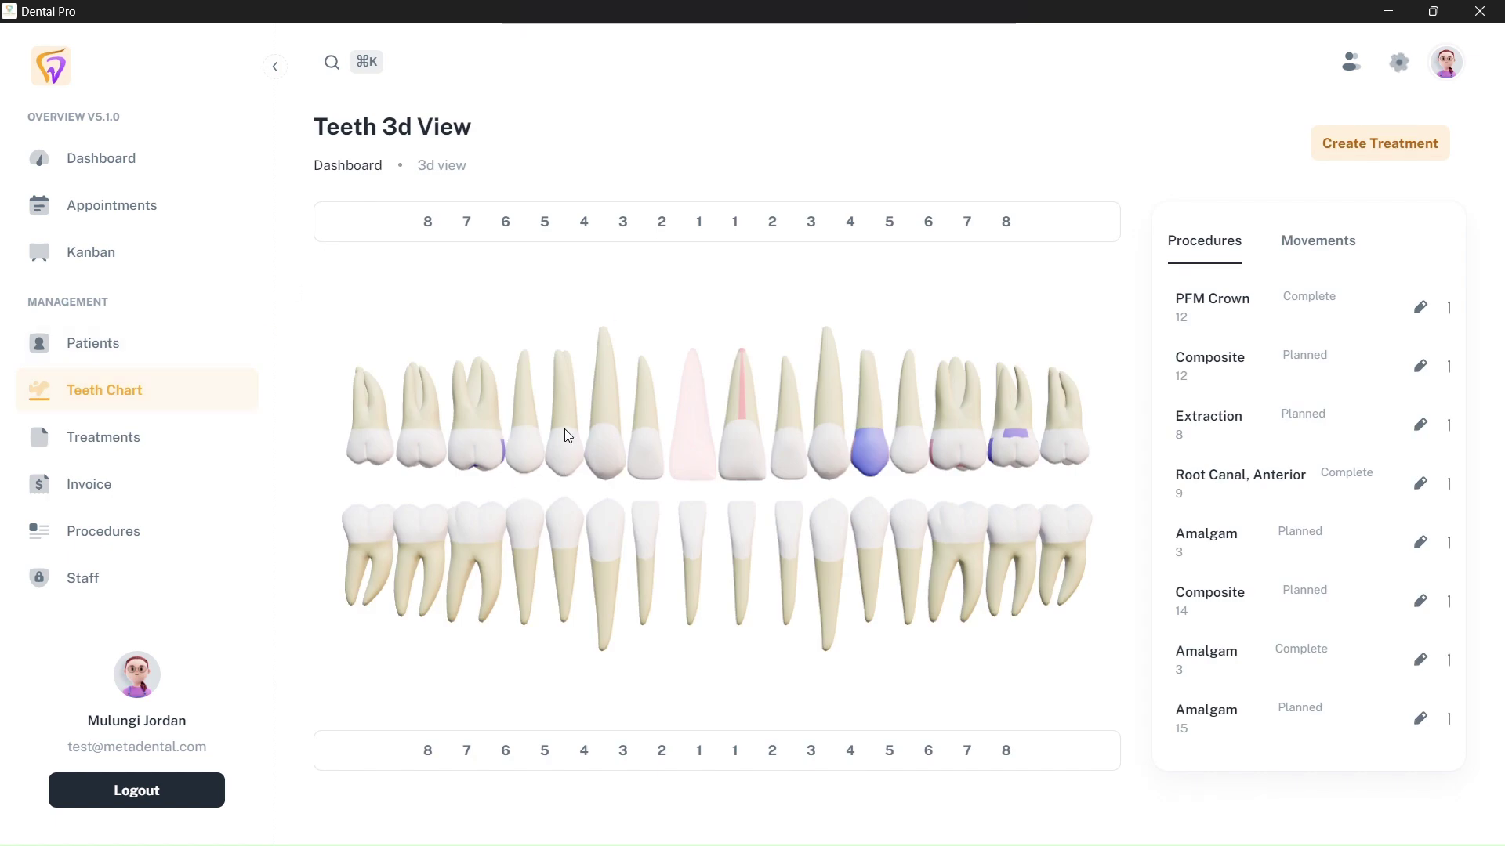
left_click_drag(567, 431, 494, 415)
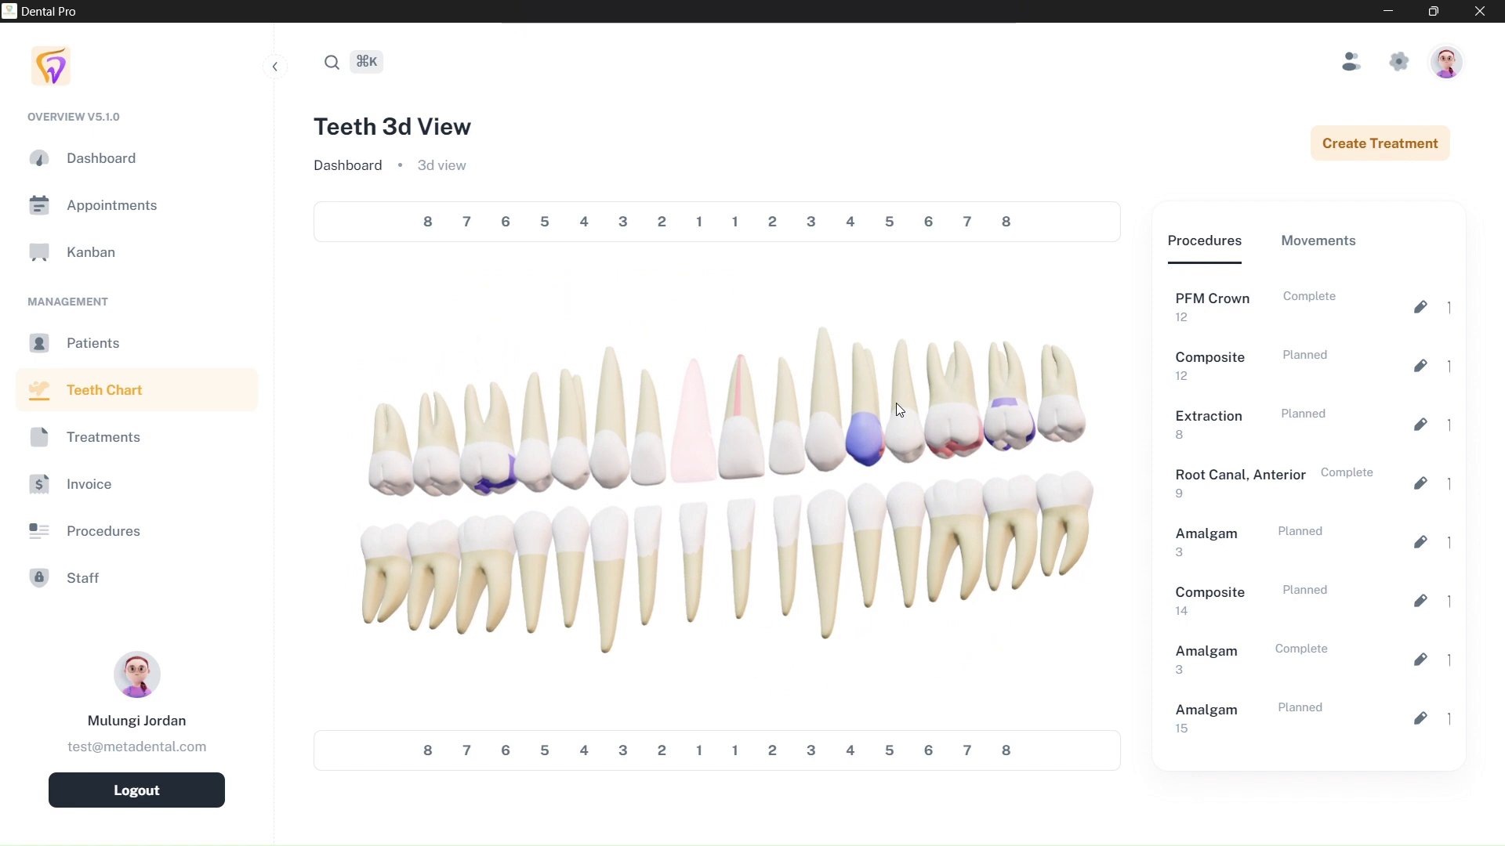
mouse_move(915, 409)
left_mouse_down()
mouse_move(931, 376)
mouse_move(972, 379)
mouse_move(914, 396)
left_mouse_up()
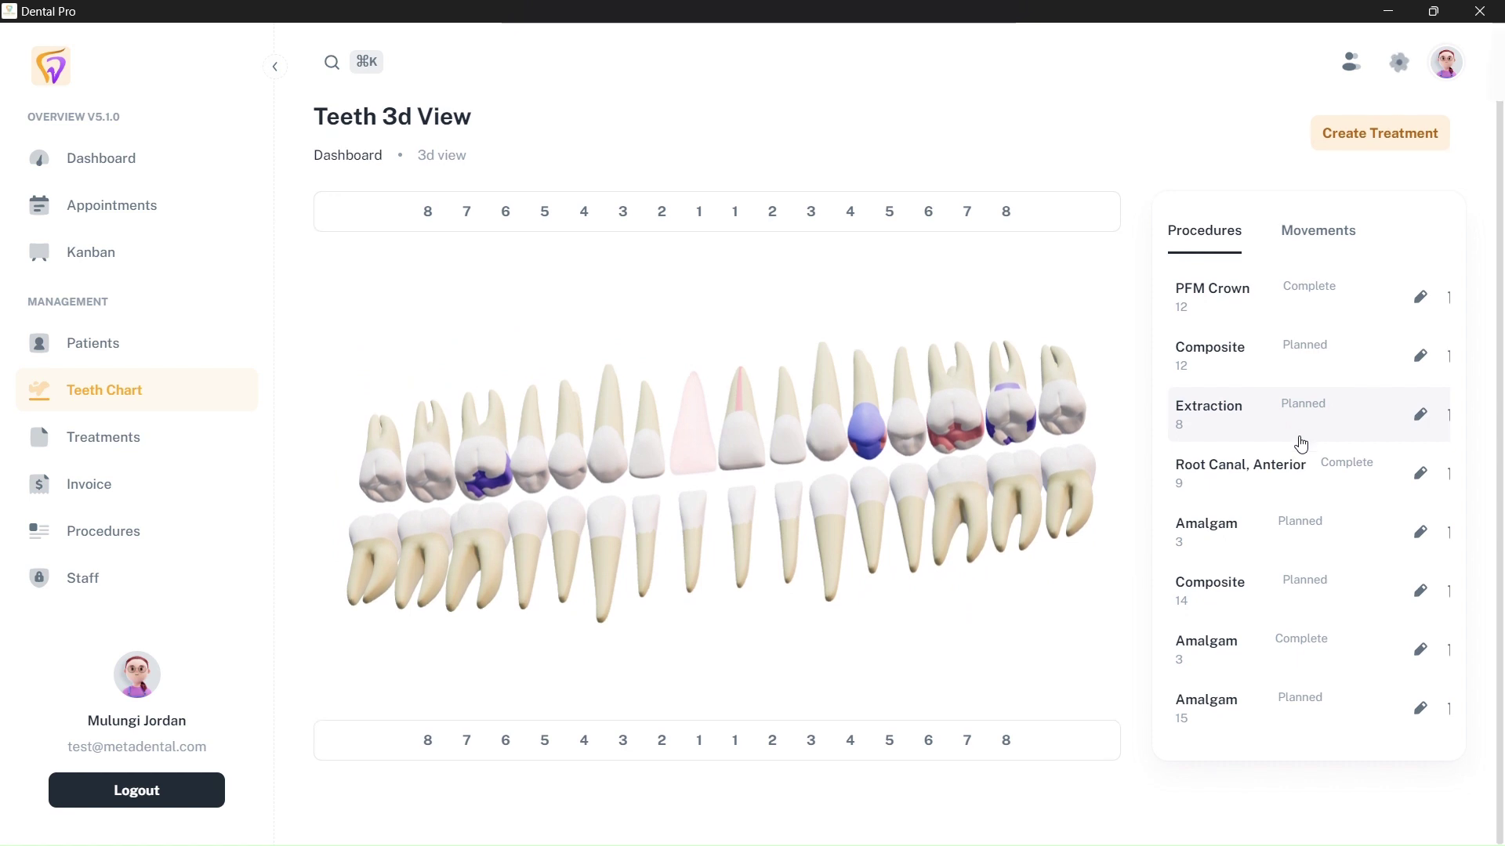
- Show the tooth Movements settings, select the upper tooth 8 at the chart's right end, and increase its Shift Mesial value
left_click(1318, 258)
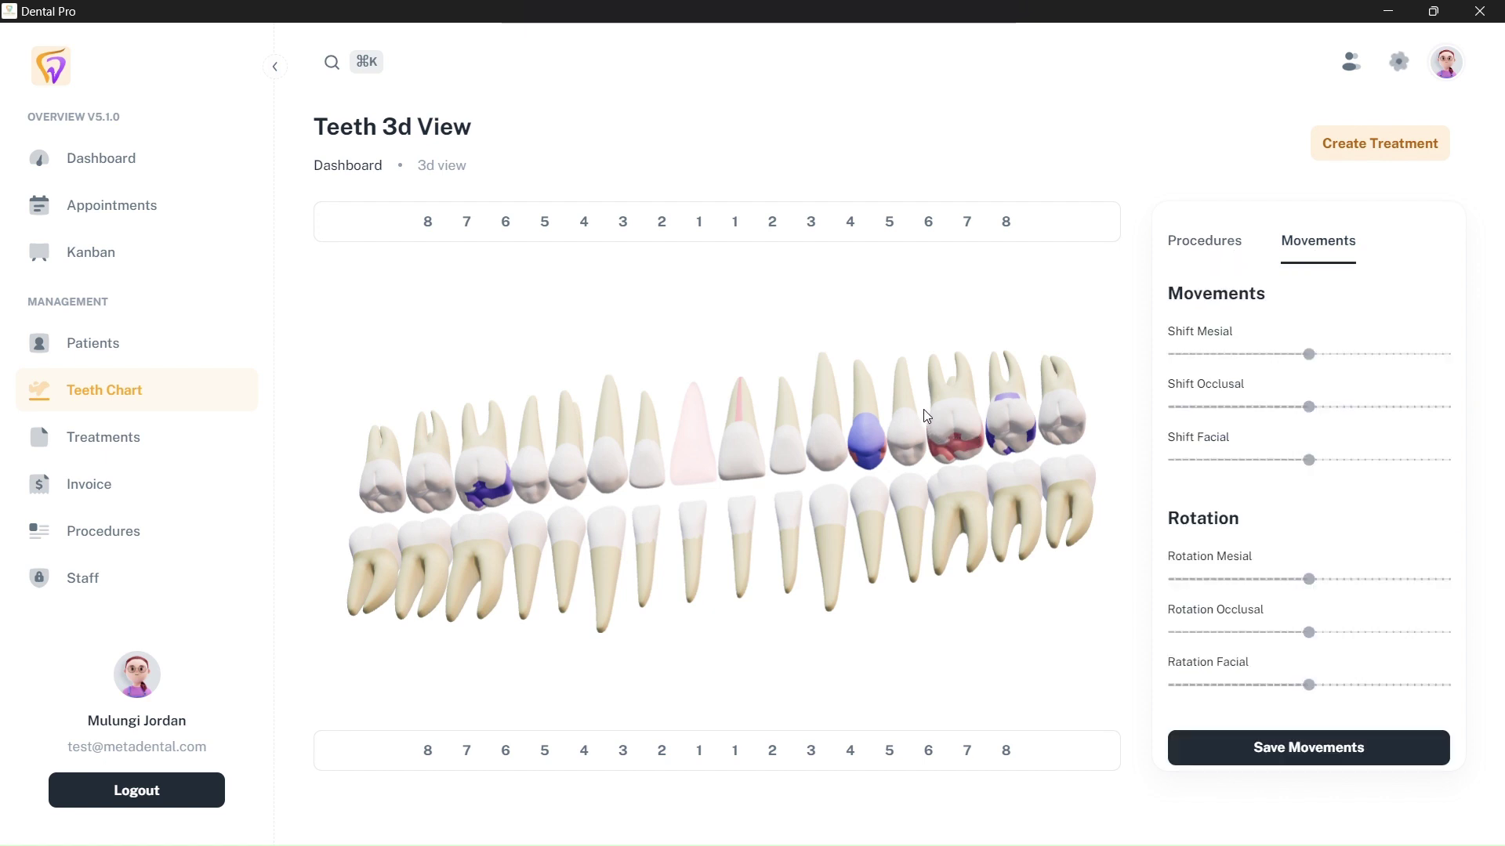
left_click_drag(923, 409, 953, 445)
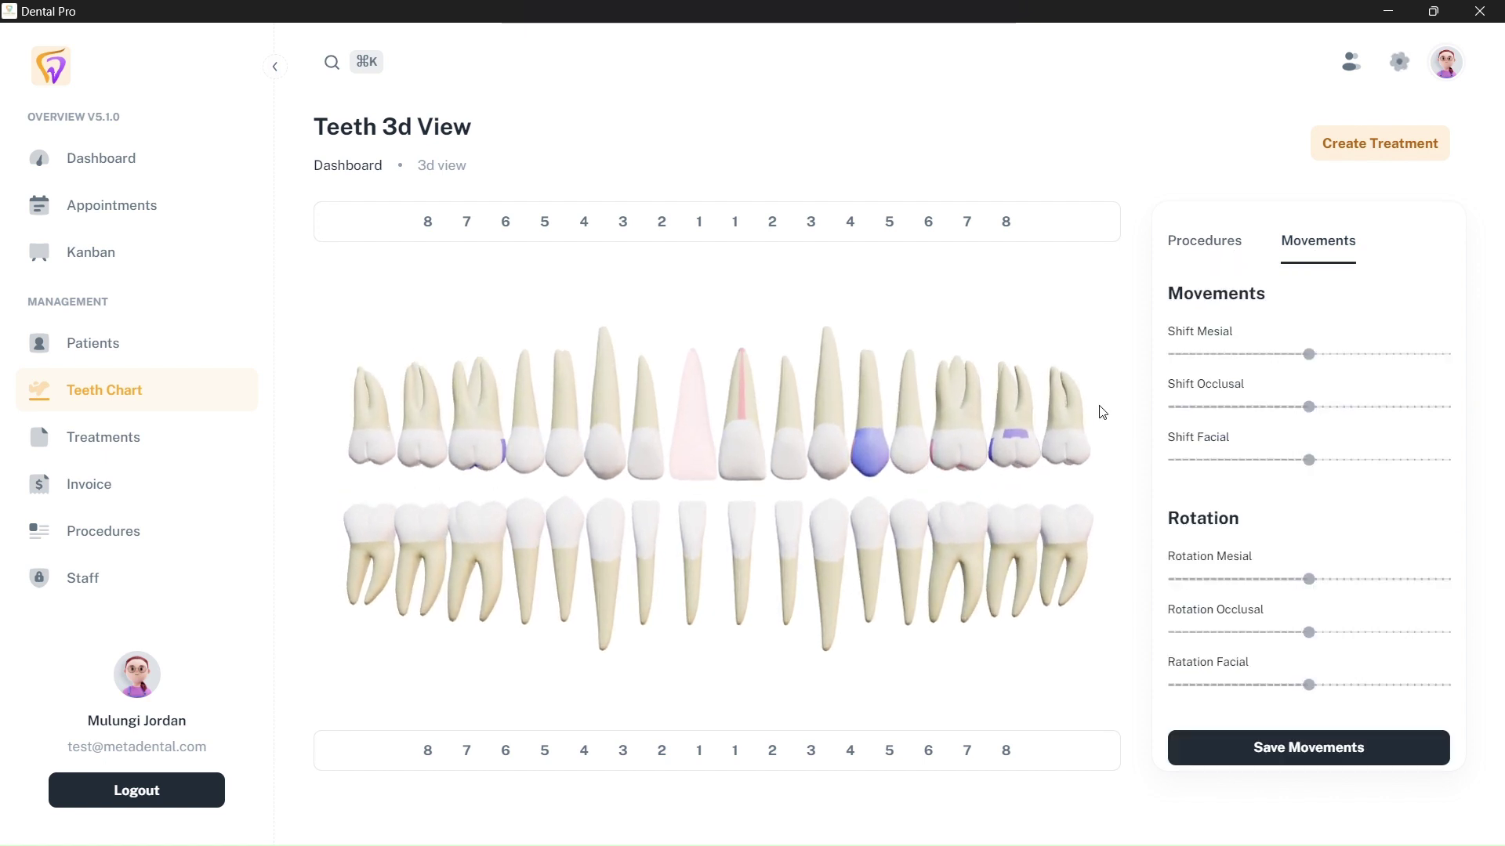
left_click(1067, 420)
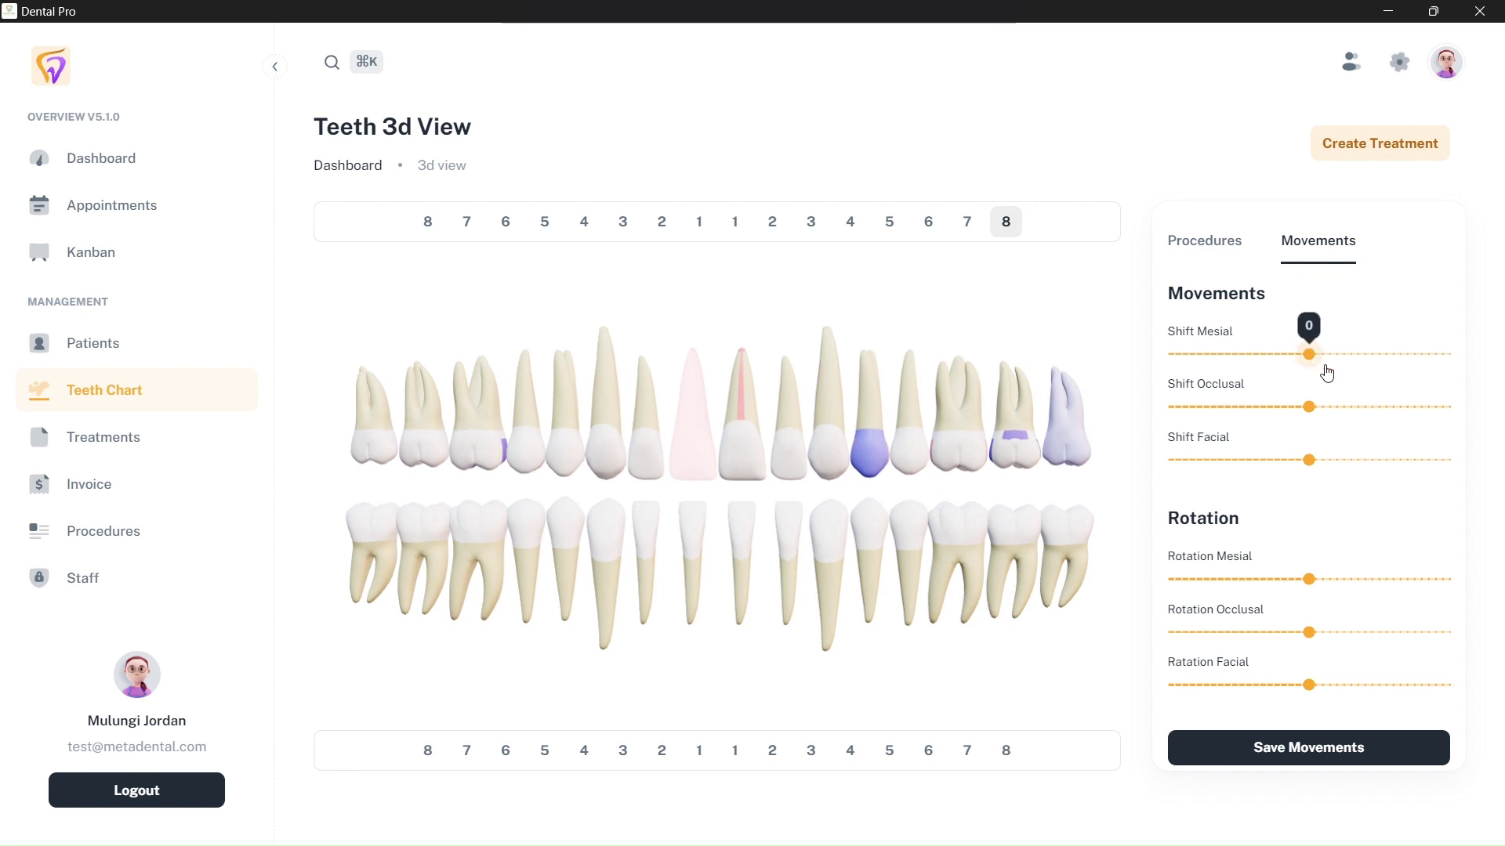
left_click_drag(1310, 357, 1347, 363)
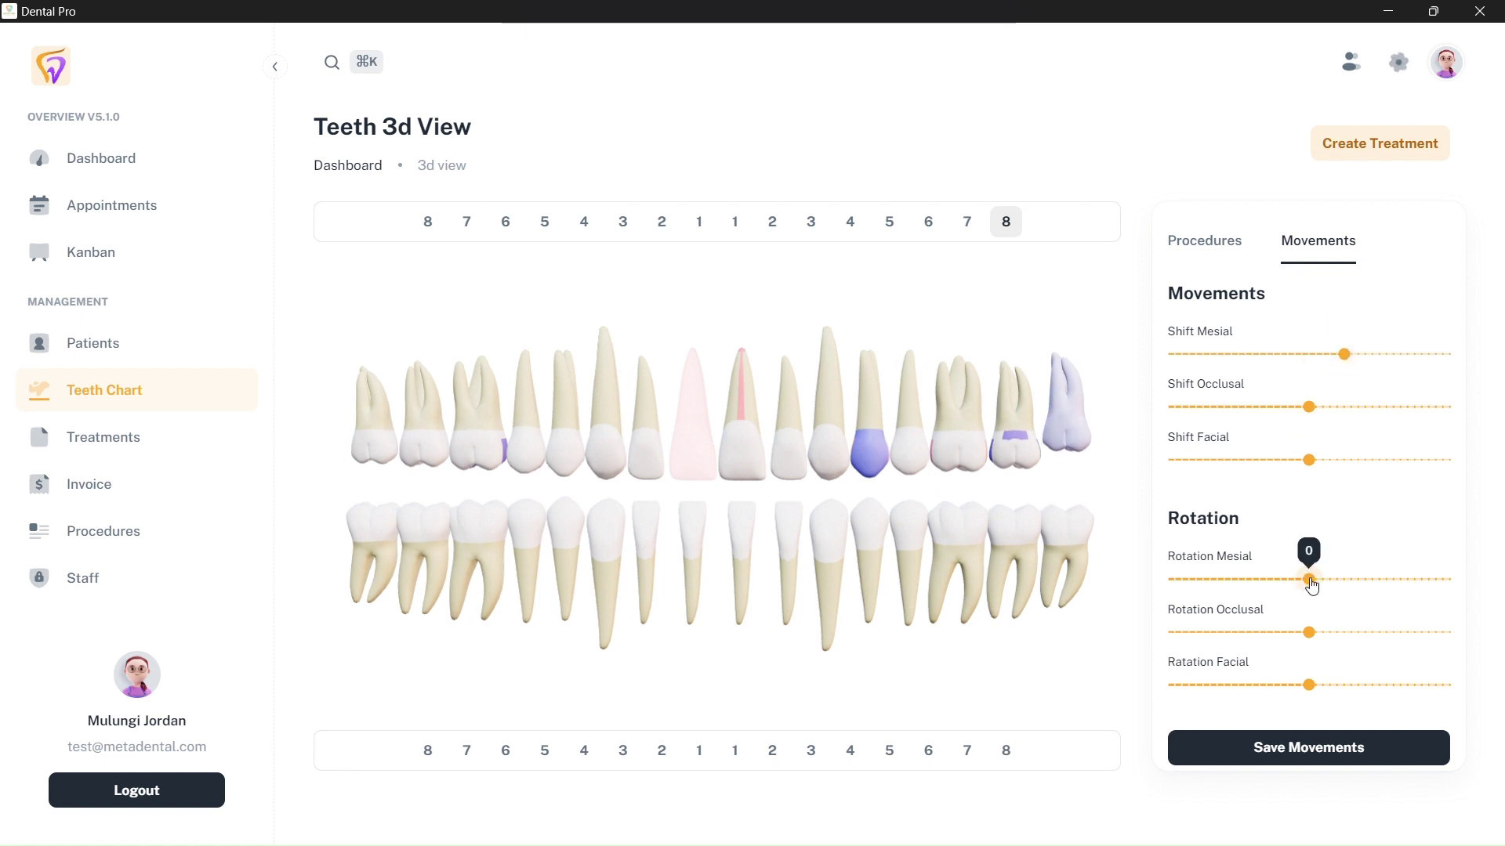
- Adjust the Rotation Mesial, Rotation Occlusal and Shift Facial values of the selected upper tooth 8
left_click_drag(1332, 583, 1344, 579)
left_click_drag(1305, 639, 1285, 639)
left_click_drag(1309, 460, 1351, 461)
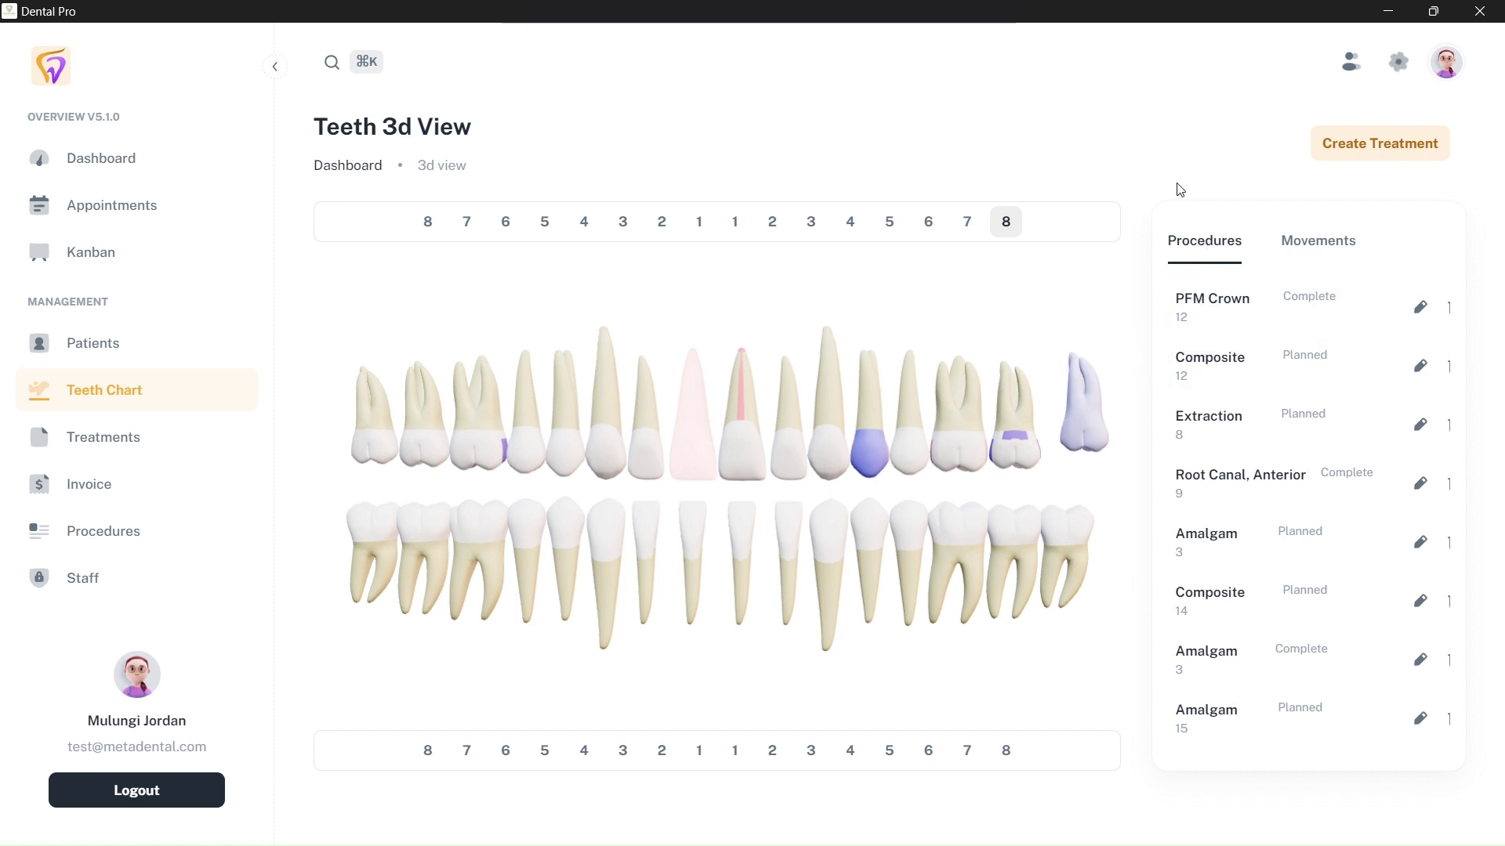
- Start a new treatment for the selected tooth, choose Amalgam as the procedure, and rotate the tooth preview to its chewing surface
left_click(1369, 146)
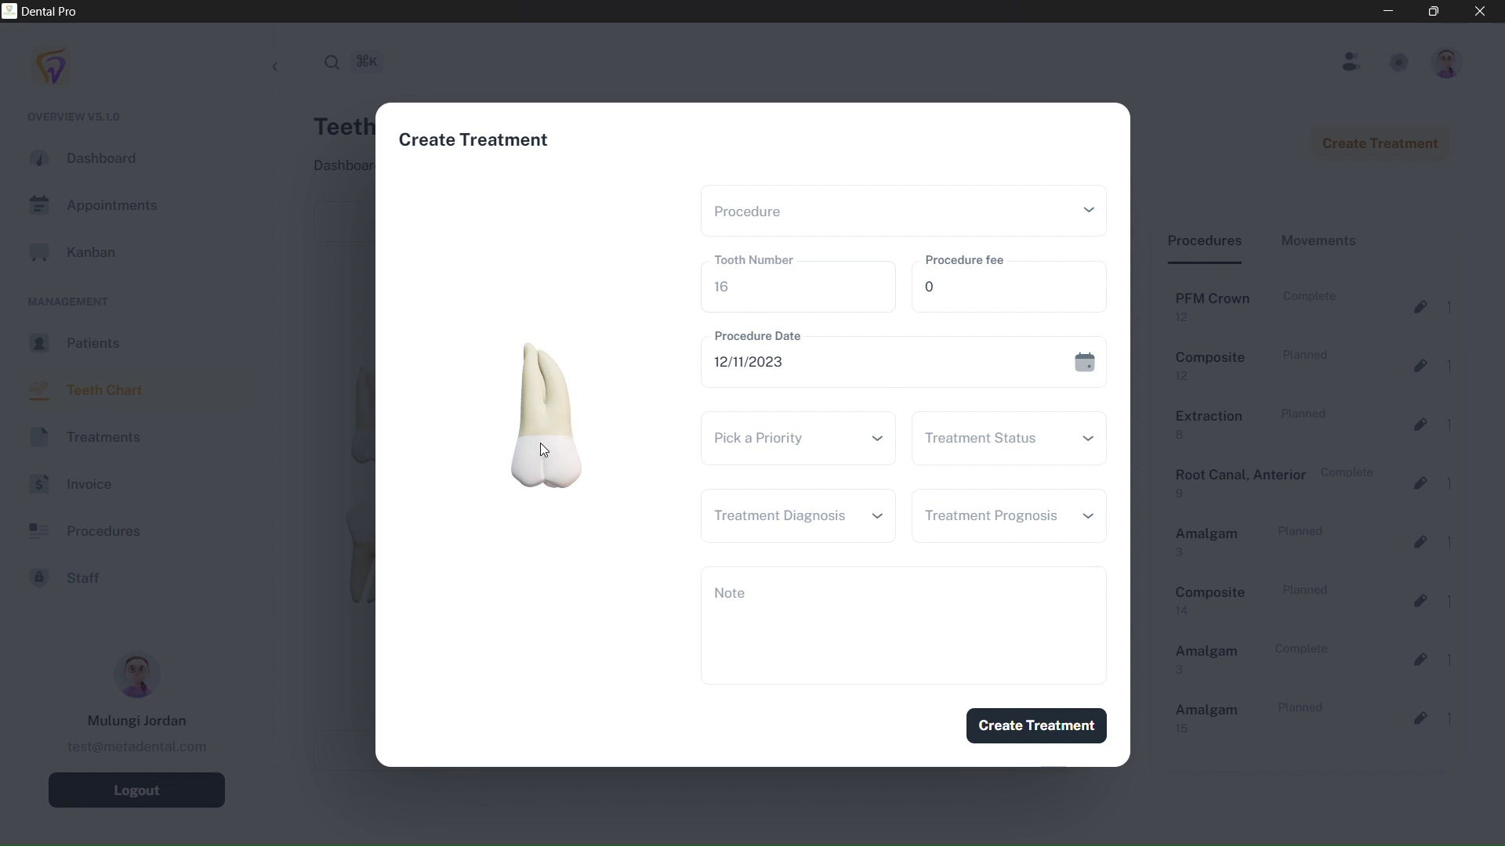
left_click(902, 216)
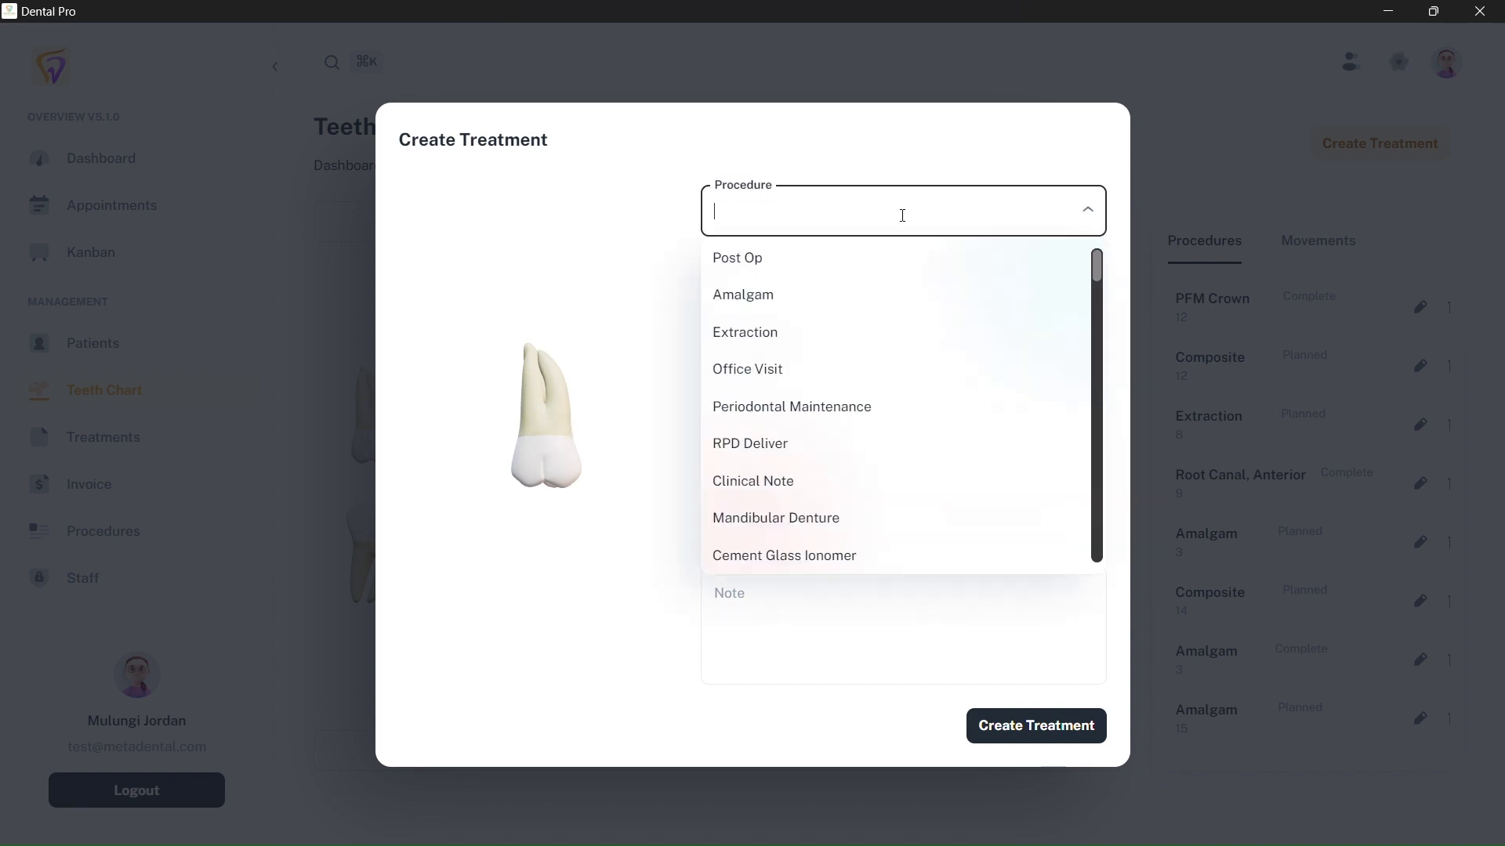
left_click(768, 305)
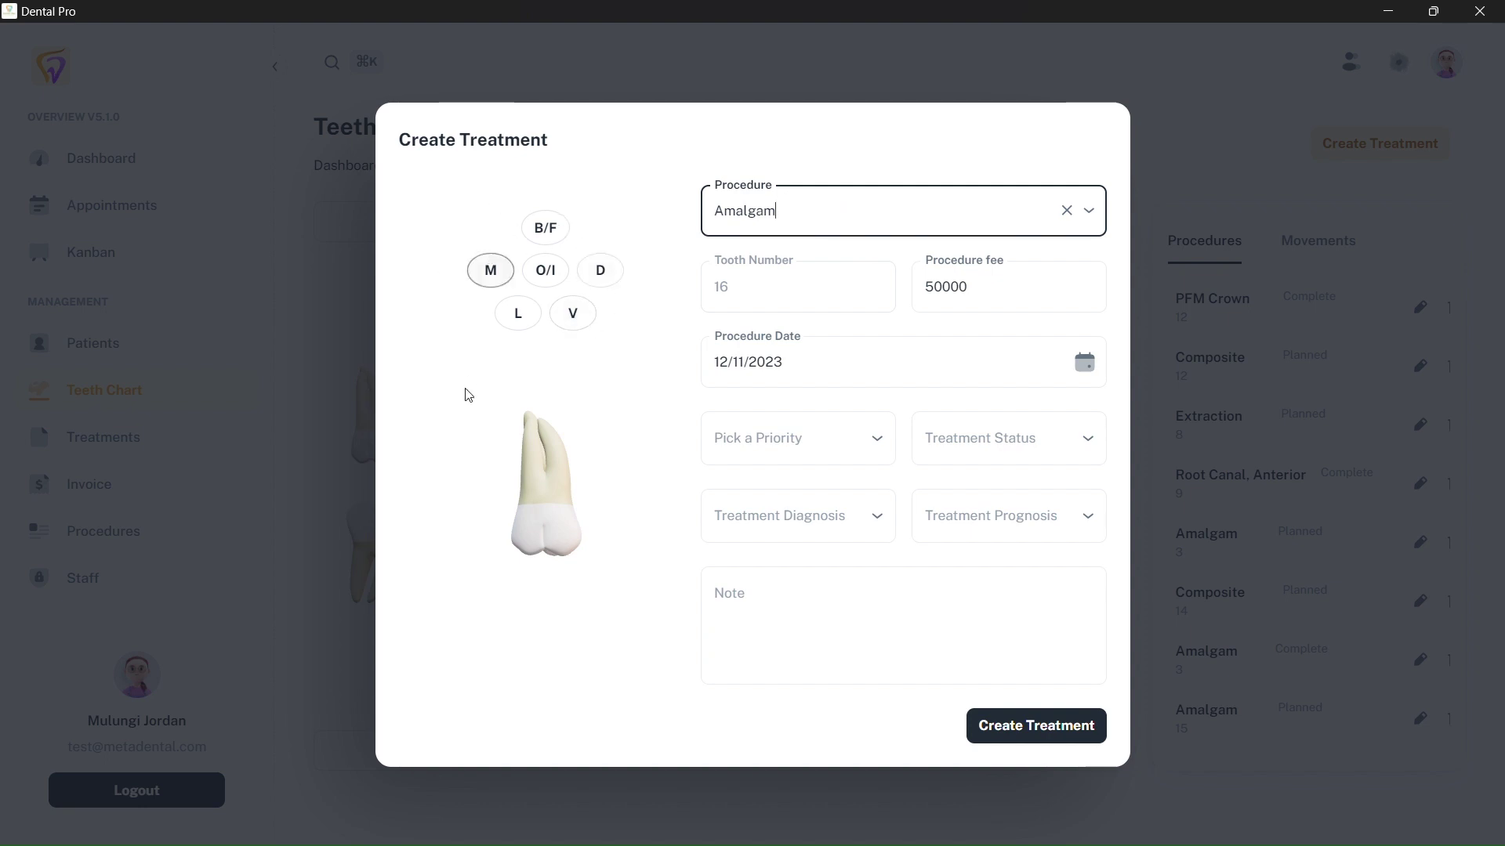
left_click_drag(543, 524, 528, 427)
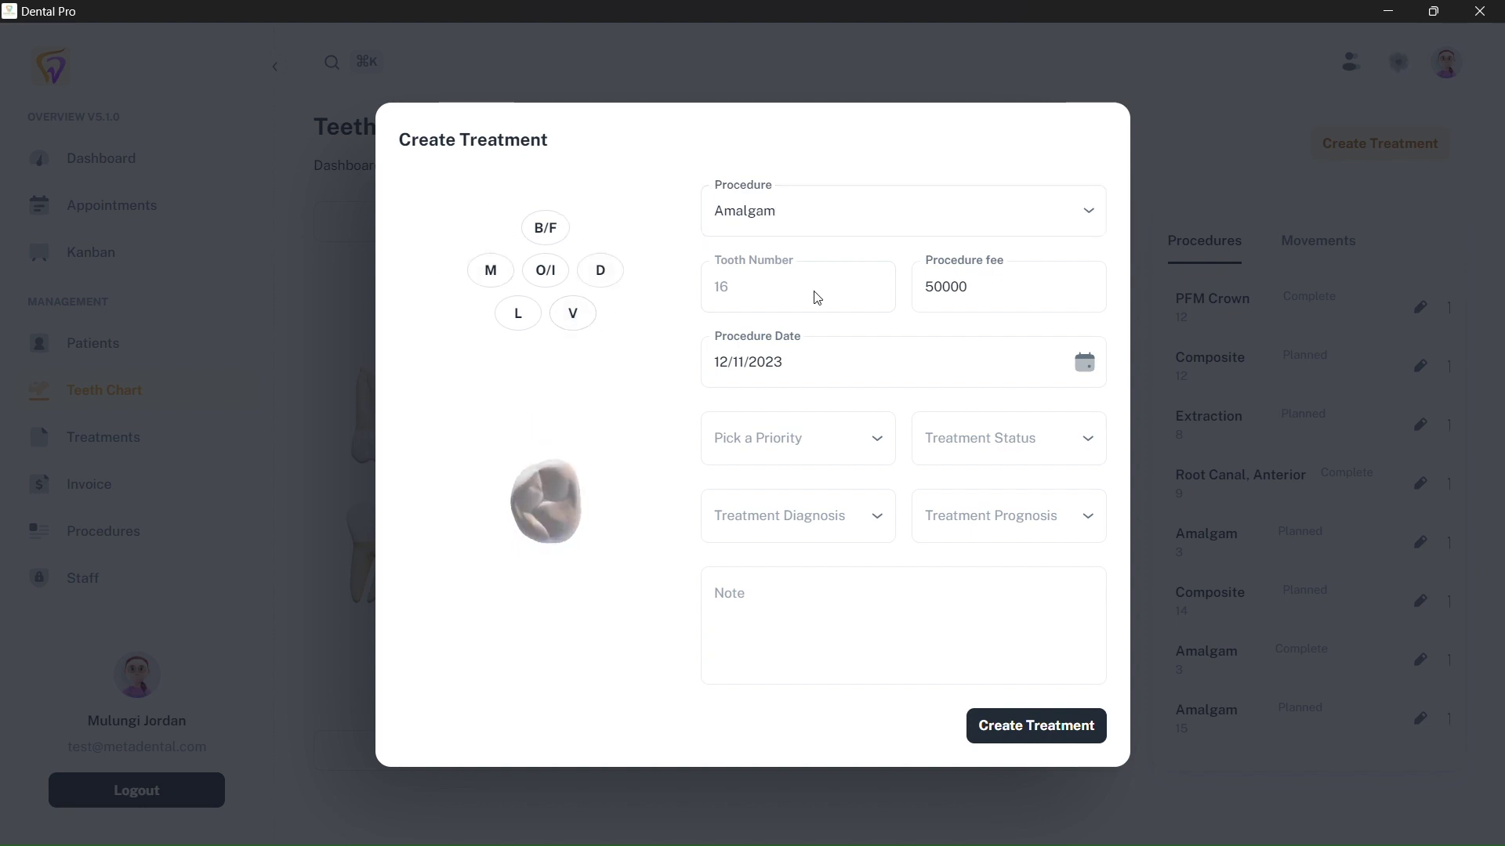
- Change the treatment's procedure to Clinical Note and rotate the tooth preview
left_click(957, 208)
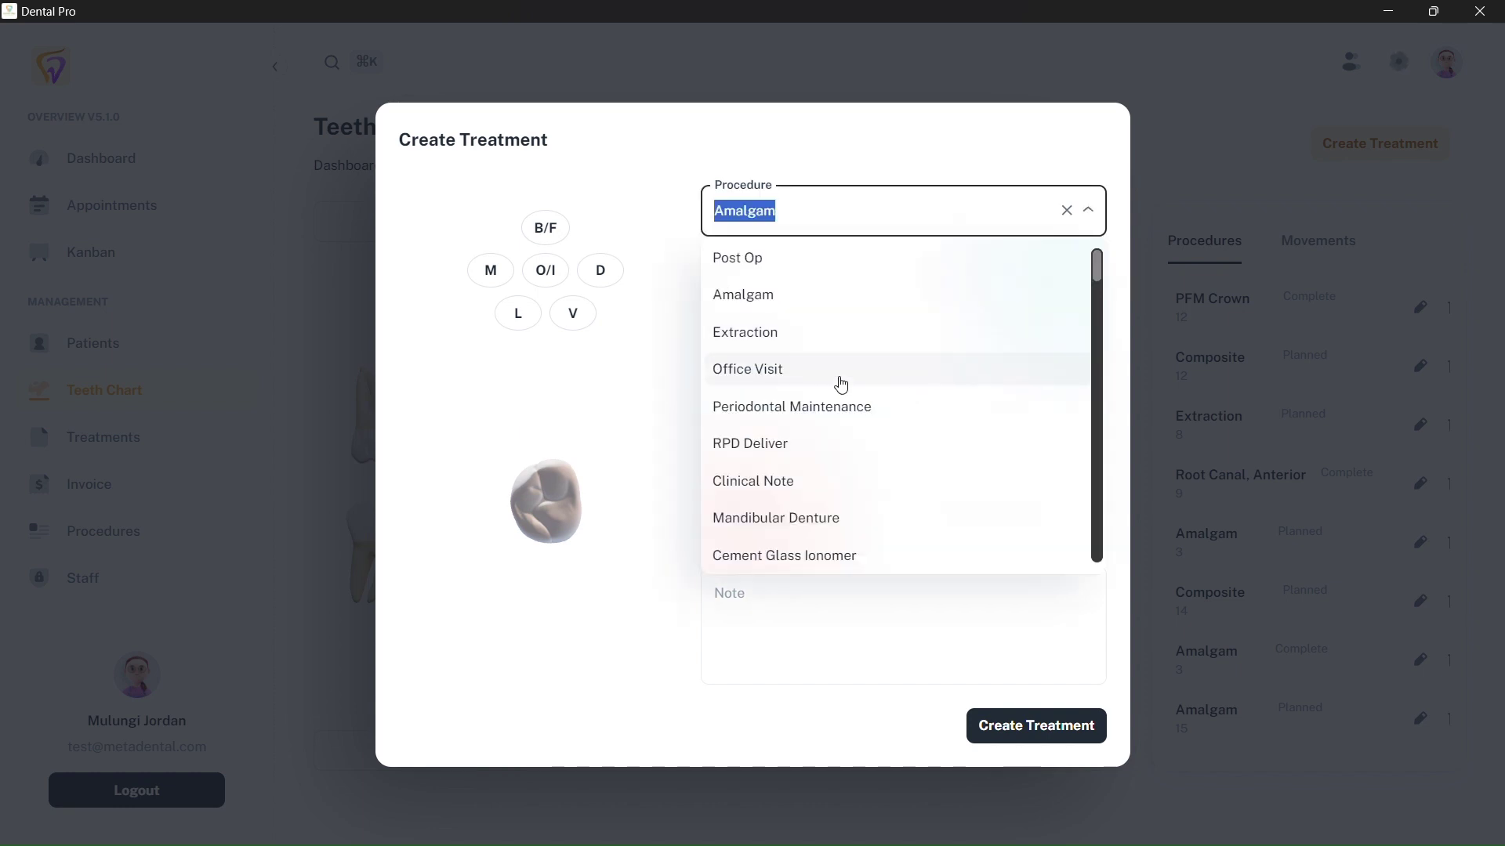
left_click(786, 481)
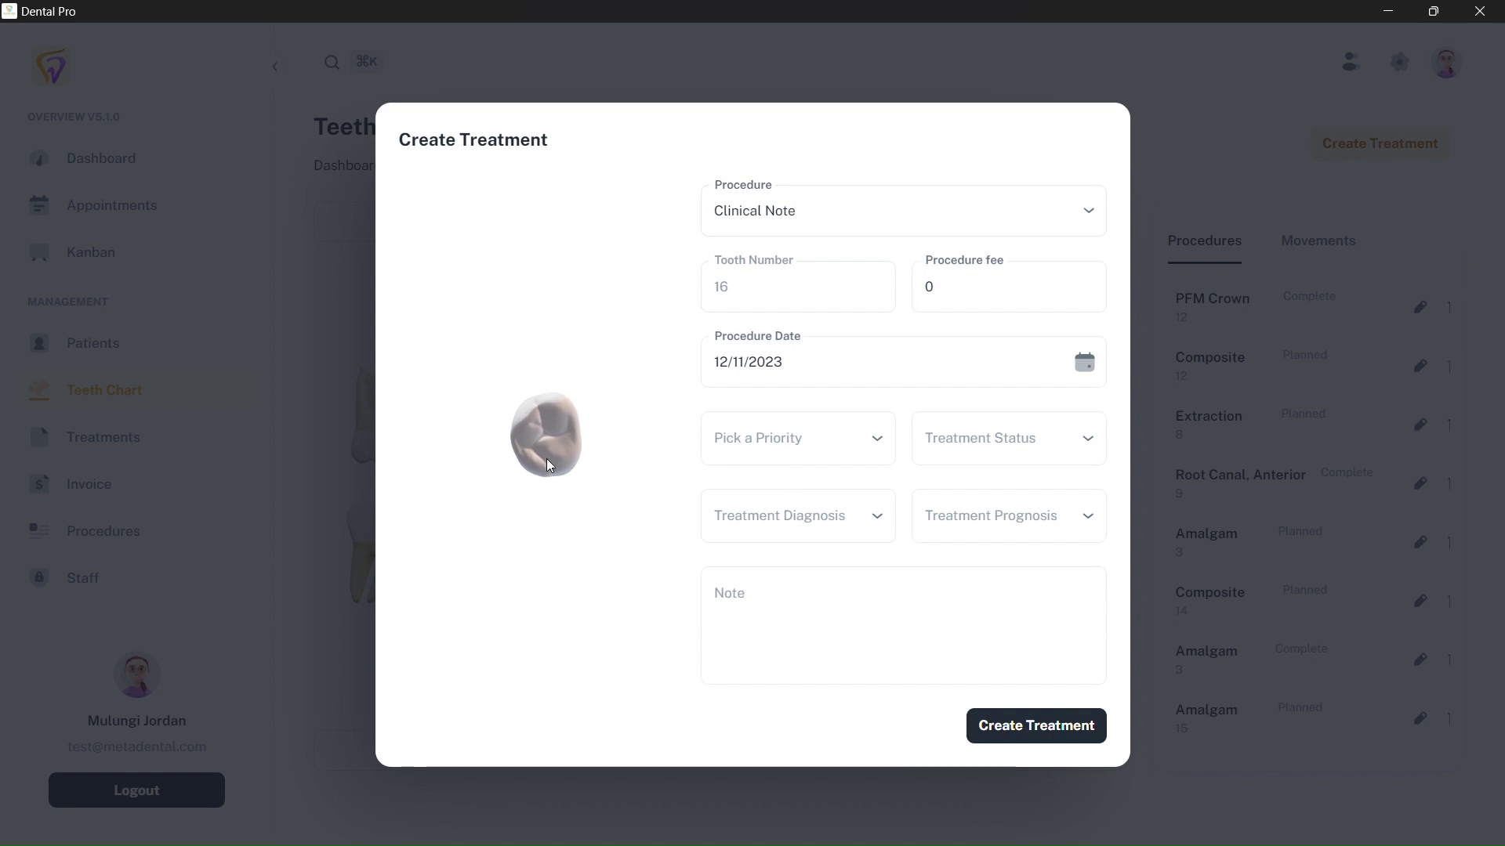
left_click_drag(547, 458, 453, 478)
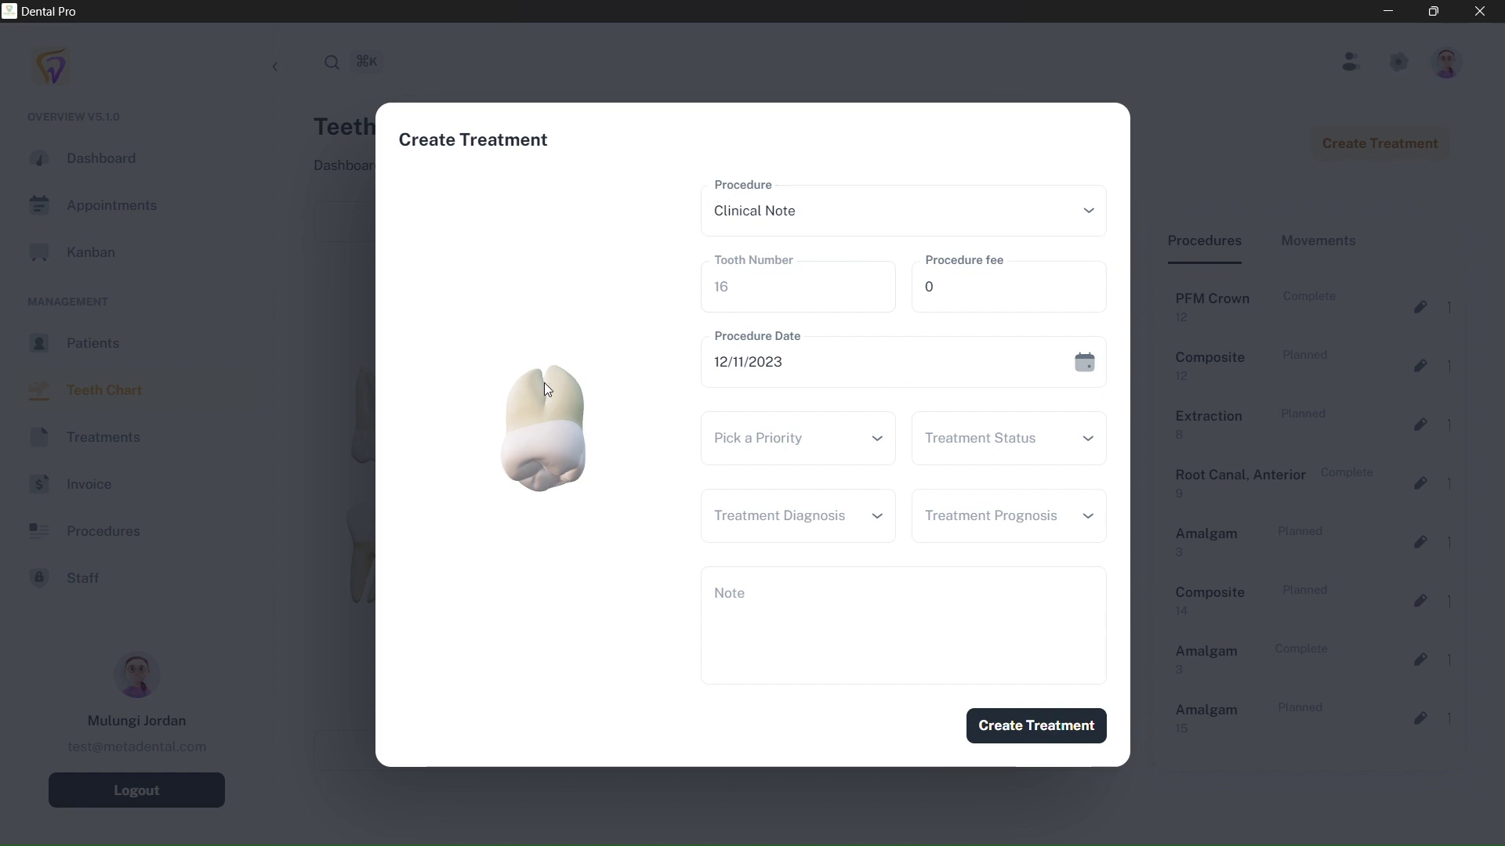
- Search the procedures for "cro", choose PFM Crown for the treatment, and inspect the crown on the tooth preview
left_click(889, 203)
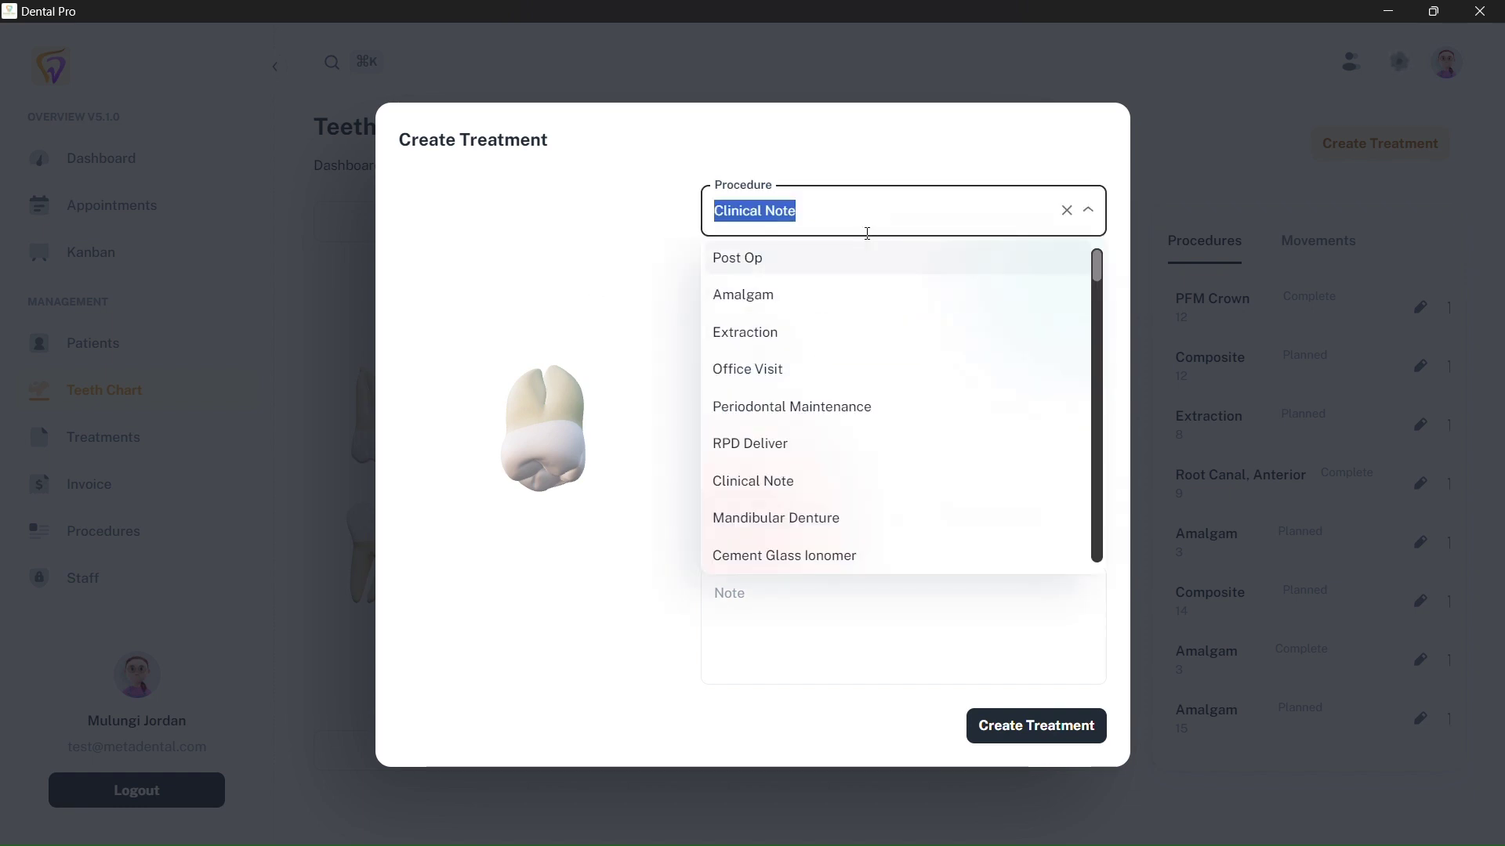
type("cro")
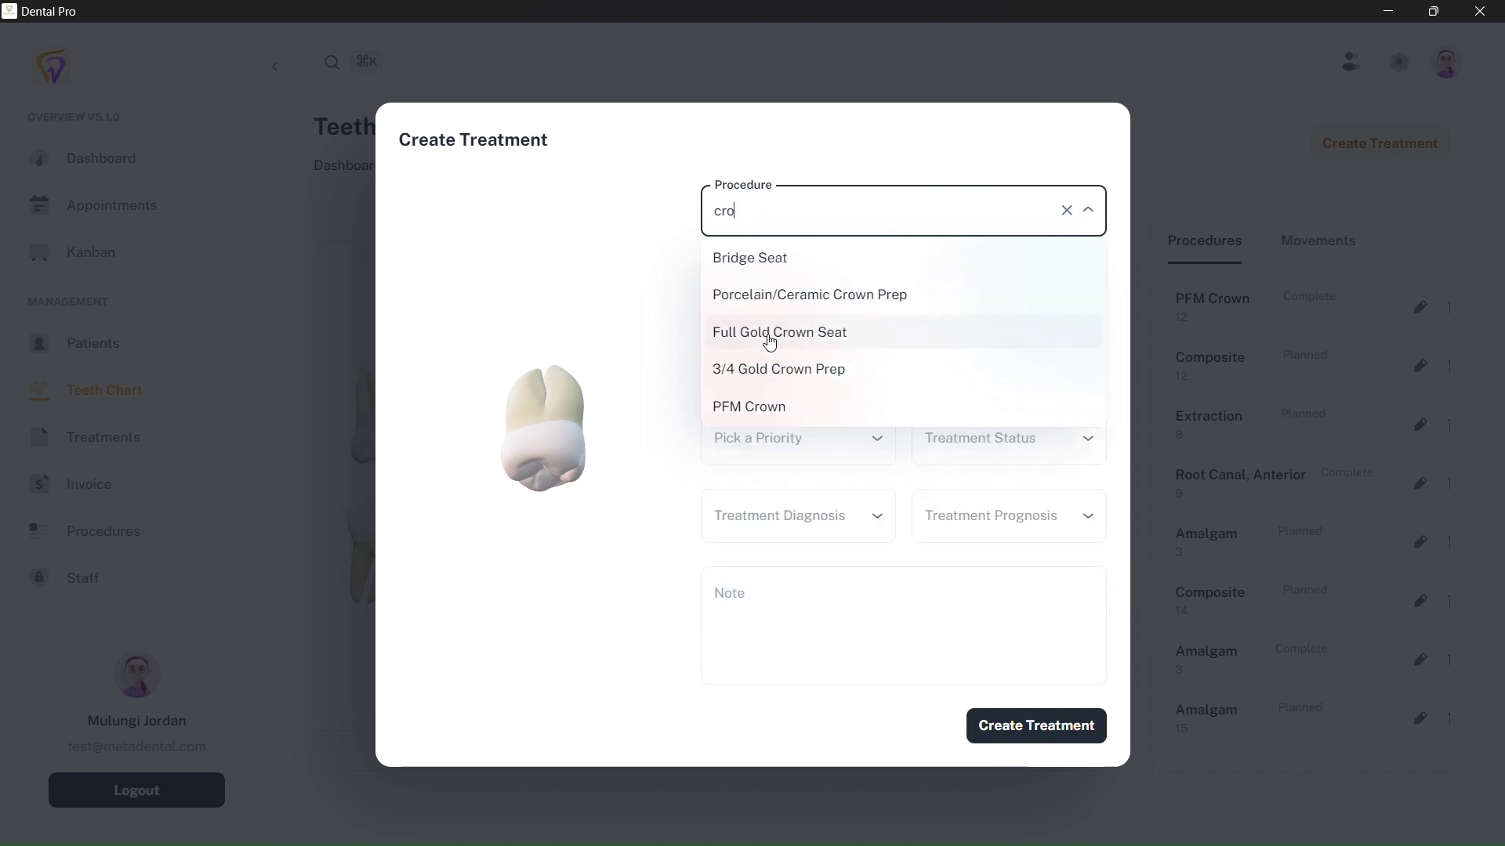
left_click(767, 407)
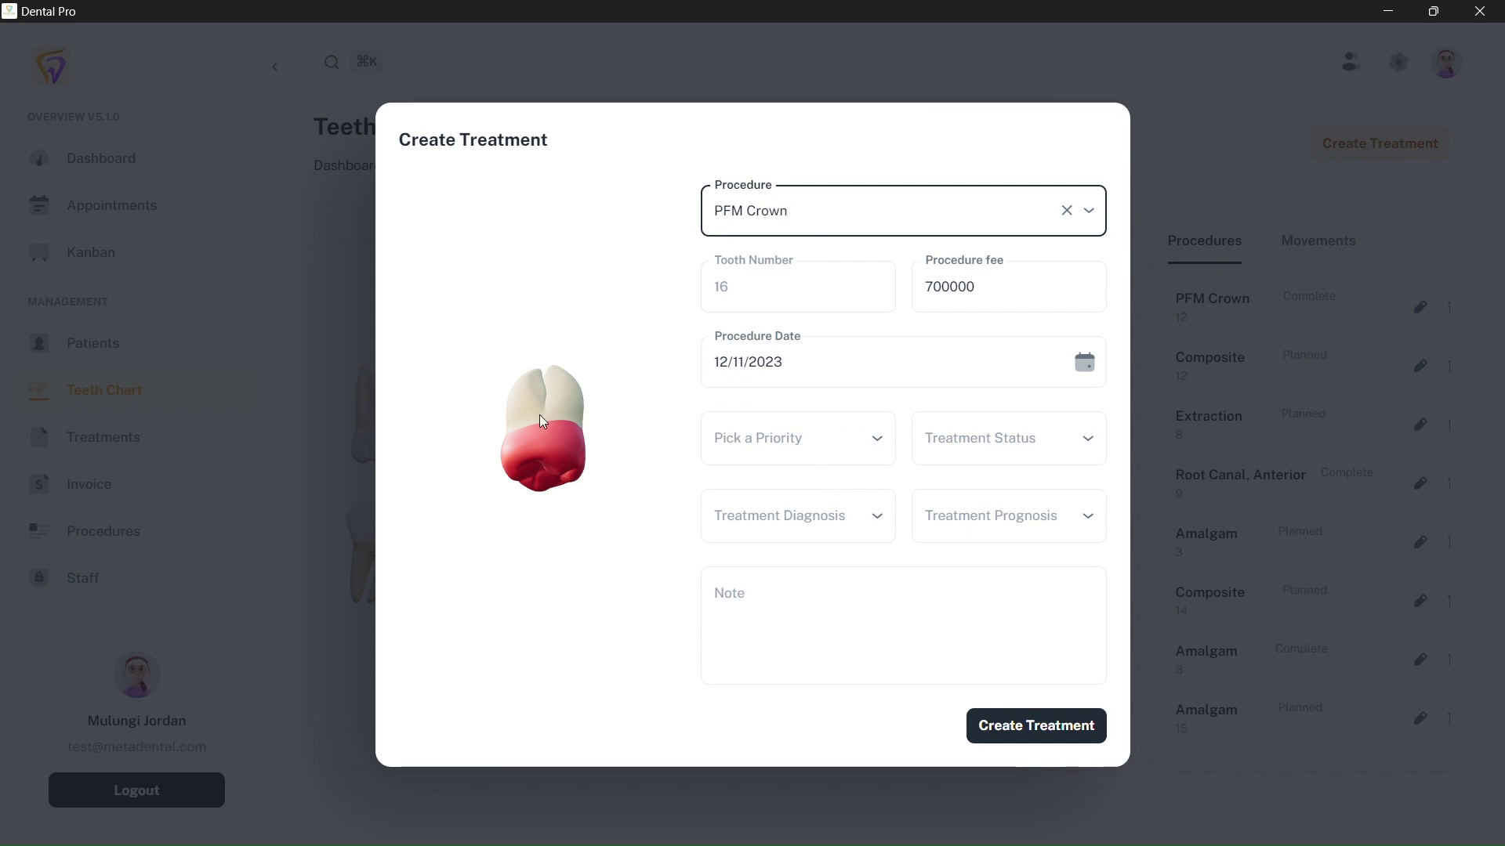
left_click_drag(539, 415, 508, 445)
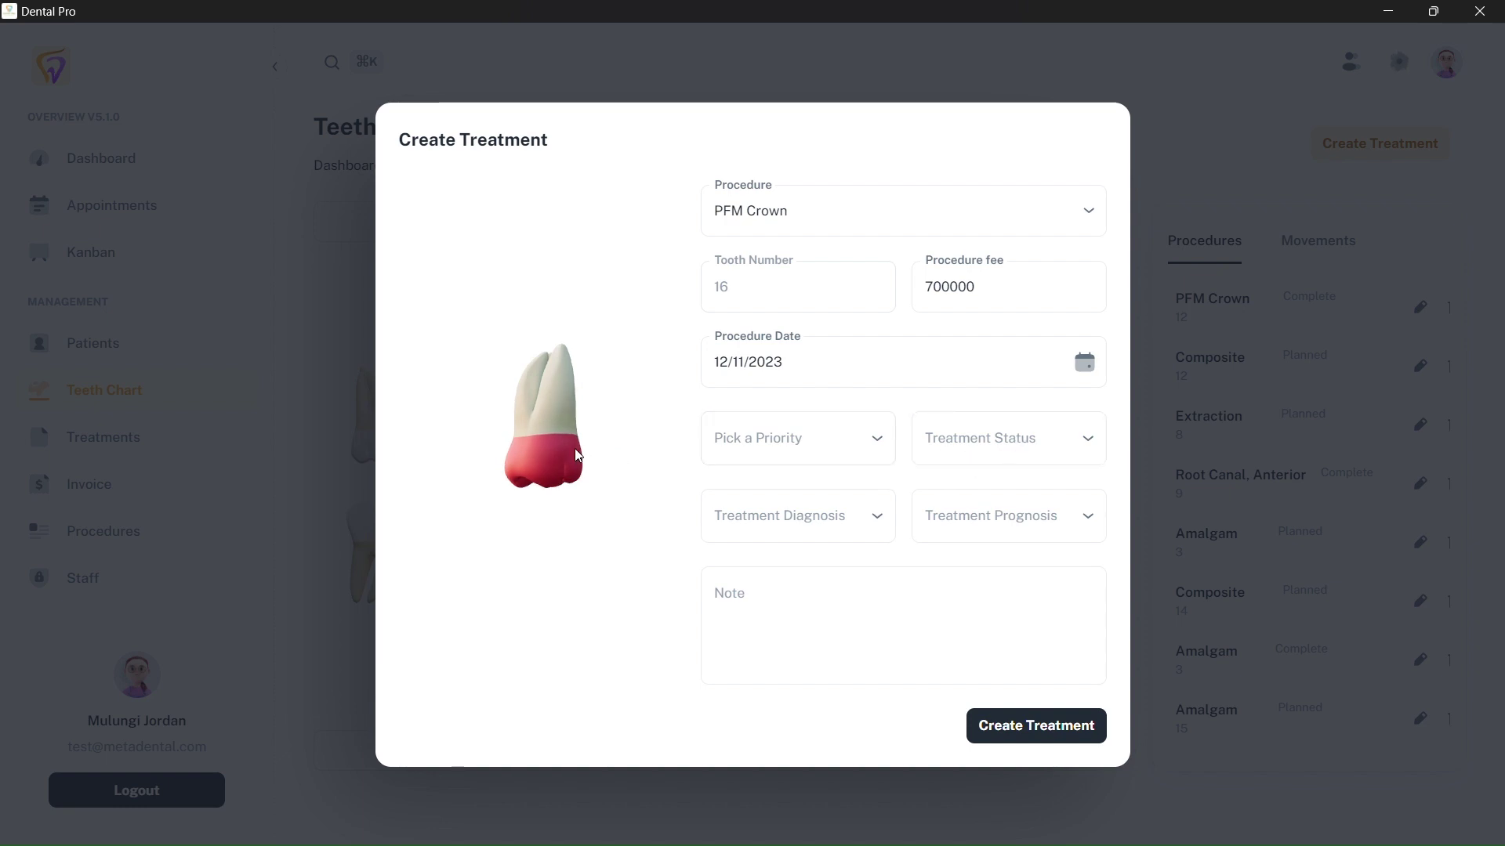
- Try the treatment statuses Planned, Complete, Ongoing and Referred Out to compare their colours on the tooth preview
left_click(1000, 445)
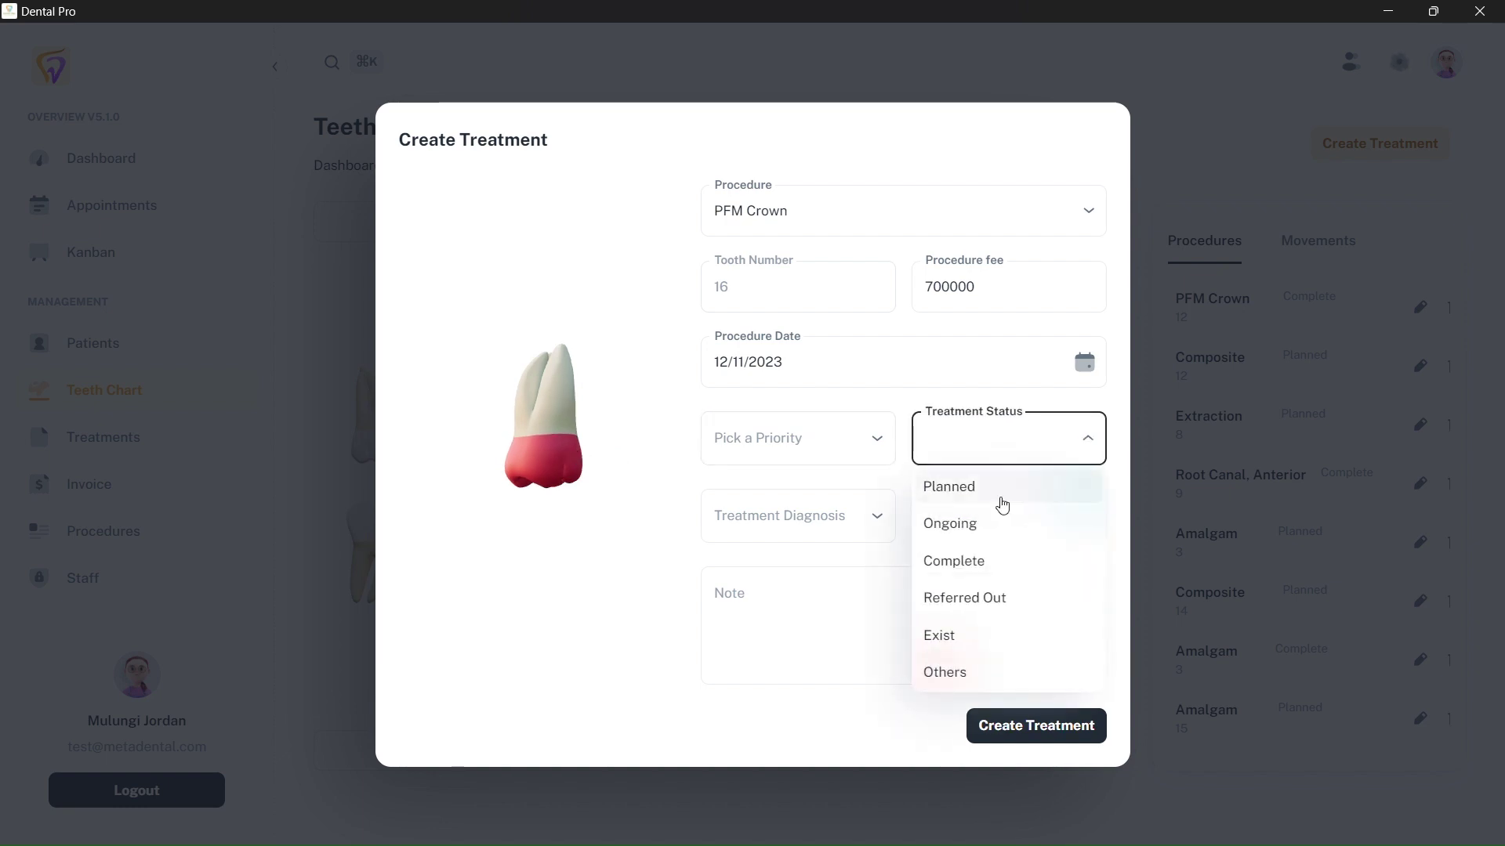
left_click(960, 504)
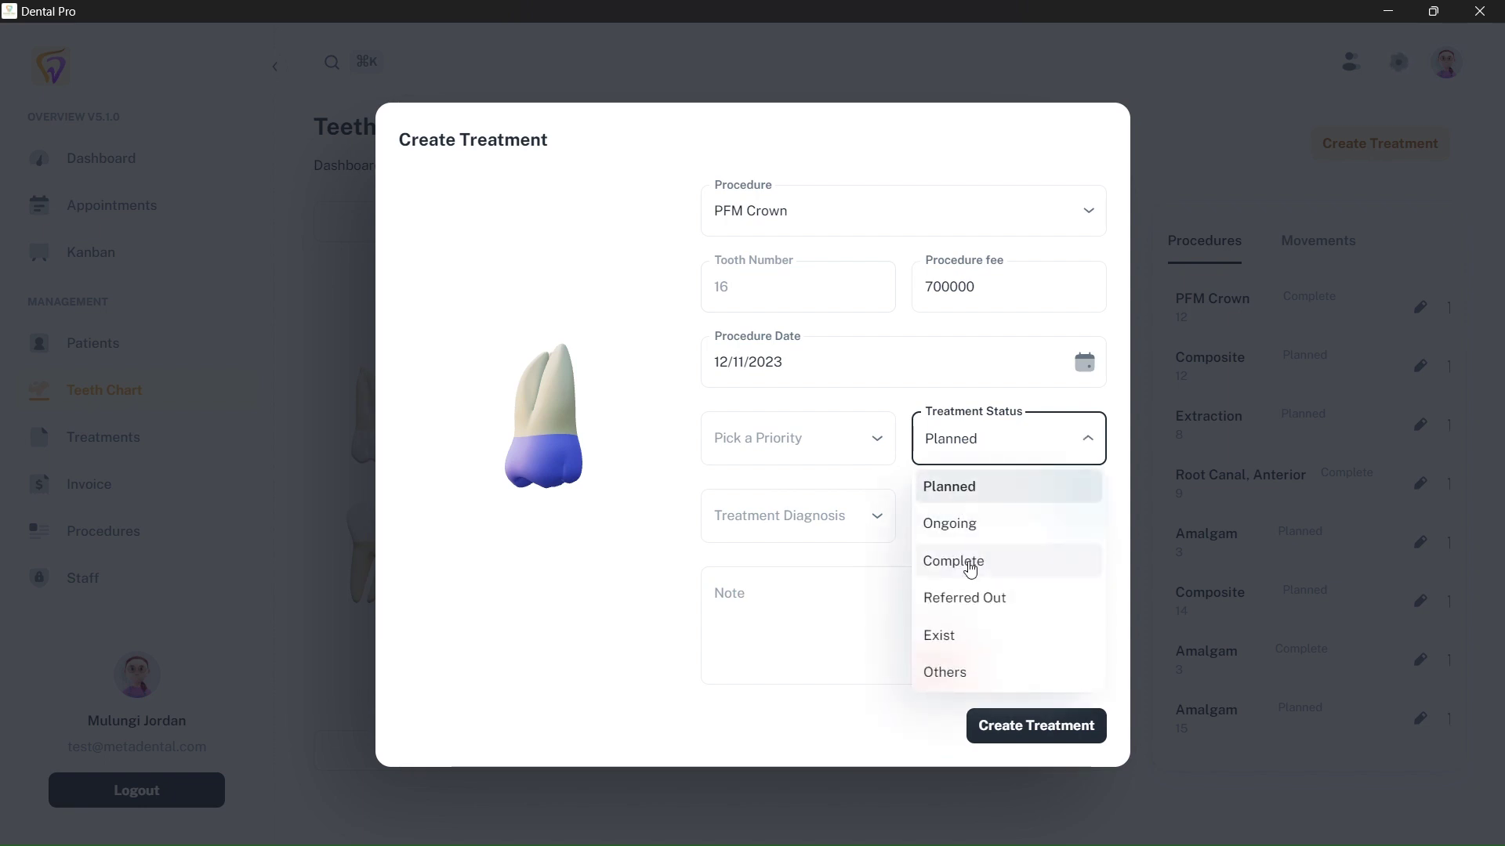
left_click(970, 567)
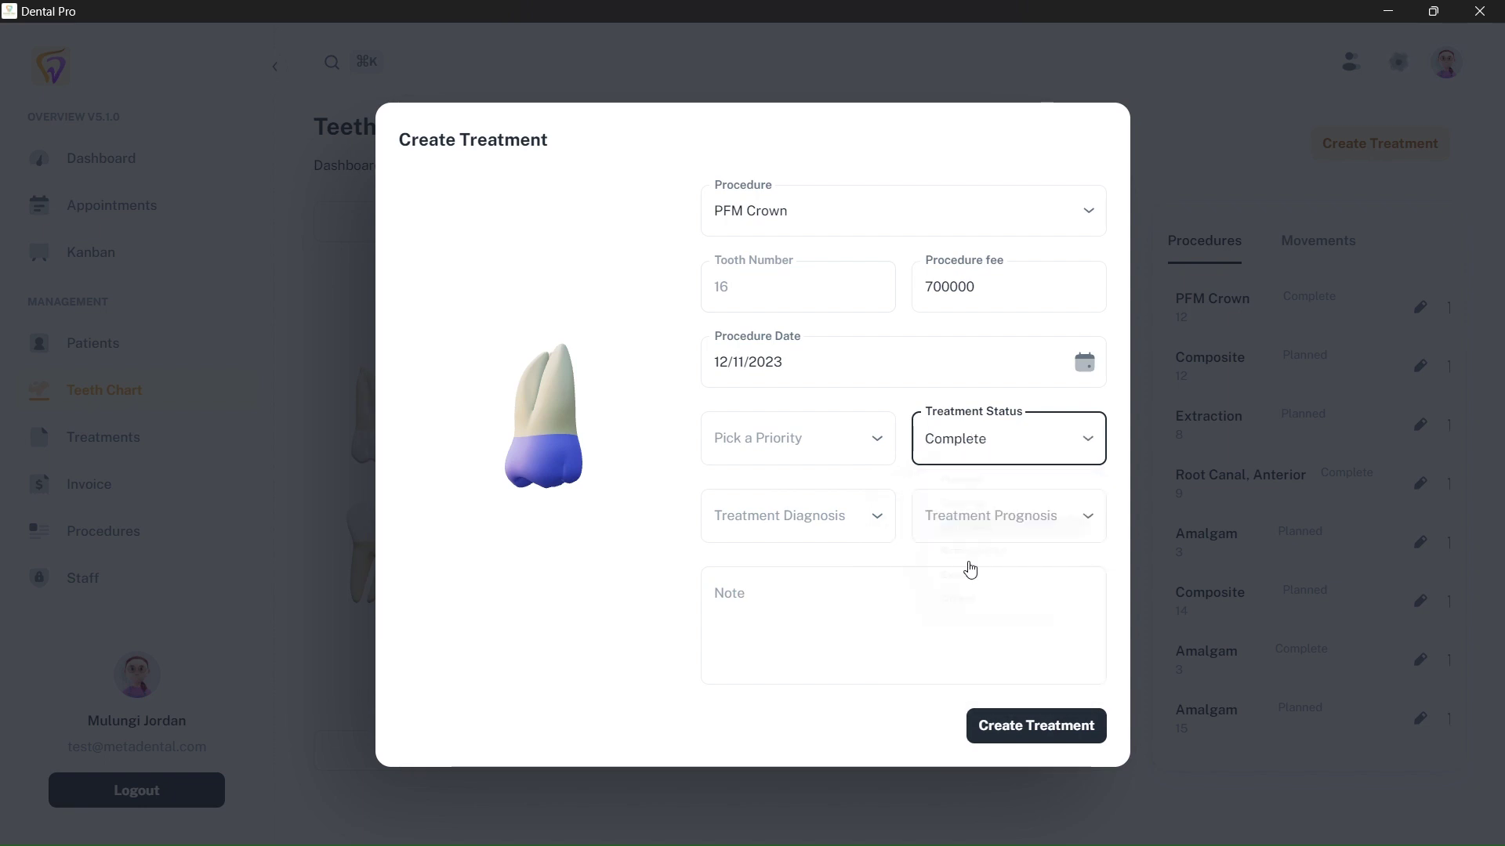
left_click(977, 448)
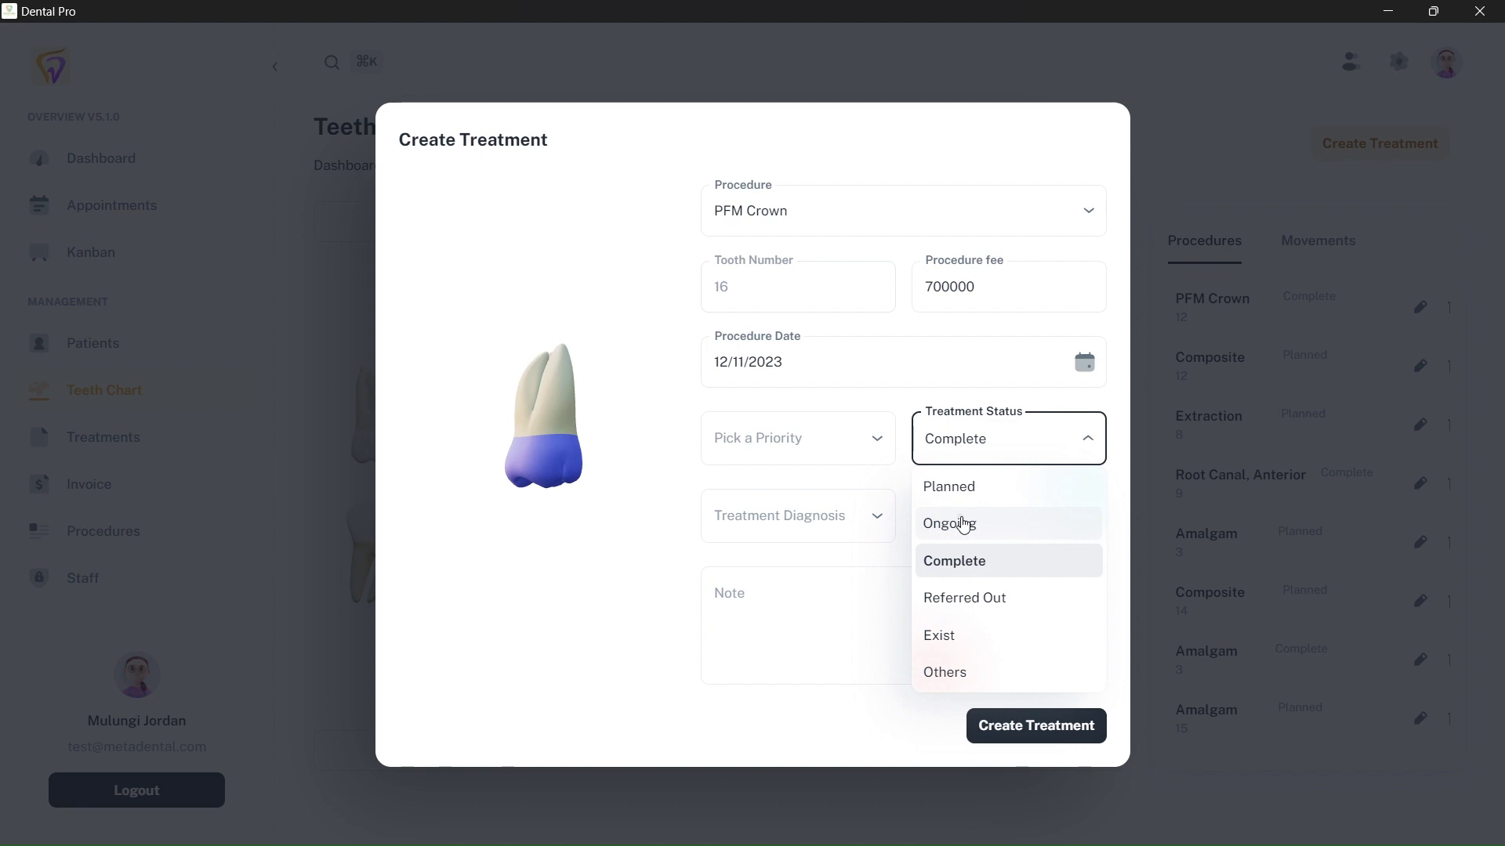
left_click(963, 524)
left_click(1000, 449)
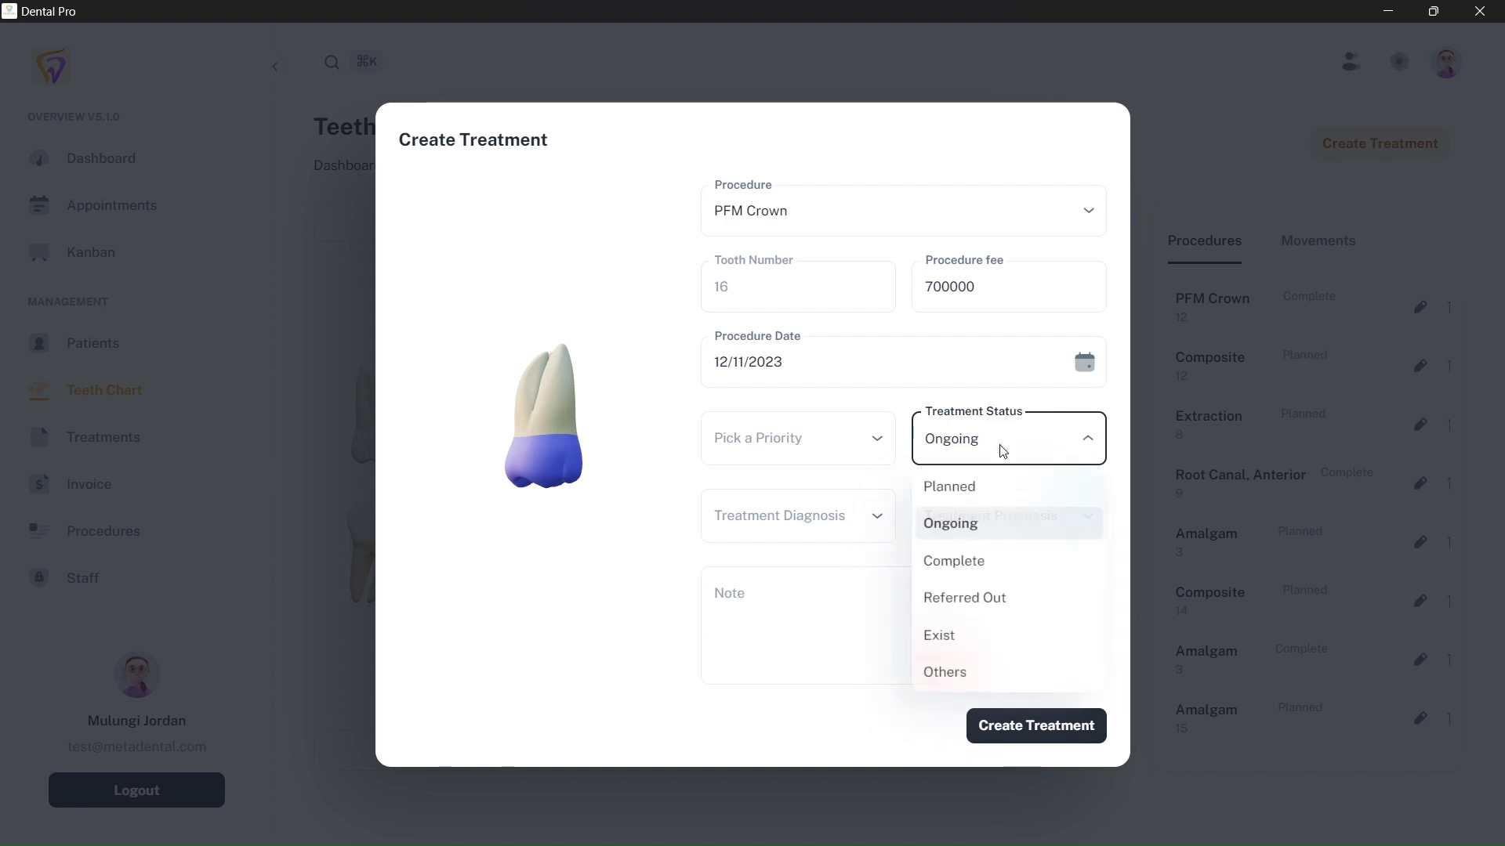
left_click(975, 610)
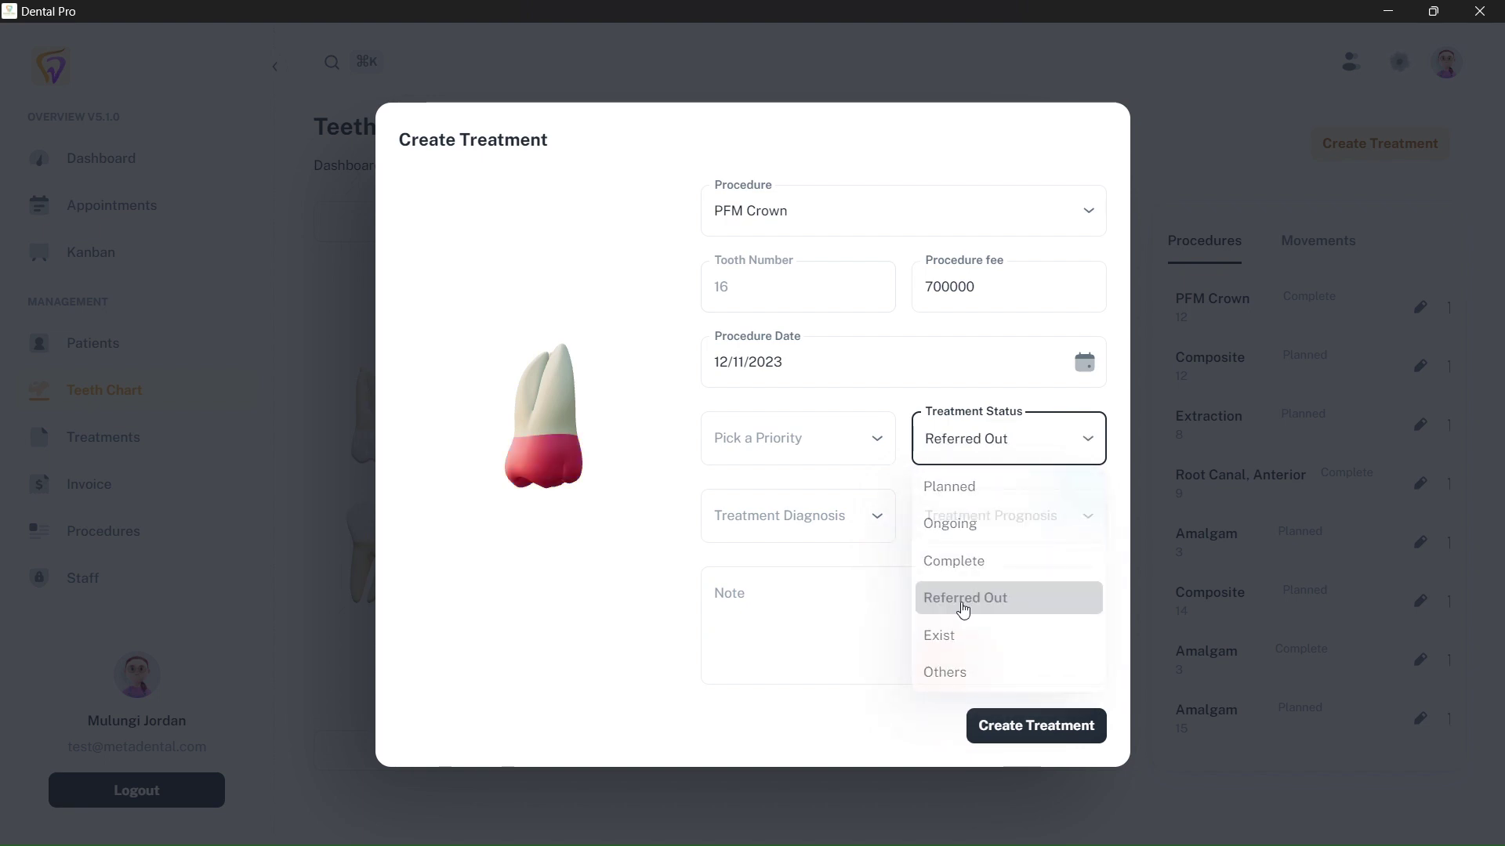
- Set the treatment status to Planned, the priority to Medium and the treatment prognosis to None
left_click(979, 460)
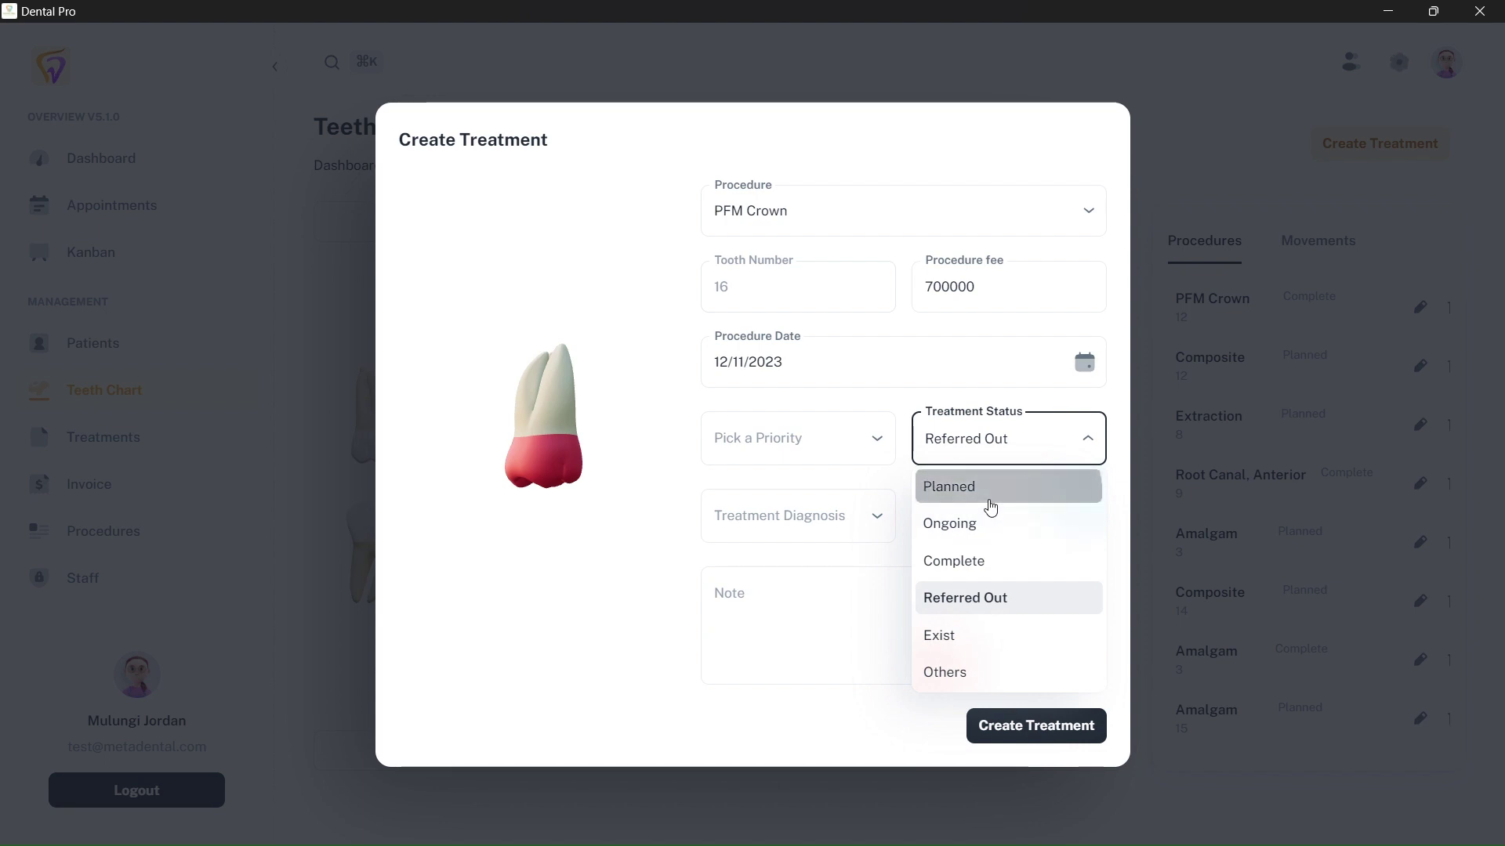
left_click(936, 486)
left_click(825, 445)
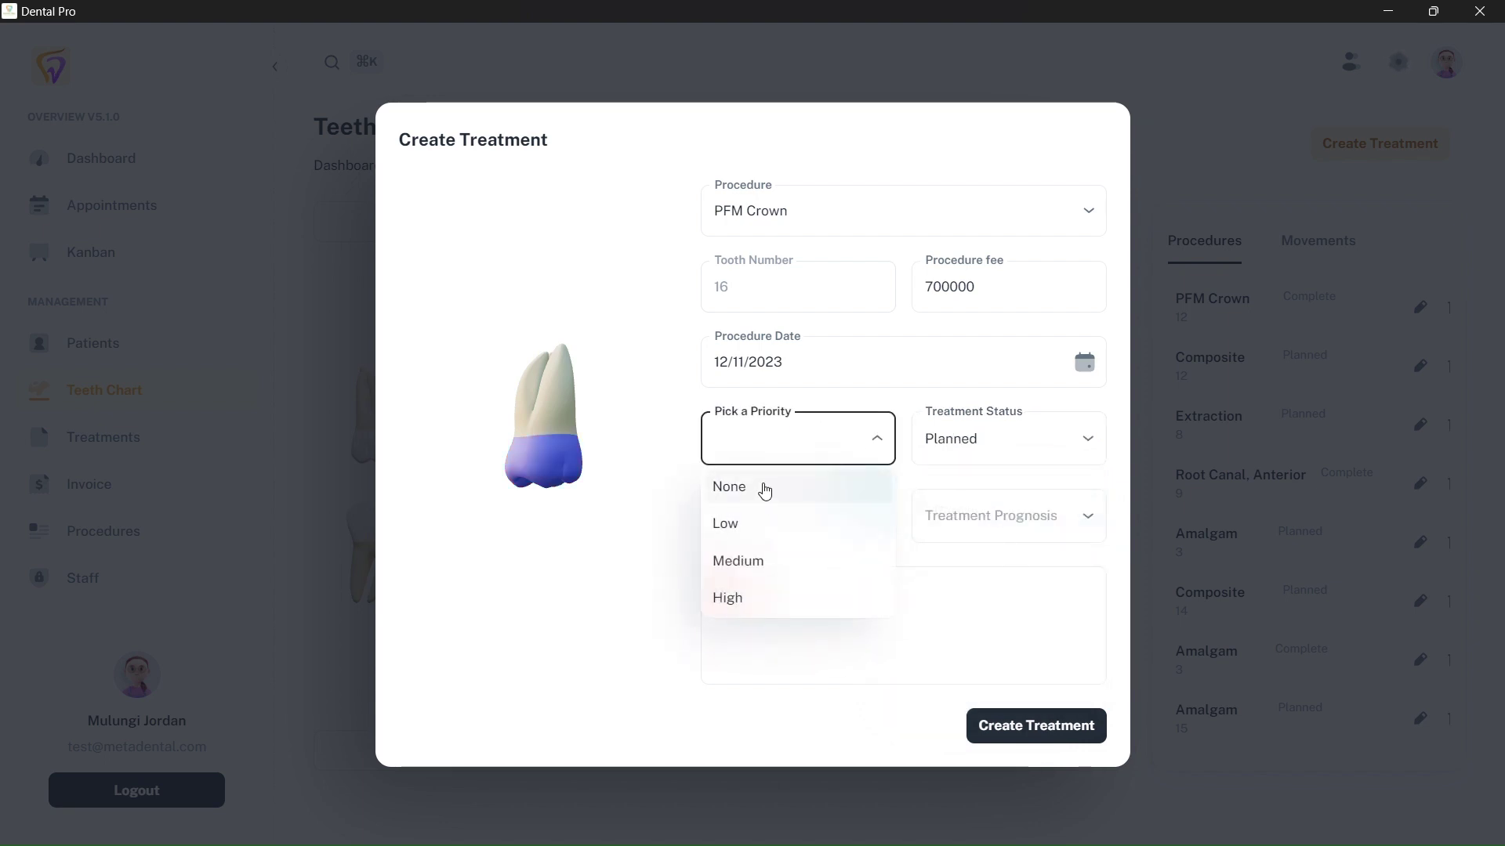
left_click(780, 551)
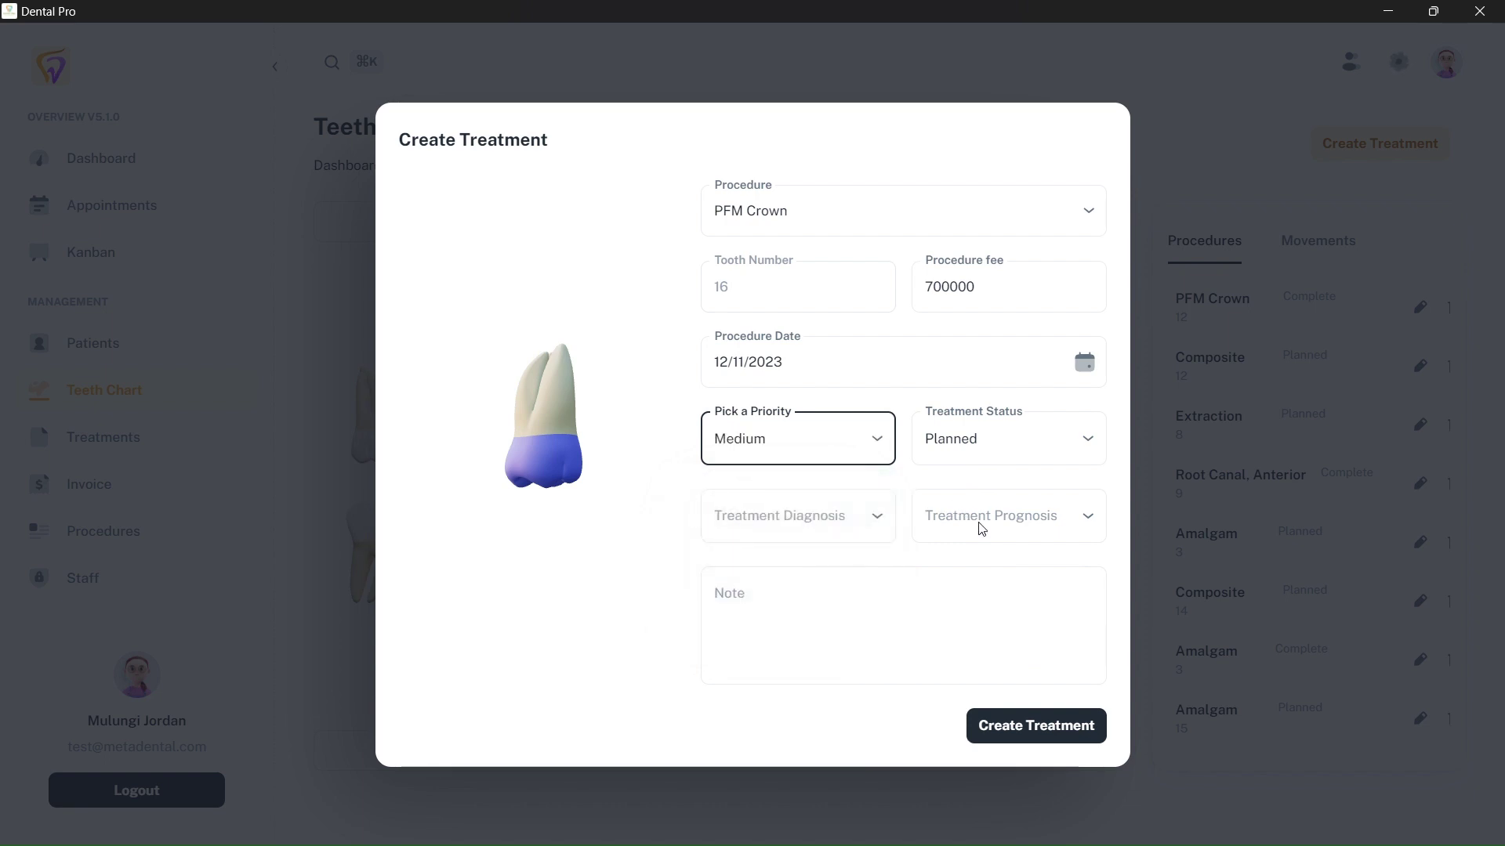
left_click(981, 529)
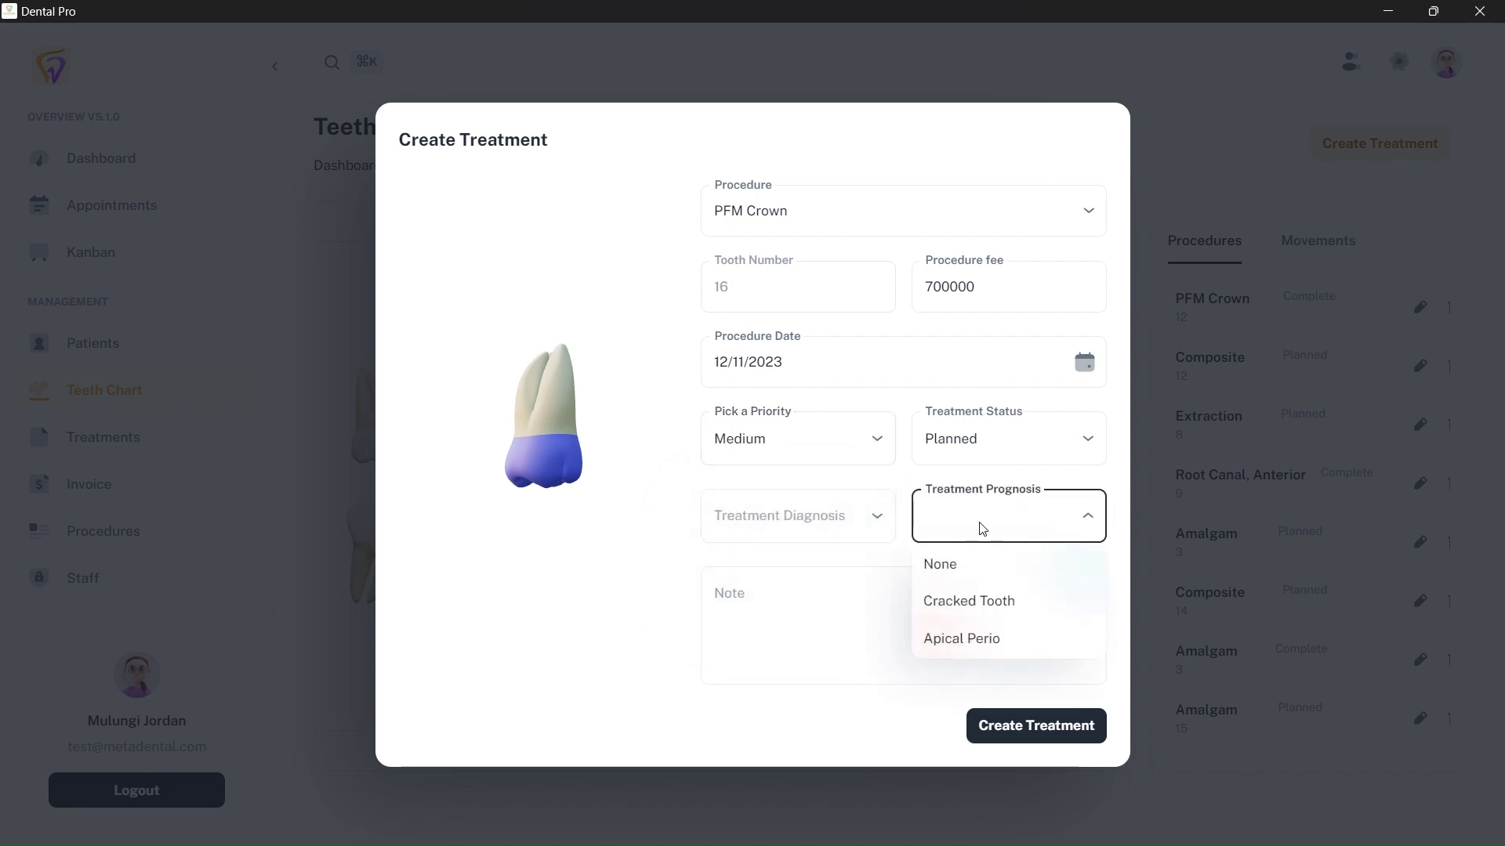
left_click(955, 560)
- Enter "notes" as the treatment's note and create the PFM Crown treatment
left_click(760, 615)
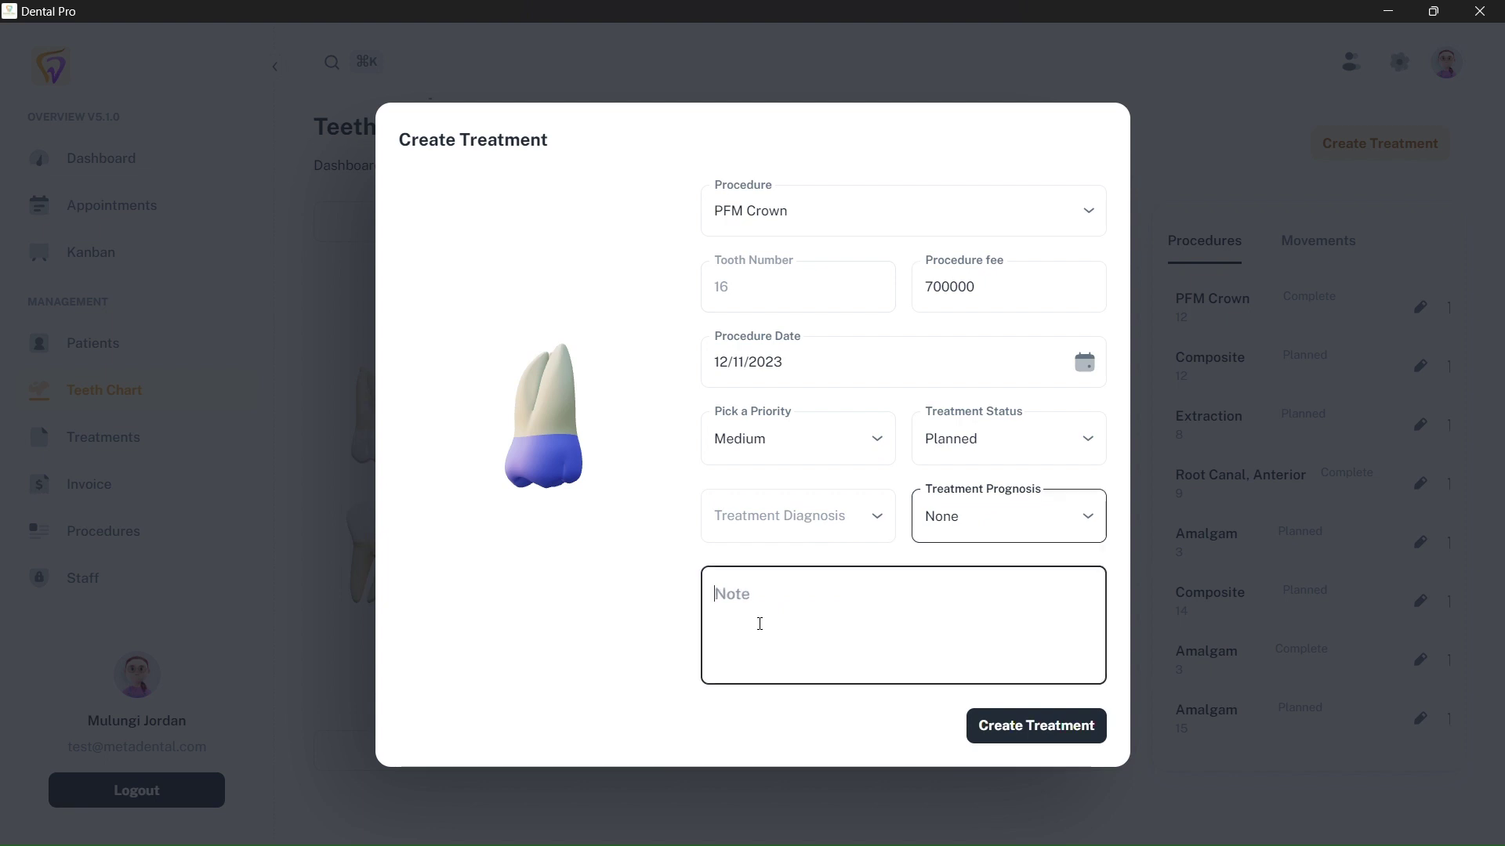
type("notes")
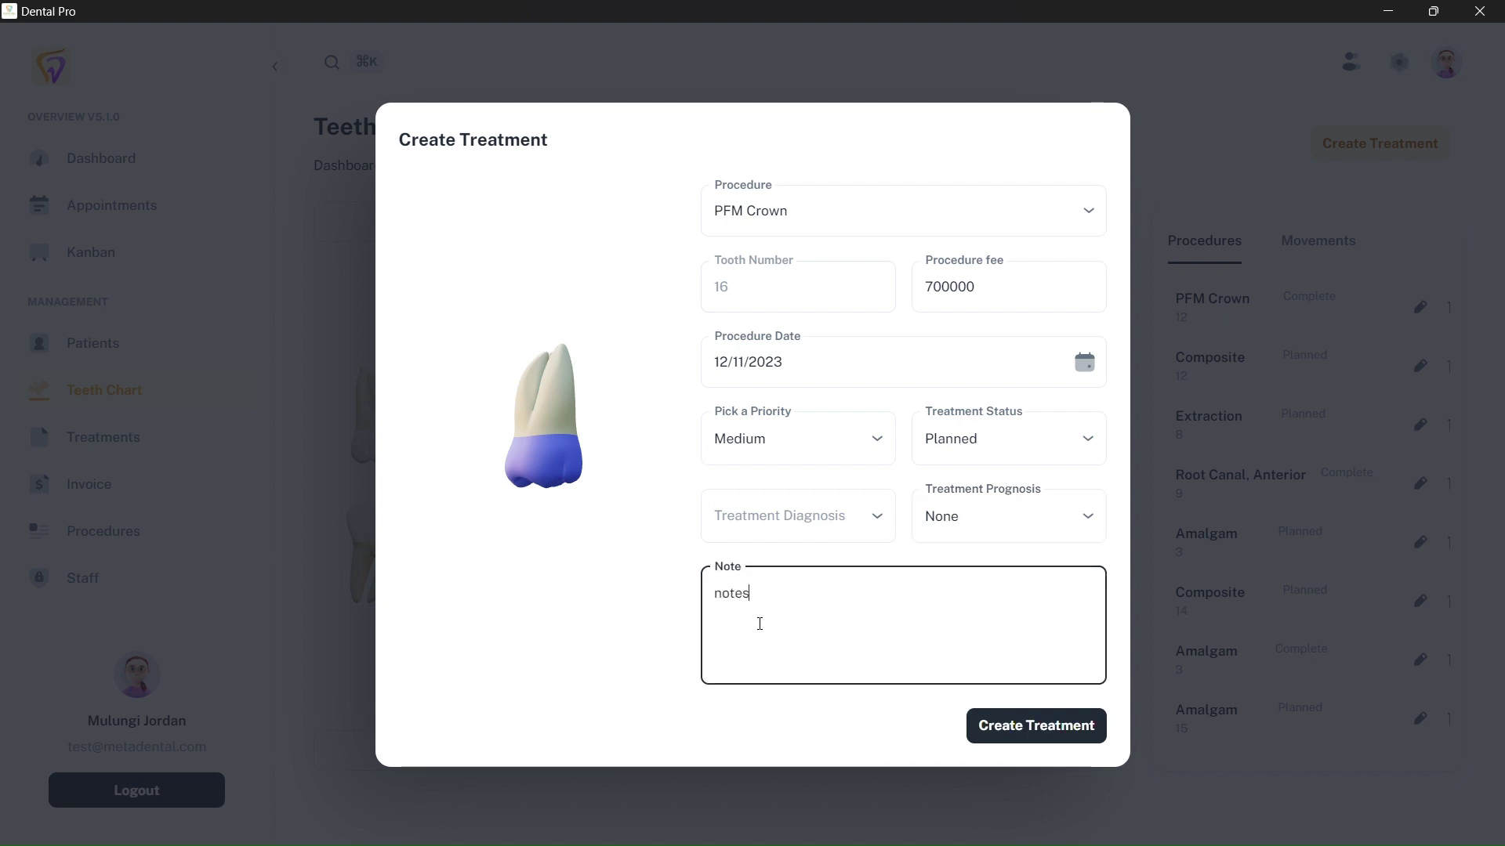
left_click(998, 724)
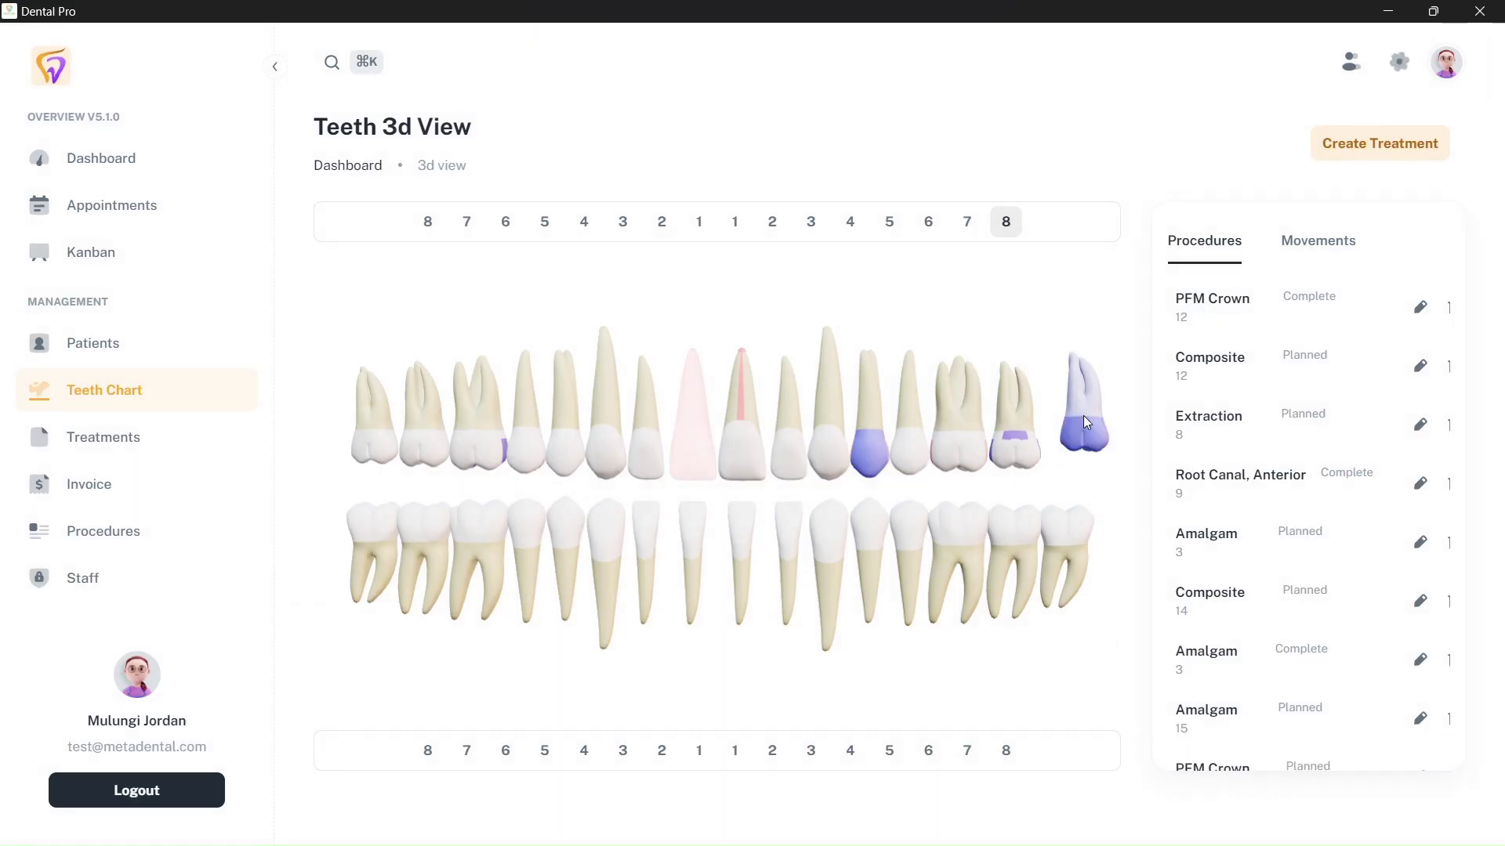
- Select the upper tooth 6 with the Amalgam-treated tooth beside it, turn the model to its back, and select the lower tooth 3
left_click(961, 422)
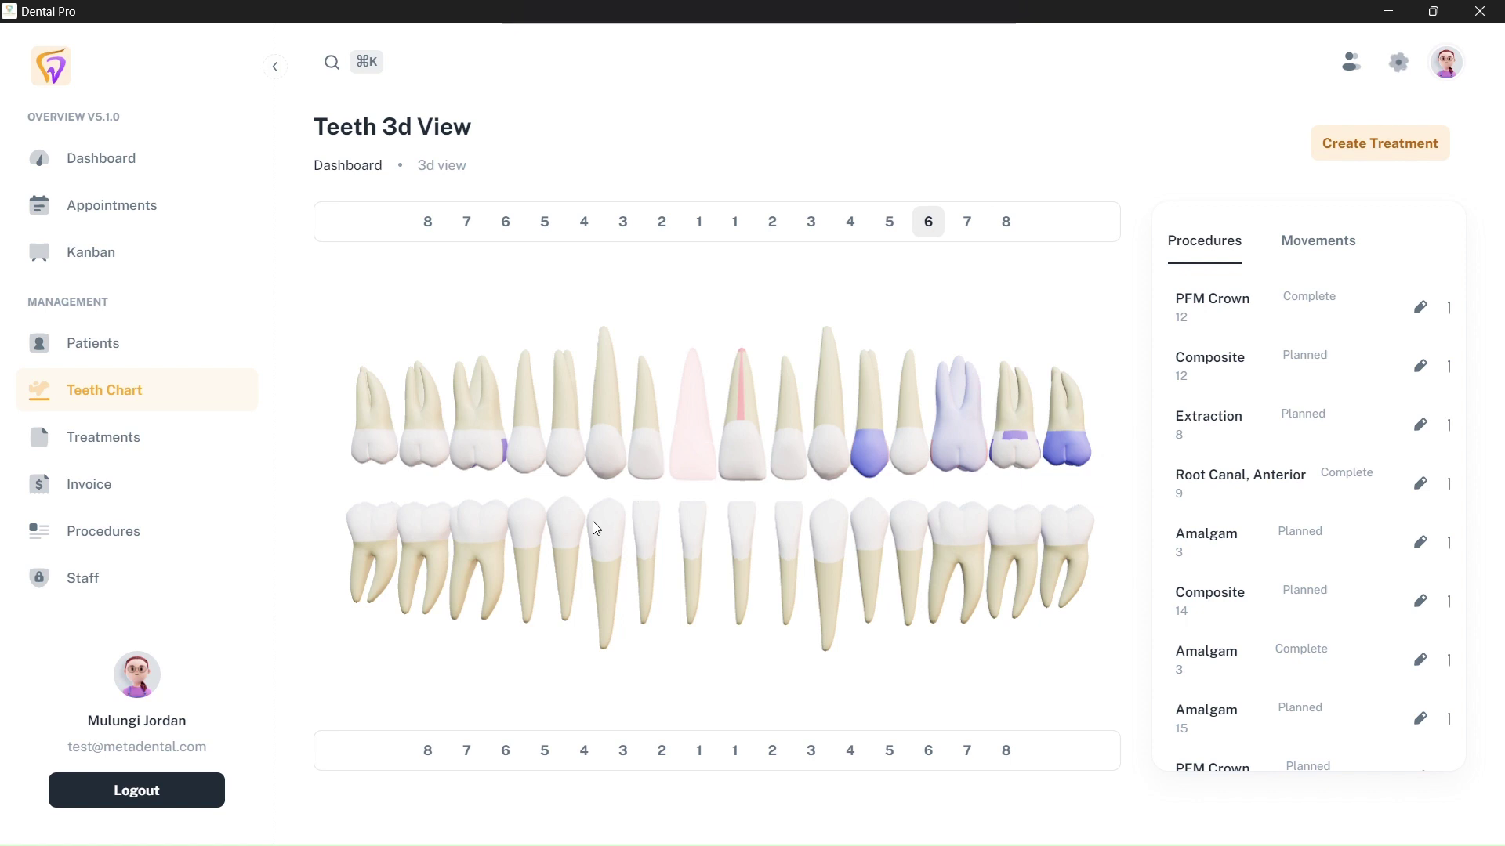
left_click_drag(588, 523, 831, 525)
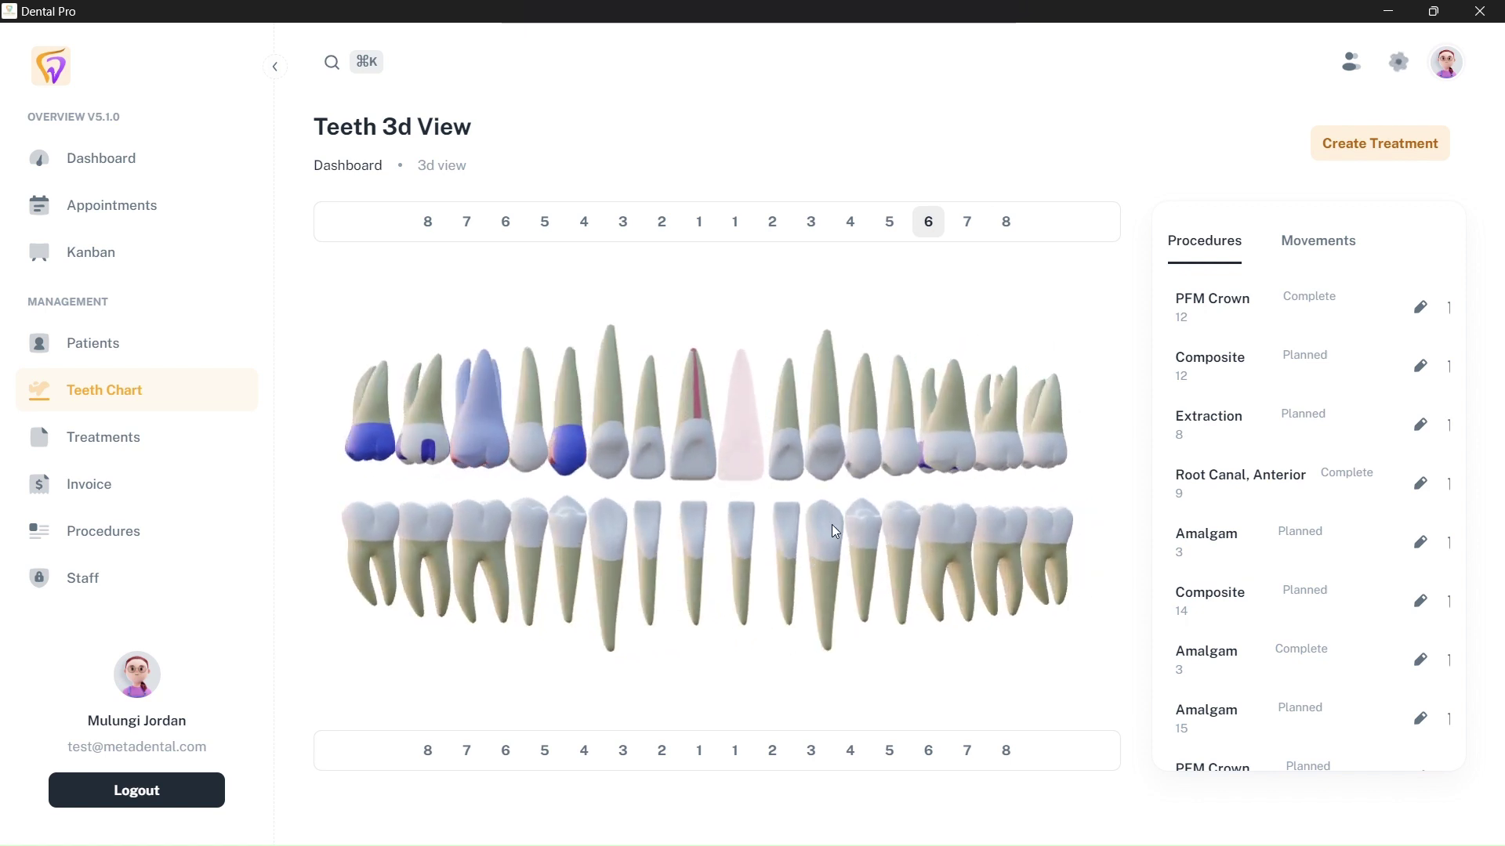
left_click(831, 524)
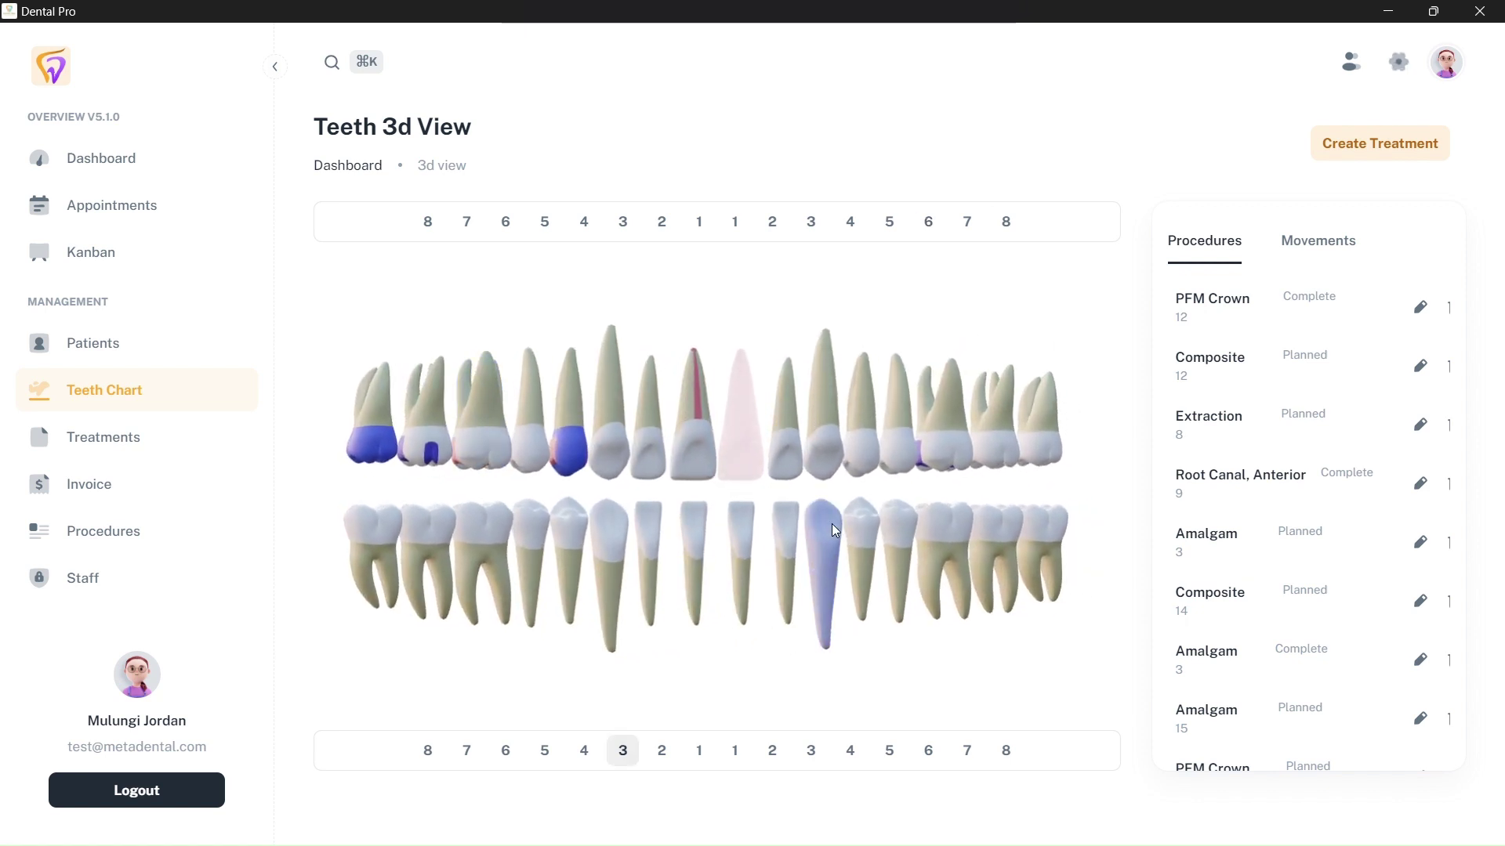
- Show the Movements settings for the selected lower tooth 3 and turn the teeth model back to its front
left_click(1321, 242)
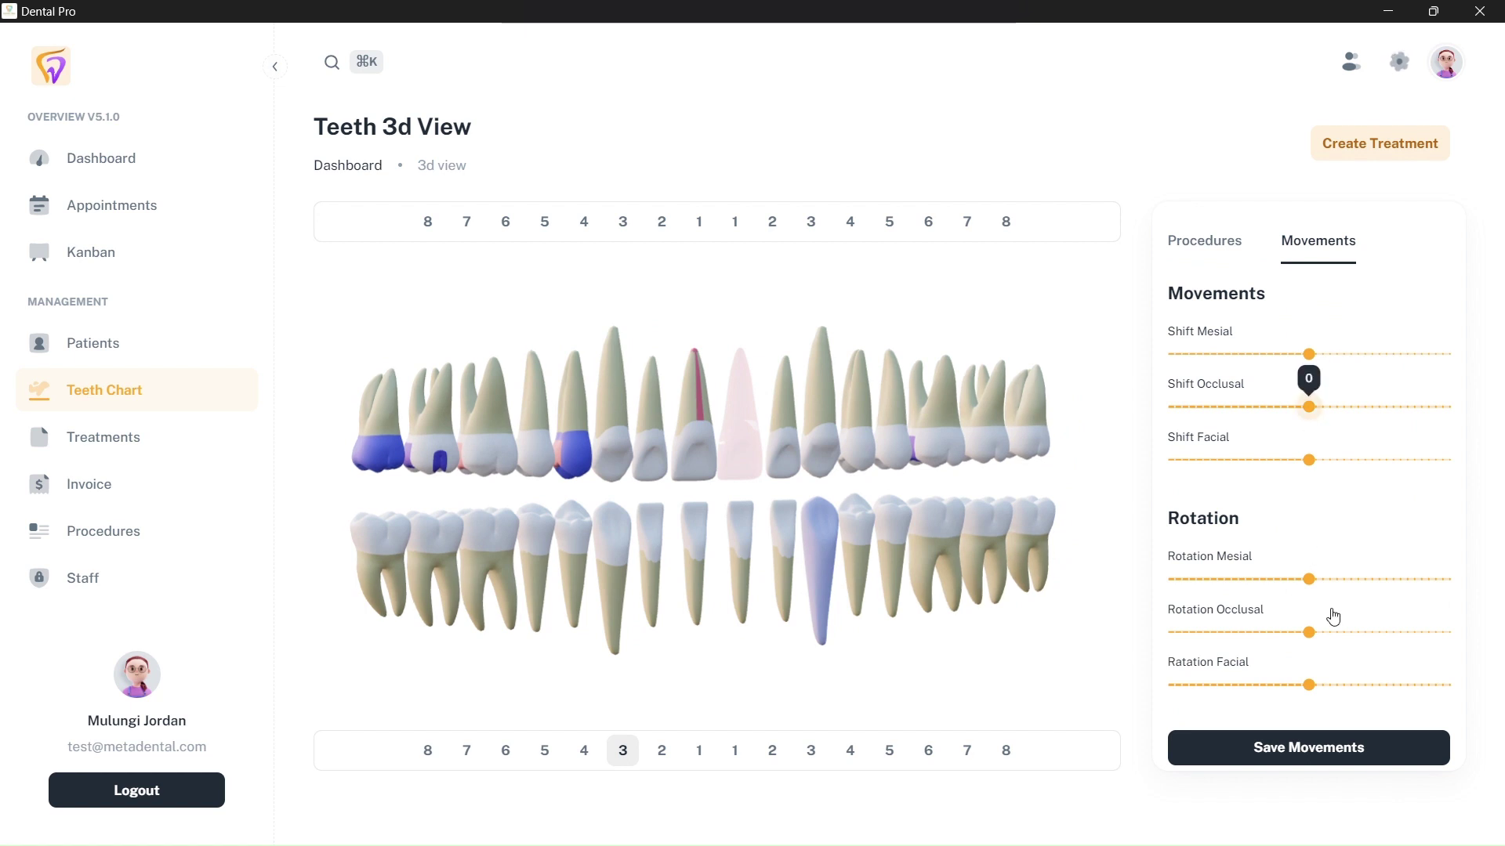
left_click(1285, 767)
left_click_drag(581, 438, 324, 425)
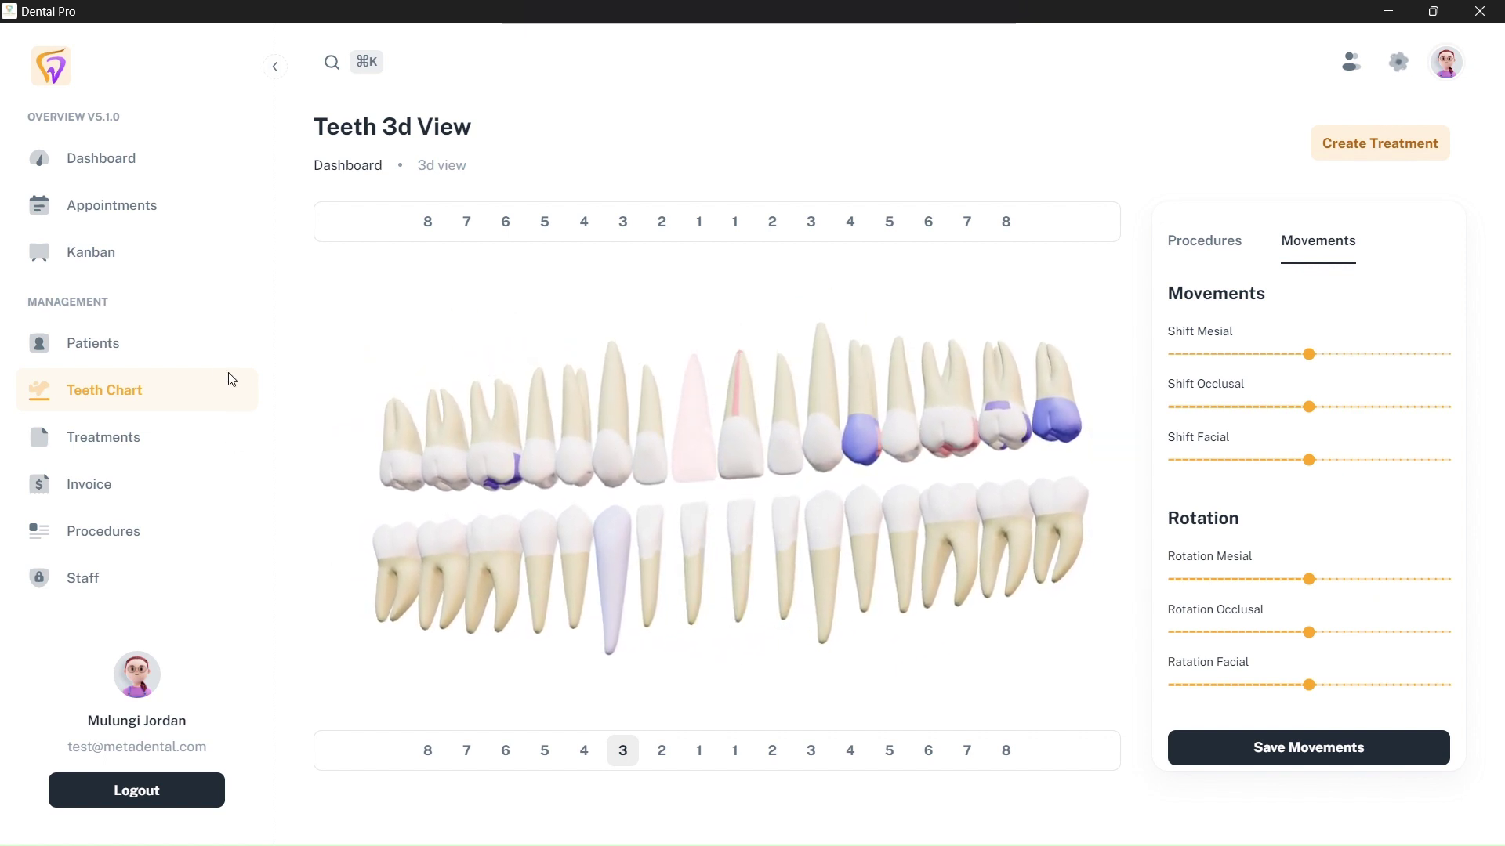
- Open the Treatments list, look through all entries, and filter it to the Complete status
left_click(170, 442)
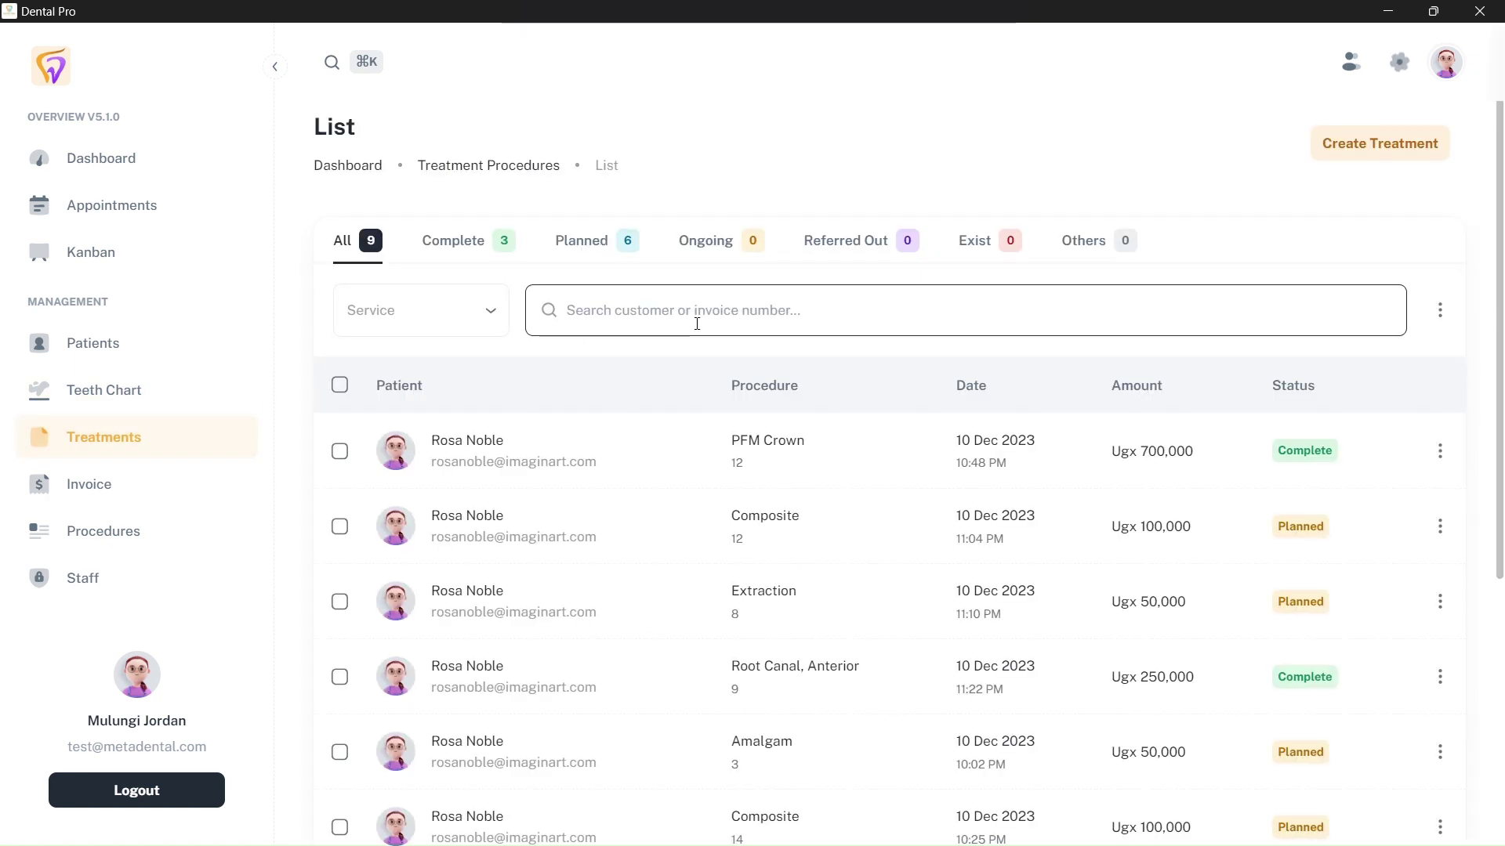
scroll(698, 329, "down", 5)
scroll(698, 328, "up", 5)
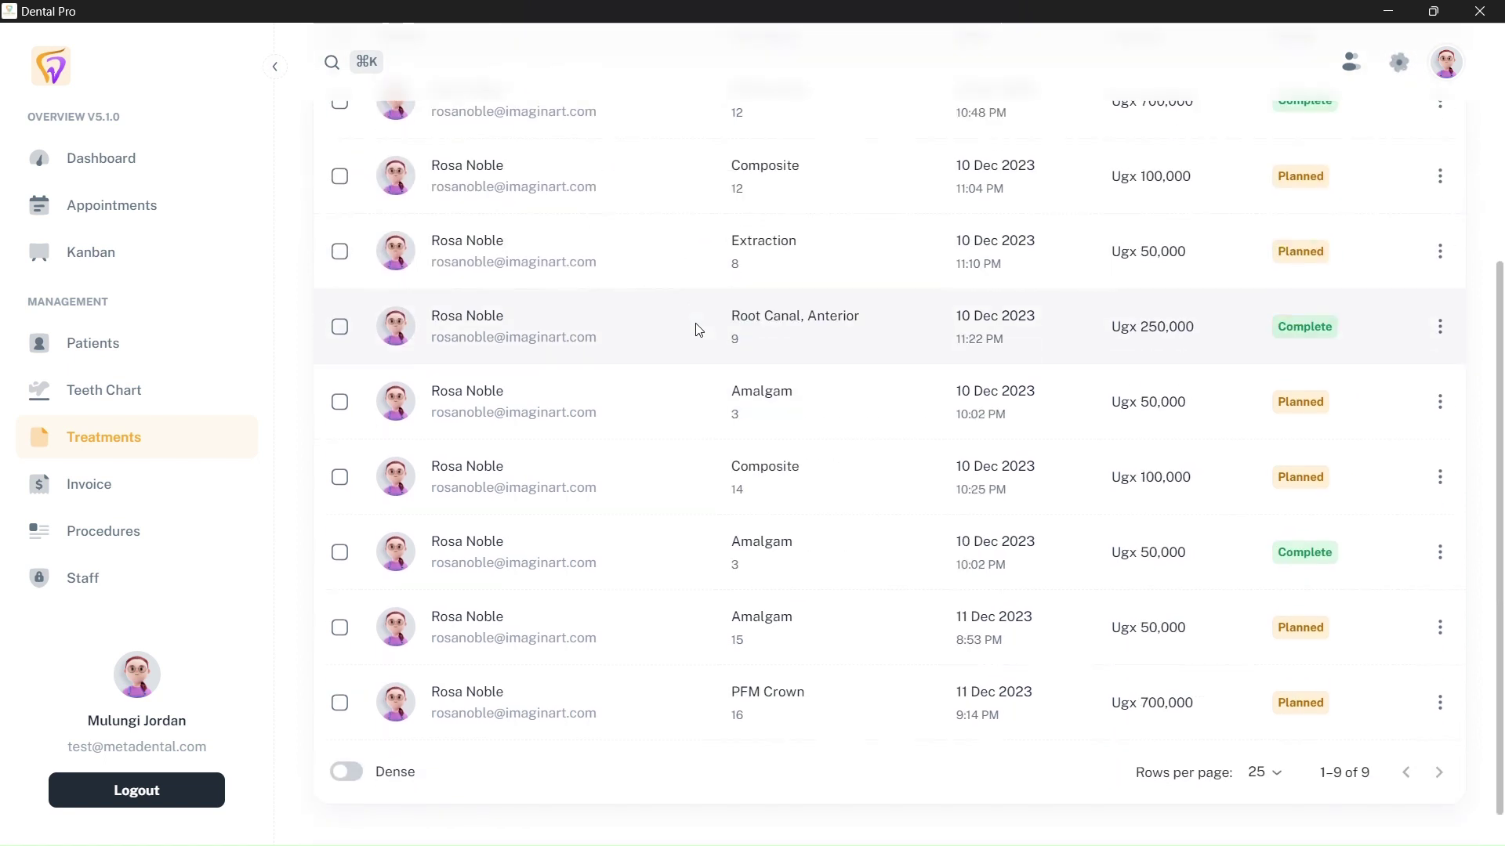
scroll(520, 494, "down", 5)
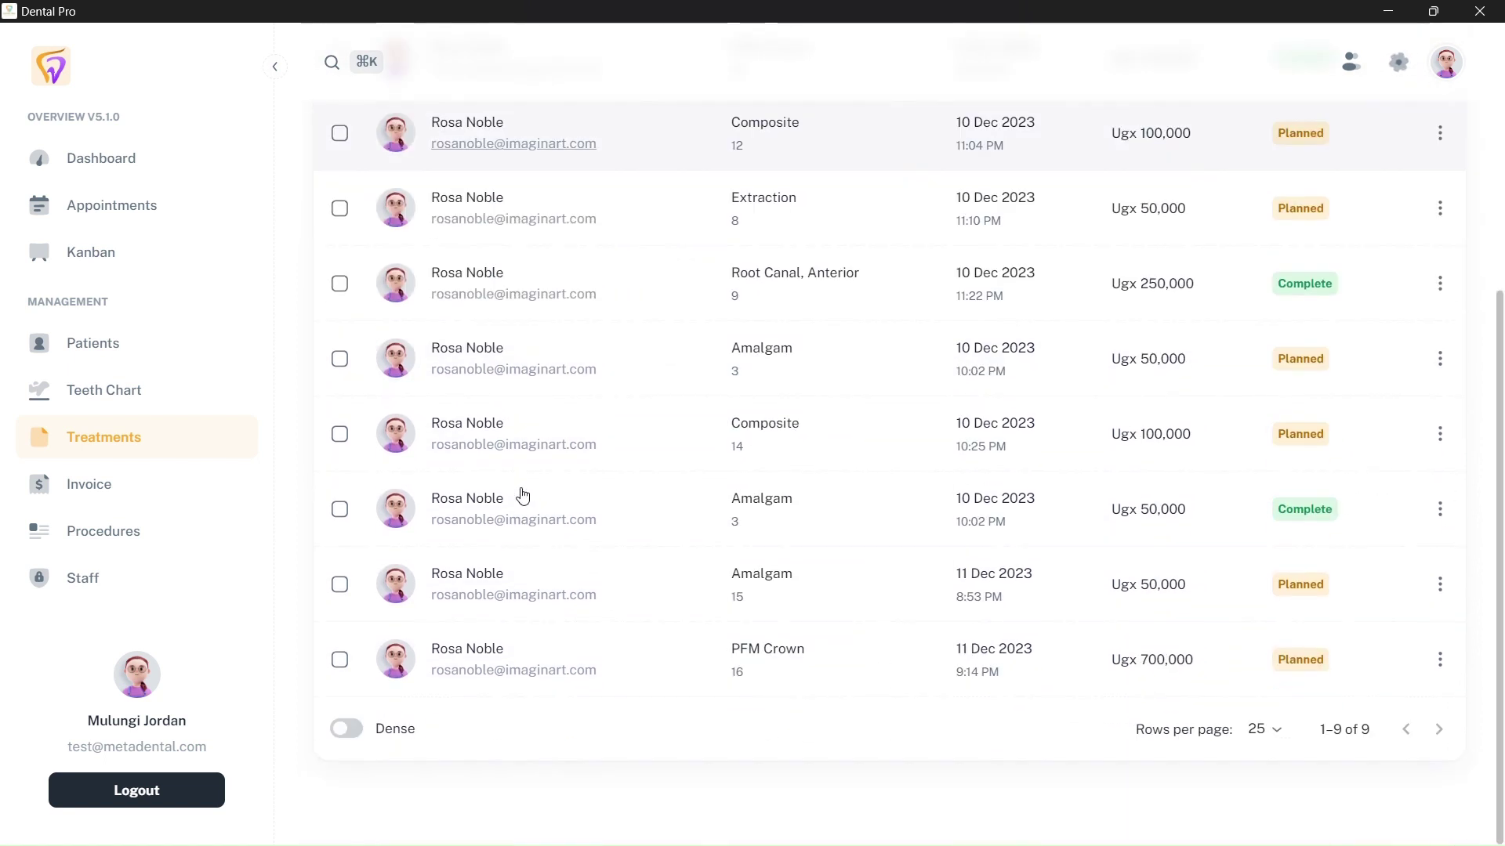
scroll(520, 494, "up", 5)
left_click(452, 232)
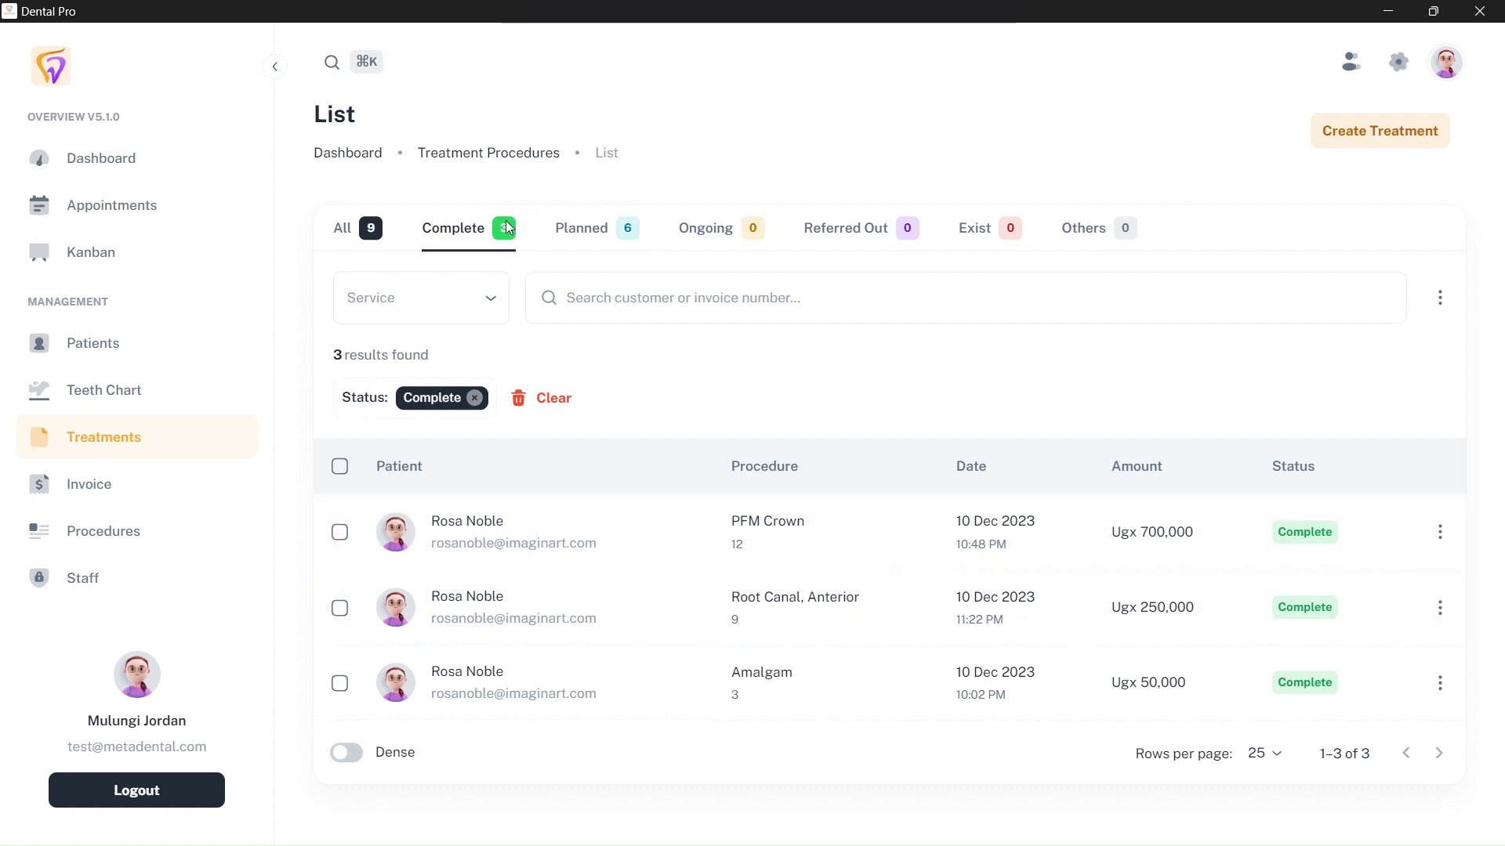
scroll(514, 628, "down", 1)
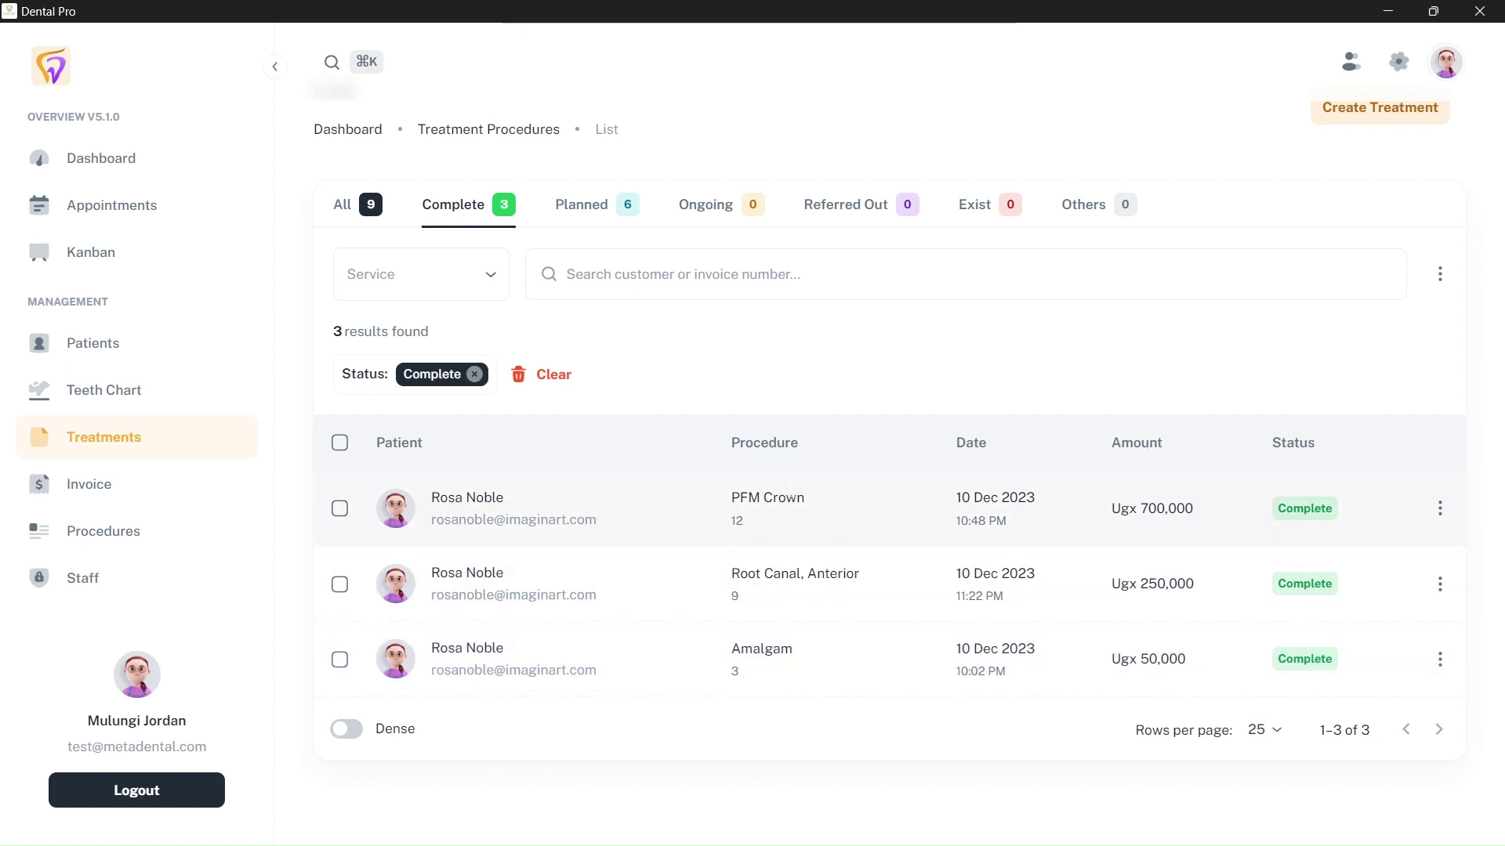
- Filter the treatments list by the Planned and Ongoing statuses, and return it to the Complete status
scroll(791, 498, "up", 1)
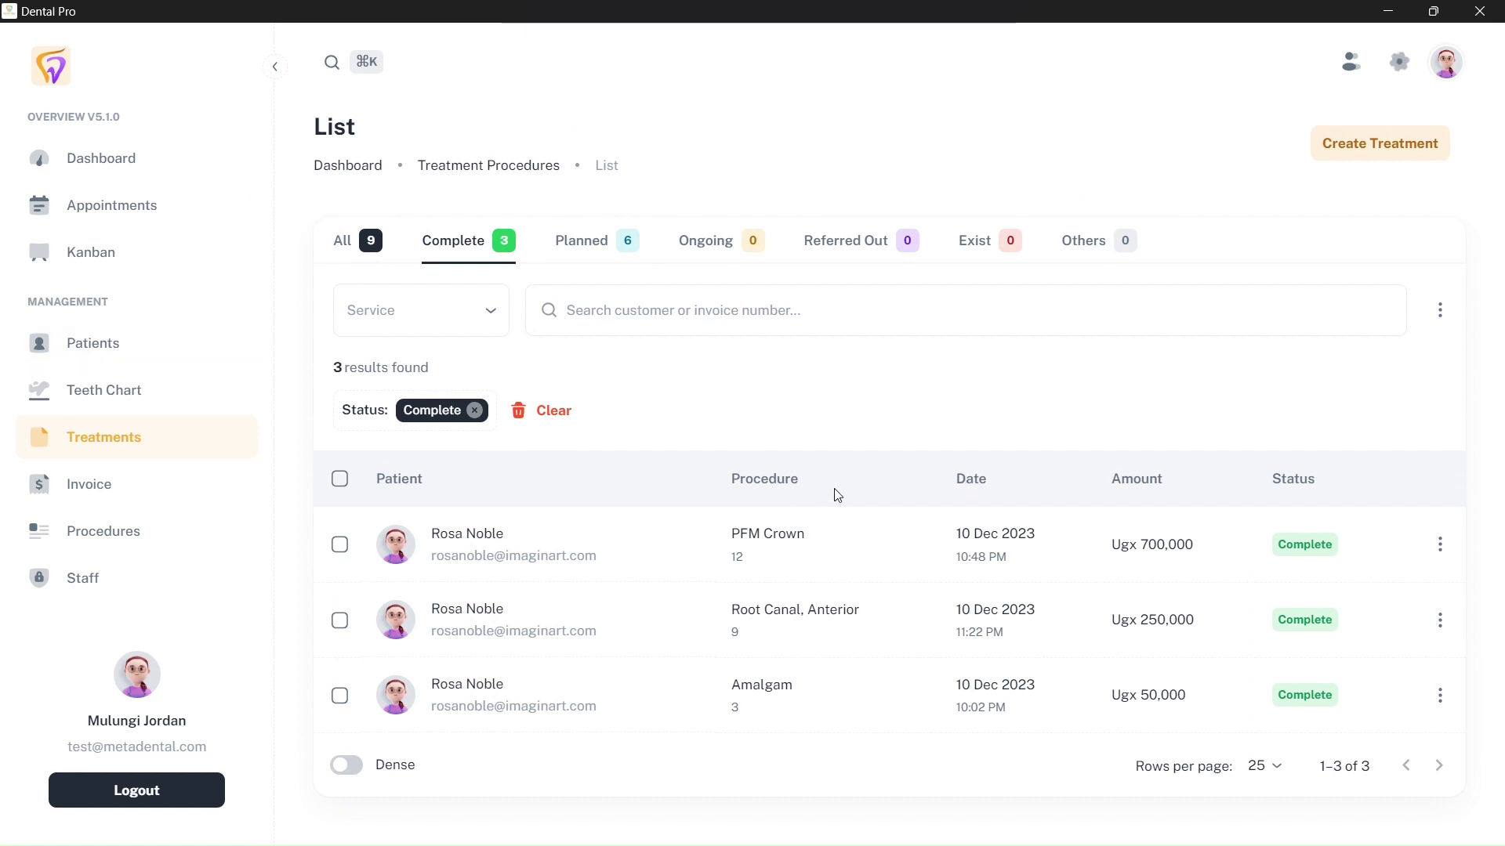
left_click(592, 239)
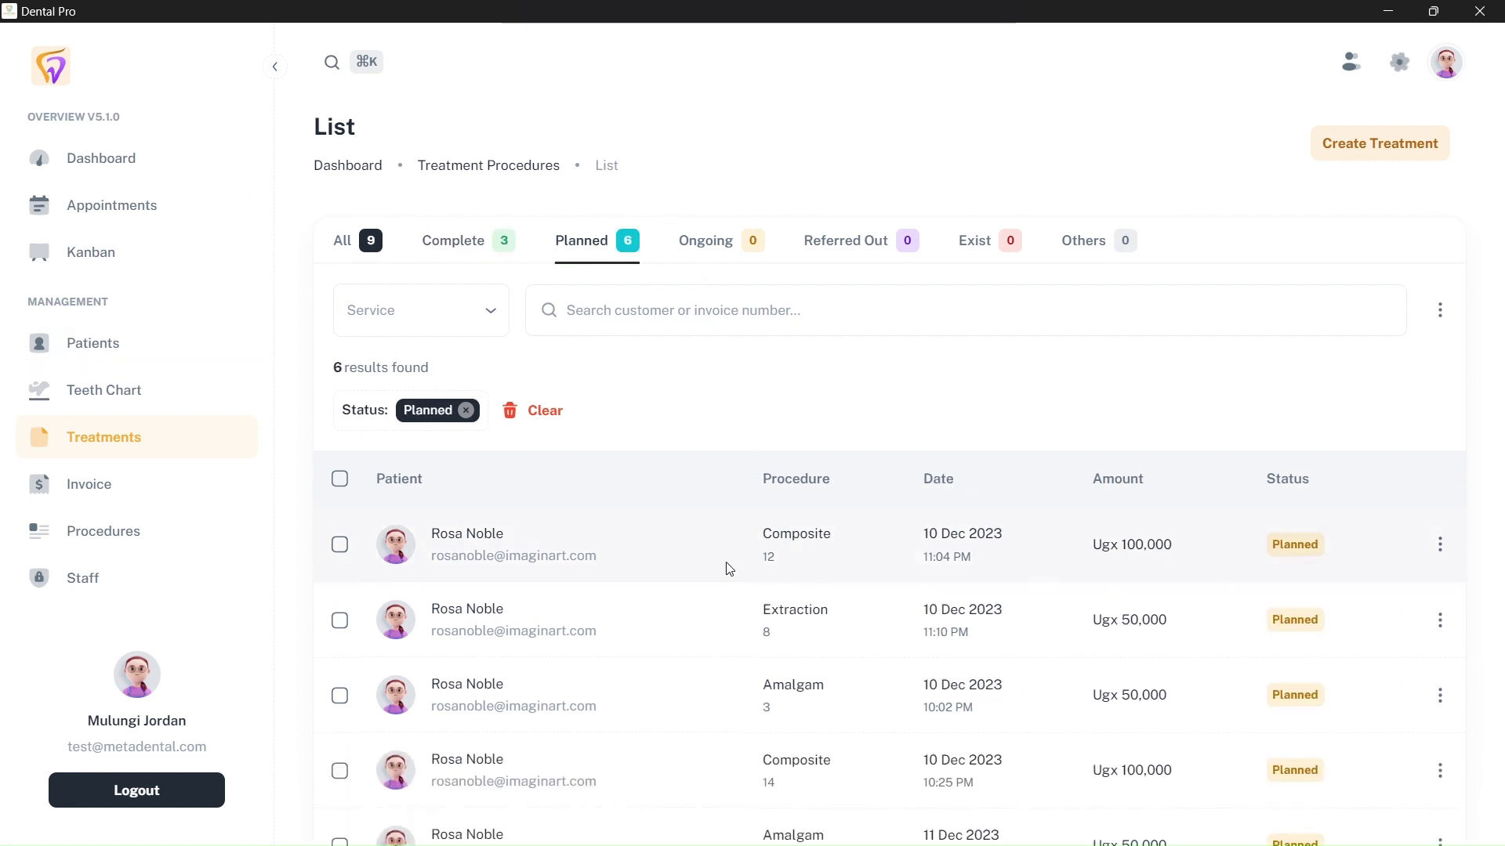
scroll(728, 567, "down", 2)
scroll(729, 567, "up", 2)
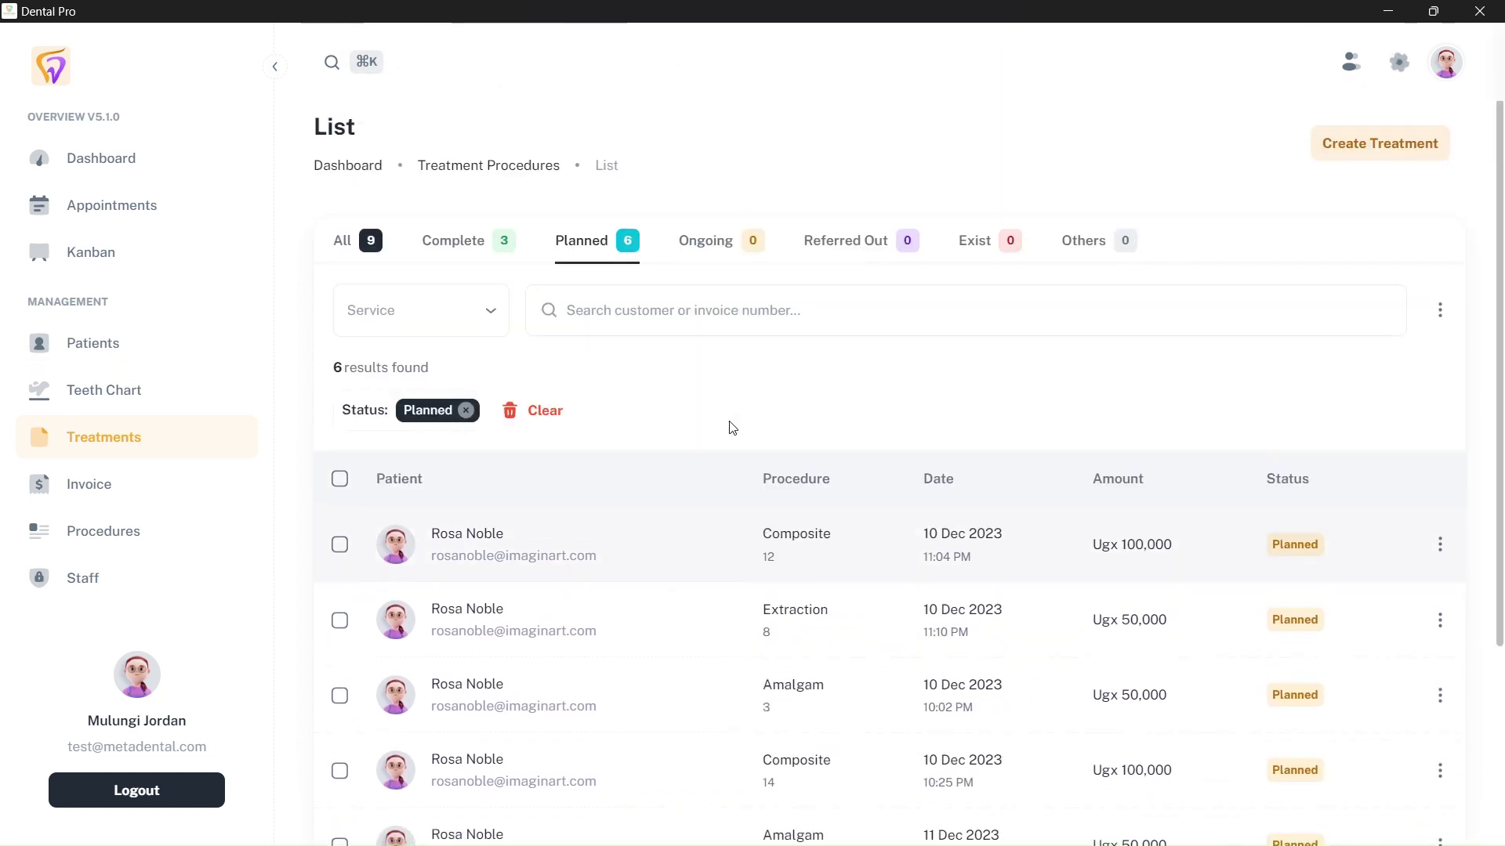
left_click(725, 246)
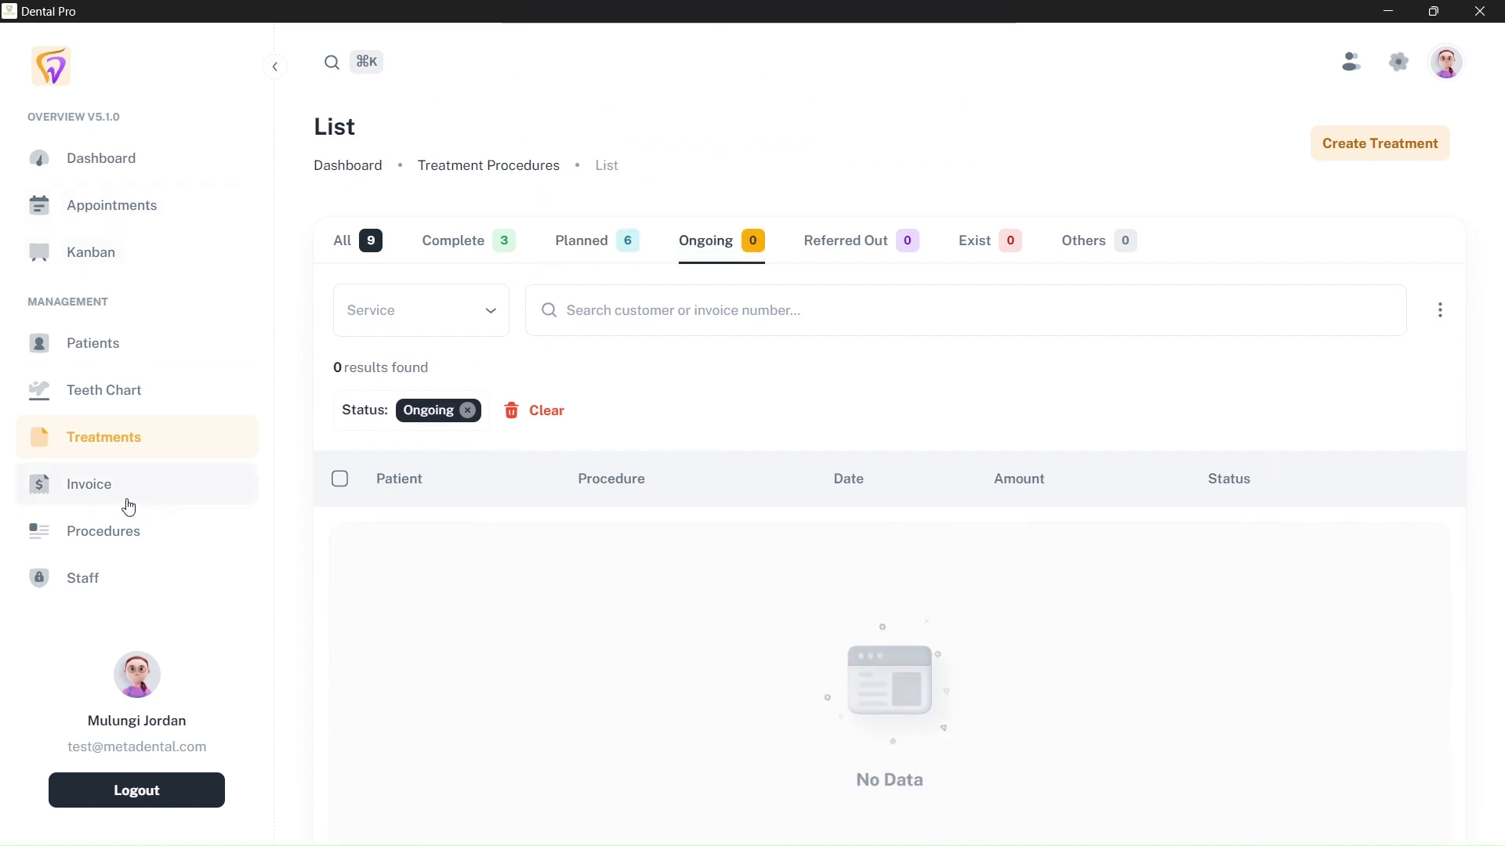
left_click(468, 243)
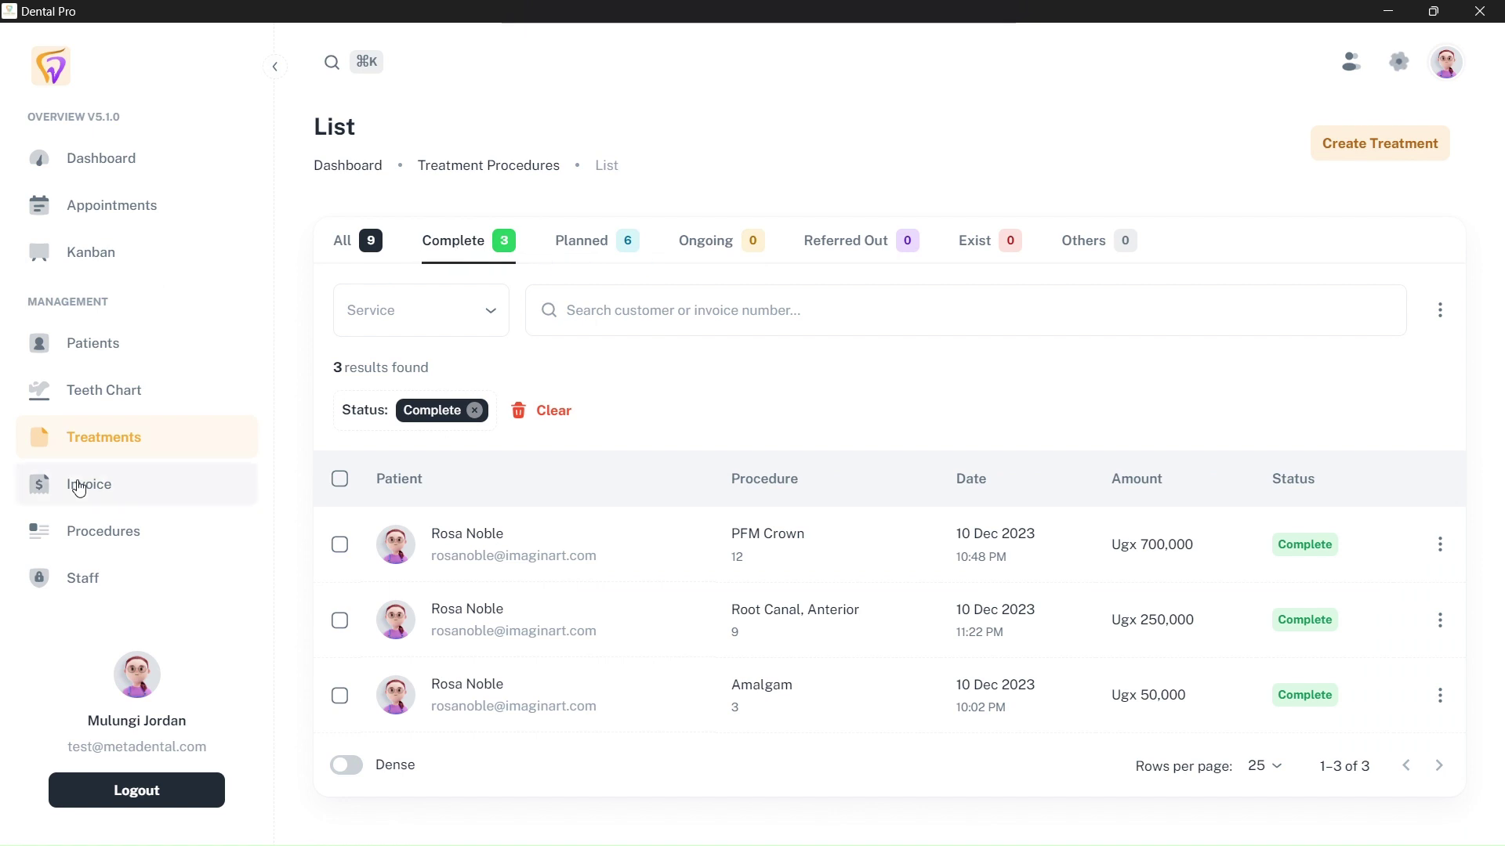
- Open the Invoice list and preview the treatments offered for a new invoice, closing the dialog without adding any
left_click(107, 488)
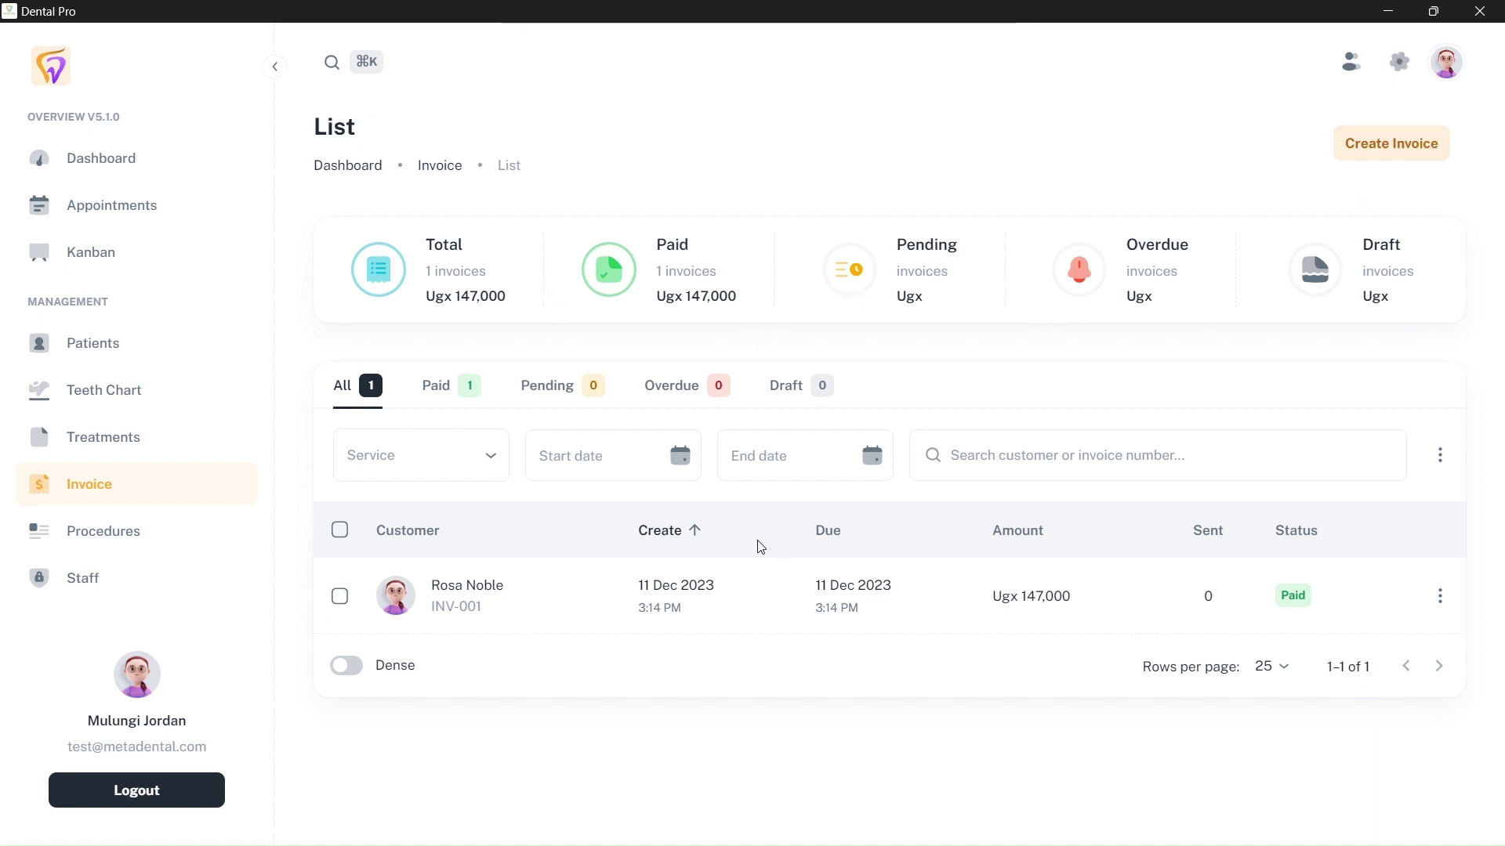
left_click(1393, 153)
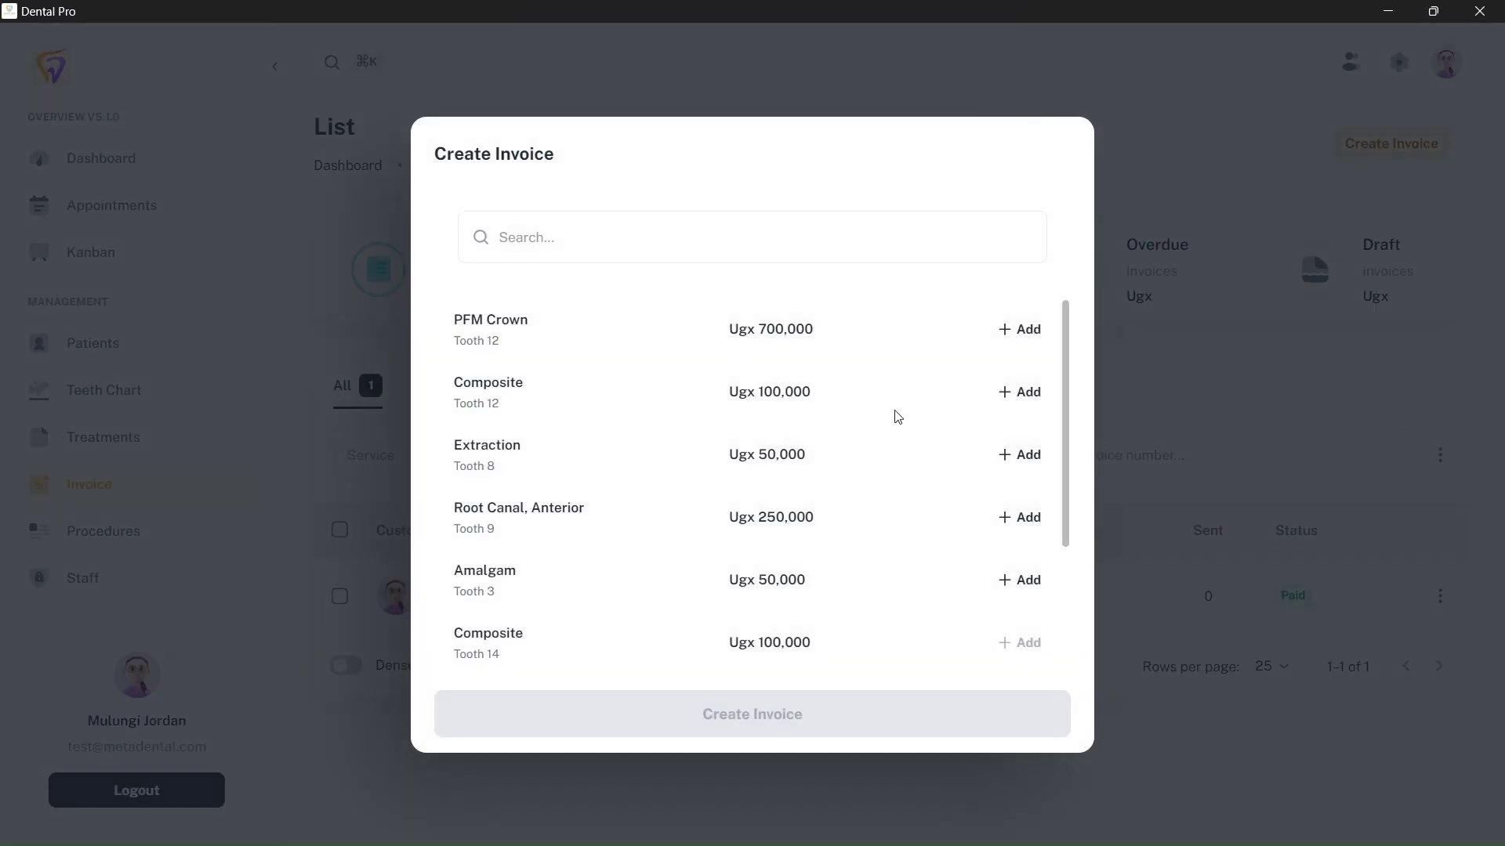
left_click(1198, 199)
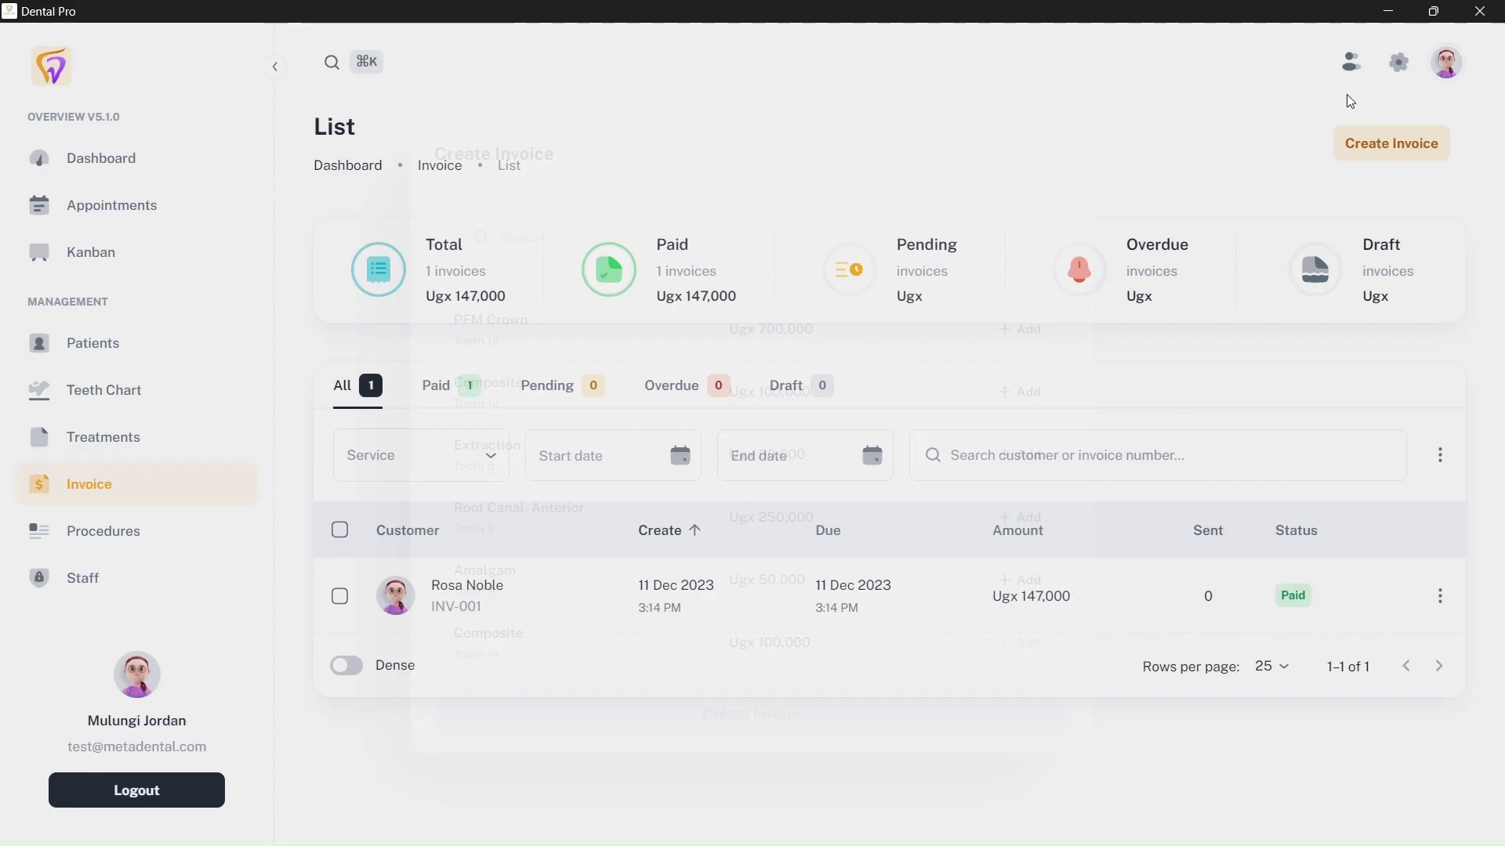
- Look through the quick patient selection list and close it without switching the patient
left_click(1350, 68)
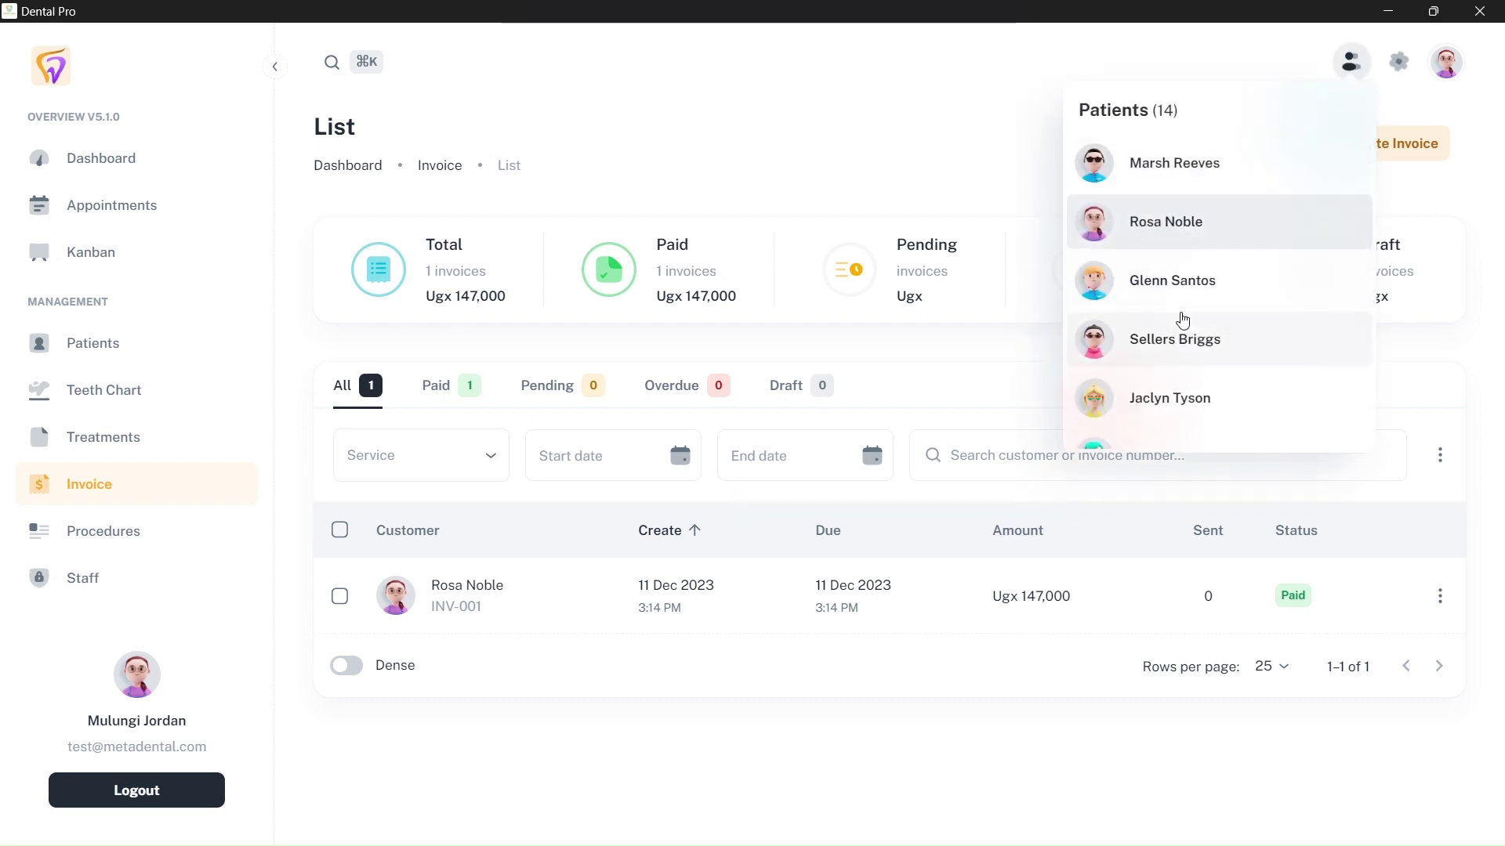
scroll(1182, 319, "down", 3)
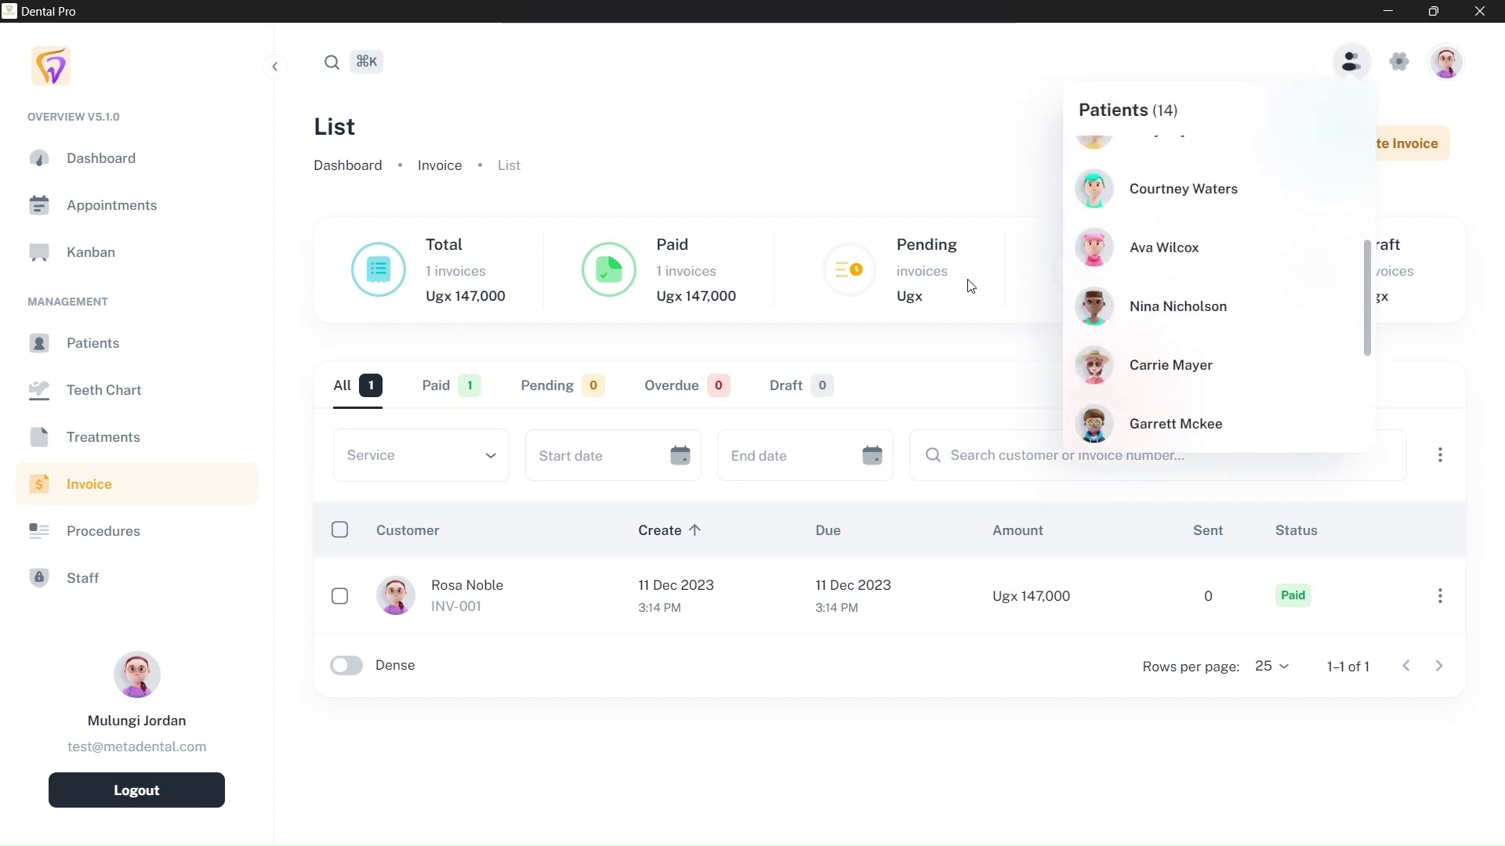
left_click(913, 197)
- Start a new invoice containing Composite for tooth 12, Extraction for tooth 8 and Root Canal, Anterior for tooth 9
left_click(1362, 155)
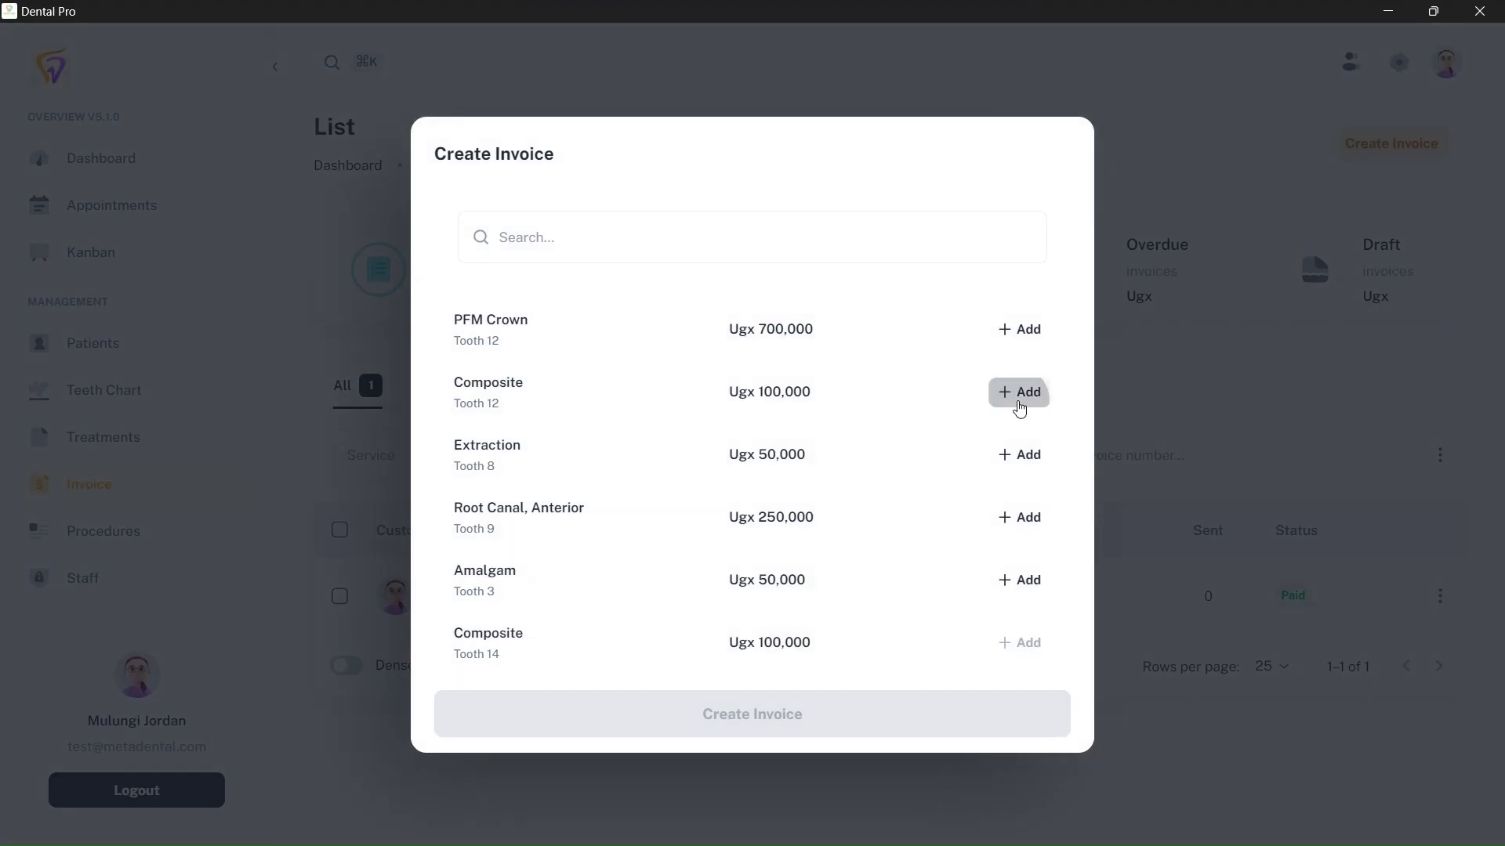
left_click(1019, 409)
left_click(1017, 457)
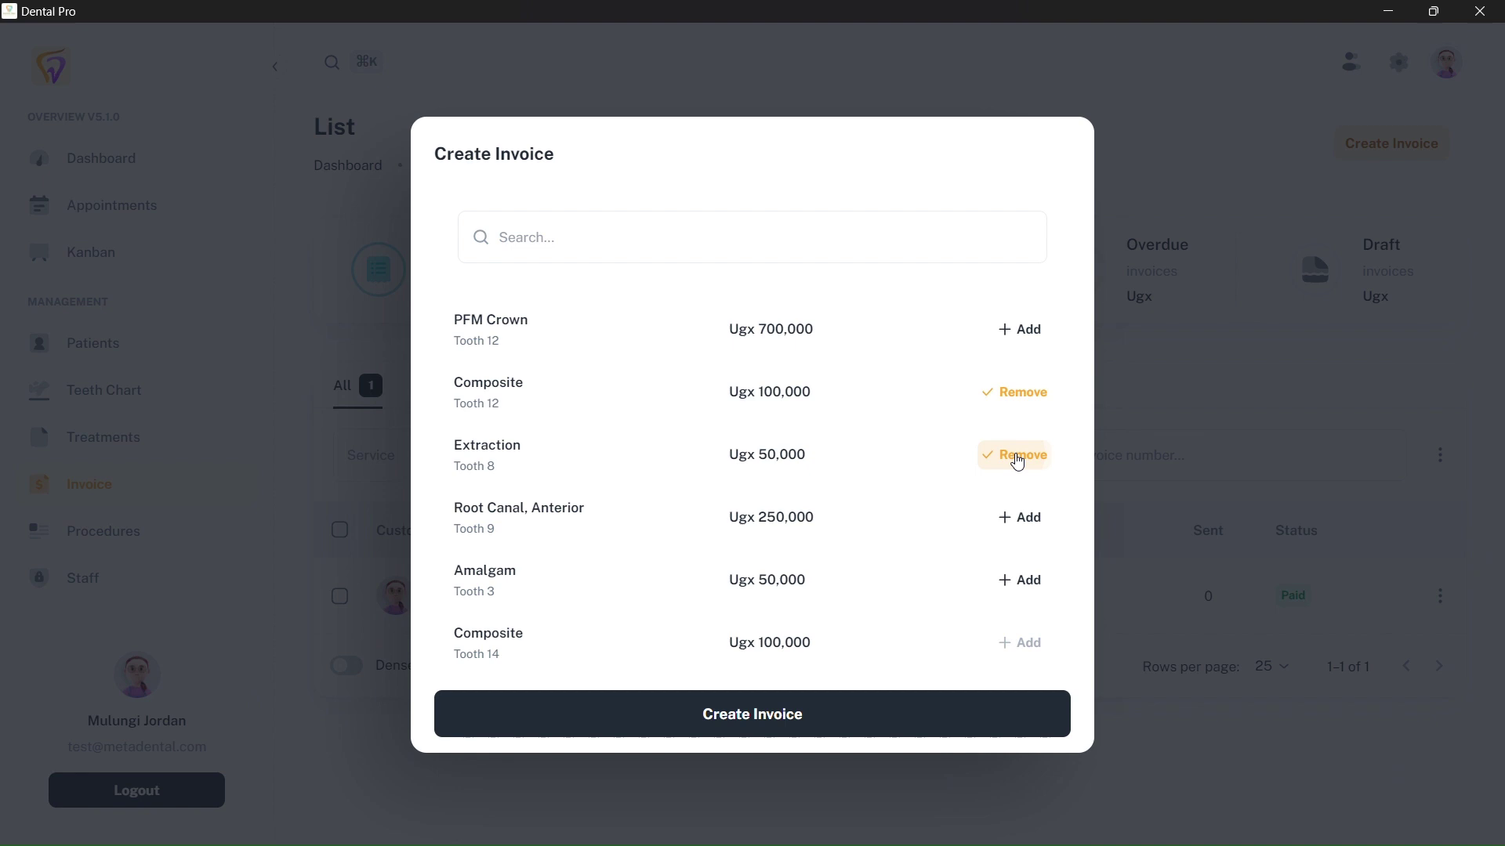
left_click(1016, 518)
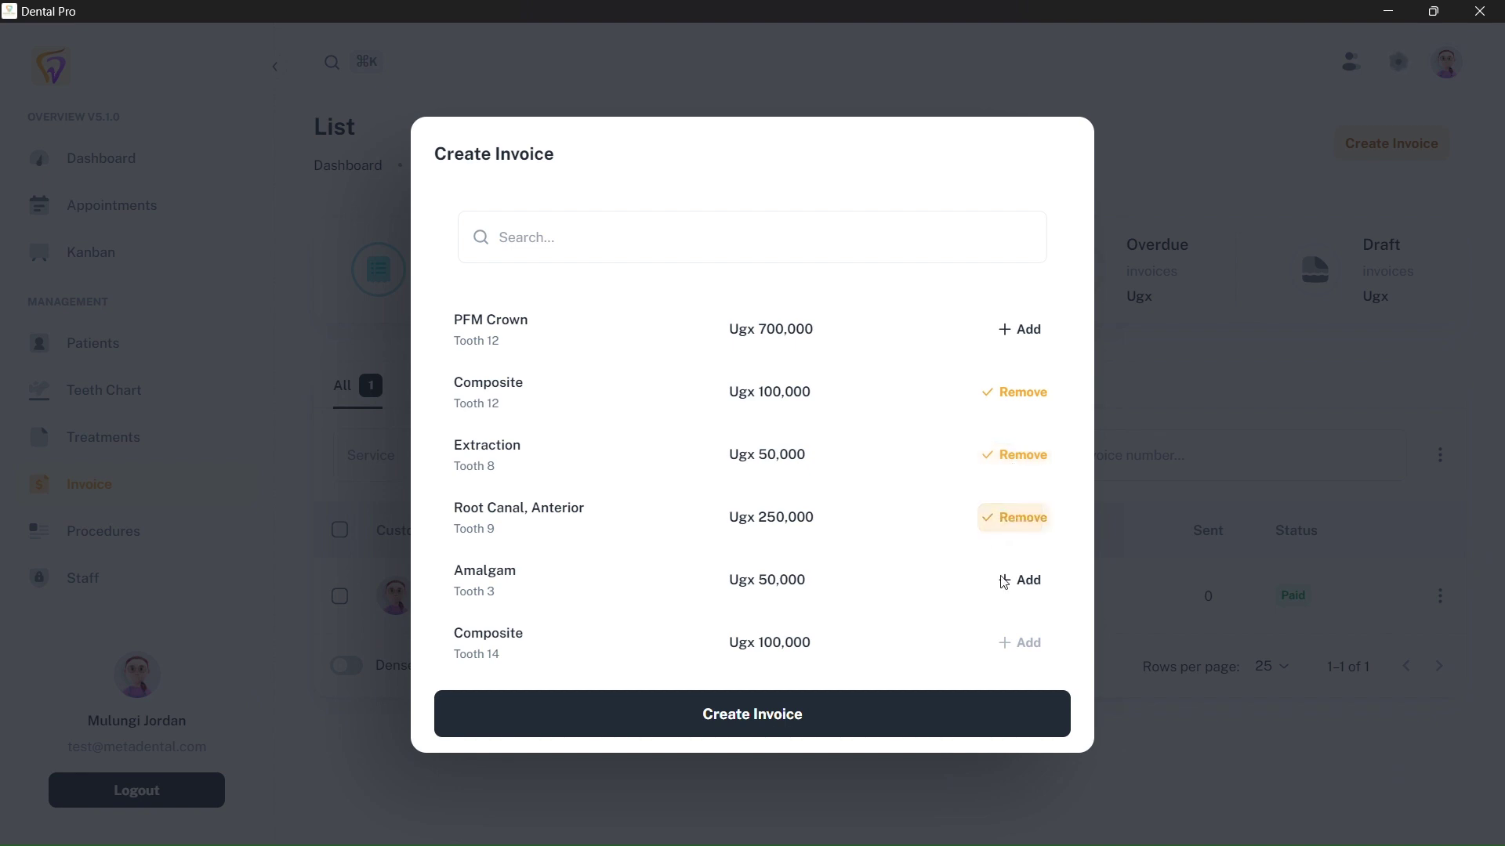
left_click(869, 713)
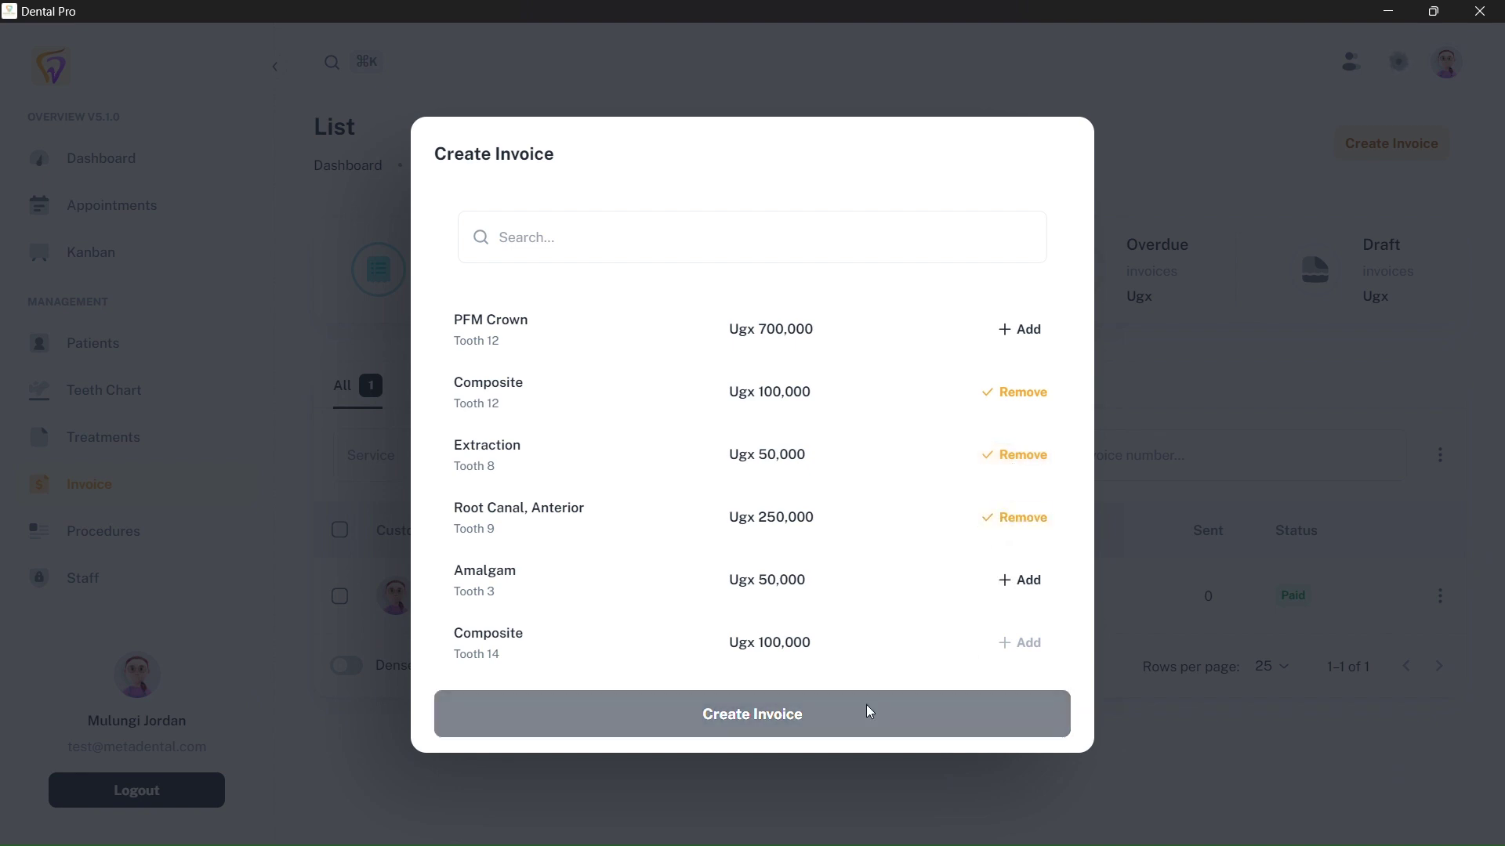
- Highlight the clinic's sender details and the patient's recipient details on the new invoice
scroll(766, 460, "down", 1)
scroll(766, 460, "up", 1)
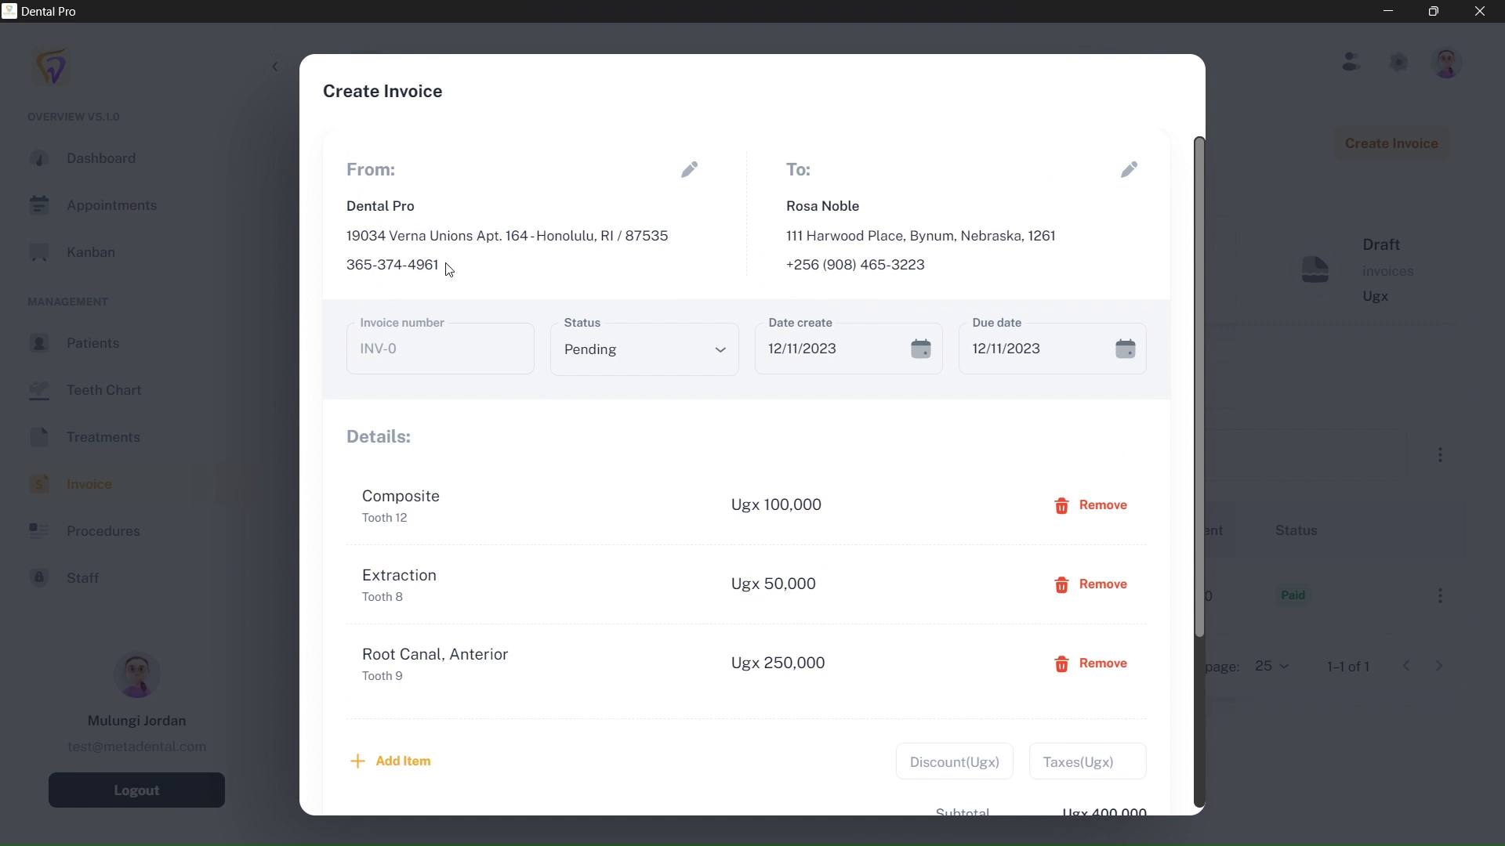
left_click_drag(439, 269, 347, 221)
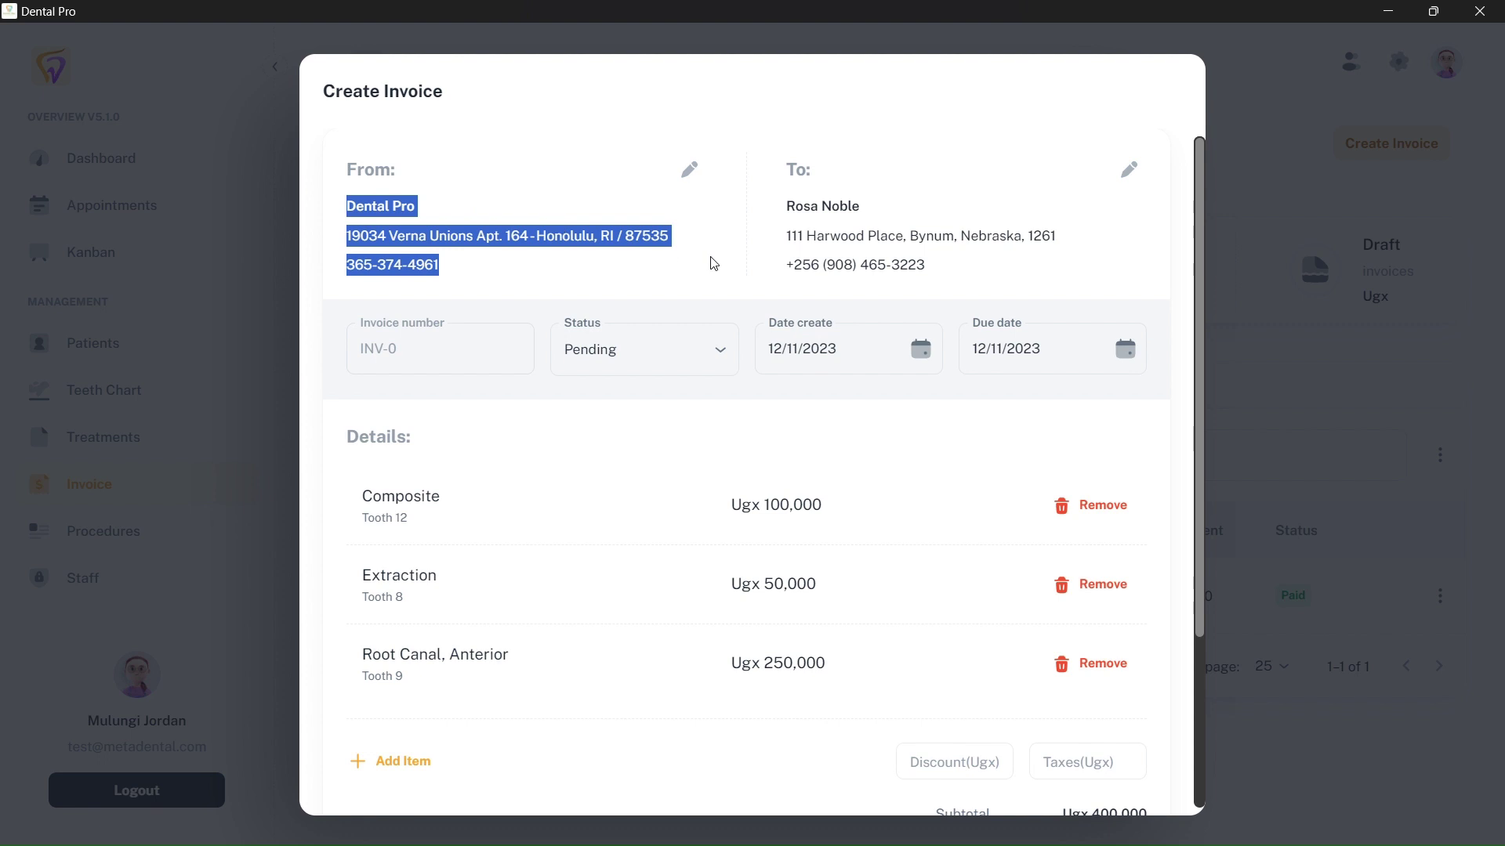
left_click_drag(938, 275, 786, 219)
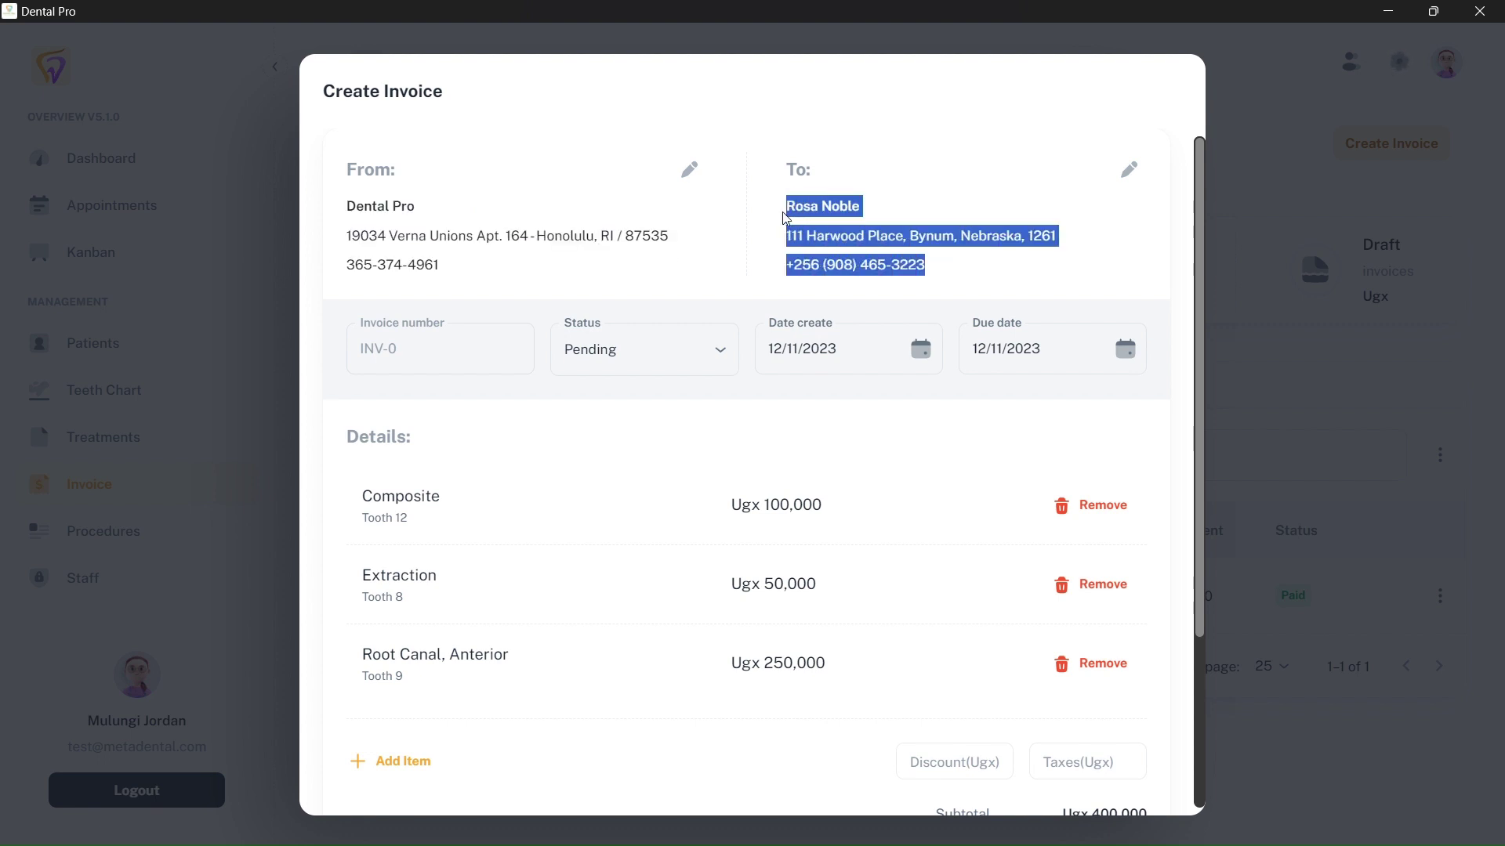
- Review the invoice's line items and totals, and view its status options while keeping Pending
scroll(774, 292, "down", 3)
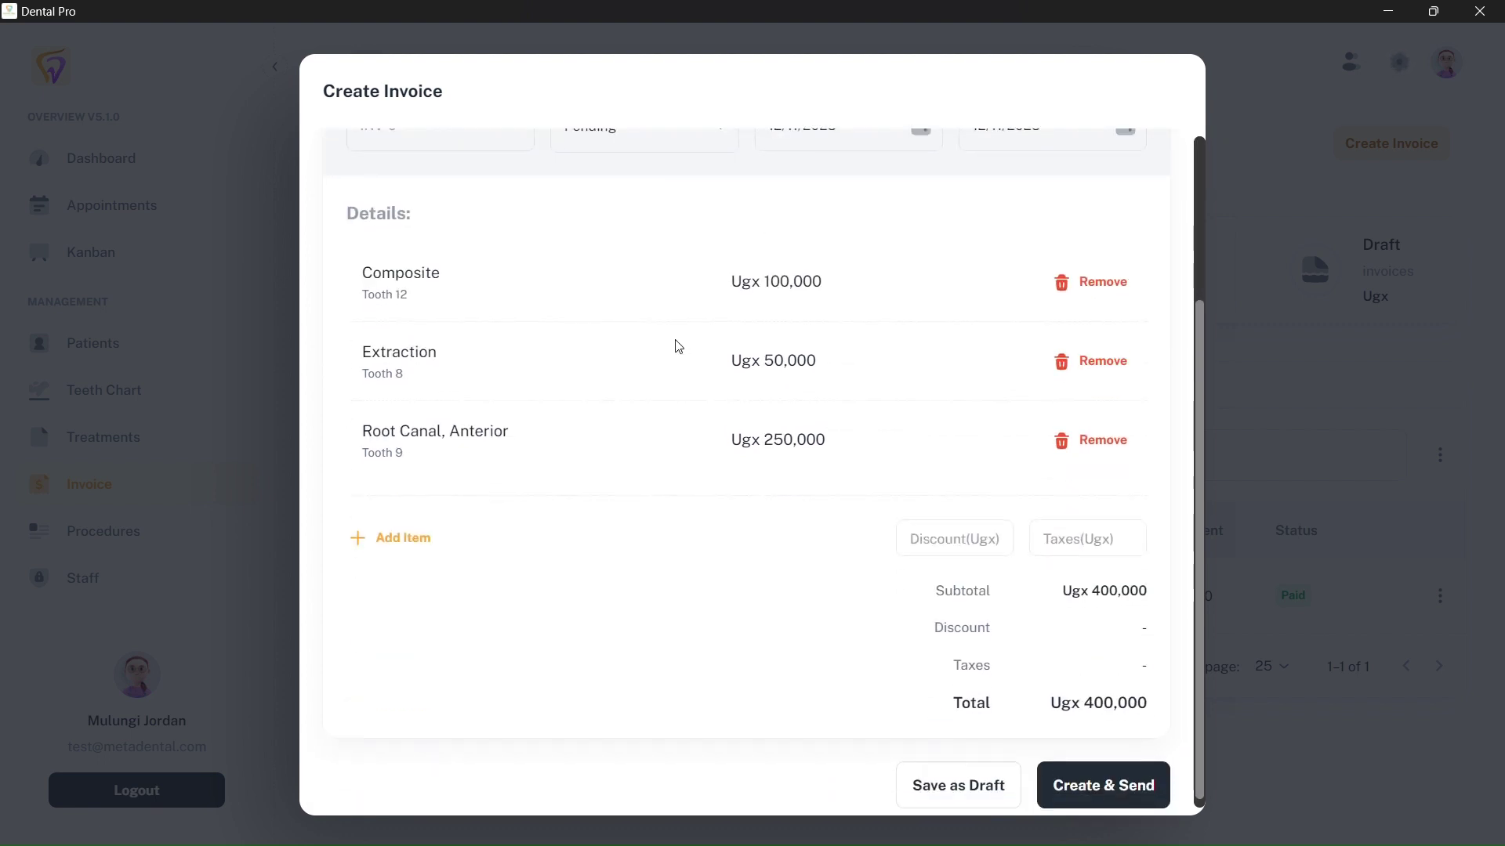
scroll(678, 343, "up", 2)
left_click(656, 233)
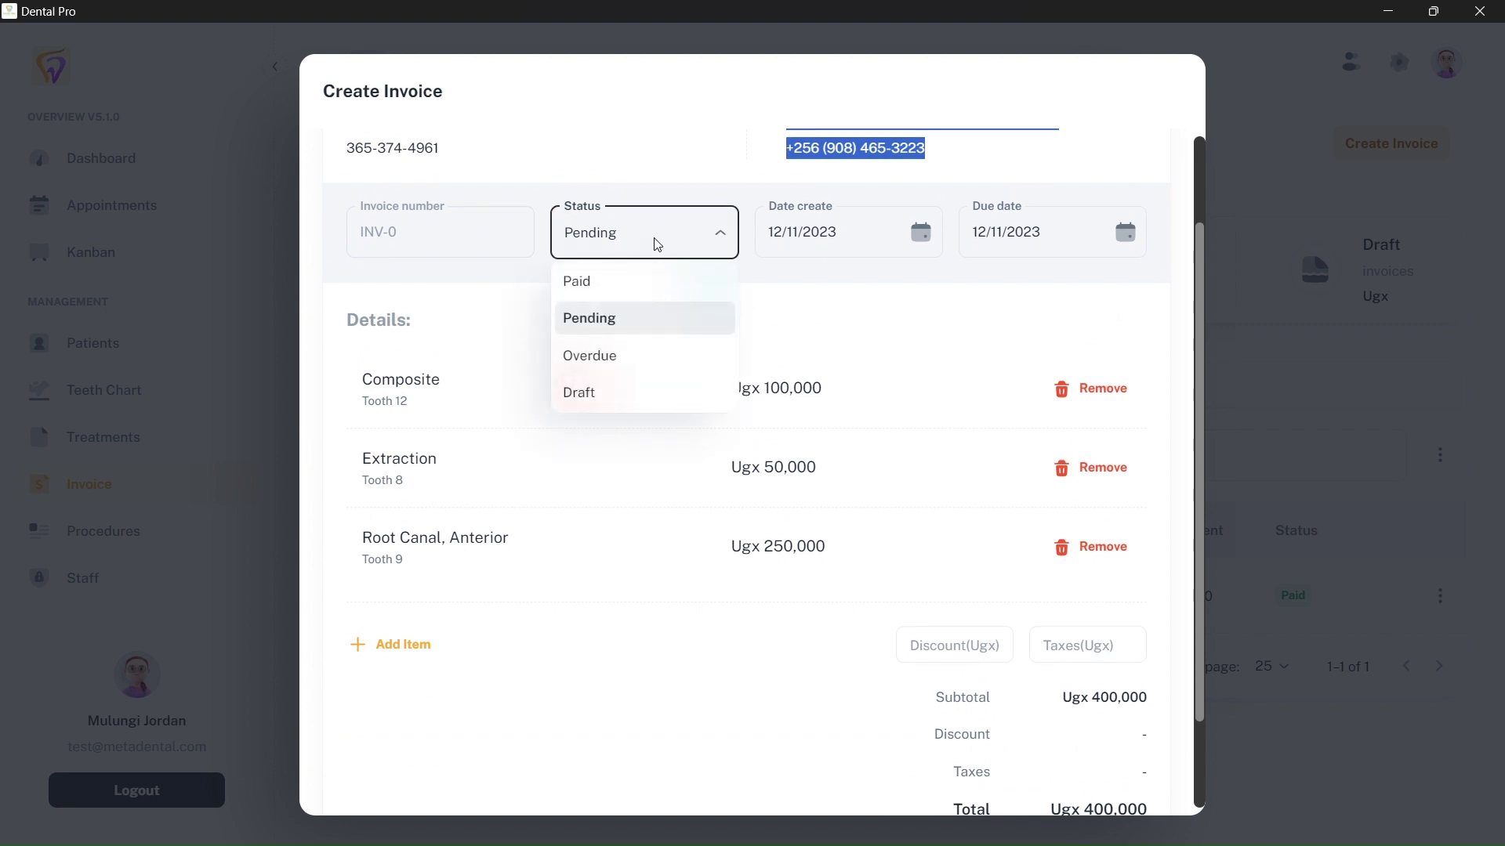
left_click(650, 232)
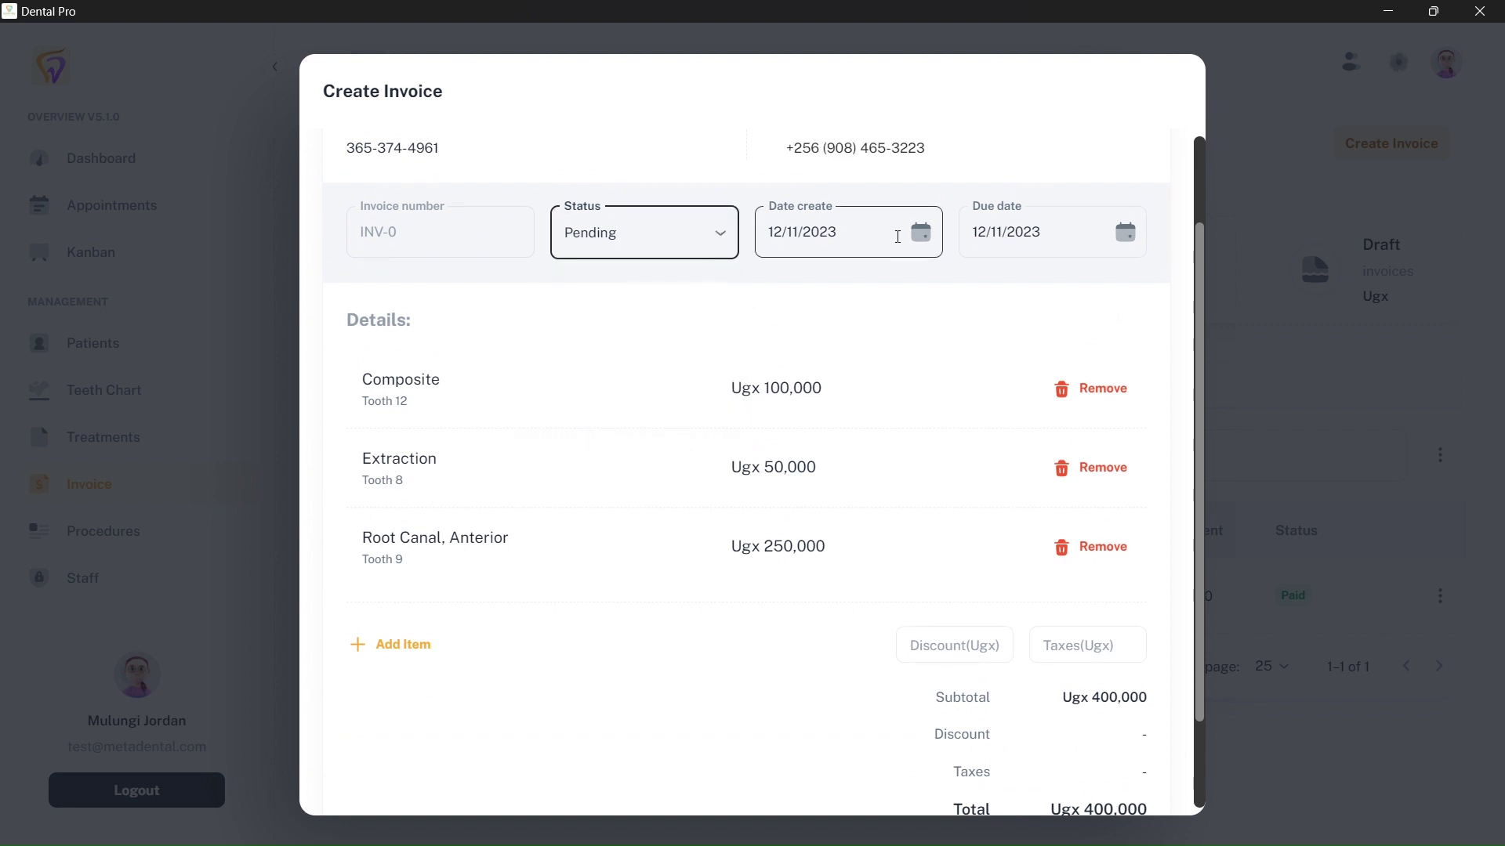
- Set the invoice's discount to 50000 Ugx and its taxes to 10000 Ugx, and create and send it
scroll(868, 450, "down", 2)
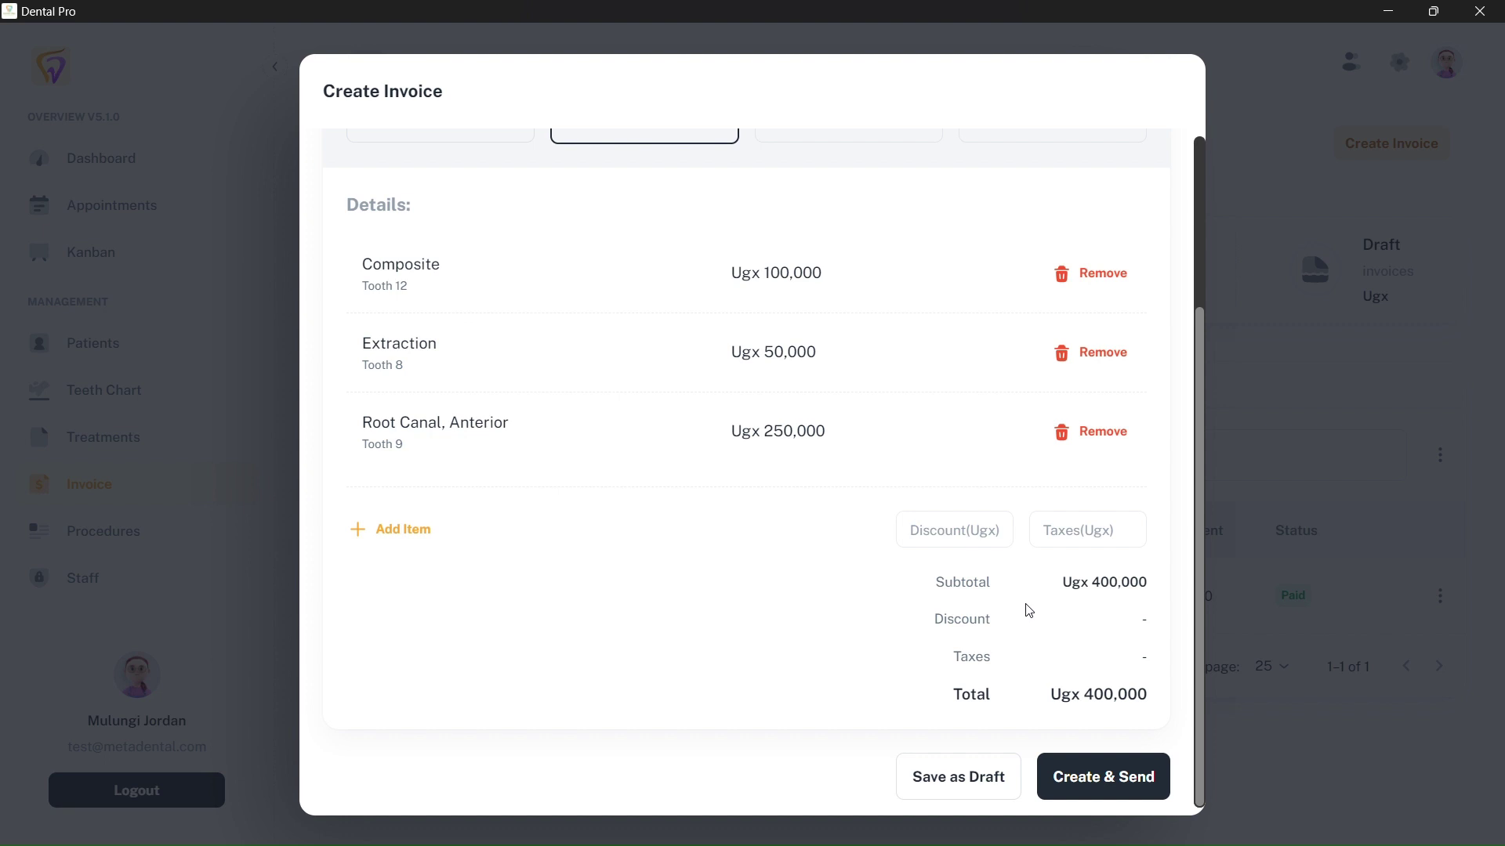
left_click(951, 537)
type("5")
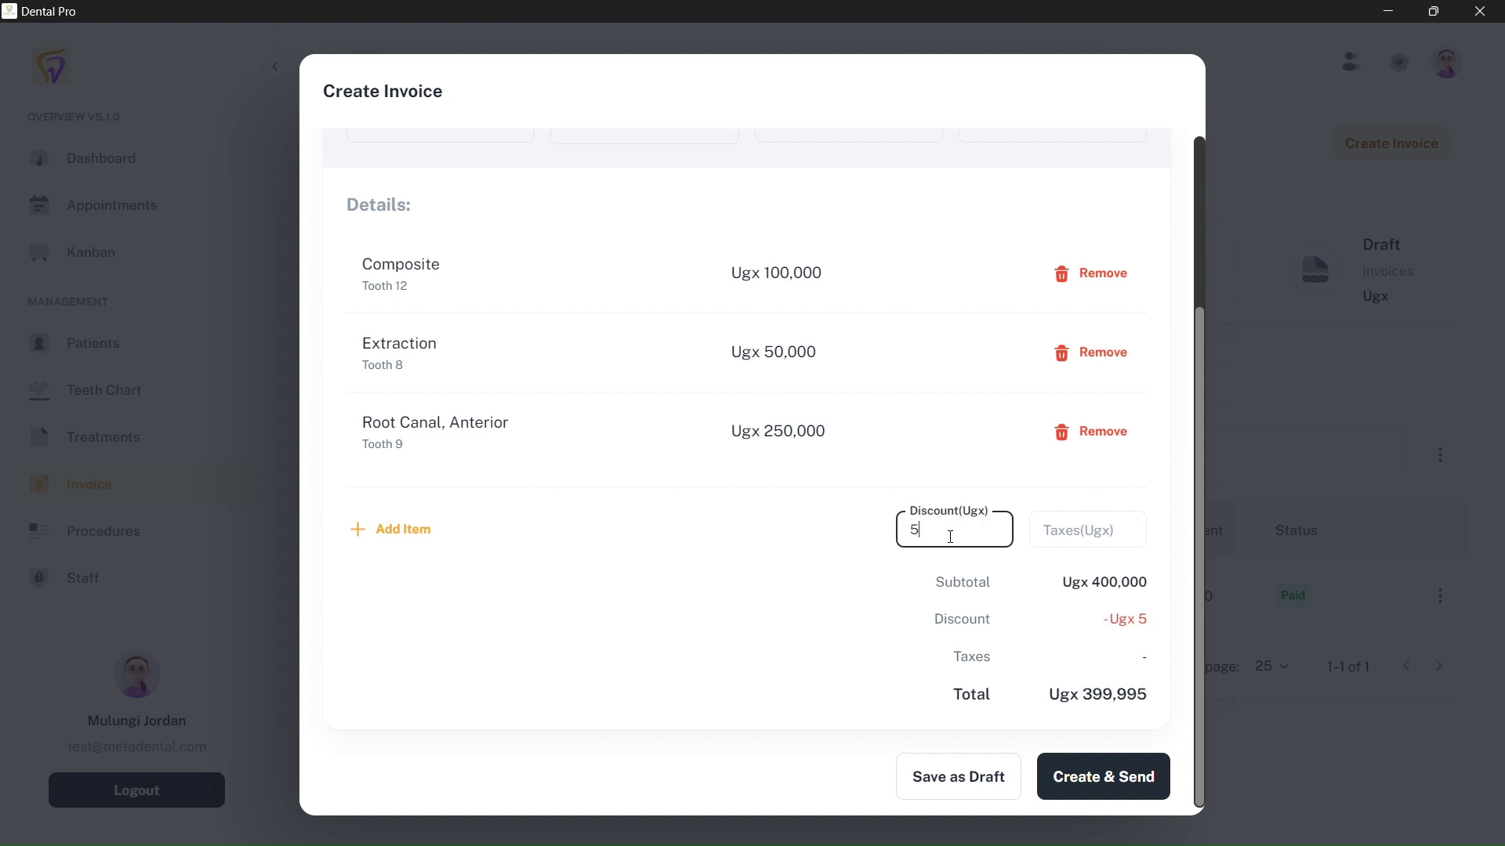
type("0000")
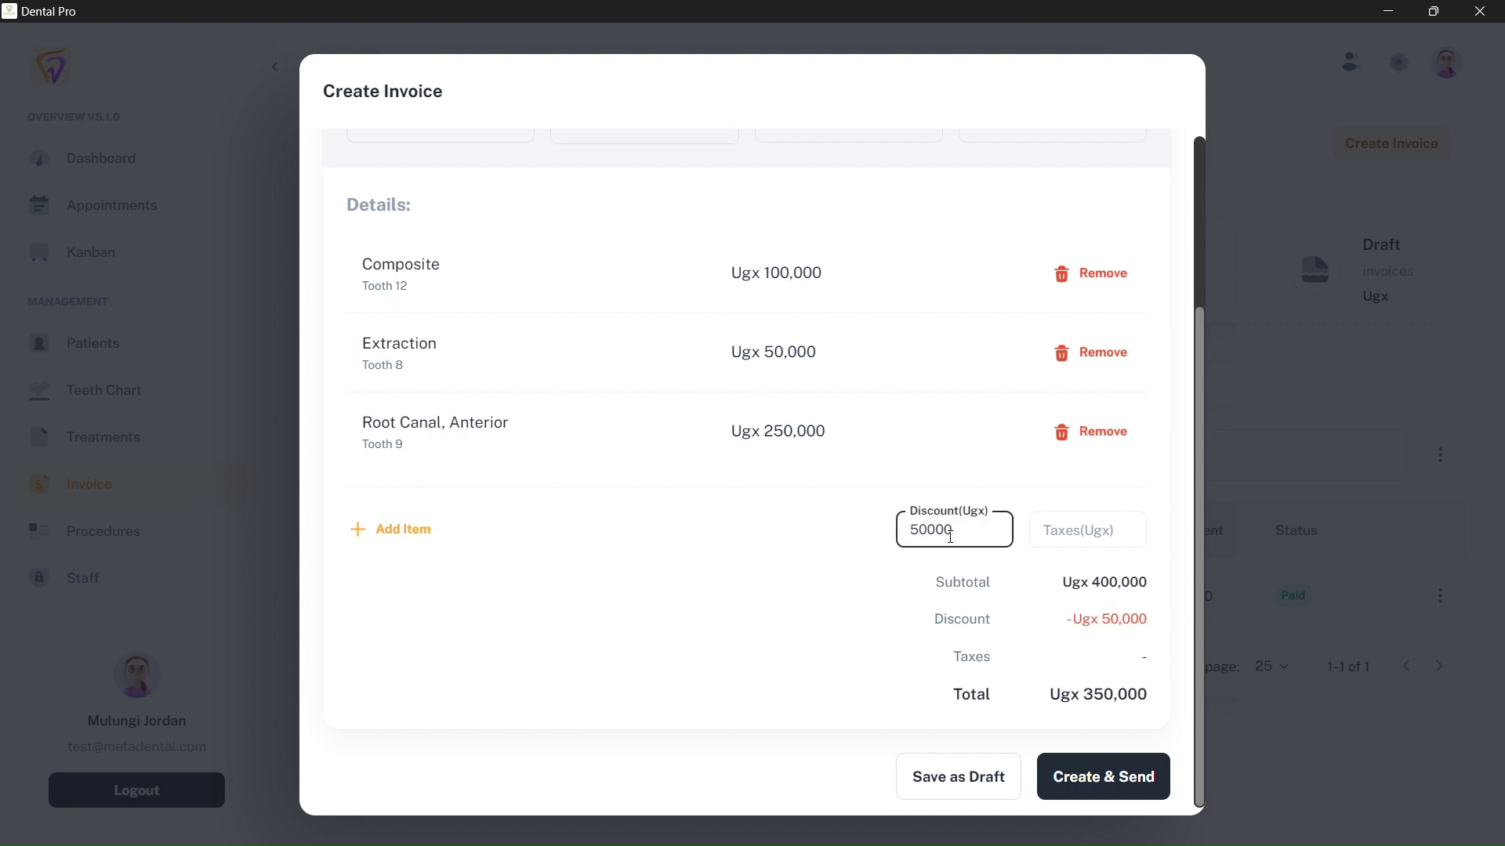
left_click(1073, 534)
type("10000")
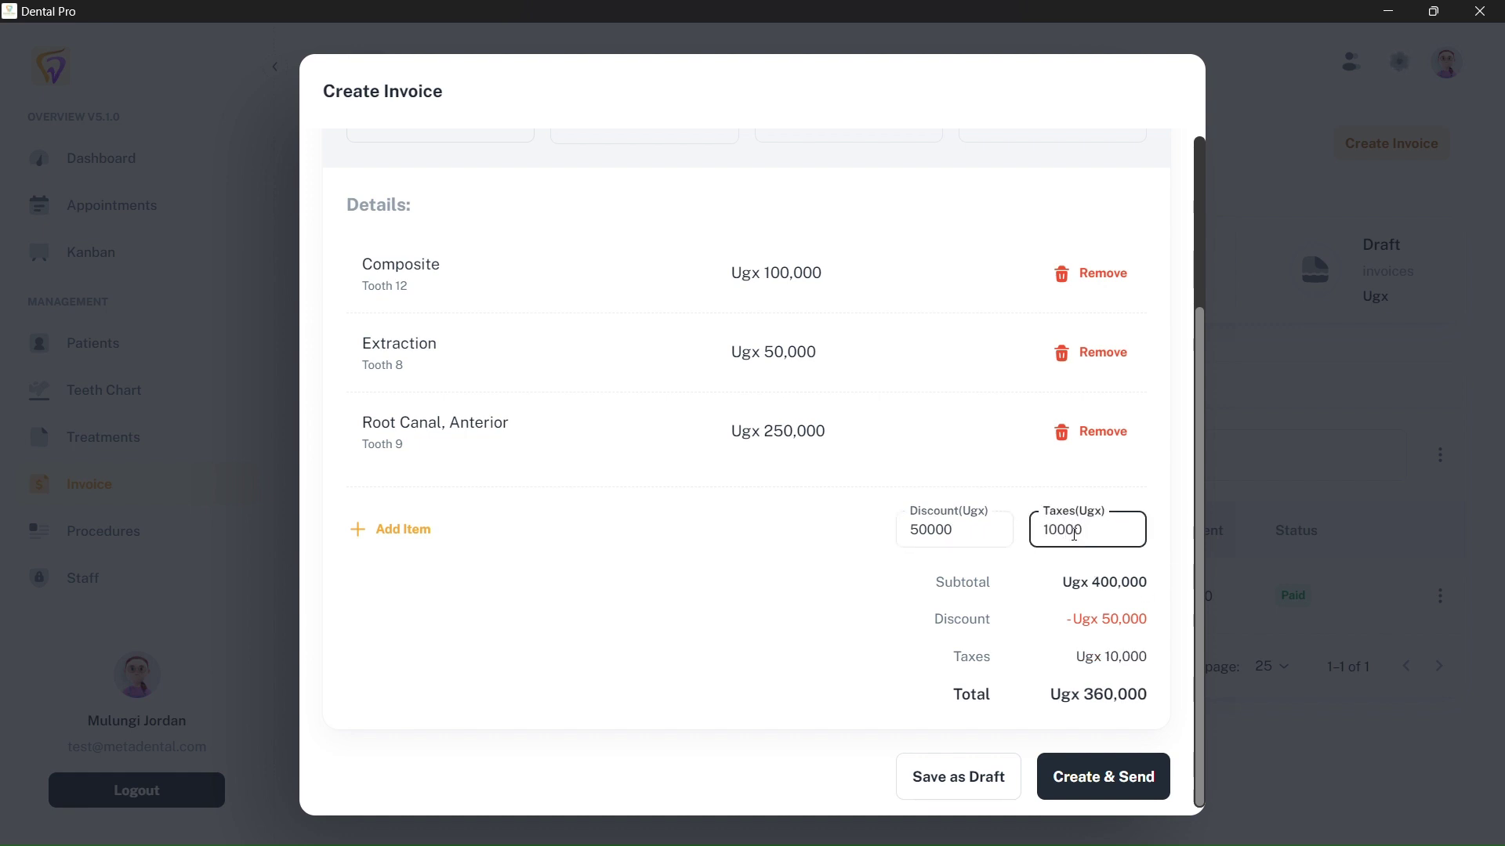
left_click(1081, 775)
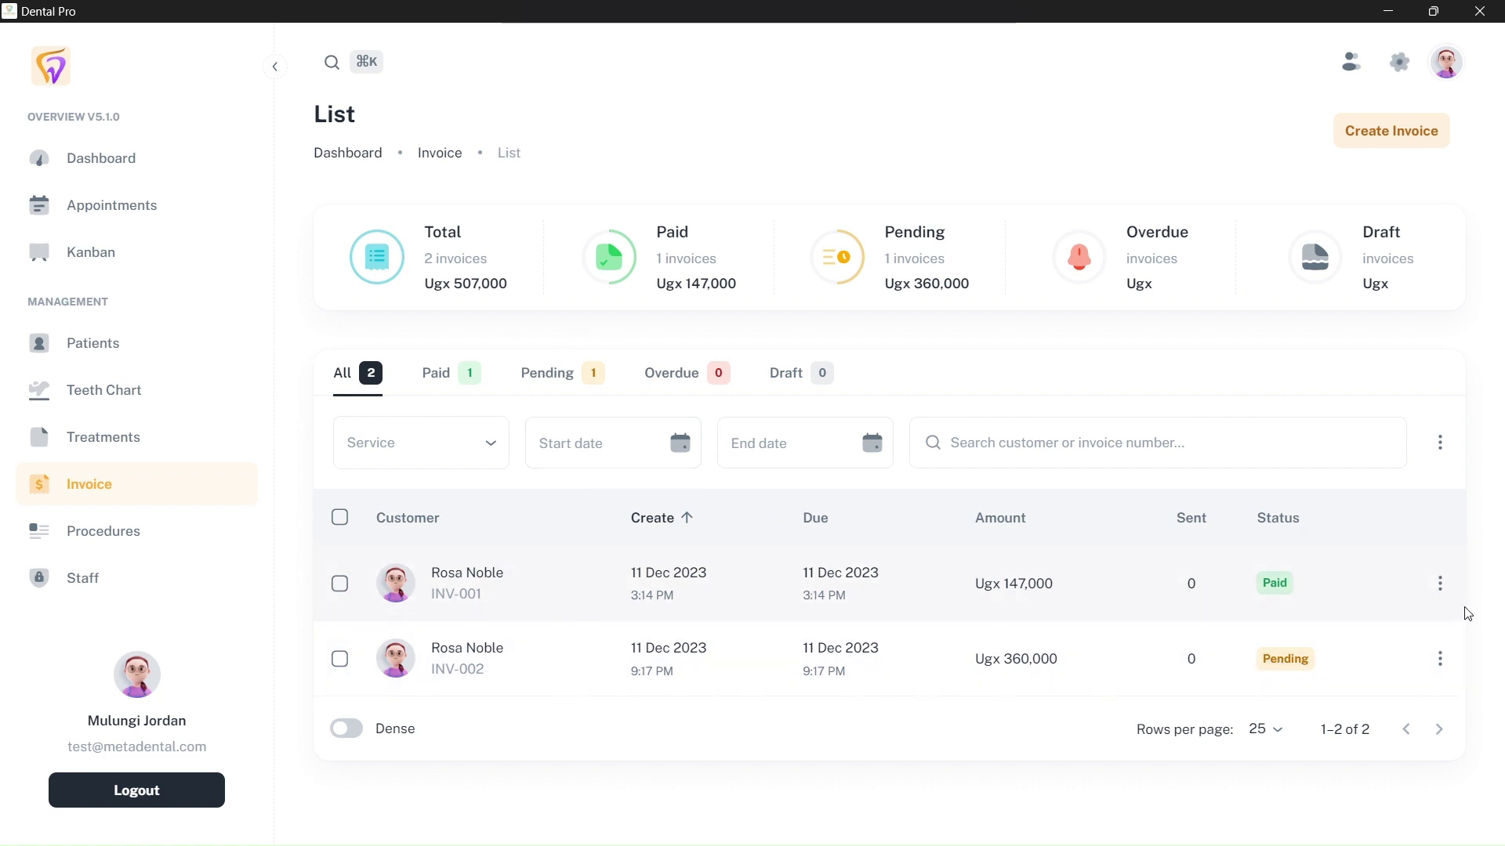
- Open the new pending invoice for editing to view its details, and return to the invoice list without changes
left_click(1439, 663)
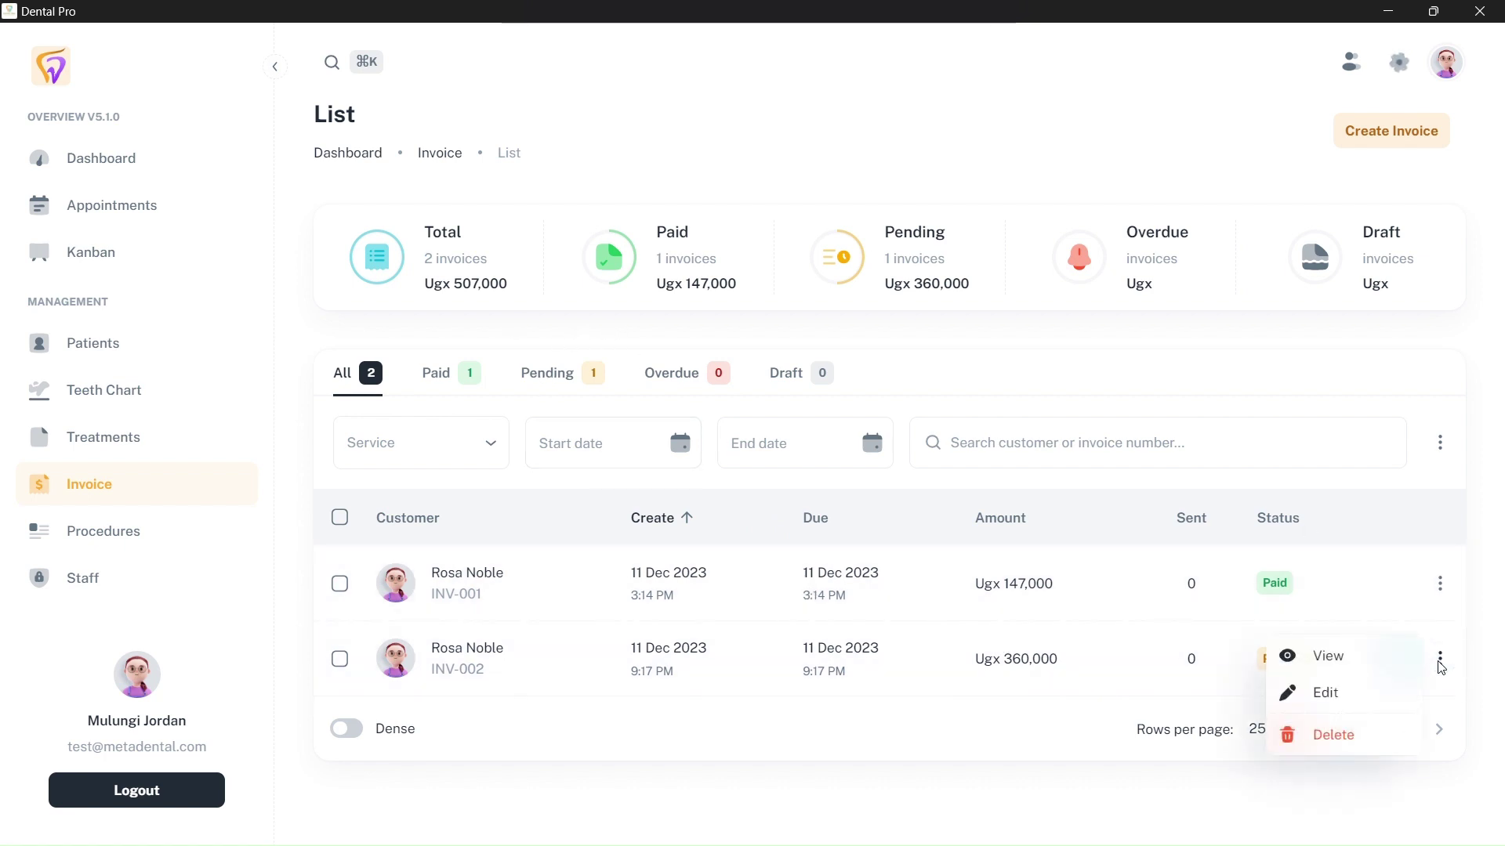
left_click(798, 733)
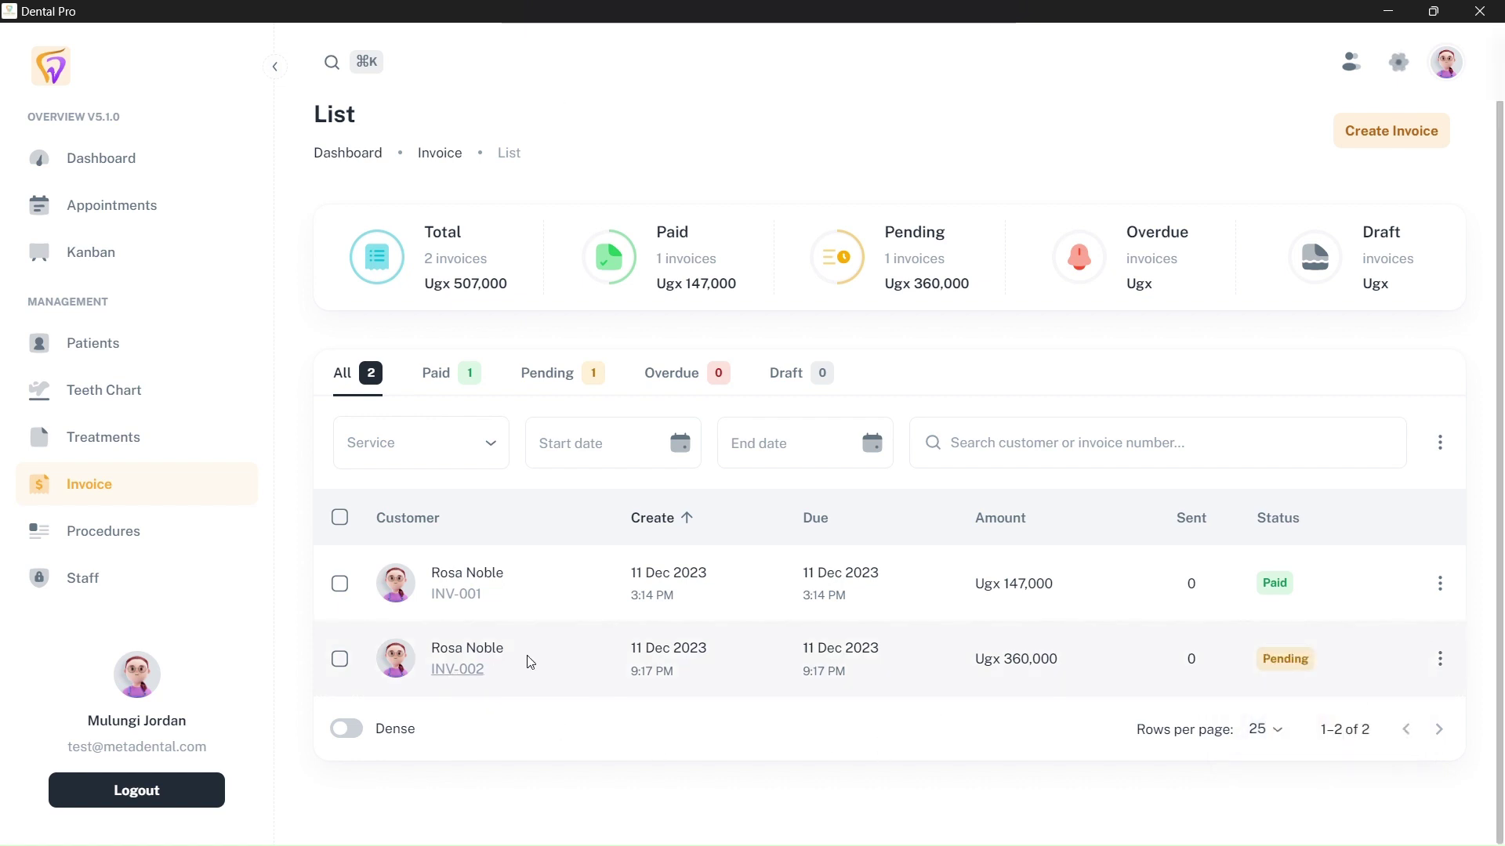
left_click(1440, 658)
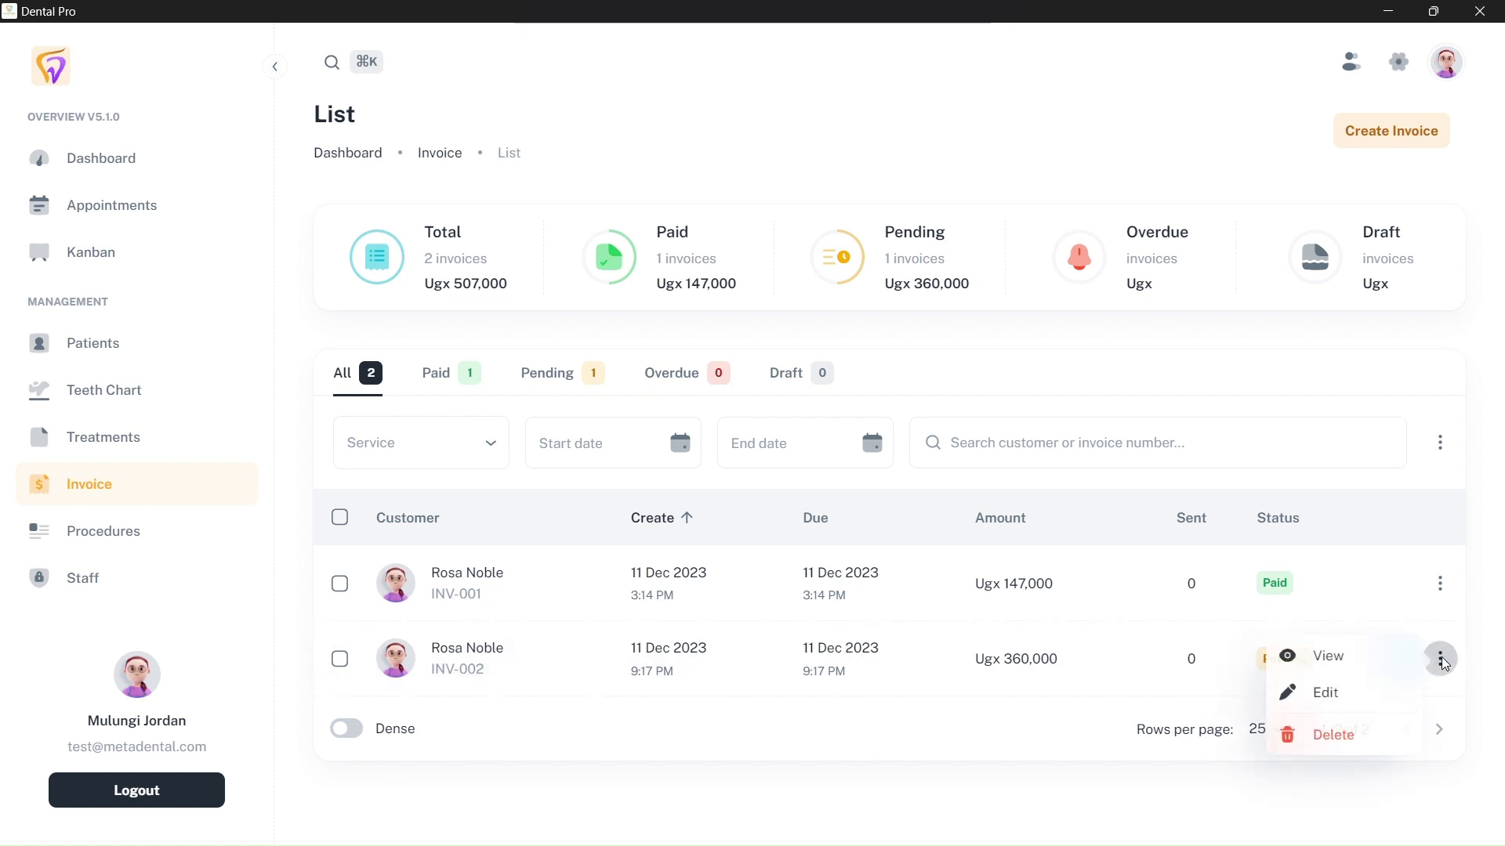
left_click(1323, 694)
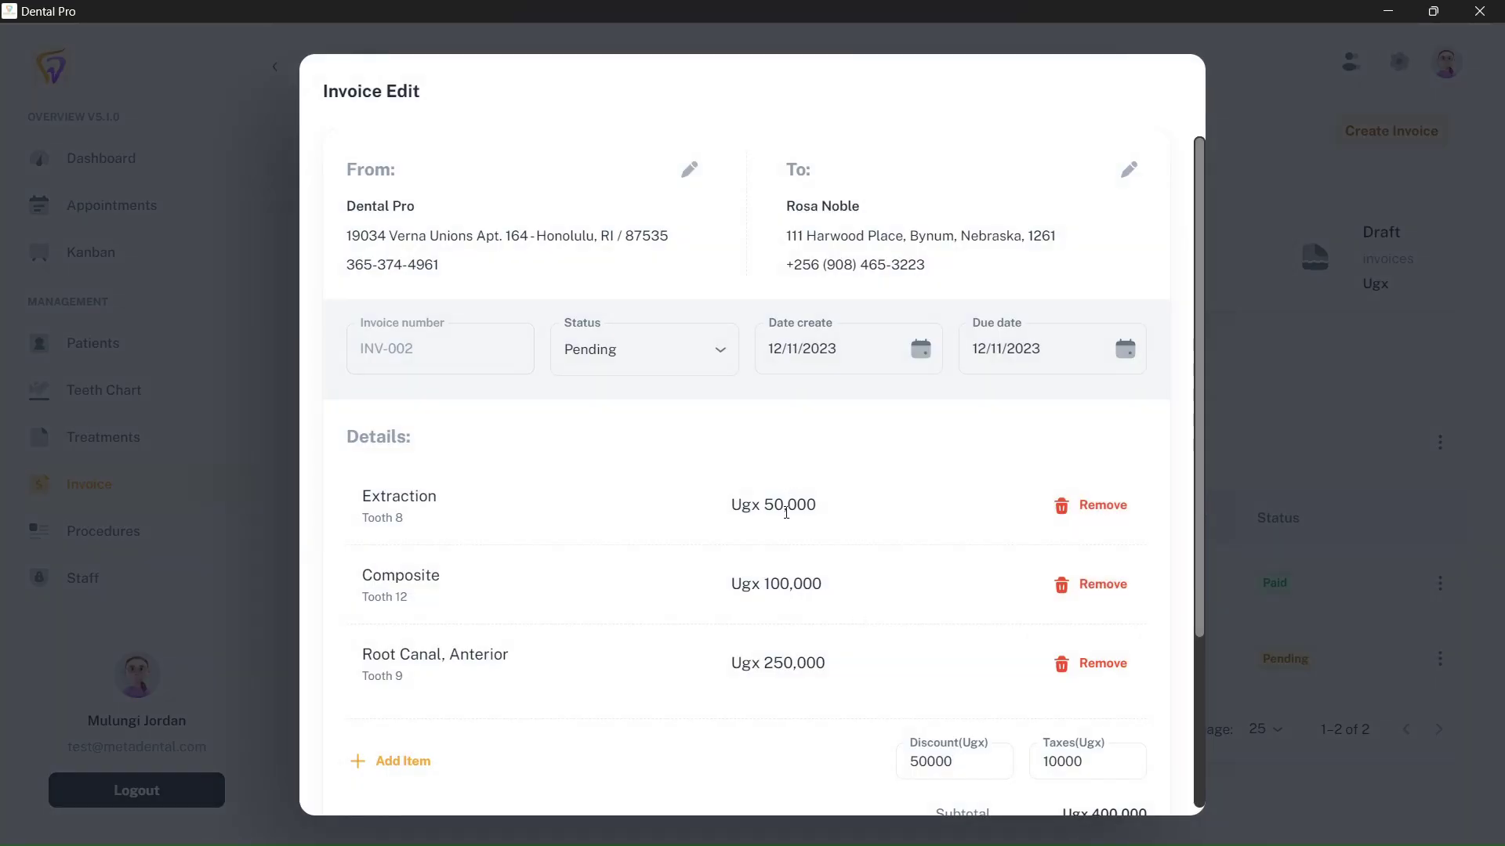
left_click(1285, 513)
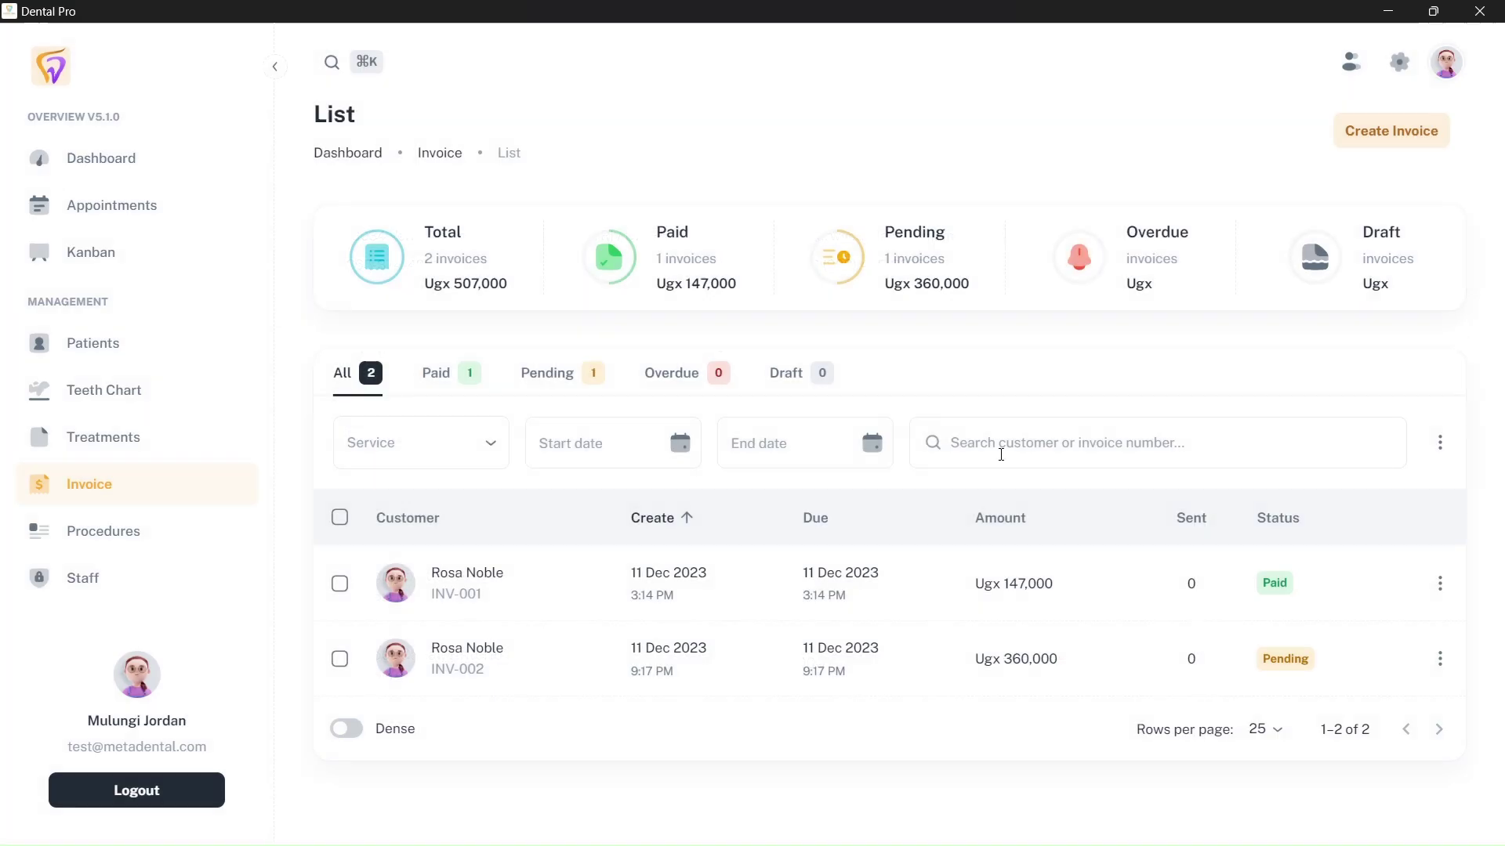
scroll(418, 580, "down", 1)
scroll(418, 581, "up", 1)
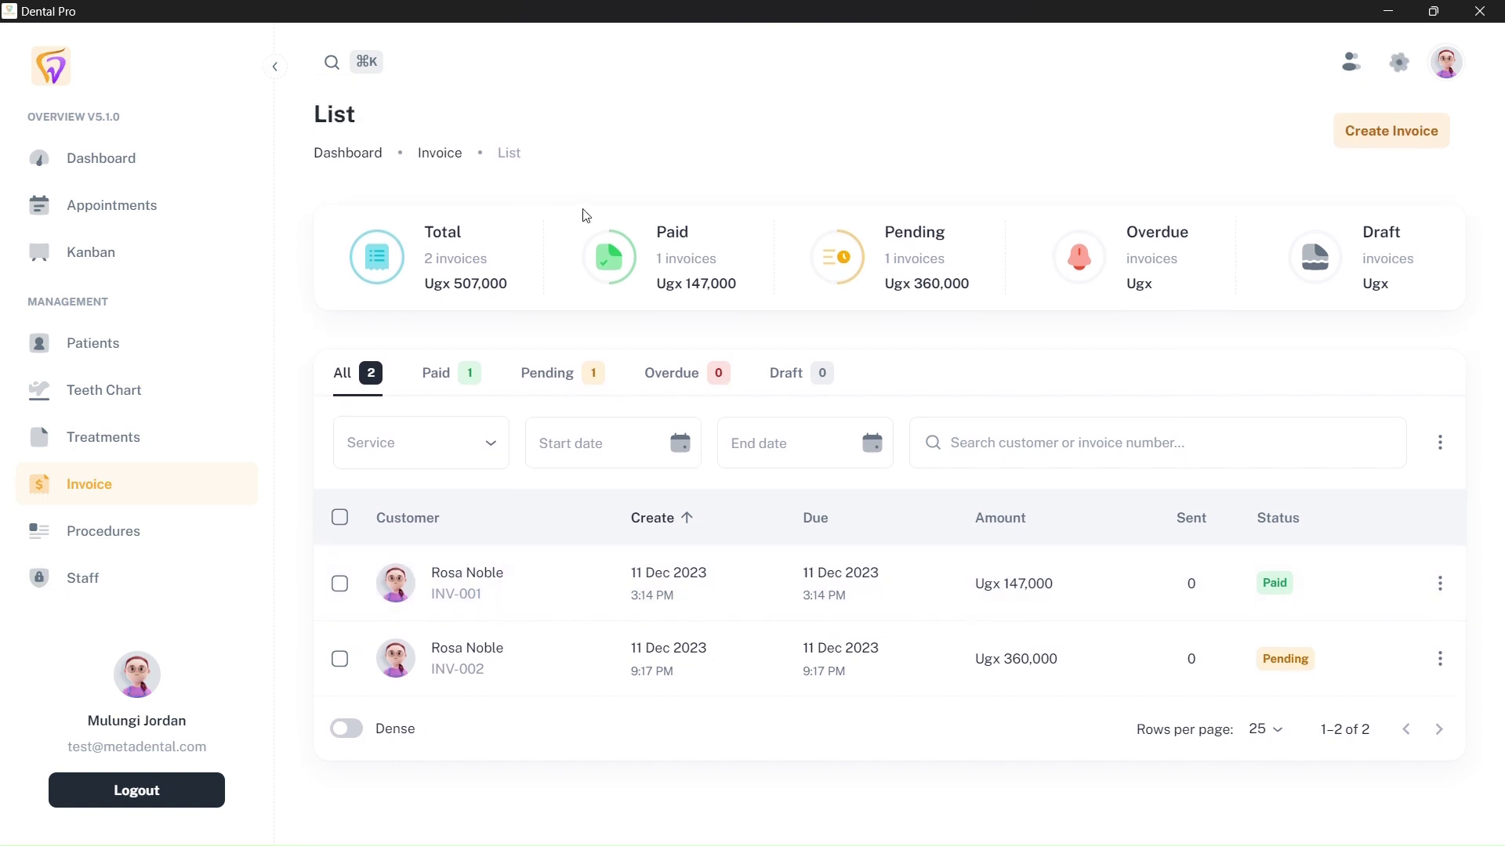
- Open the Procedures list and look through all its entries
left_click(116, 529)
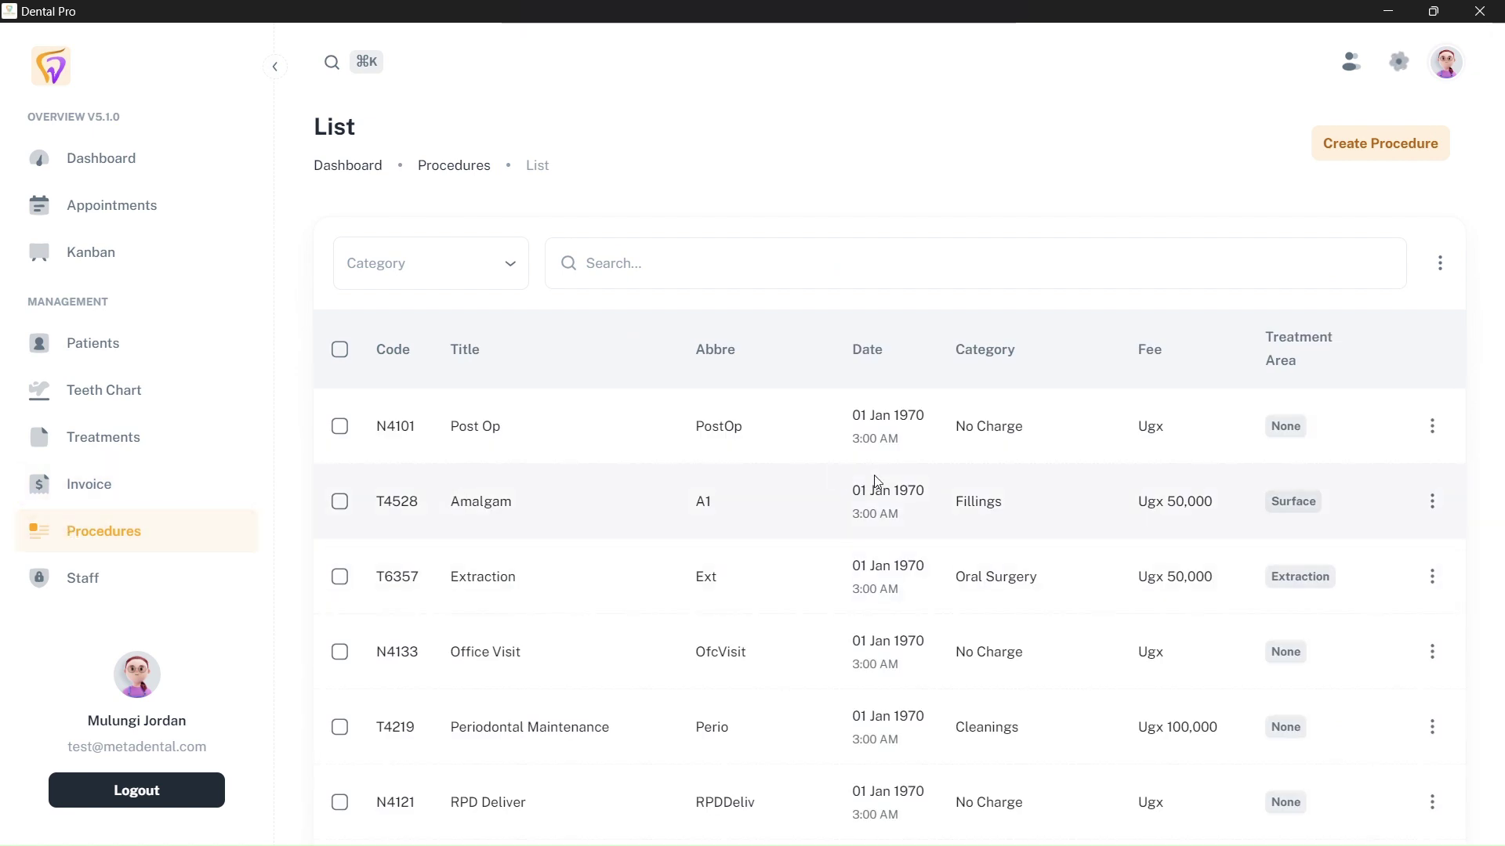
scroll(876, 481, "down", 15)
scroll(876, 482, "up", 15)
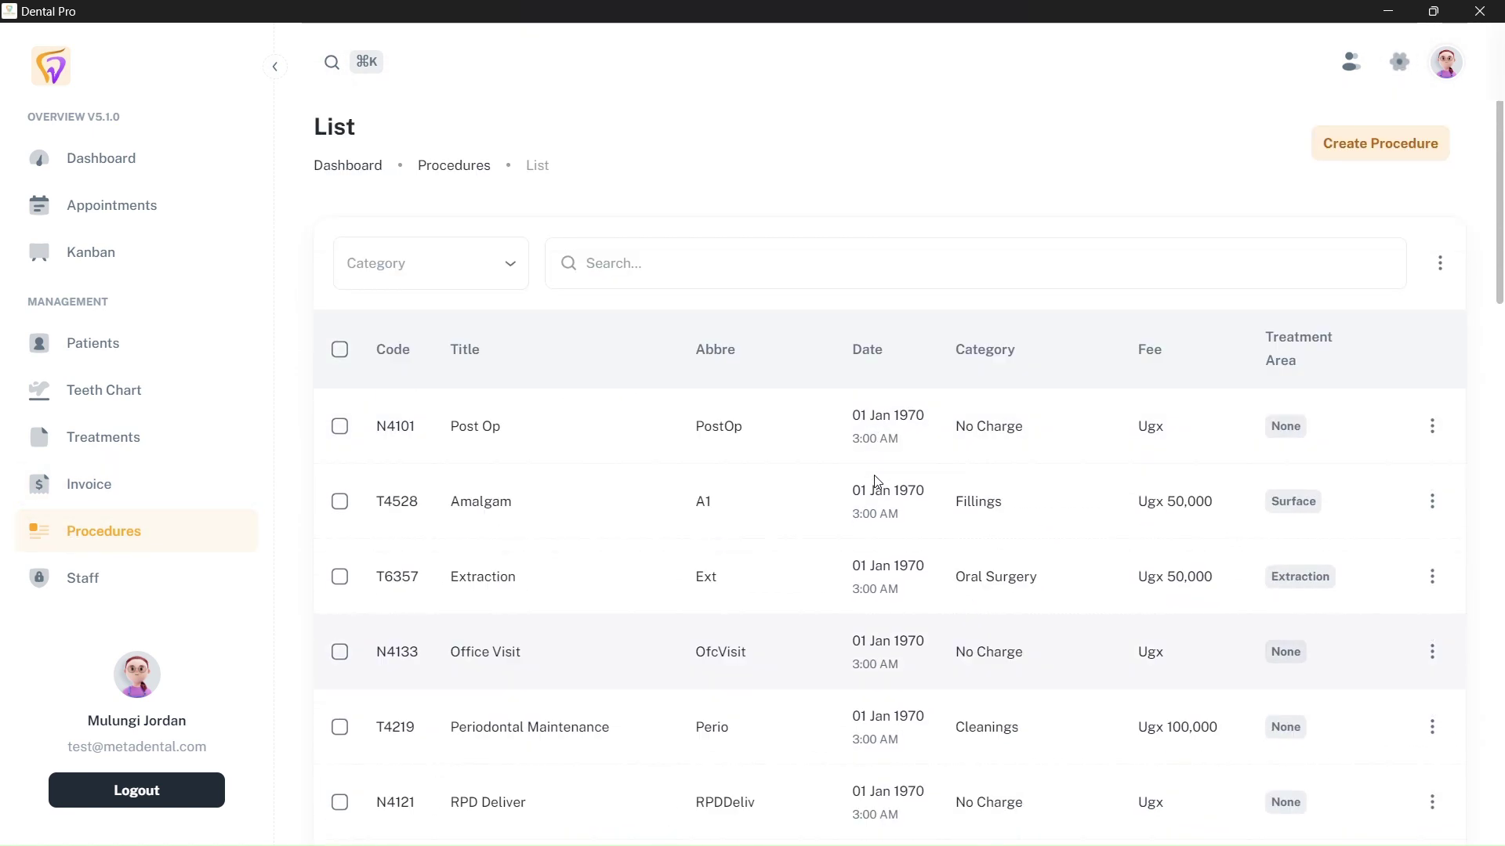
- Open the form for creating a procedure, view its fields and treatment area options, and close it without creating anything
left_click(1353, 148)
left_click(668, 240)
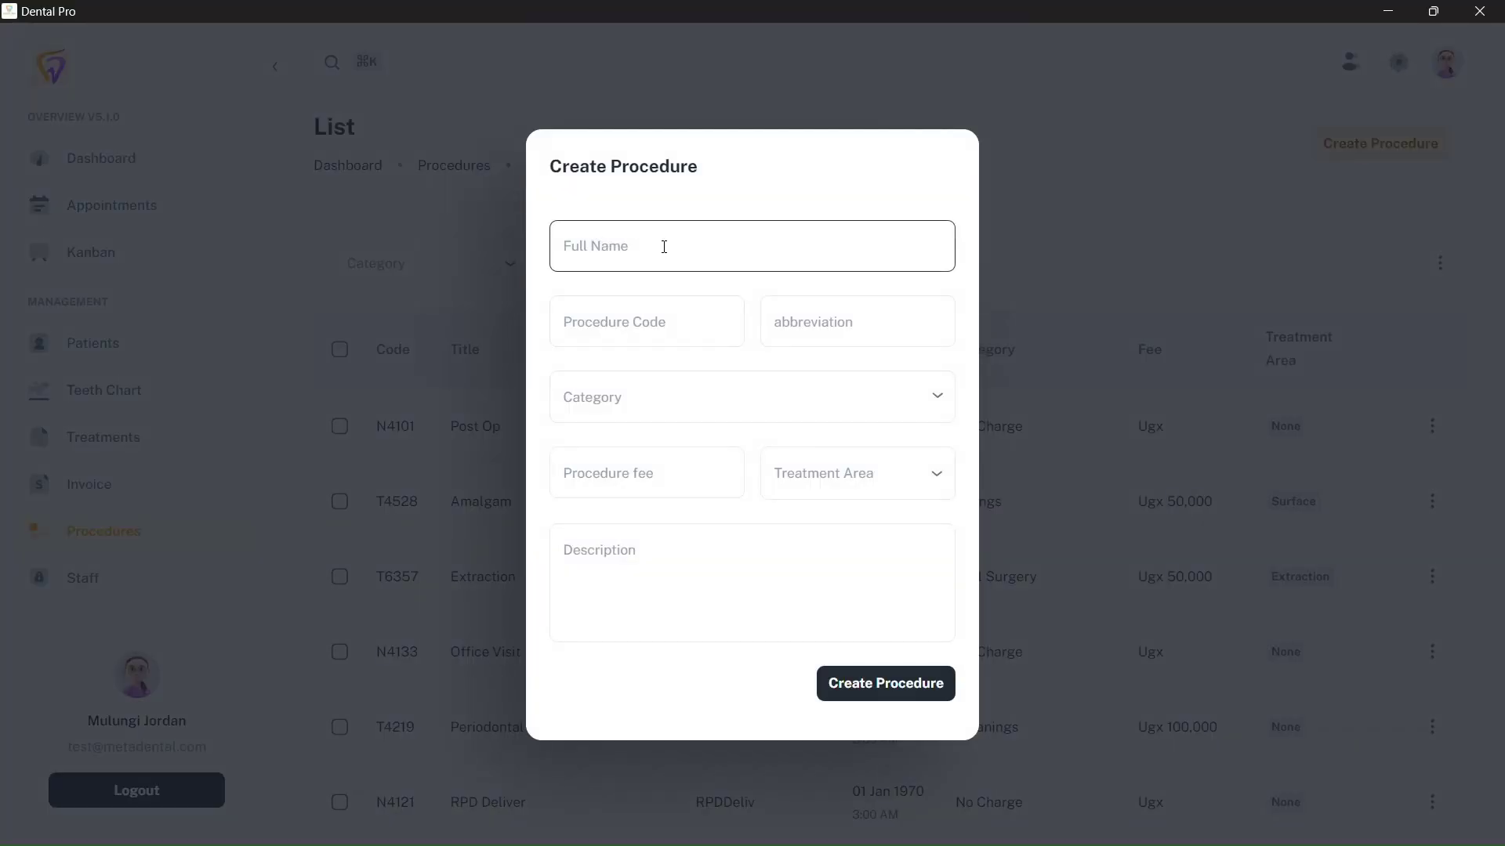
left_click(619, 327)
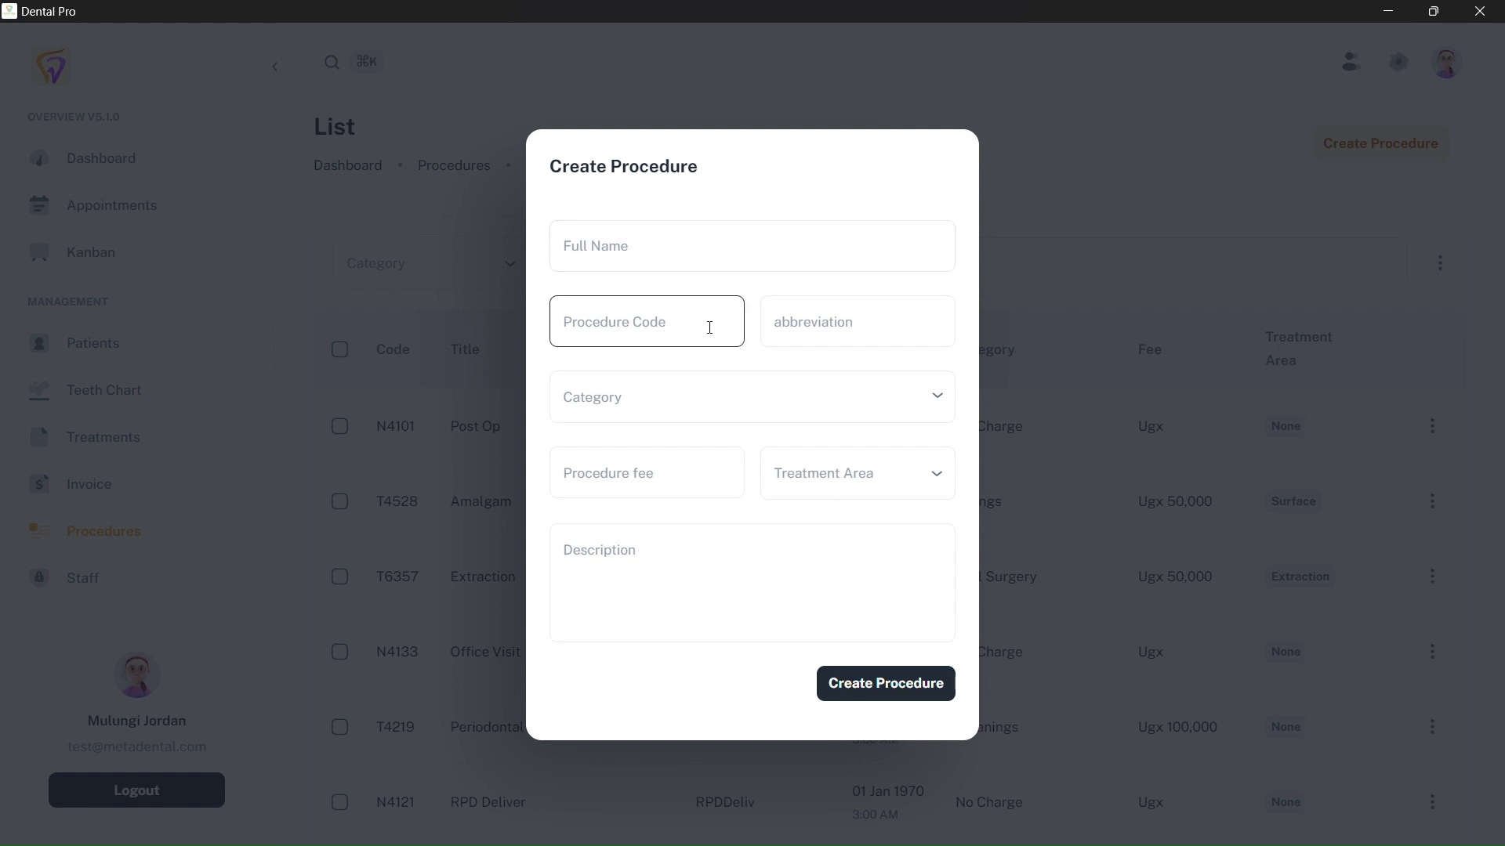
left_click(873, 322)
left_click(678, 414)
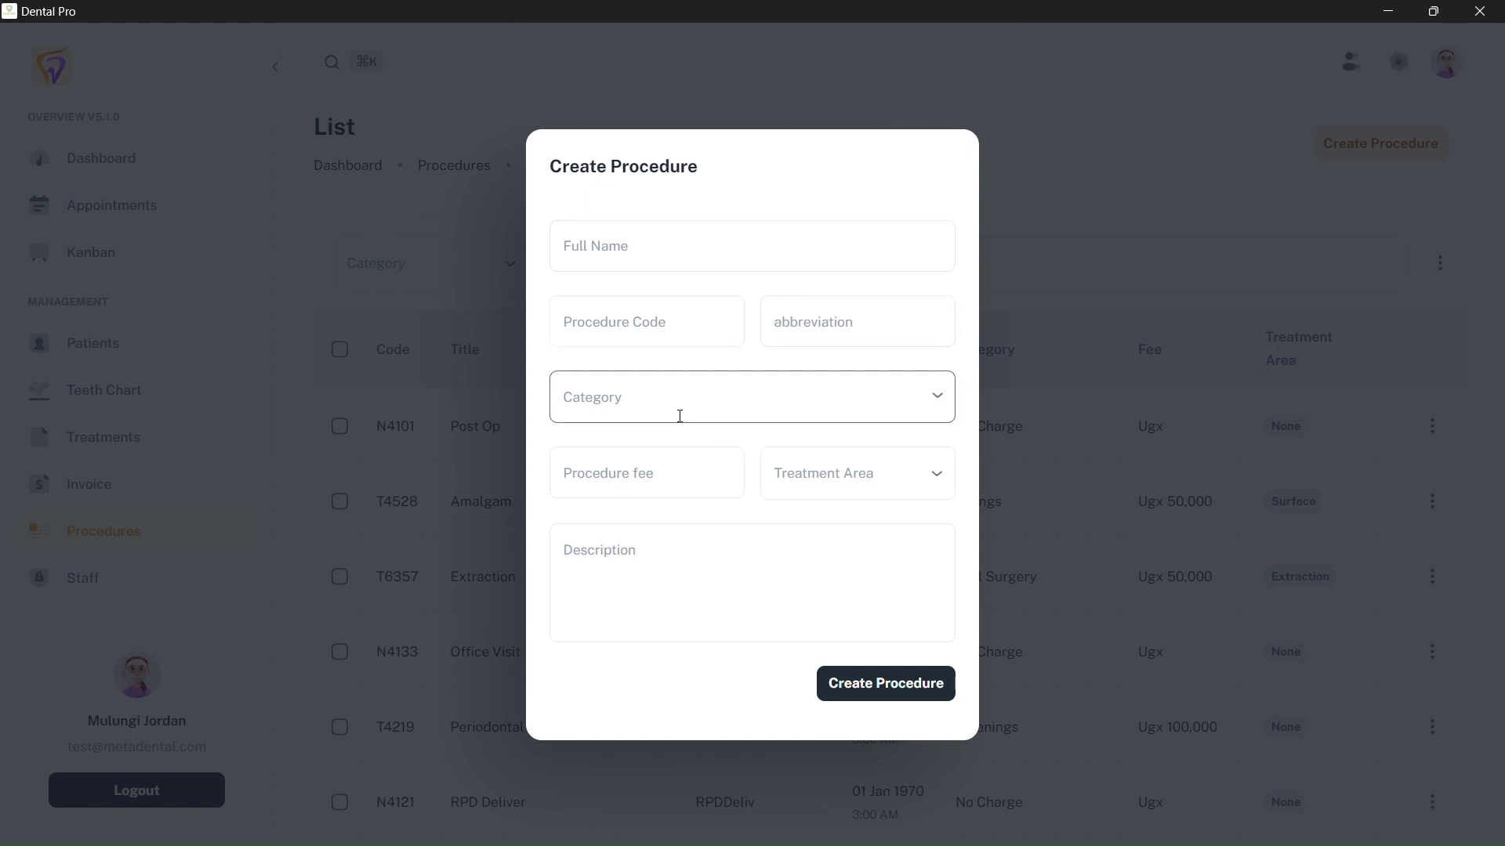
left_click(631, 469)
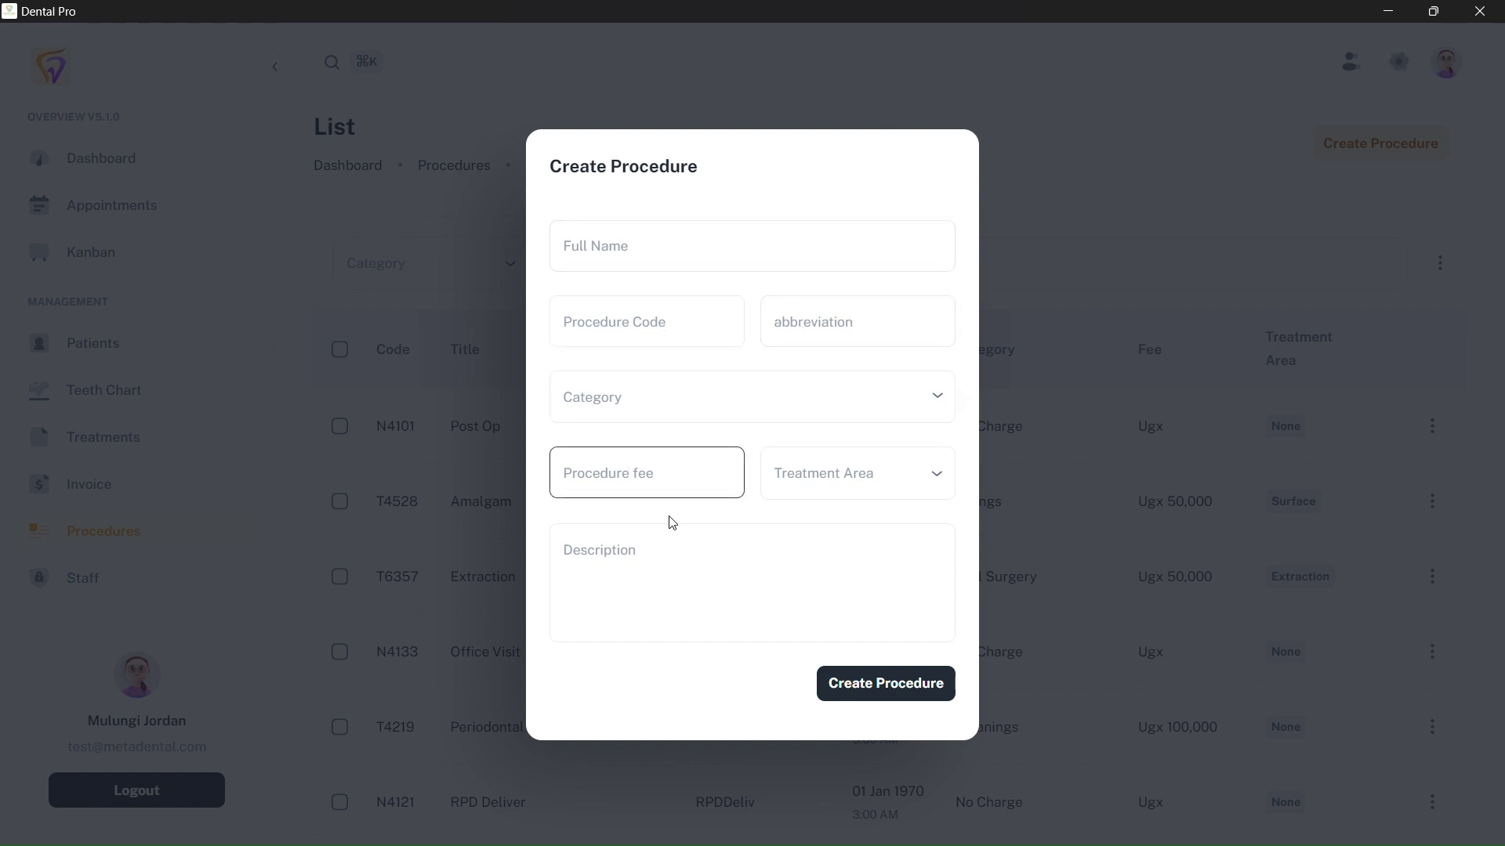
left_click(852, 486)
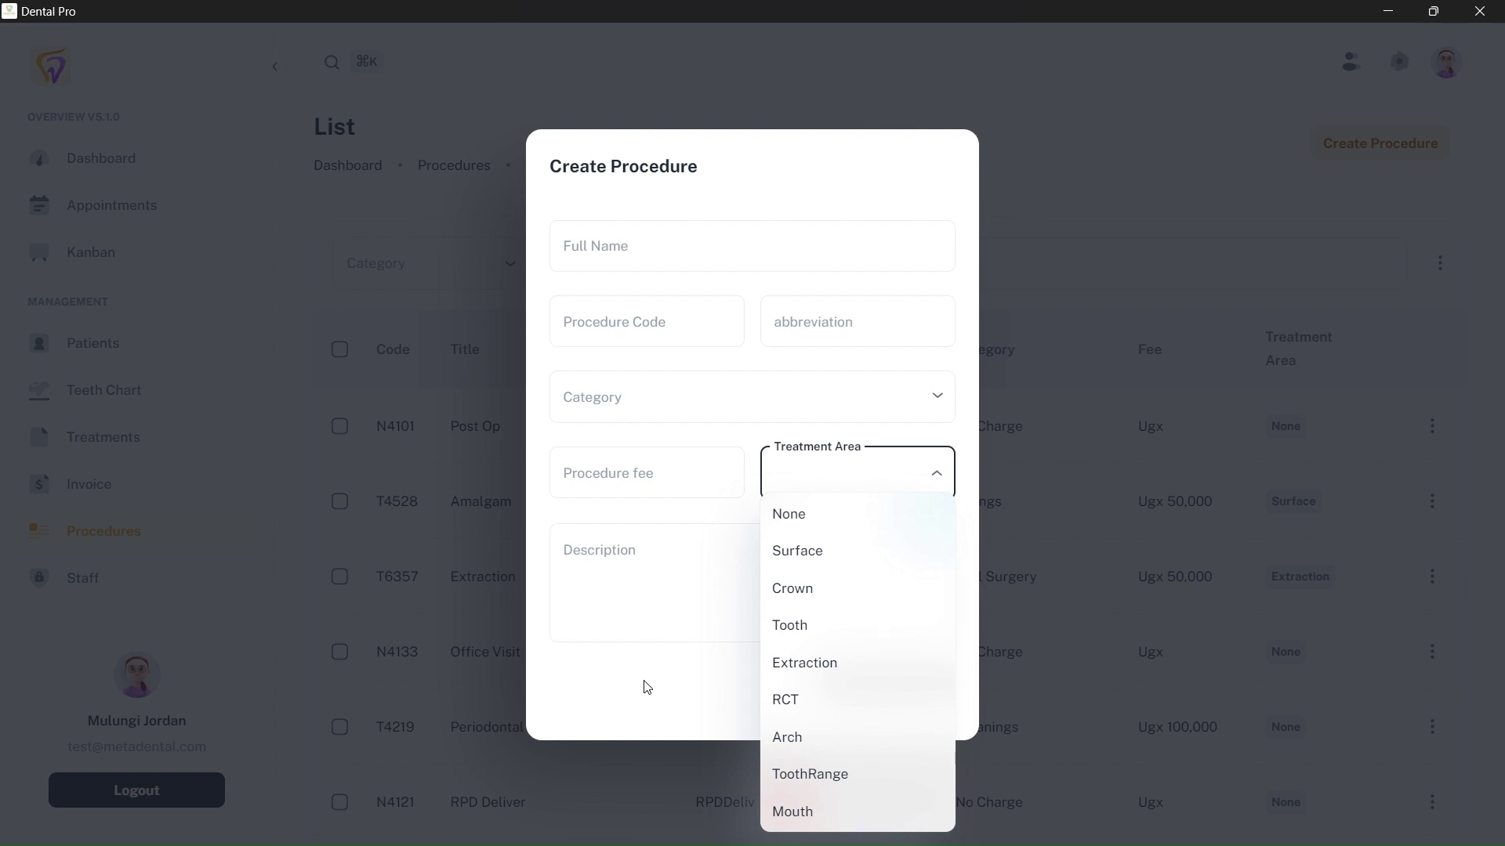
left_click(668, 695)
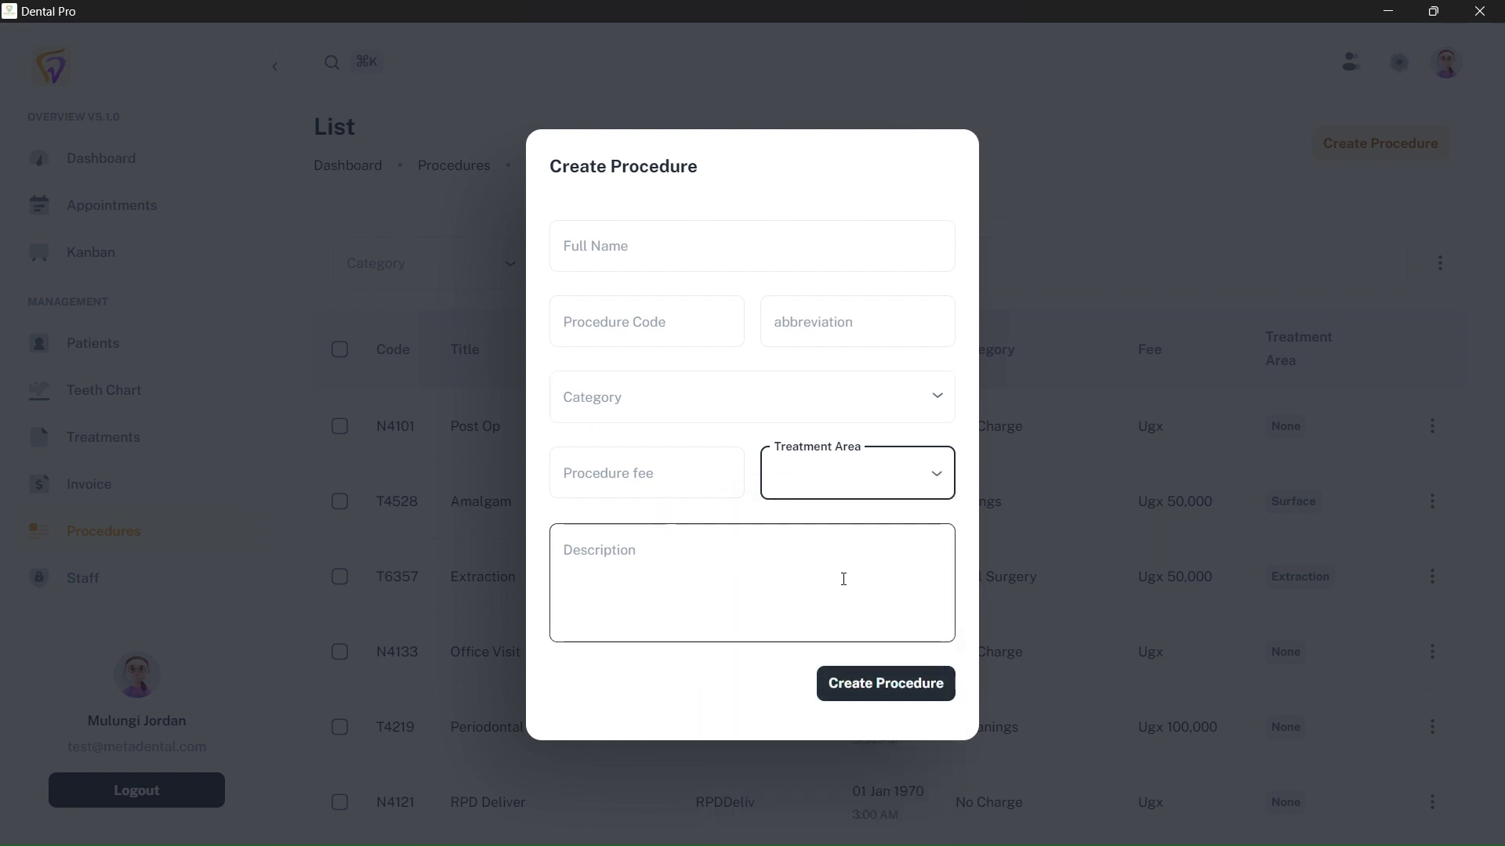
left_click(1059, 553)
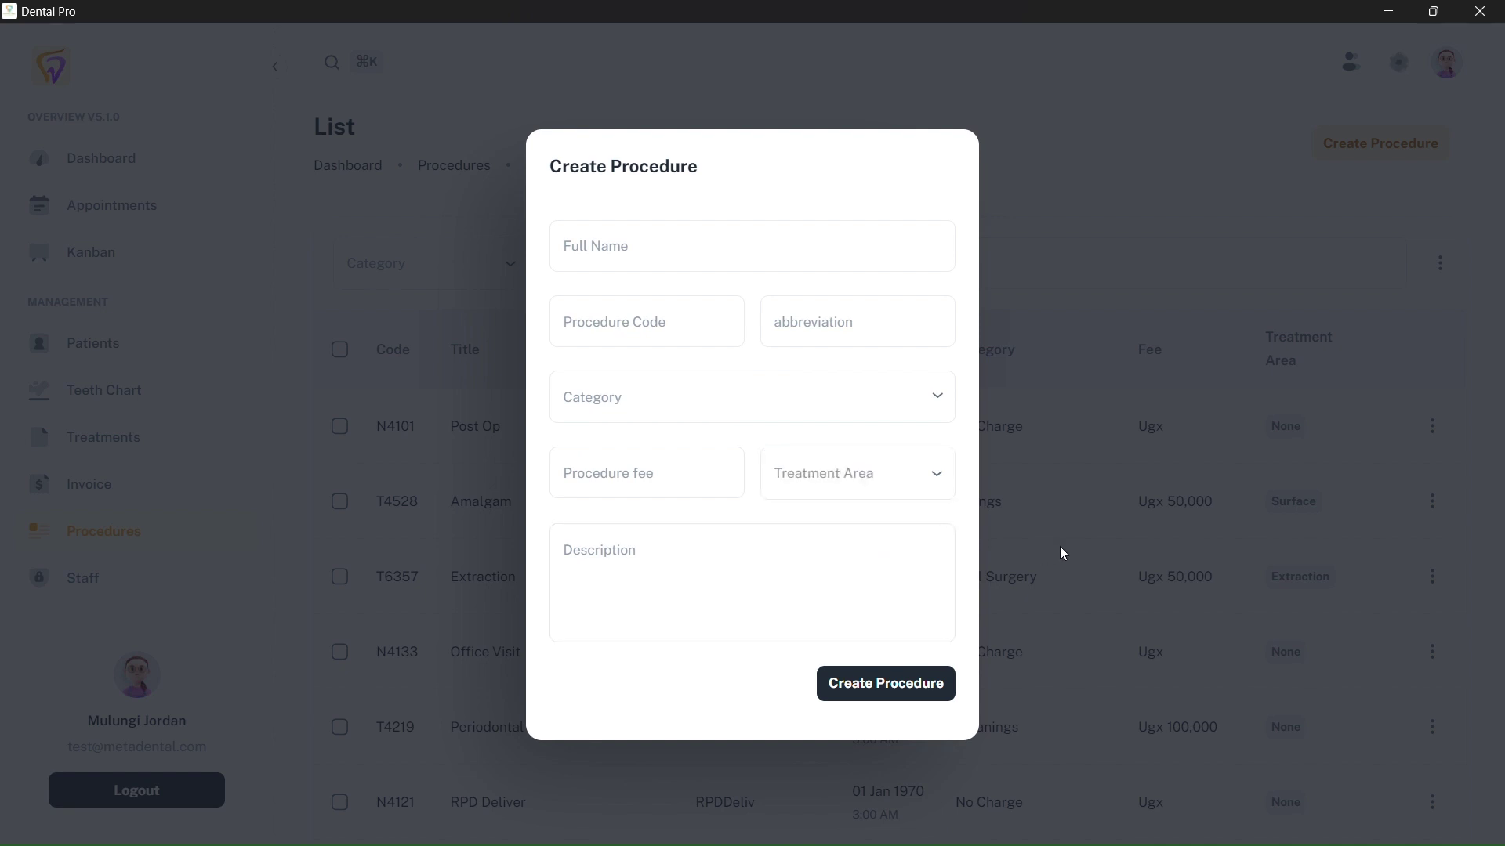
- Browse the procedures, open Periodontal Maintenance for editing to view its details, and close it without changes
scroll(721, 564, "down", 1)
scroll(711, 578, "down", 13)
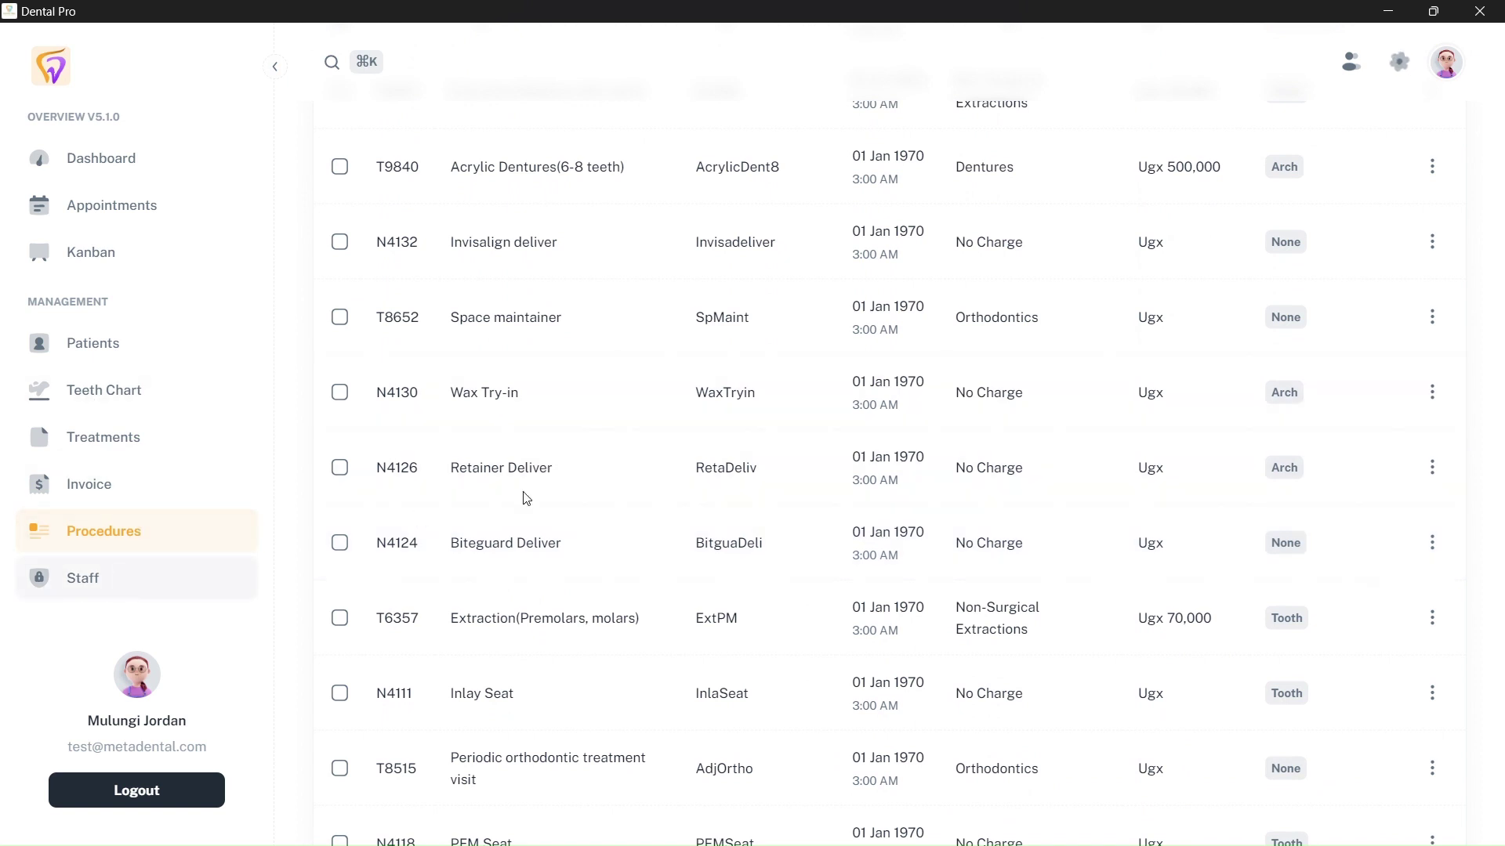
scroll(549, 493, "up", 8)
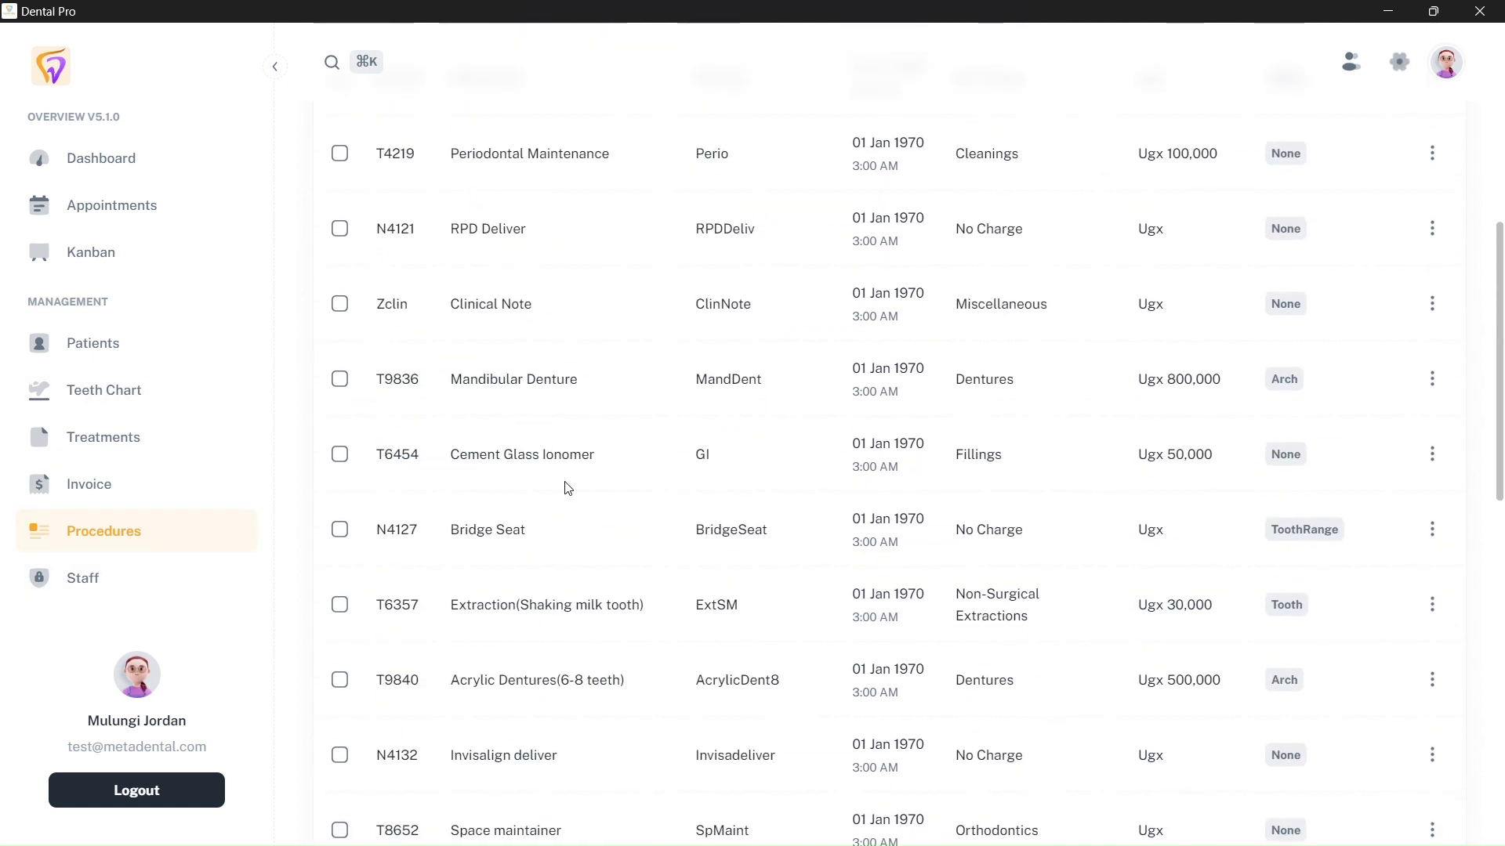
left_click(1430, 237)
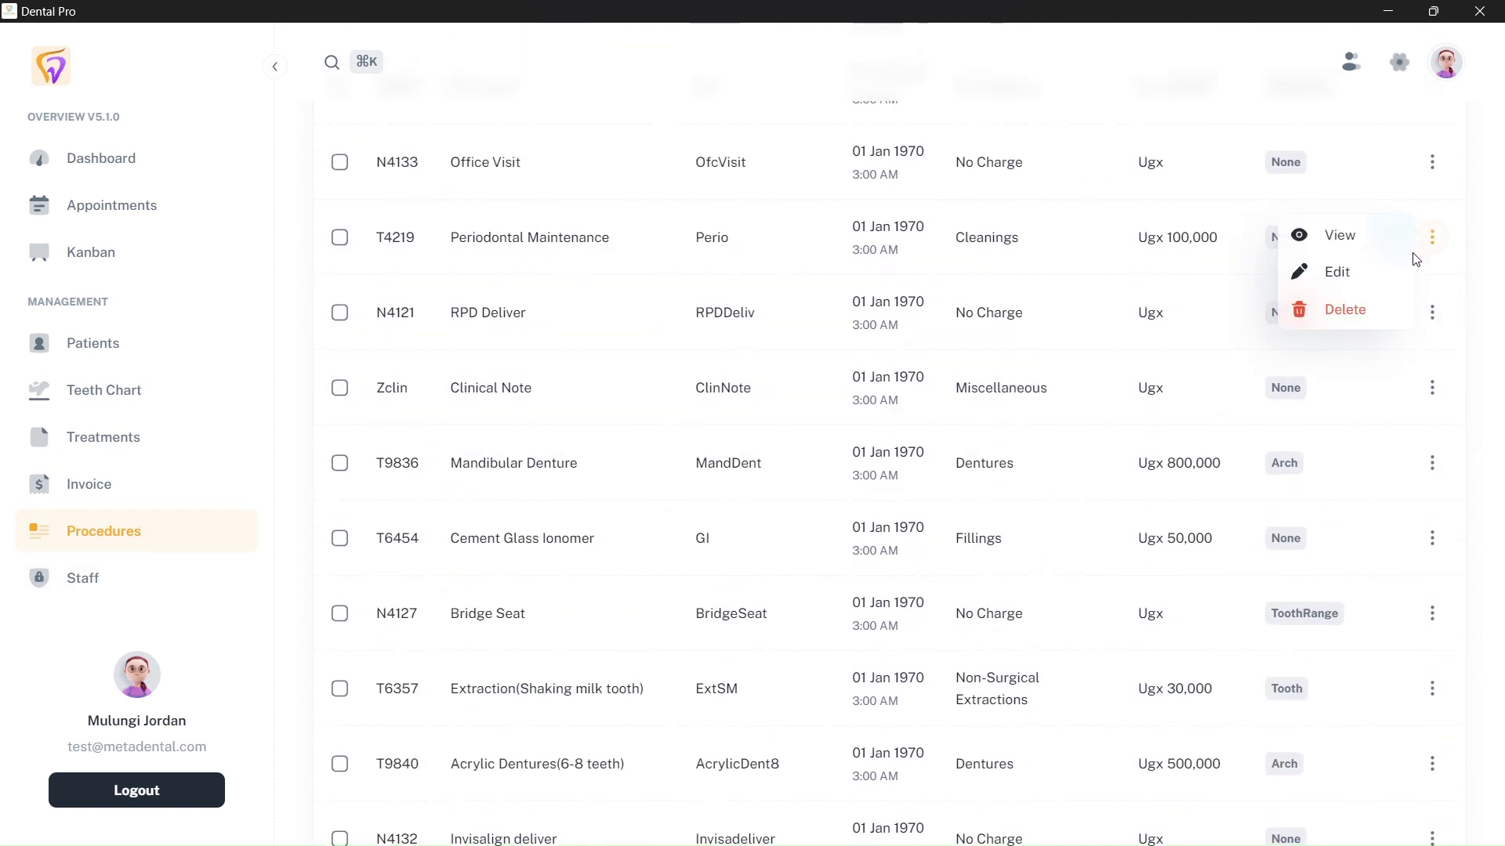
left_click(1349, 276)
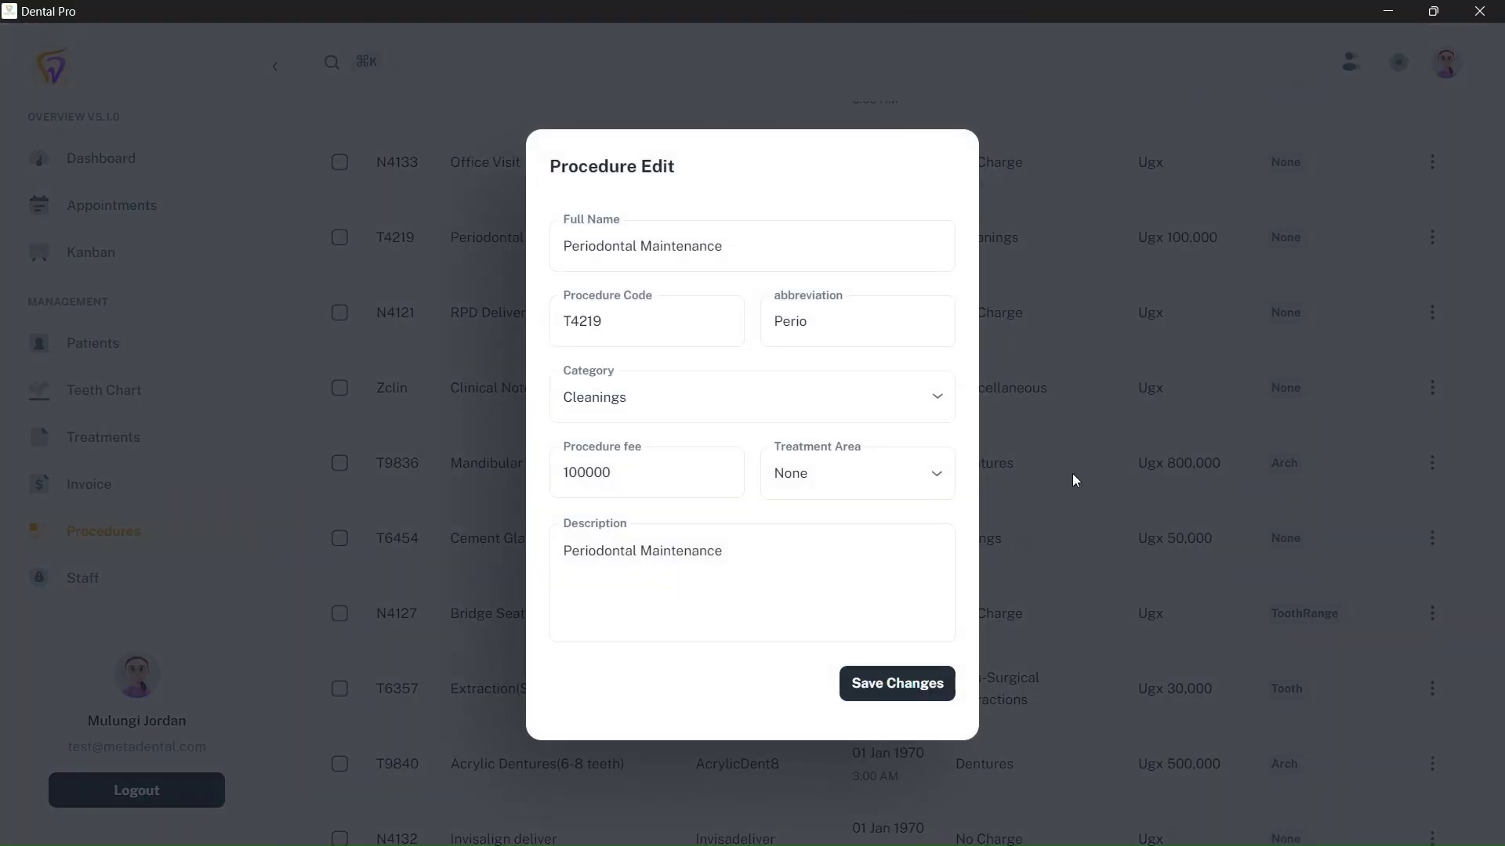
left_click(1072, 480)
scroll(941, 501, "up", 5)
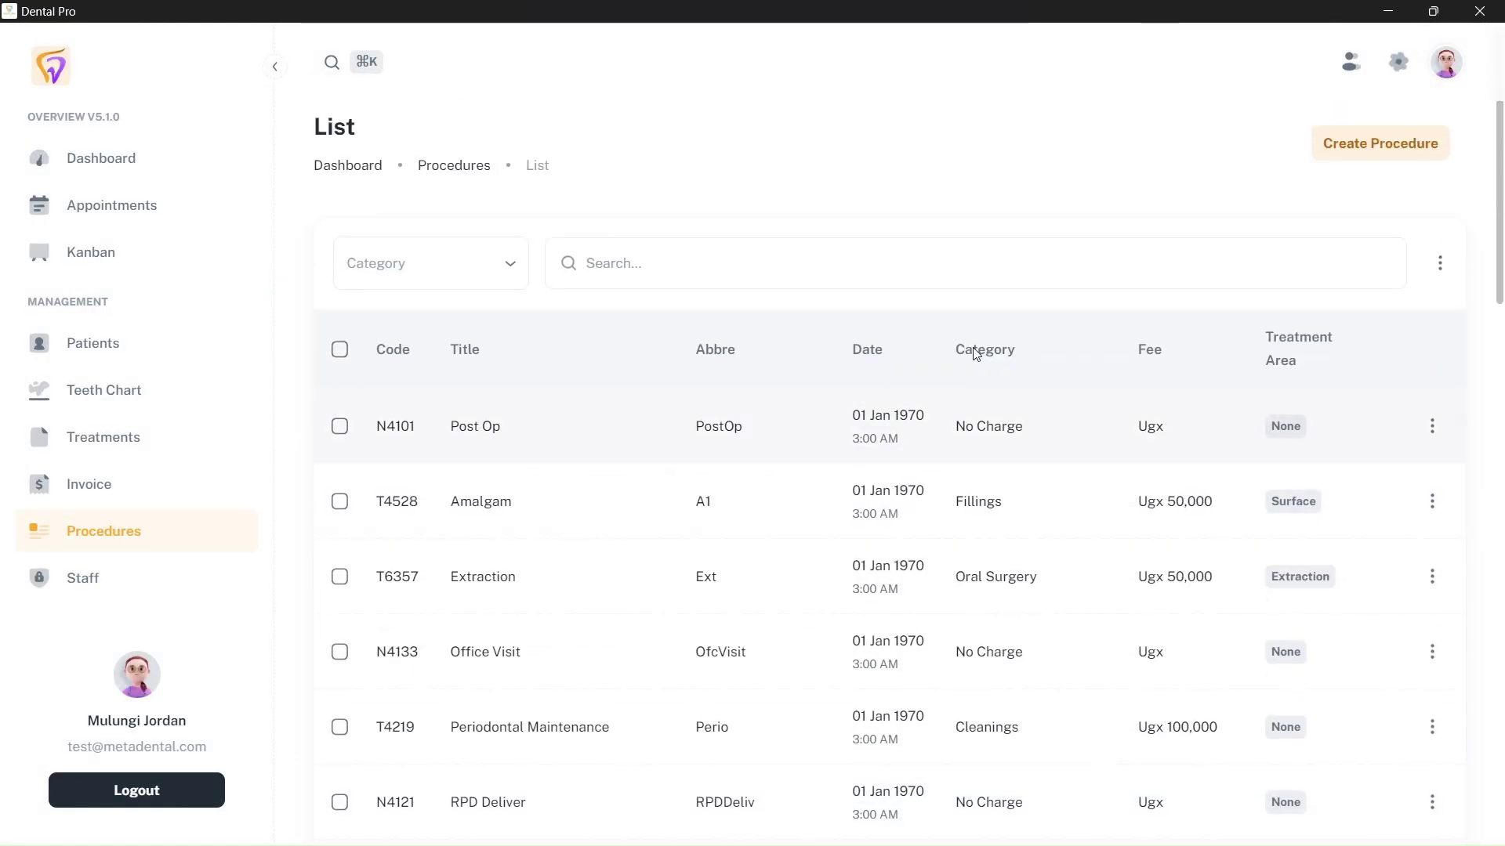
- Open the Staff list, review all fields of the staff creation form, and close it without creating a member
left_click(102, 581)
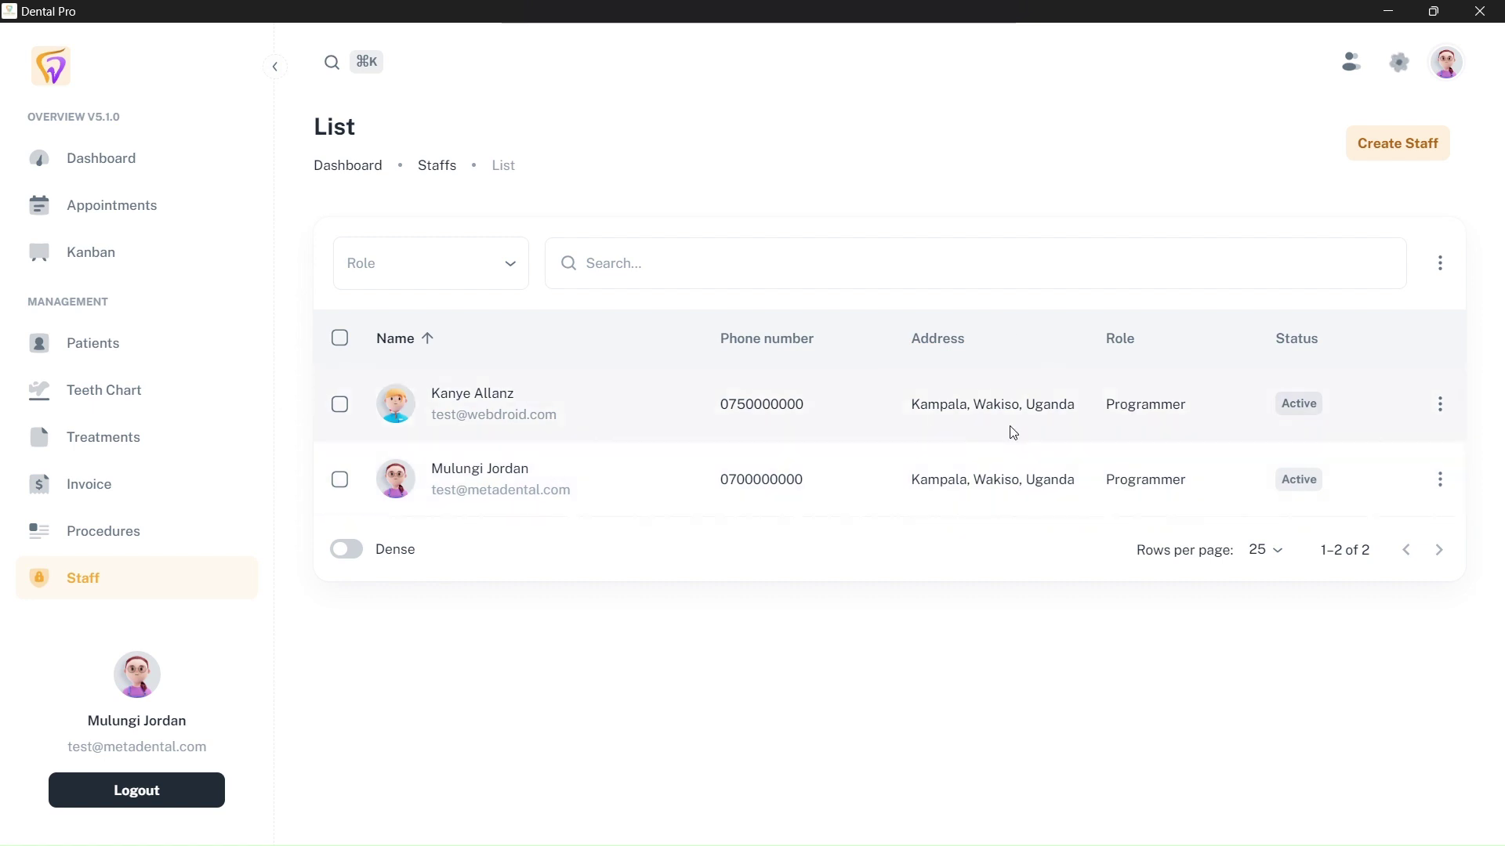
left_click(1400, 156)
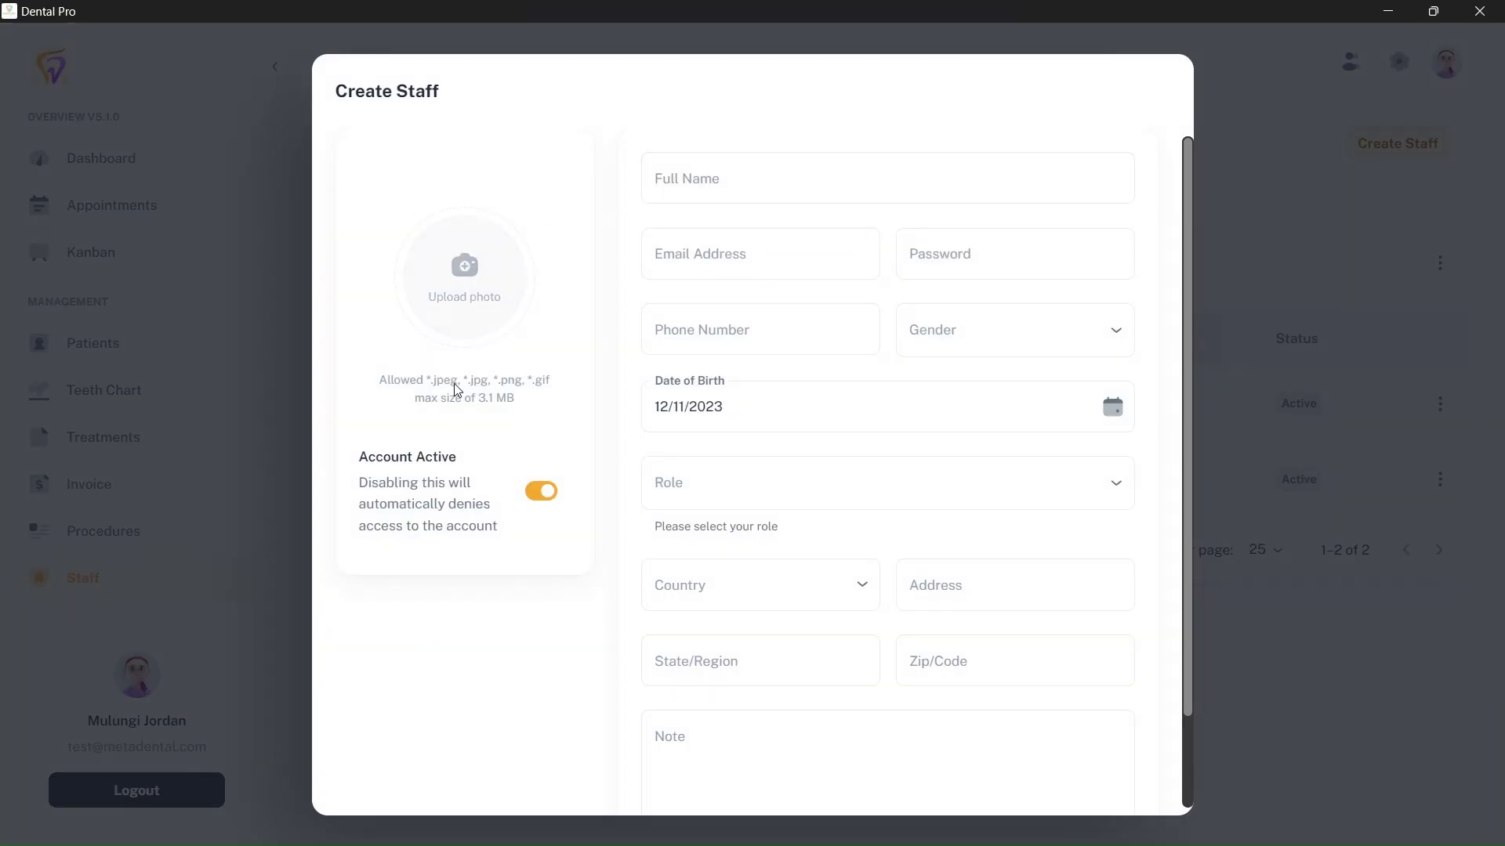
scroll(873, 406, "down", 2)
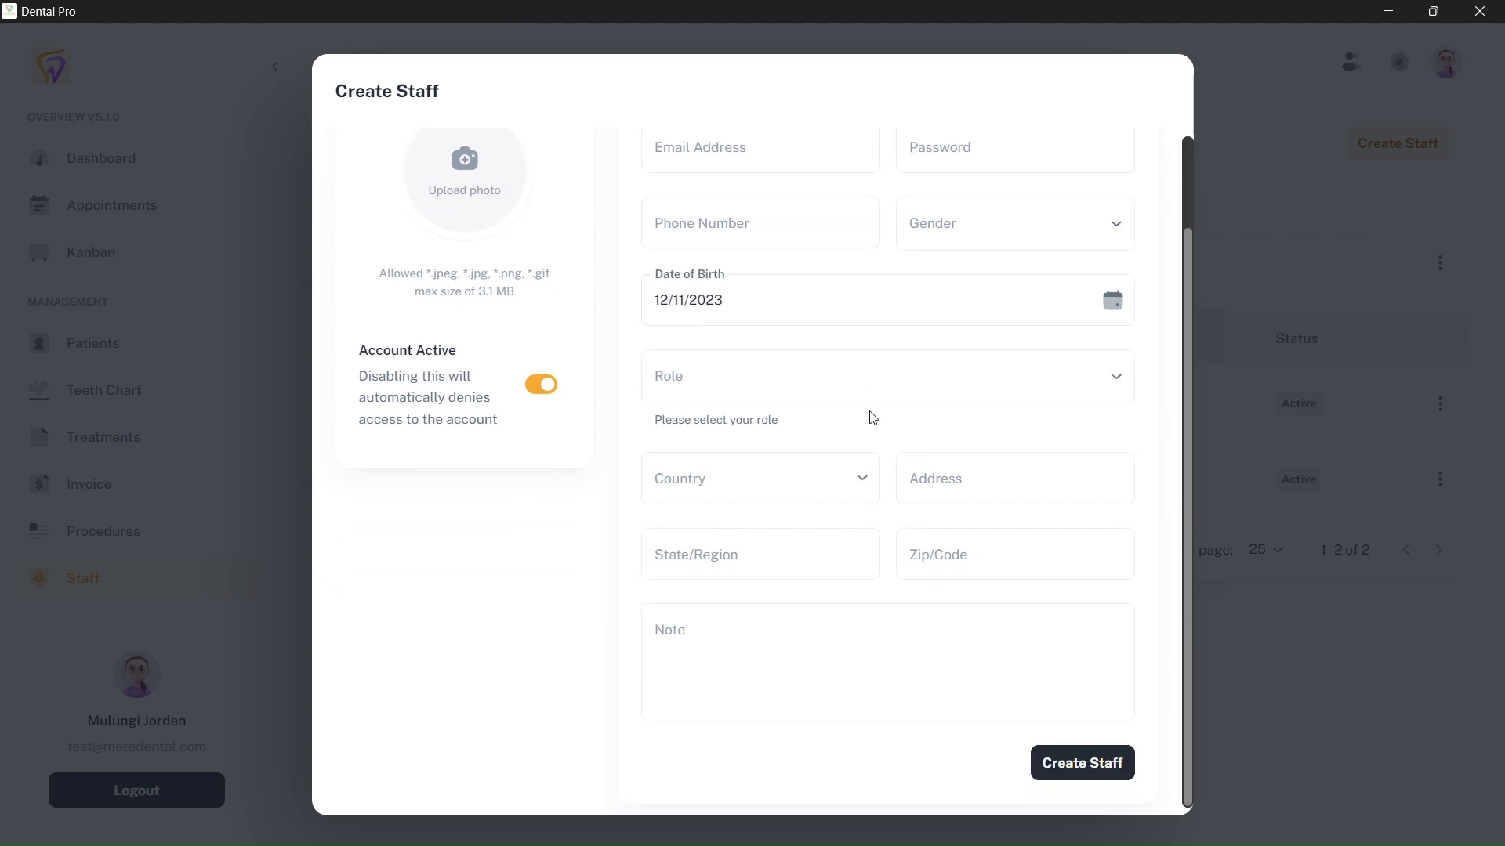
scroll(873, 417, "up", 2)
left_click(1292, 318)
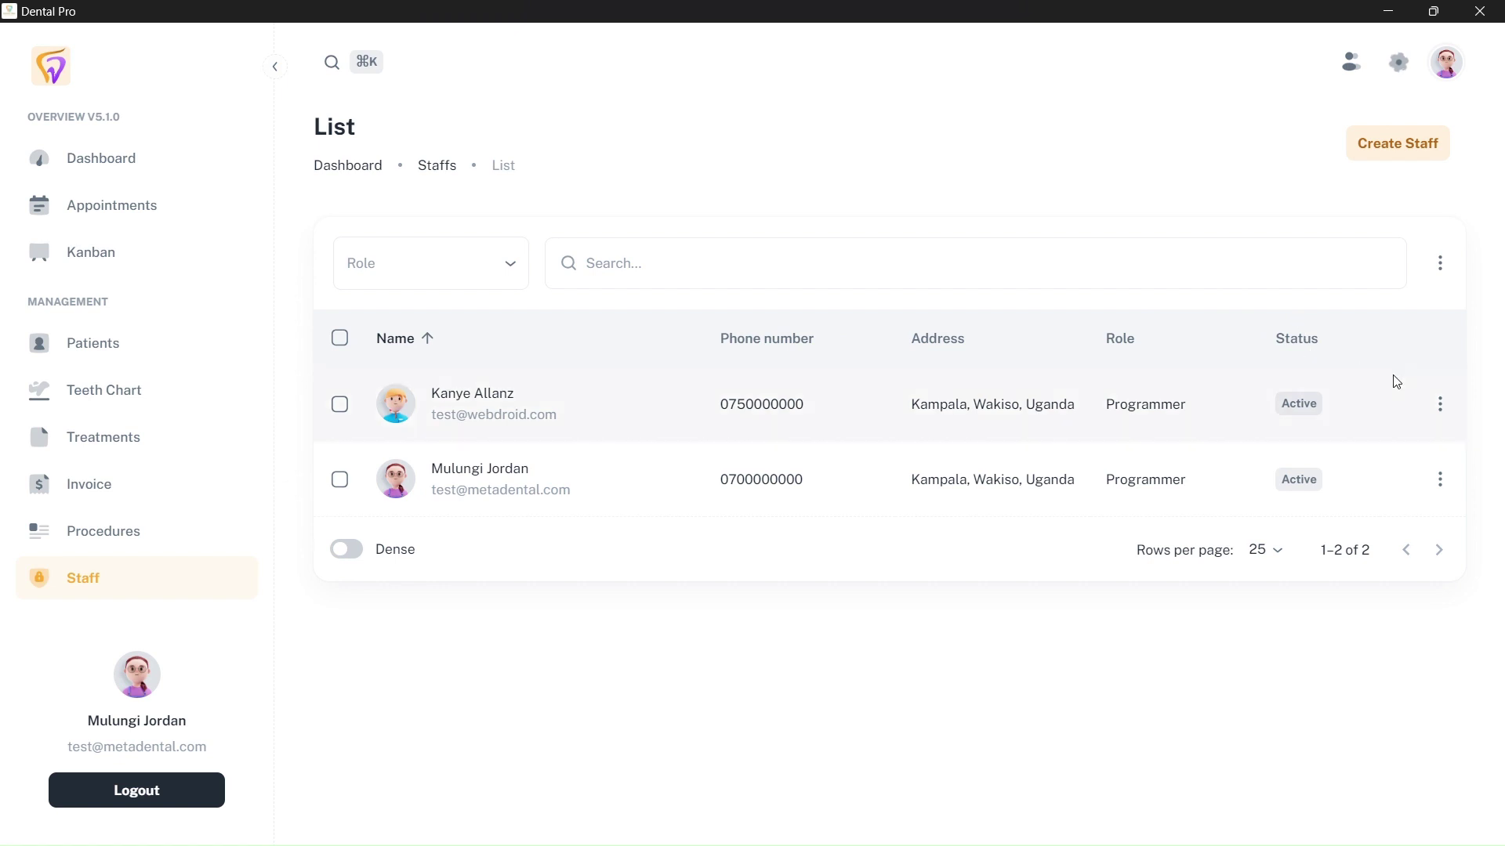
- Open the first staff member's record for editing to view its details, and close it without changes
left_click(1441, 413)
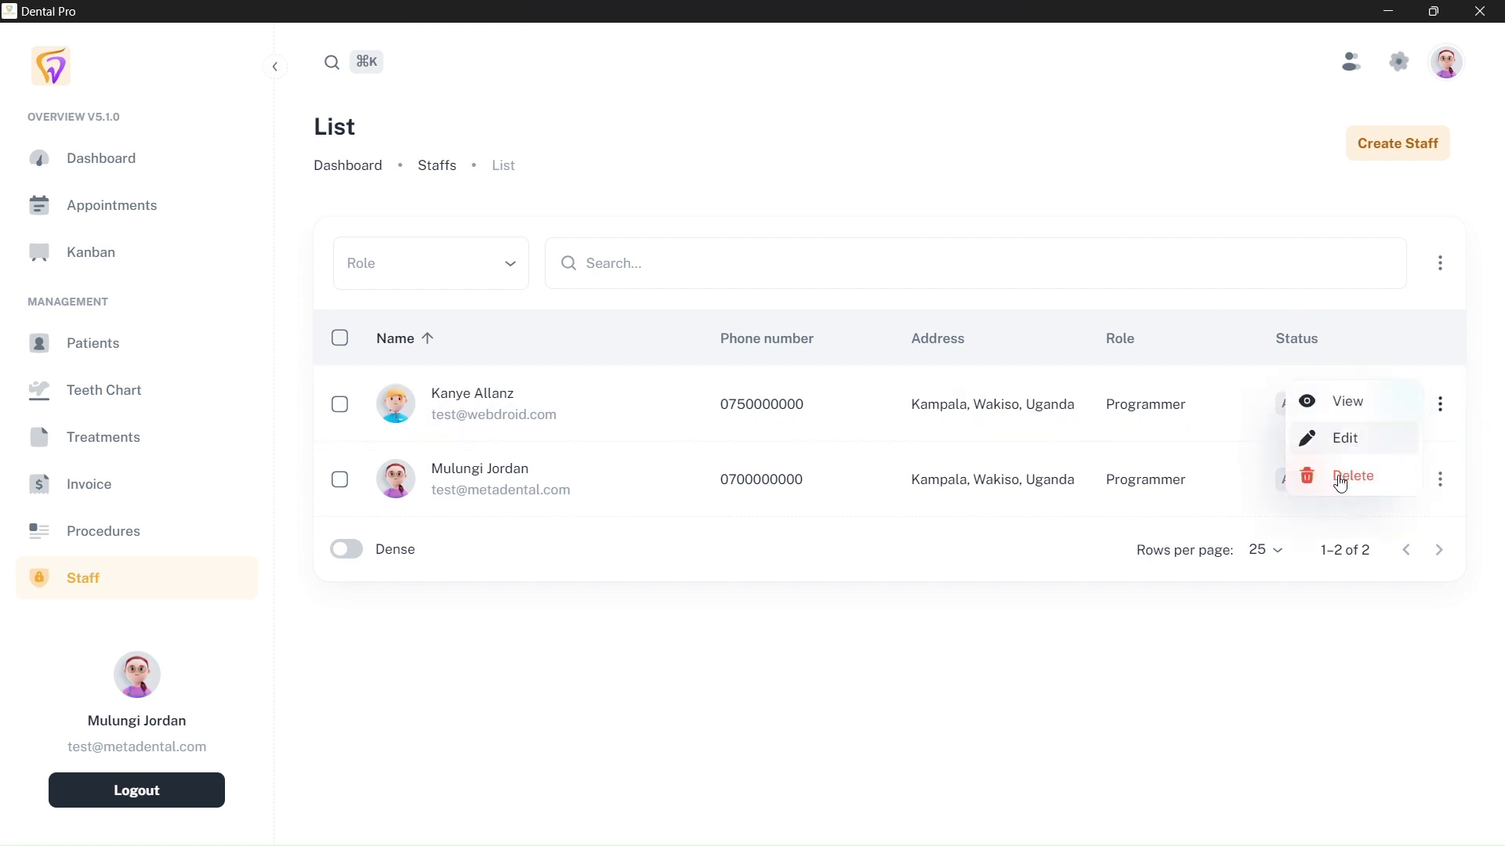
left_click(1349, 445)
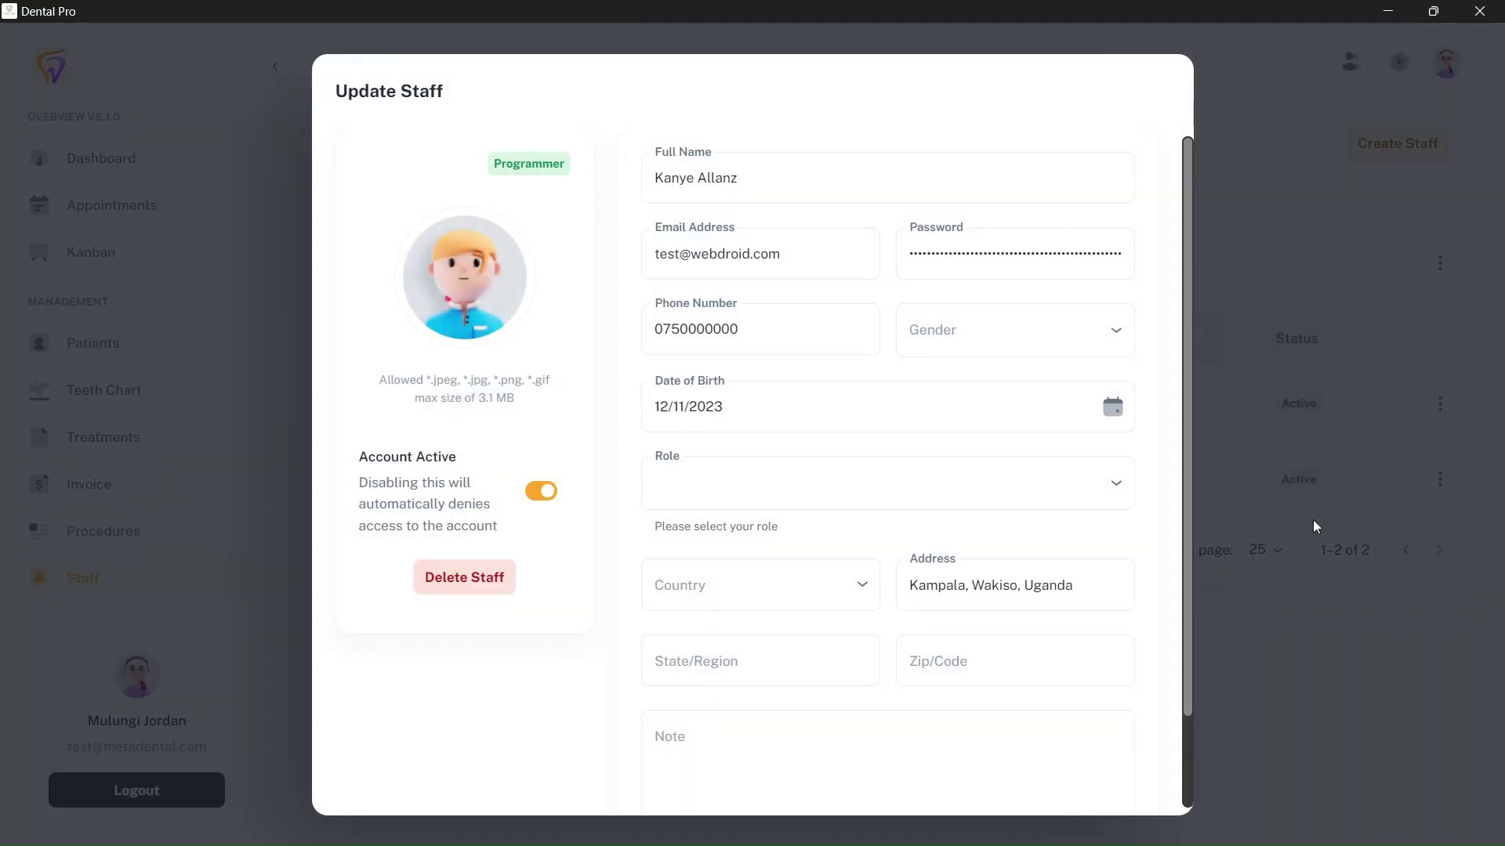
left_click(1303, 553)
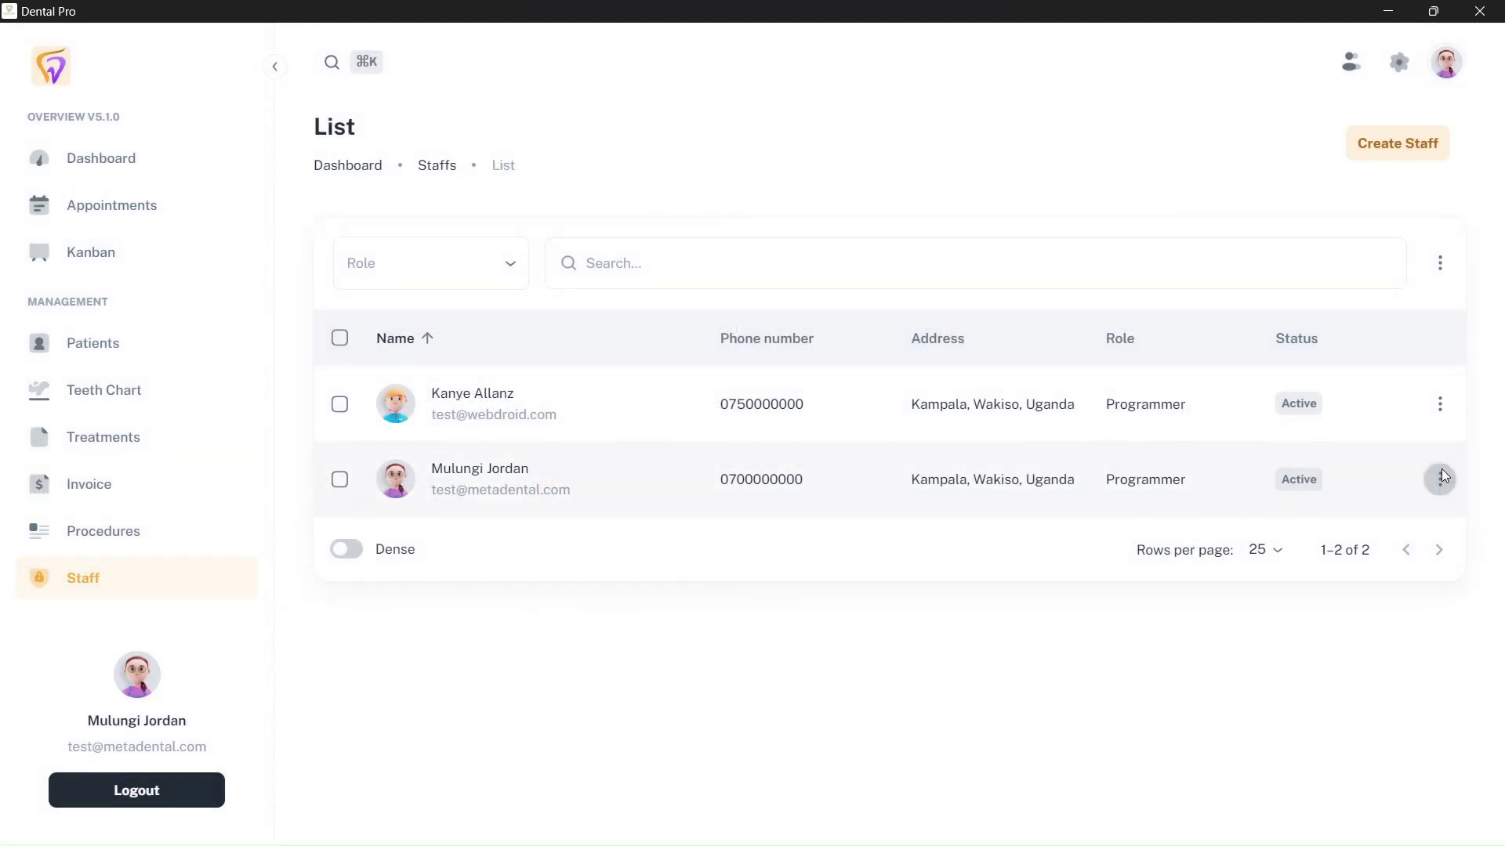
- Bring up the delete confirmation for the second staff member without deleting, and view the role filter's options
left_click(1441, 478)
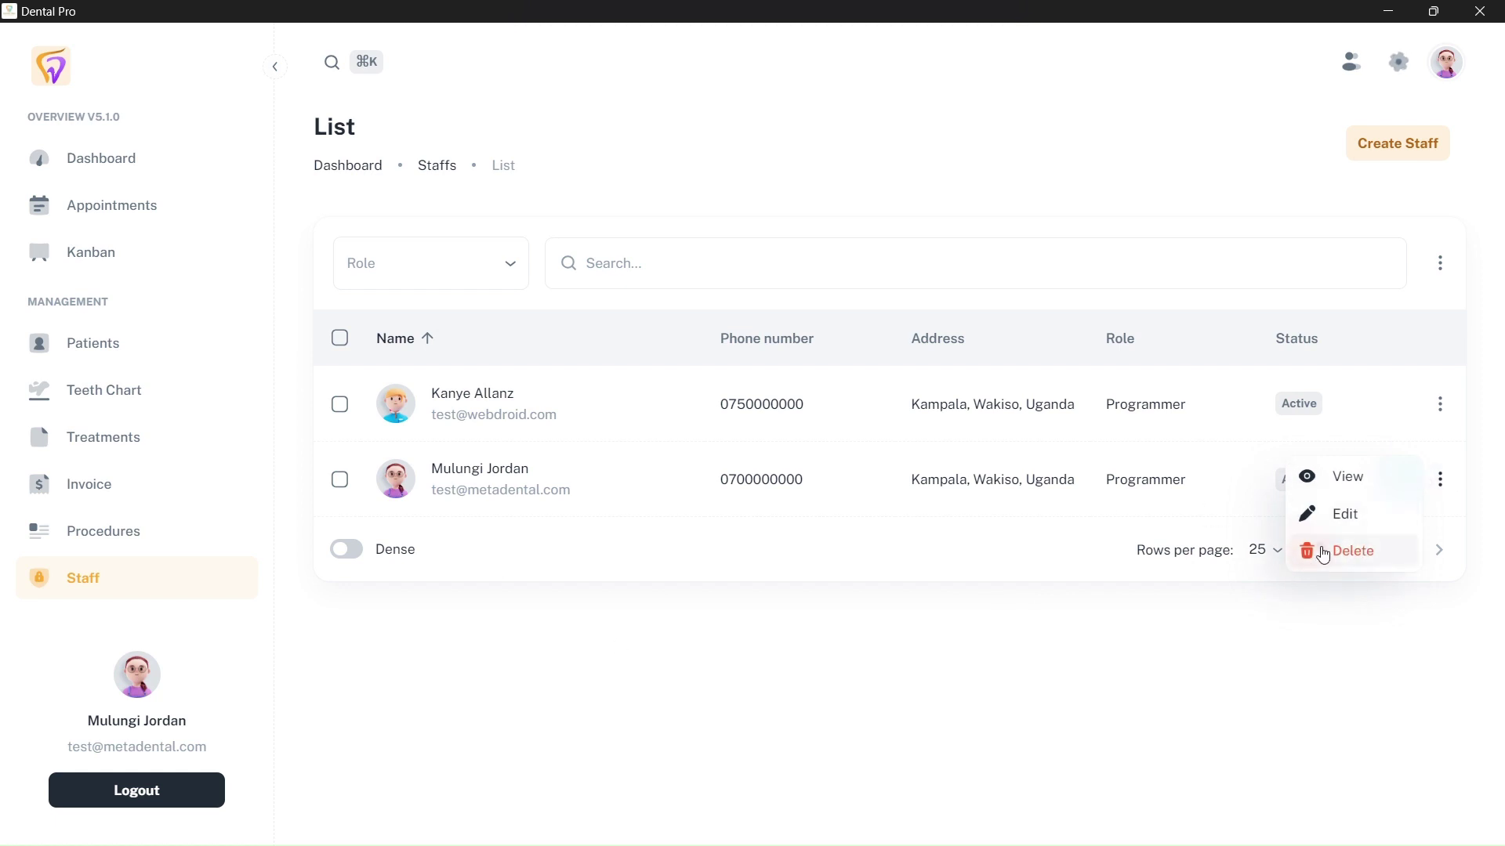
left_click(1332, 550)
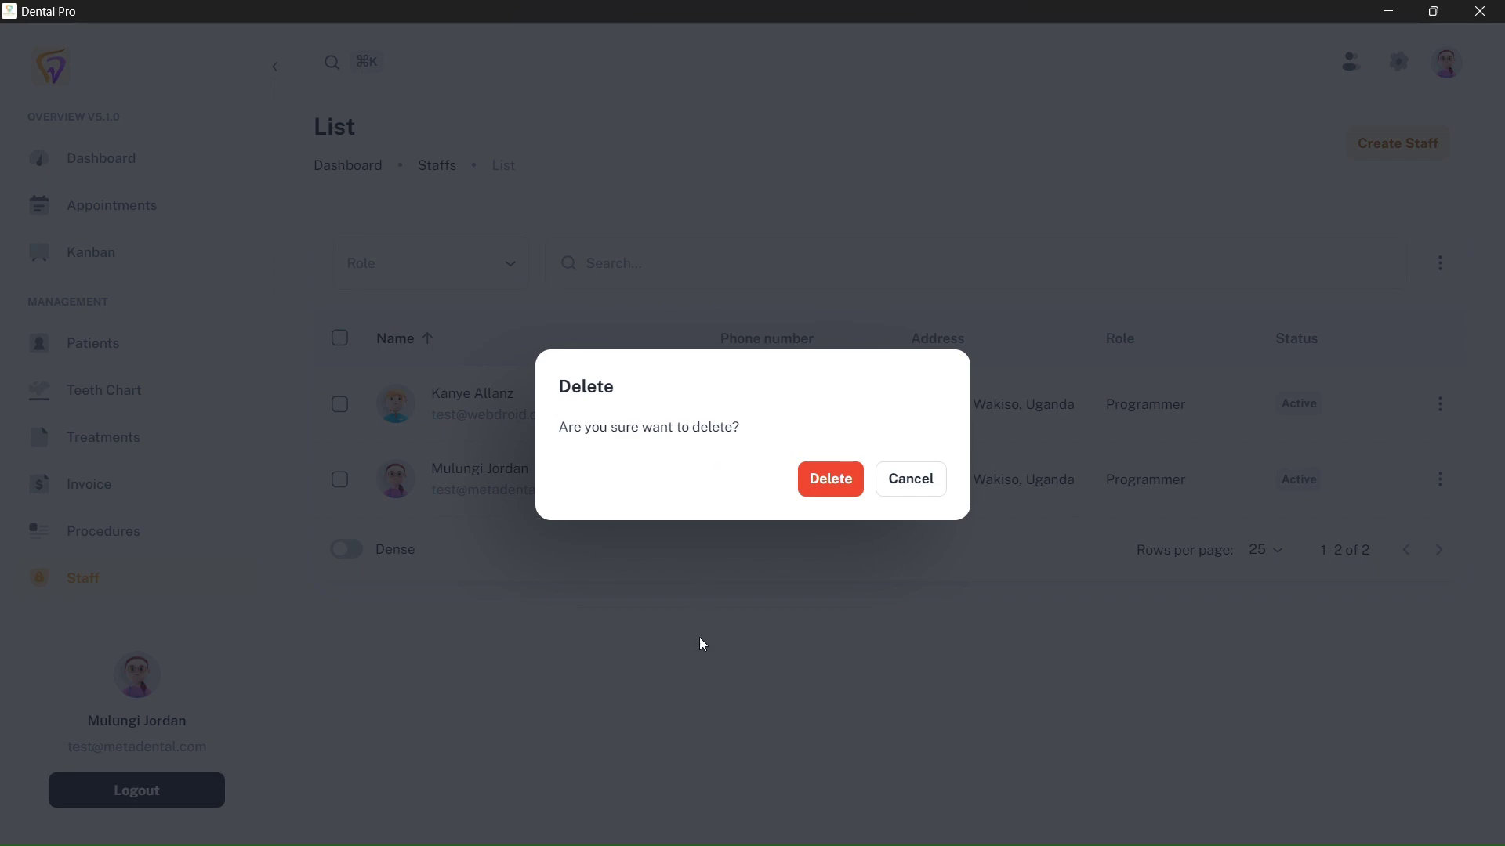
left_click(702, 644)
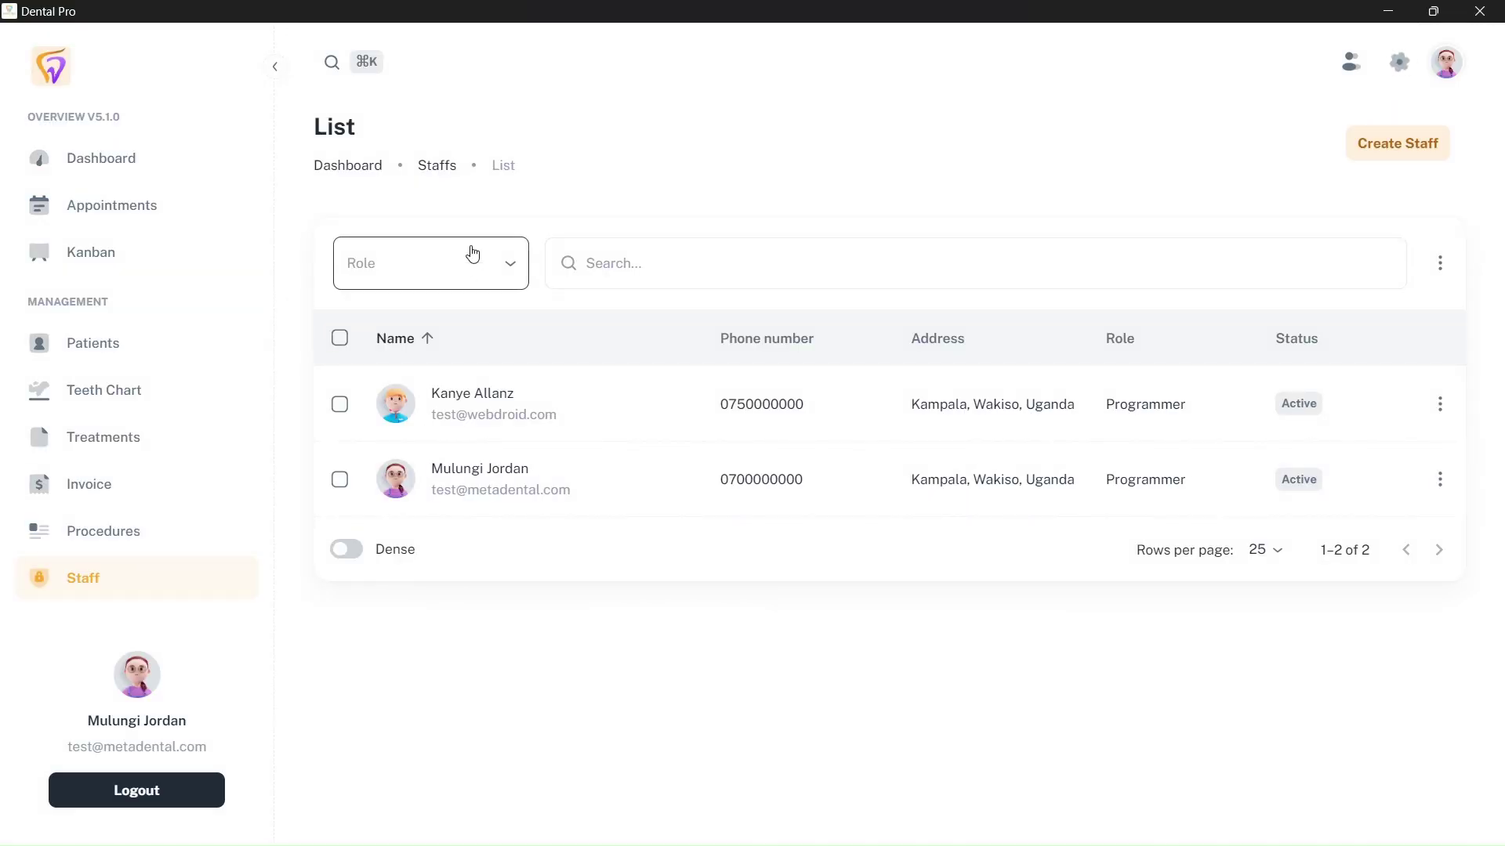
left_click(447, 287)
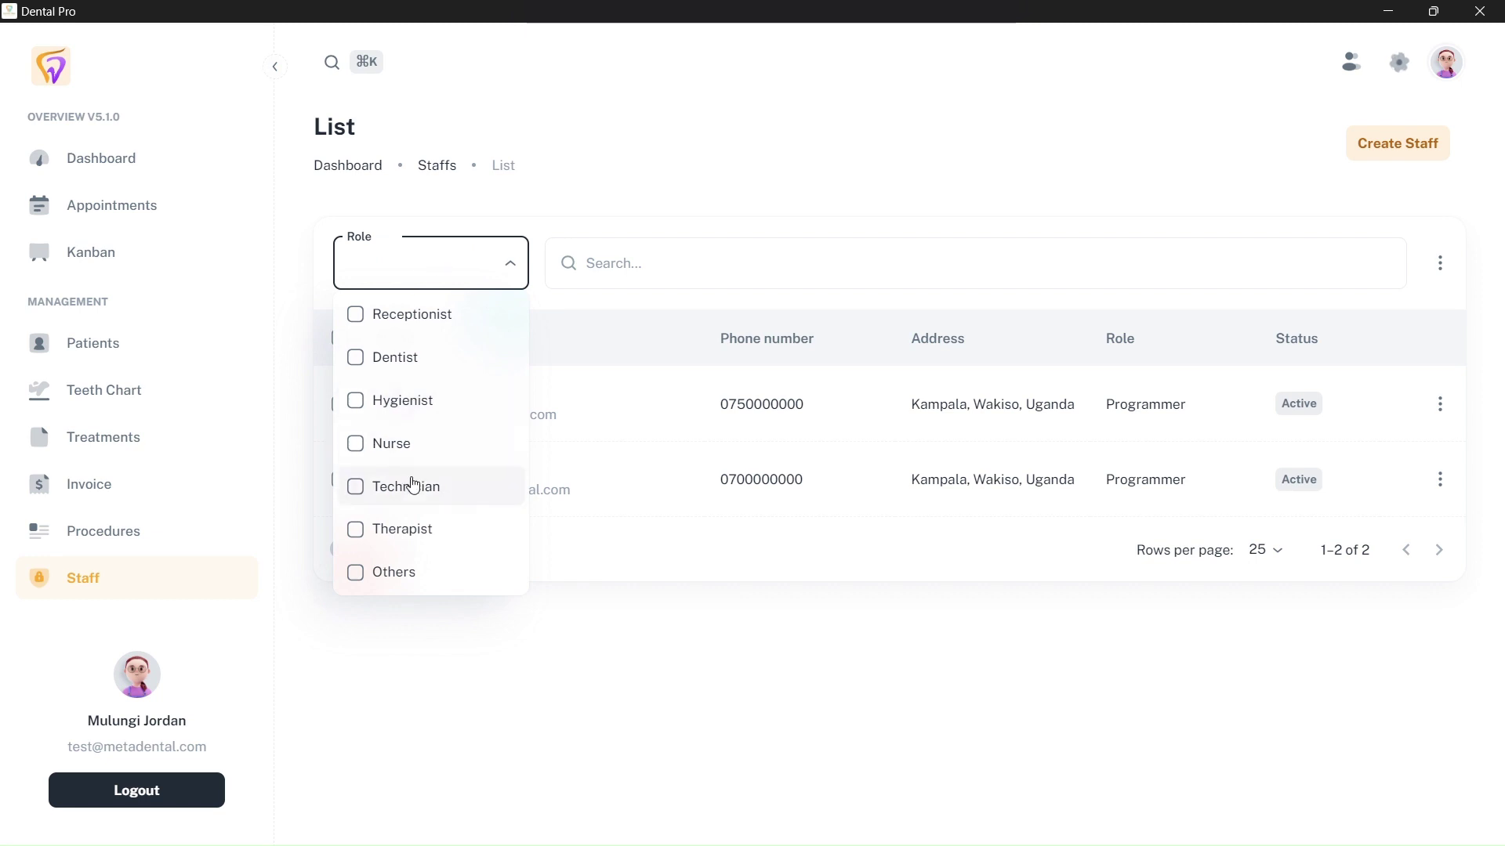
left_click(473, 675)
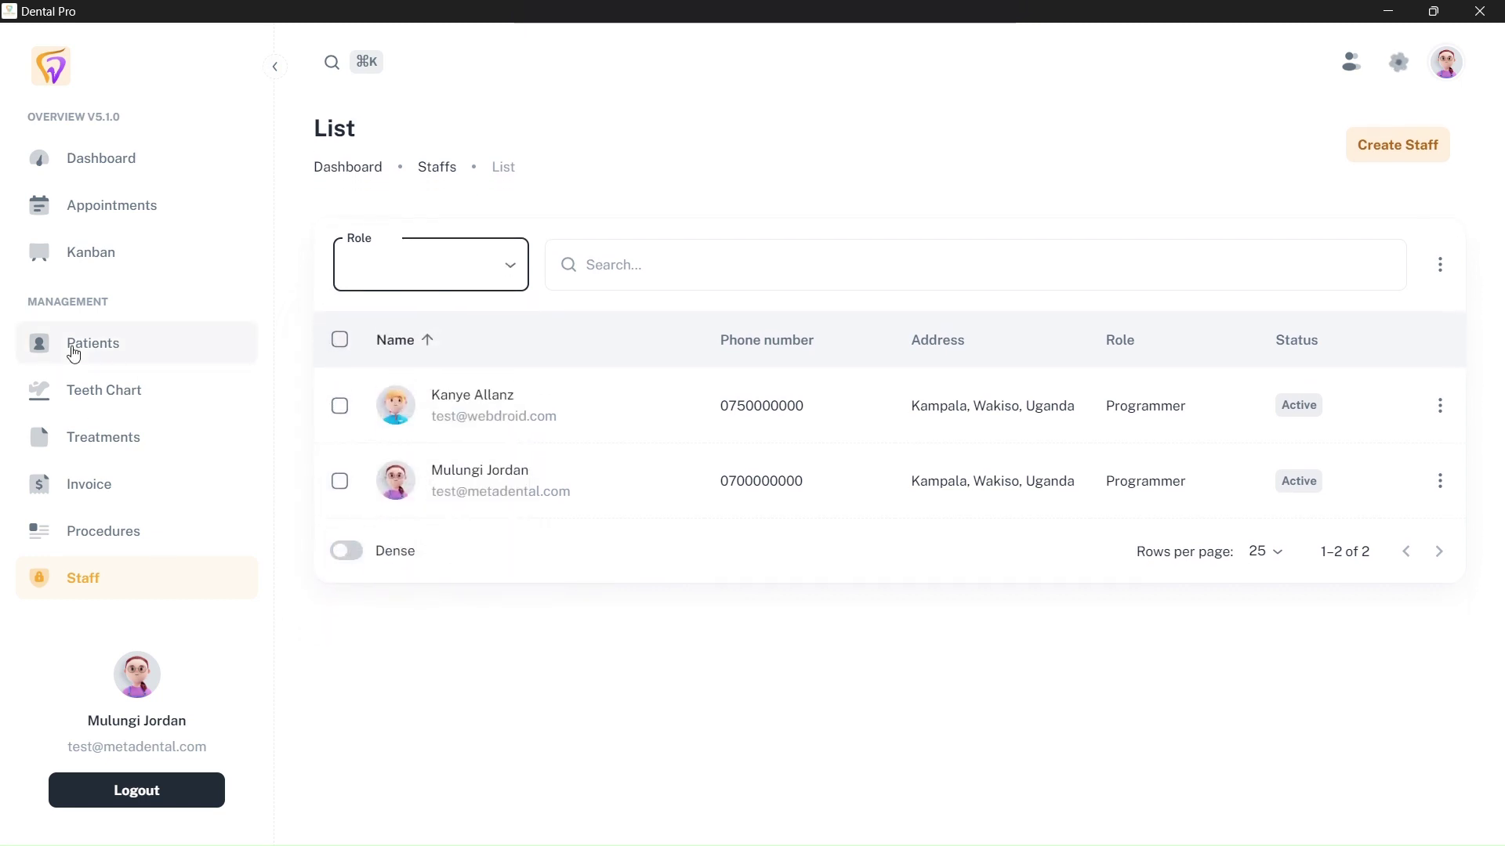
- Return to the Dashboard and review its appointment trend, invoice summary chart and new invoices table
left_click(116, 164)
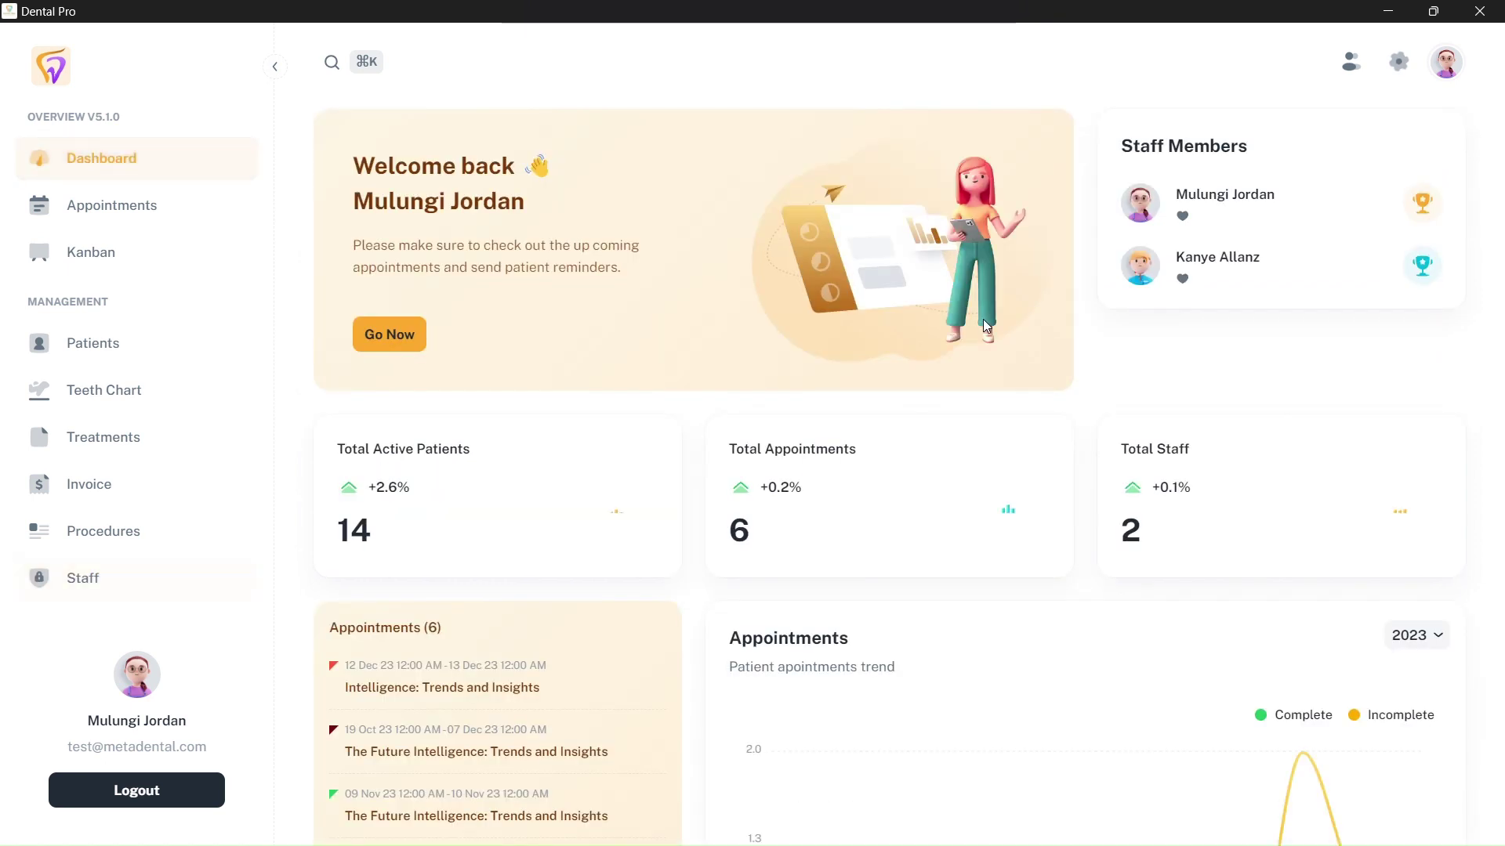
scroll(984, 321, "down", 8)
scroll(985, 325, "down", 3)
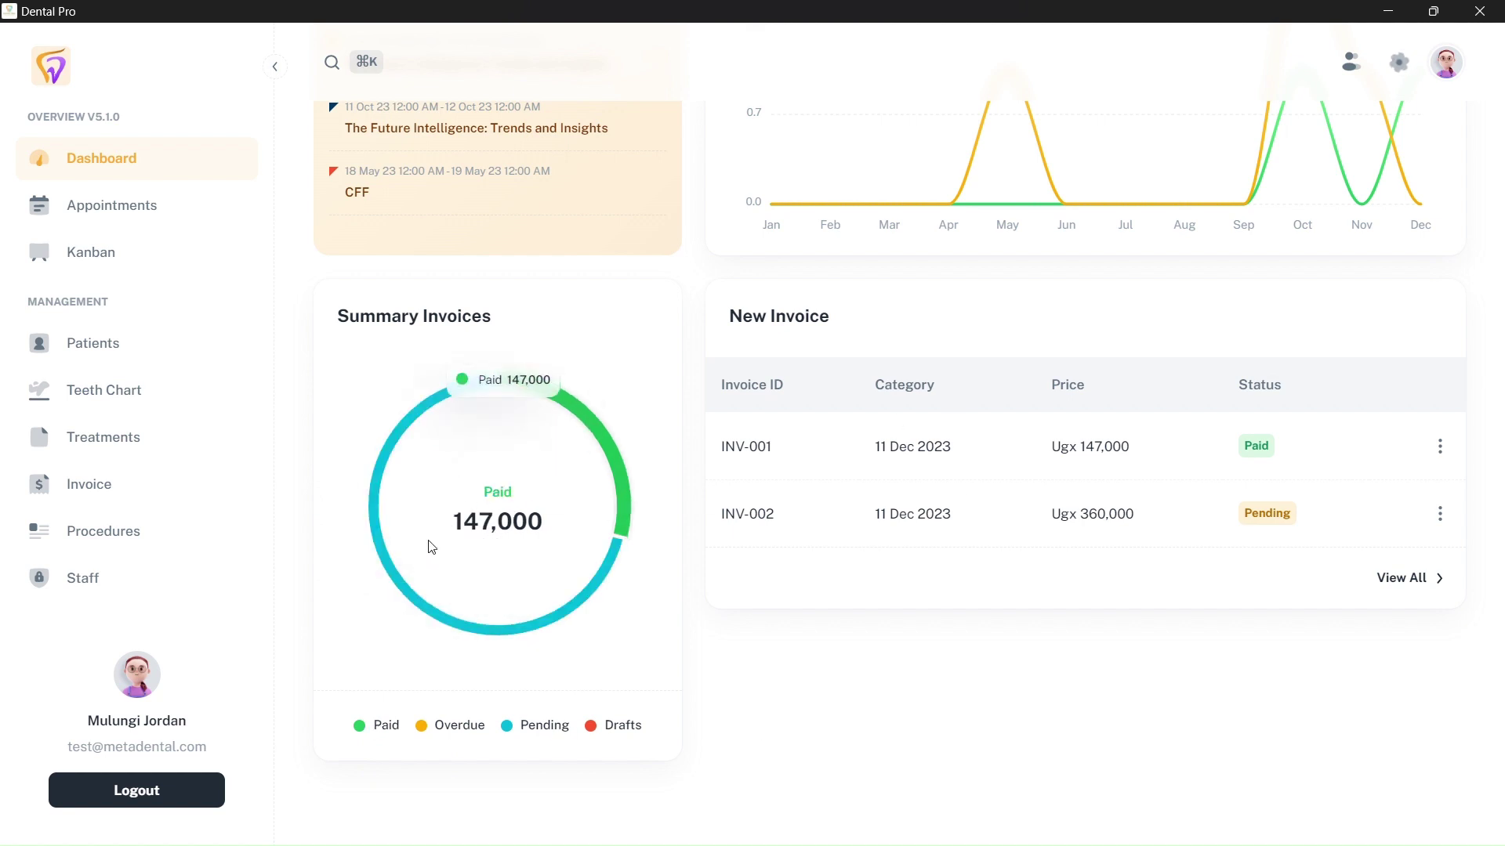
mouse_move(365, 501)
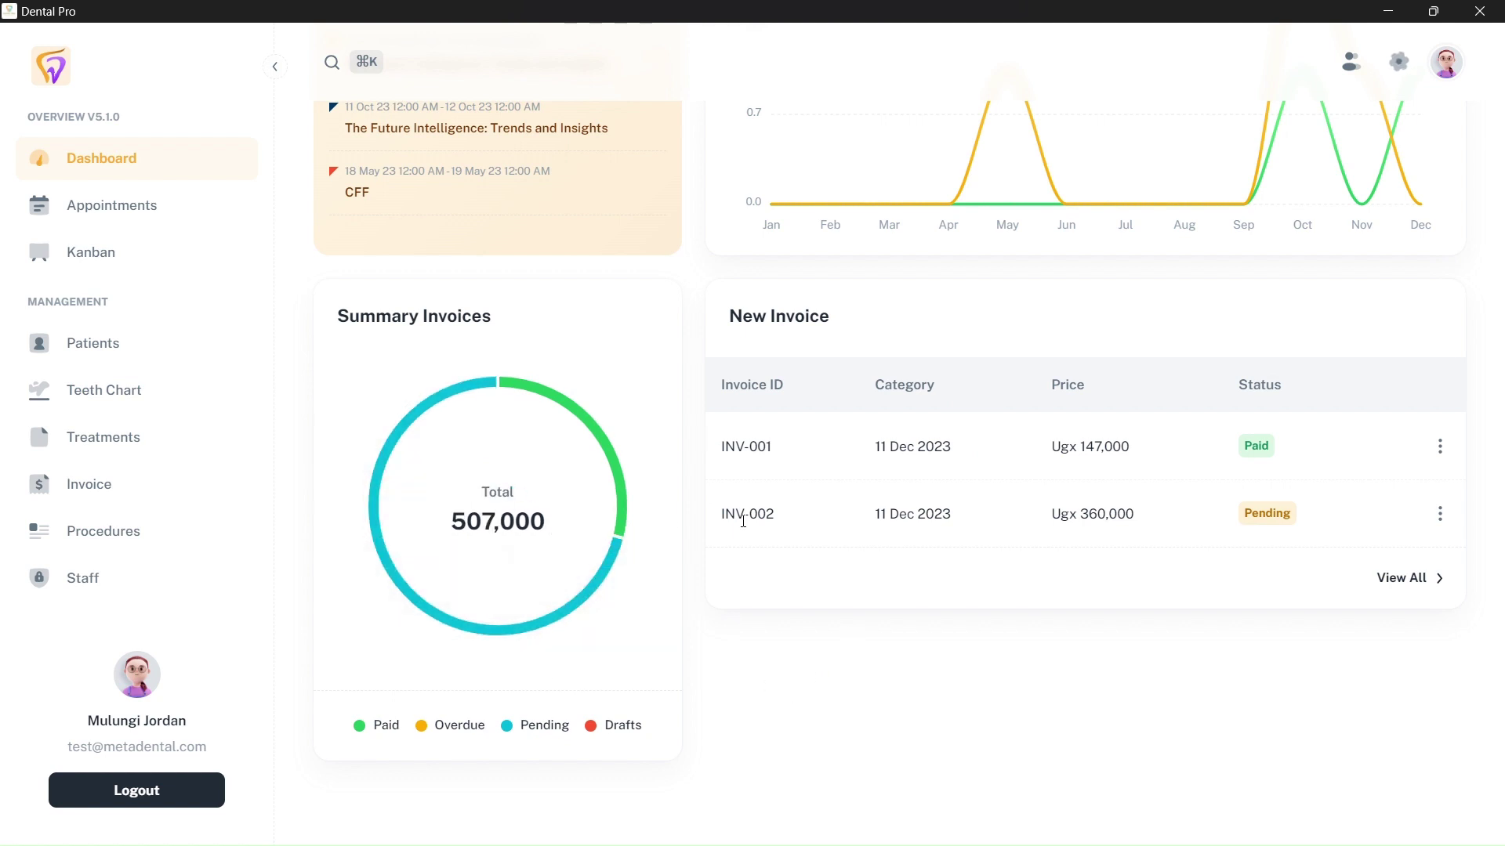
scroll(743, 521, "up", 10)
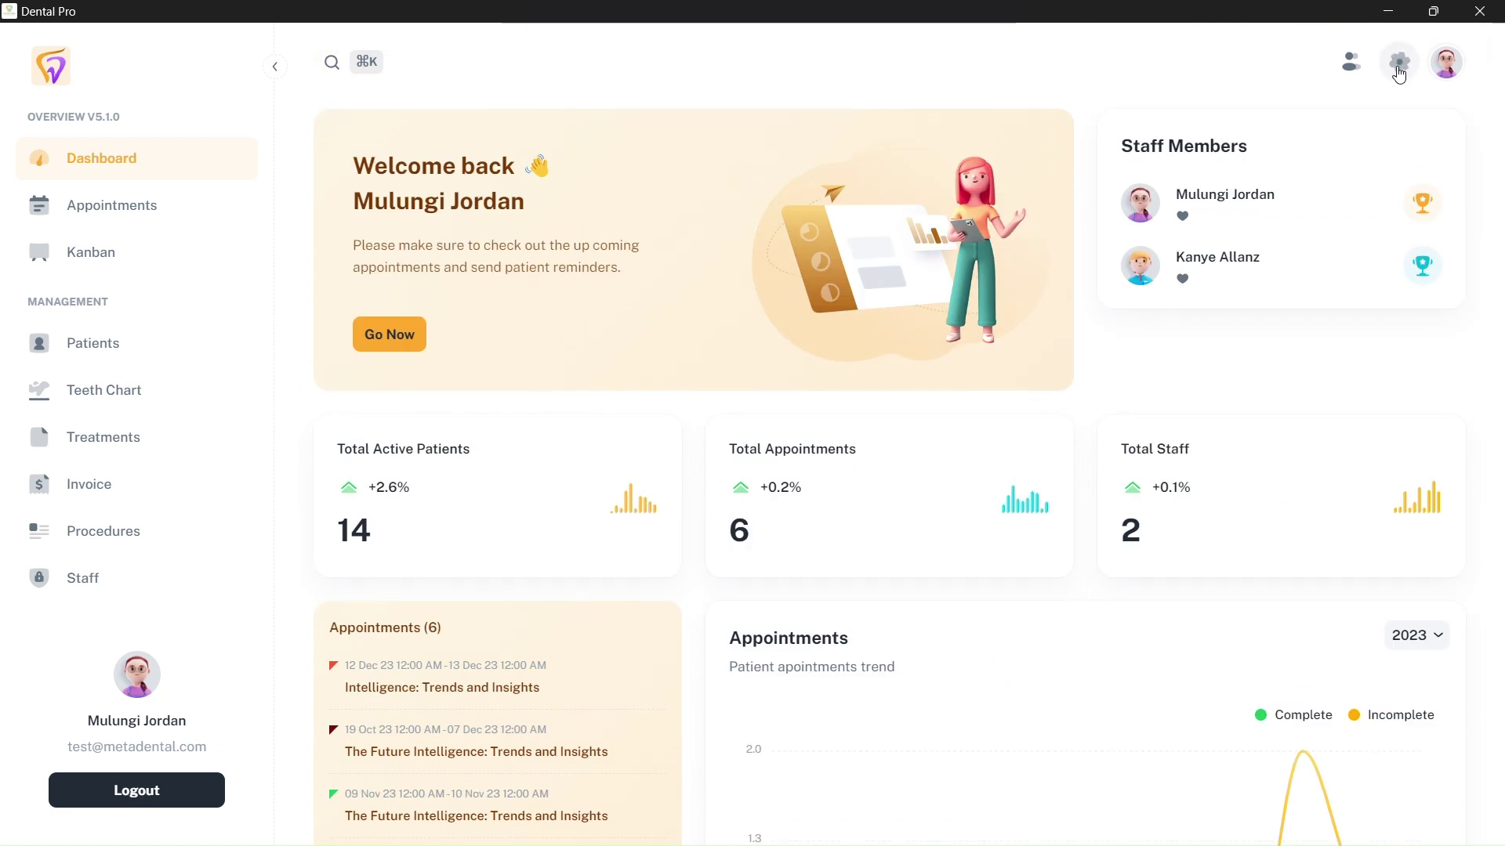
- View the quick patient list from the Dashboard, look through its entries, and close it
left_click(1348, 62)
scroll(1152, 353, "down", 3)
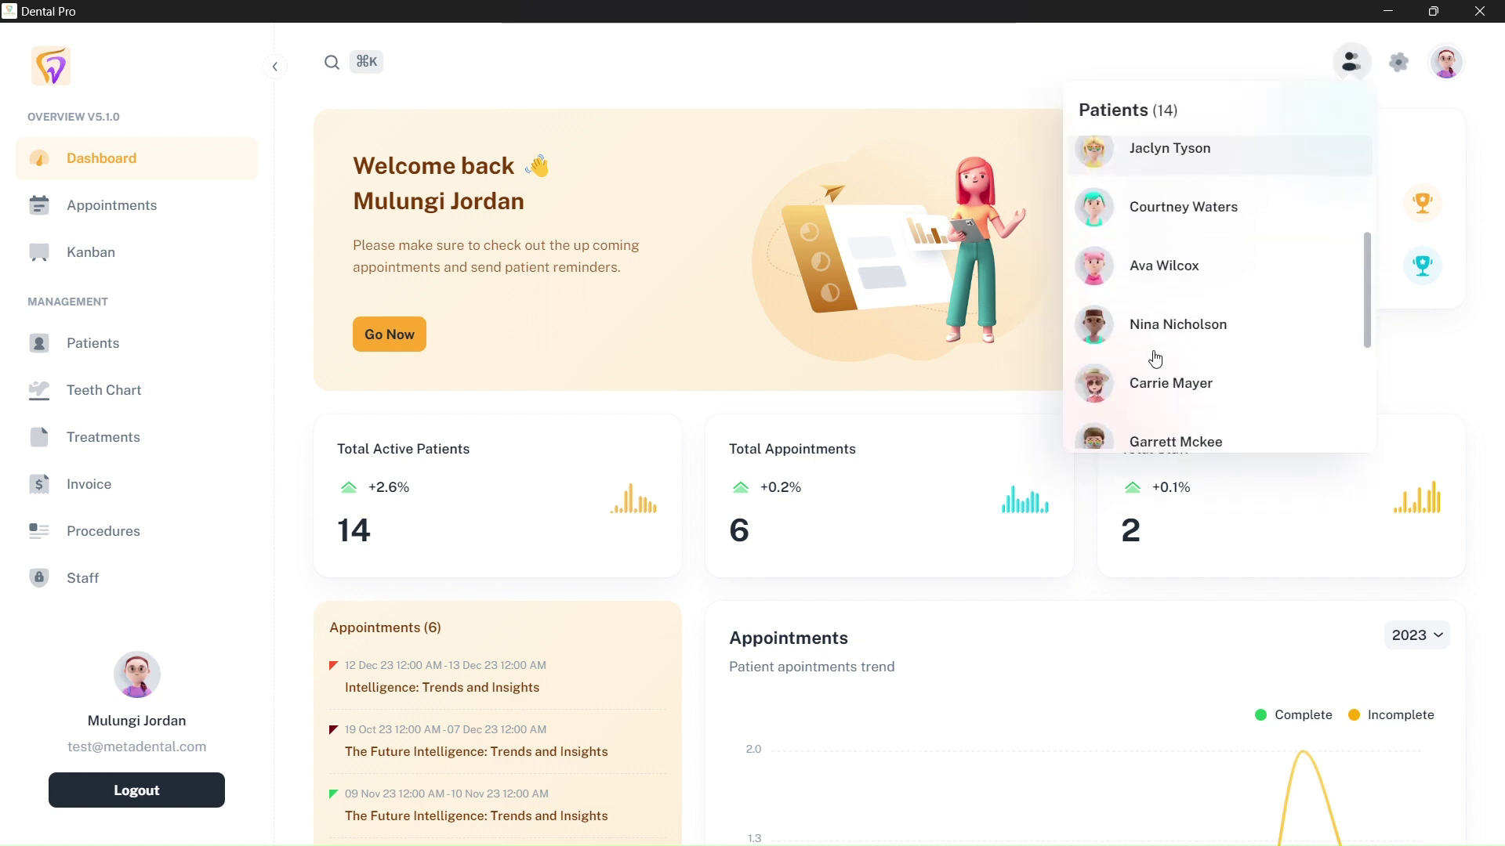
scroll(1152, 352, "up", 3)
left_click(979, 108)
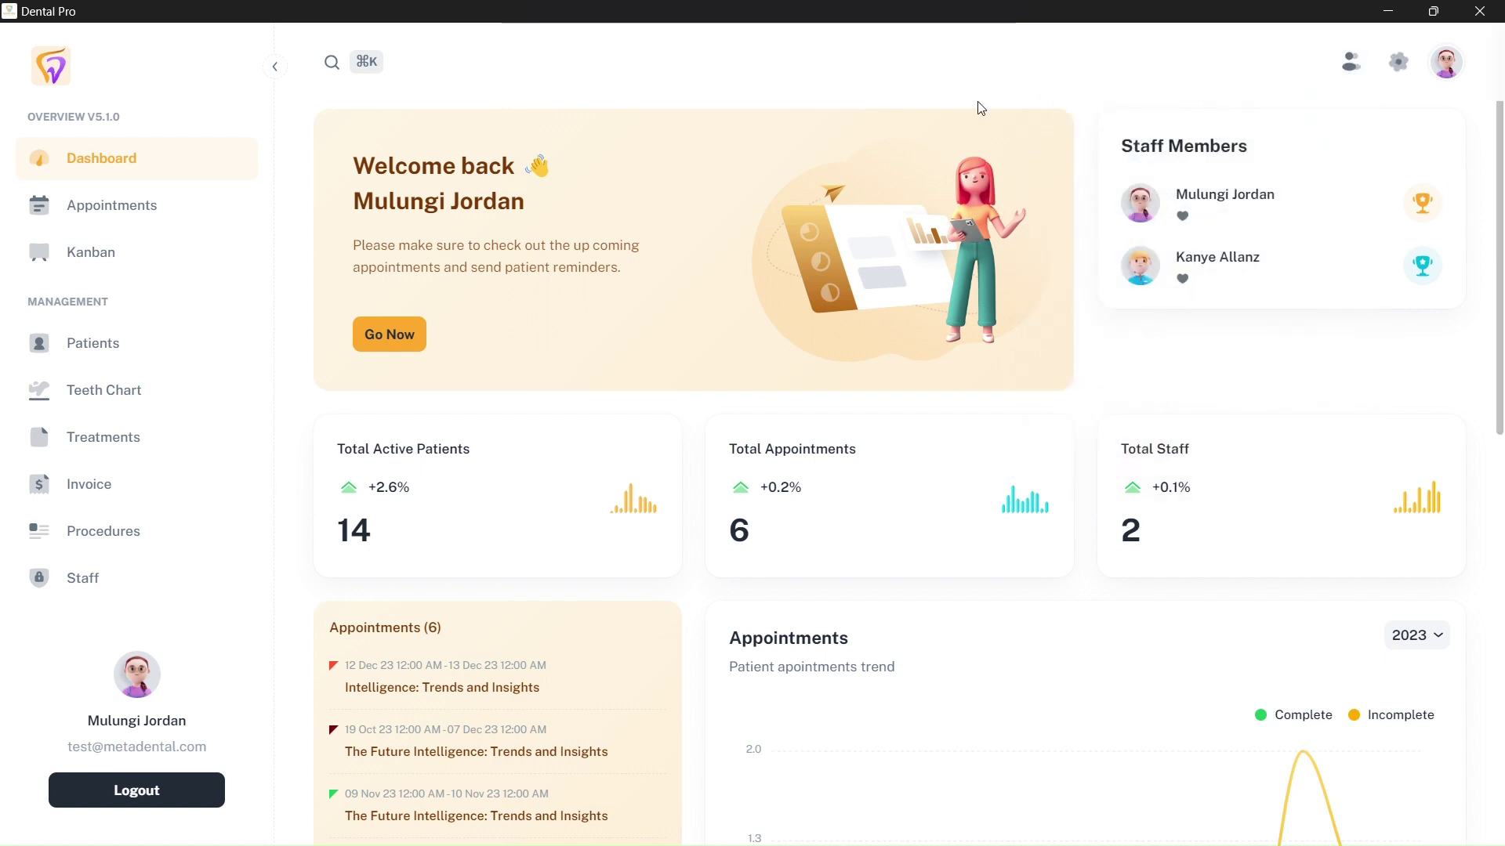
- Open the 3D Teeth Chart for the second patient in the selection list, and return to the Dashboard
left_click(122, 402)
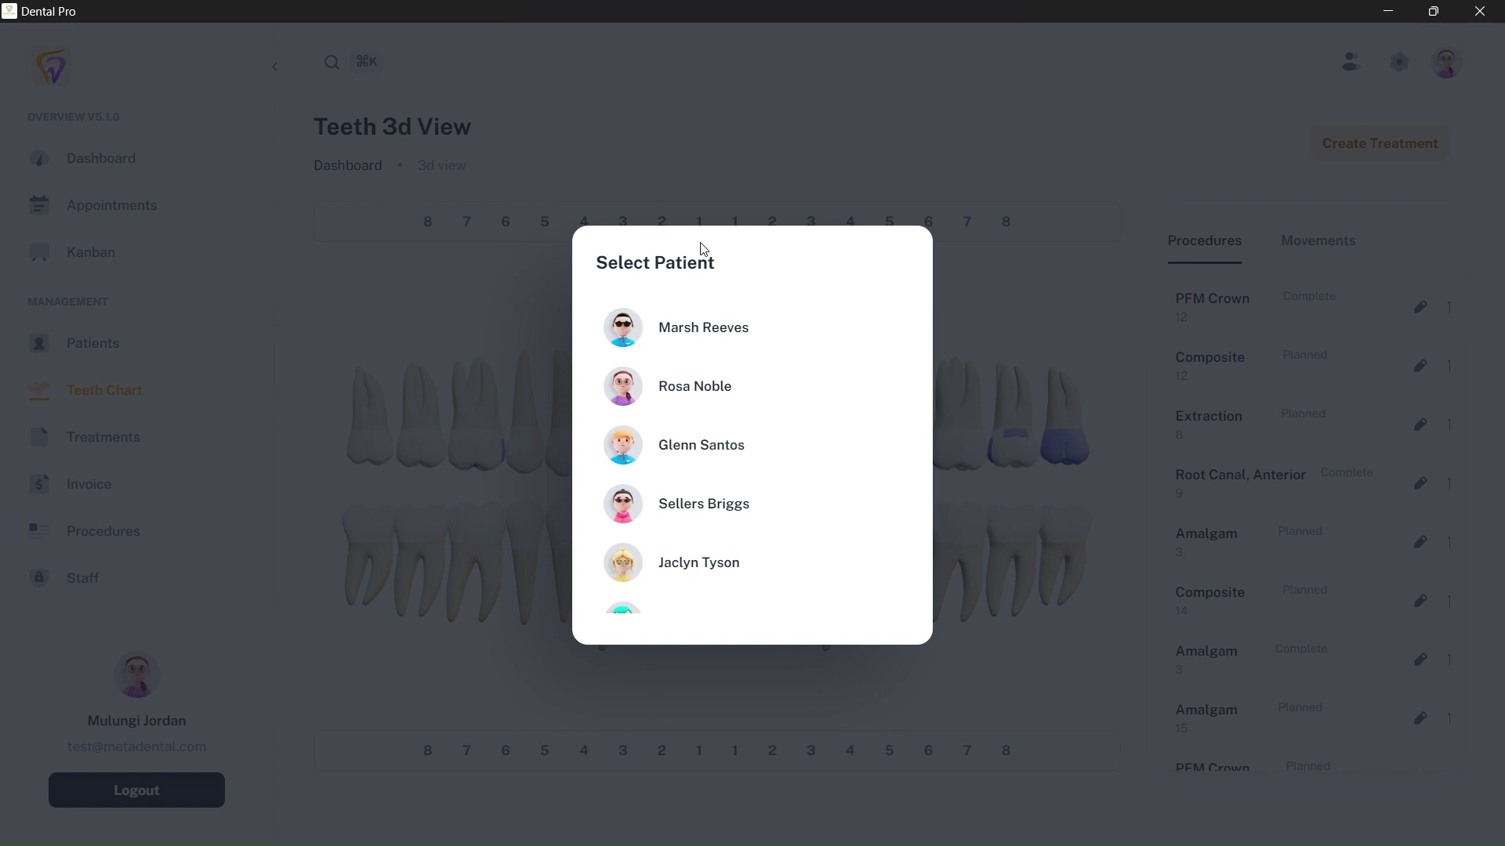
scroll(765, 431, "down", 5)
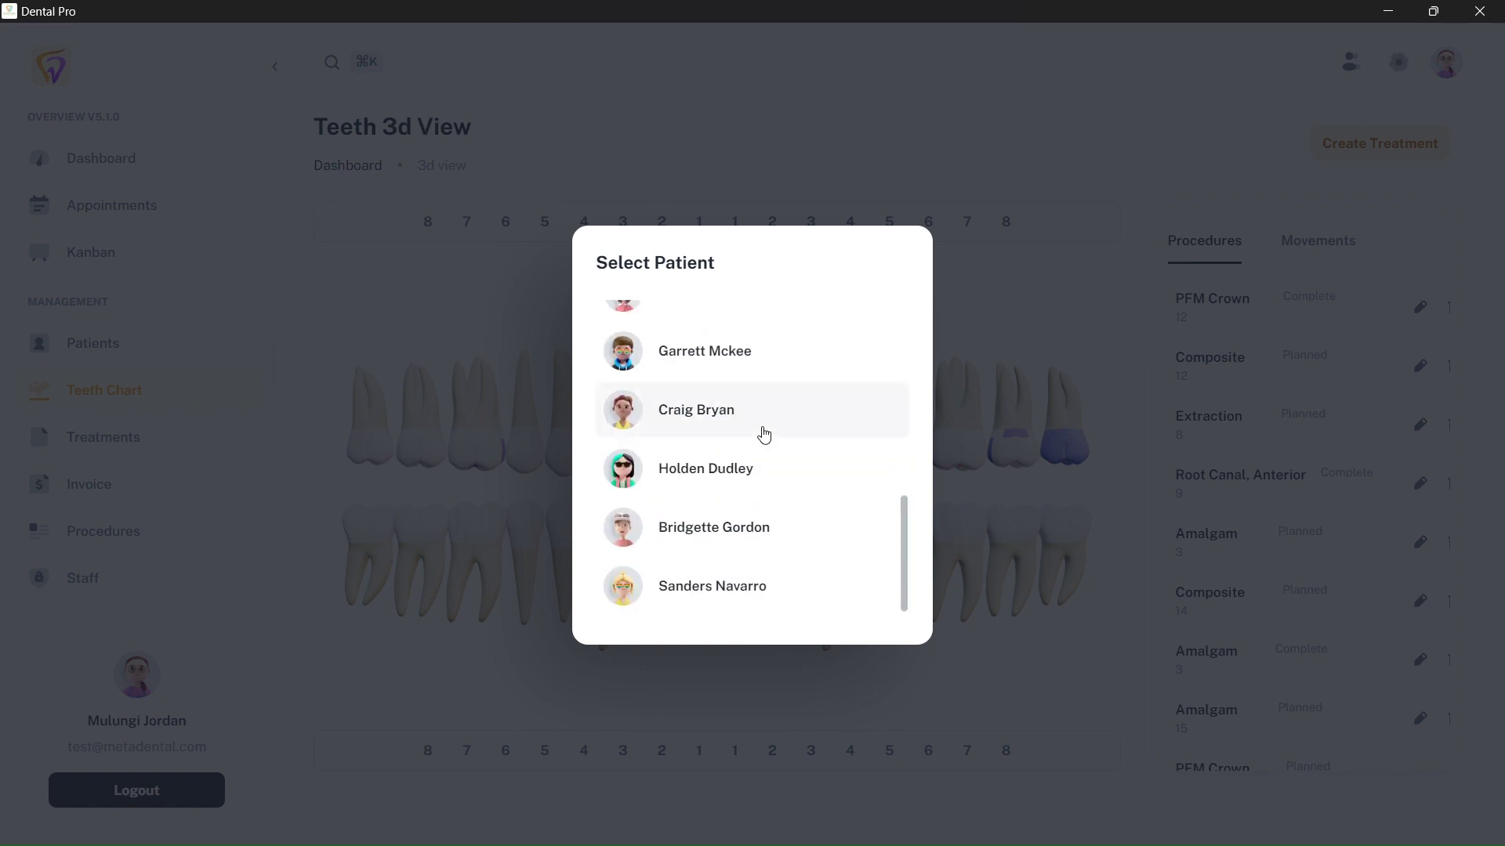
scroll(764, 434, "up", 5)
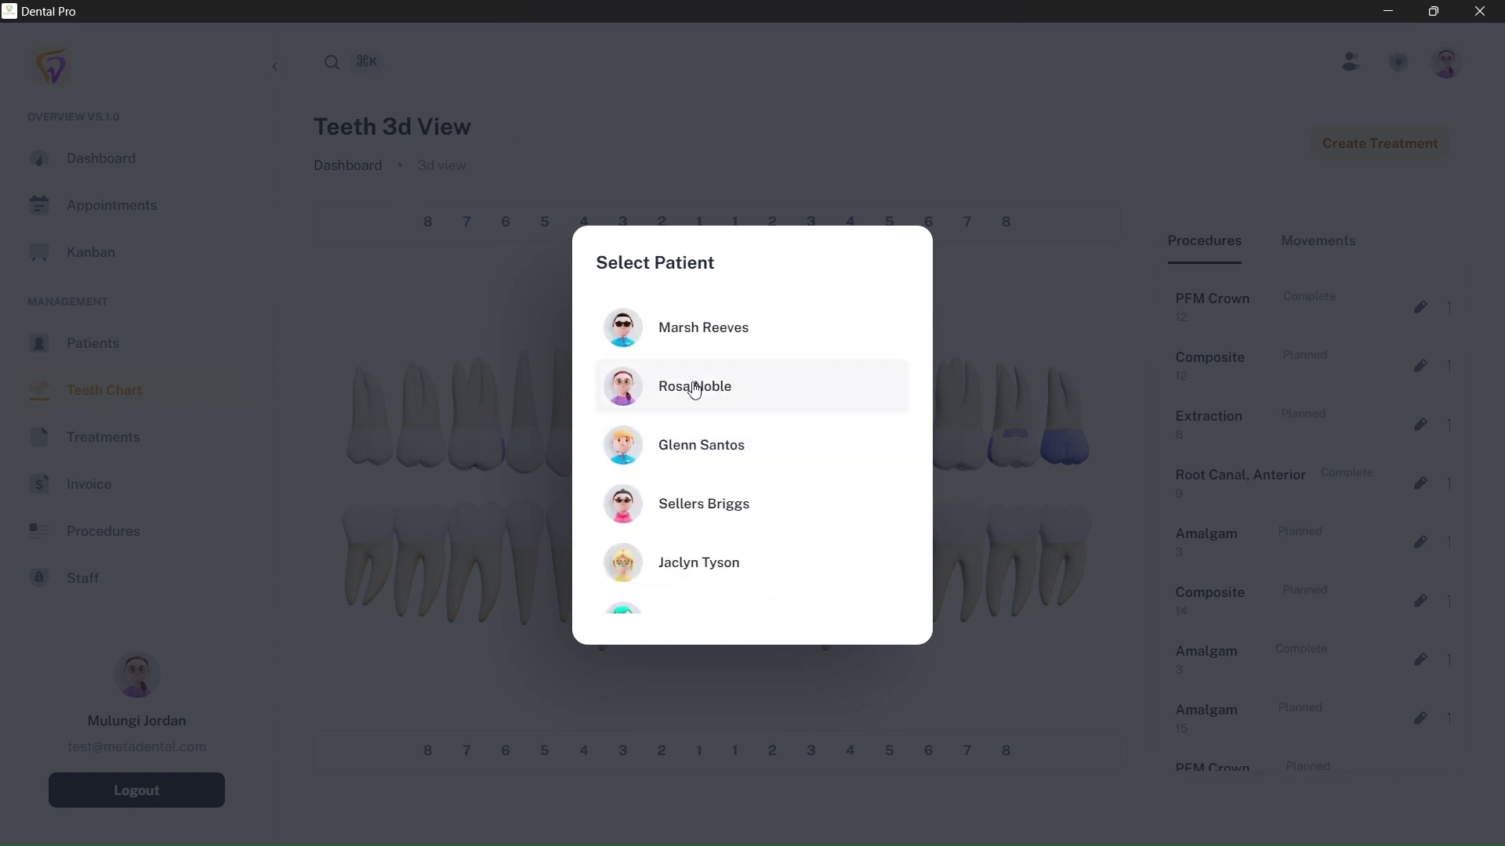
left_click(693, 387)
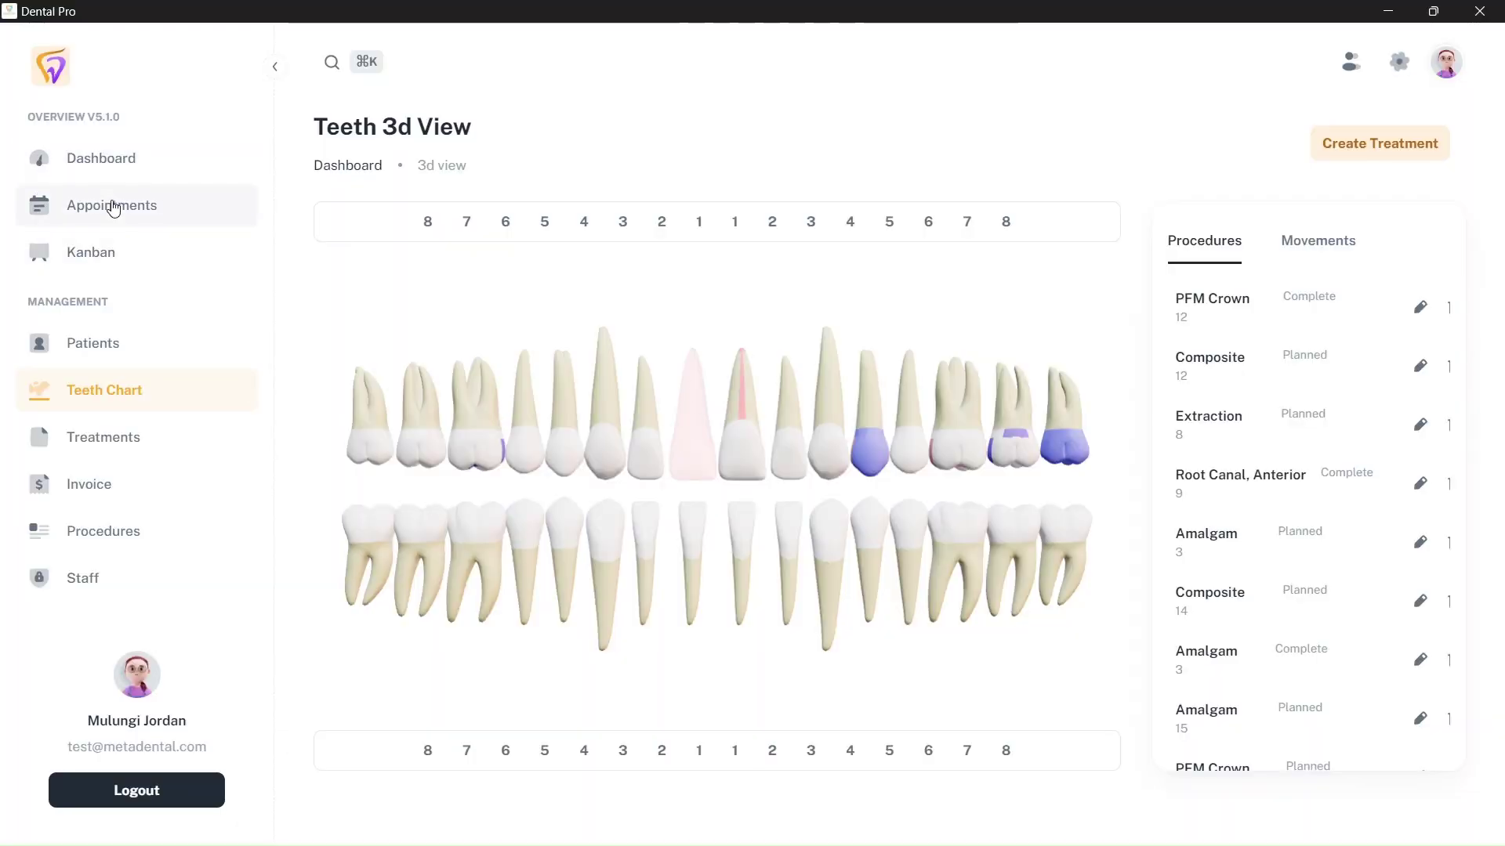
left_click(130, 162)
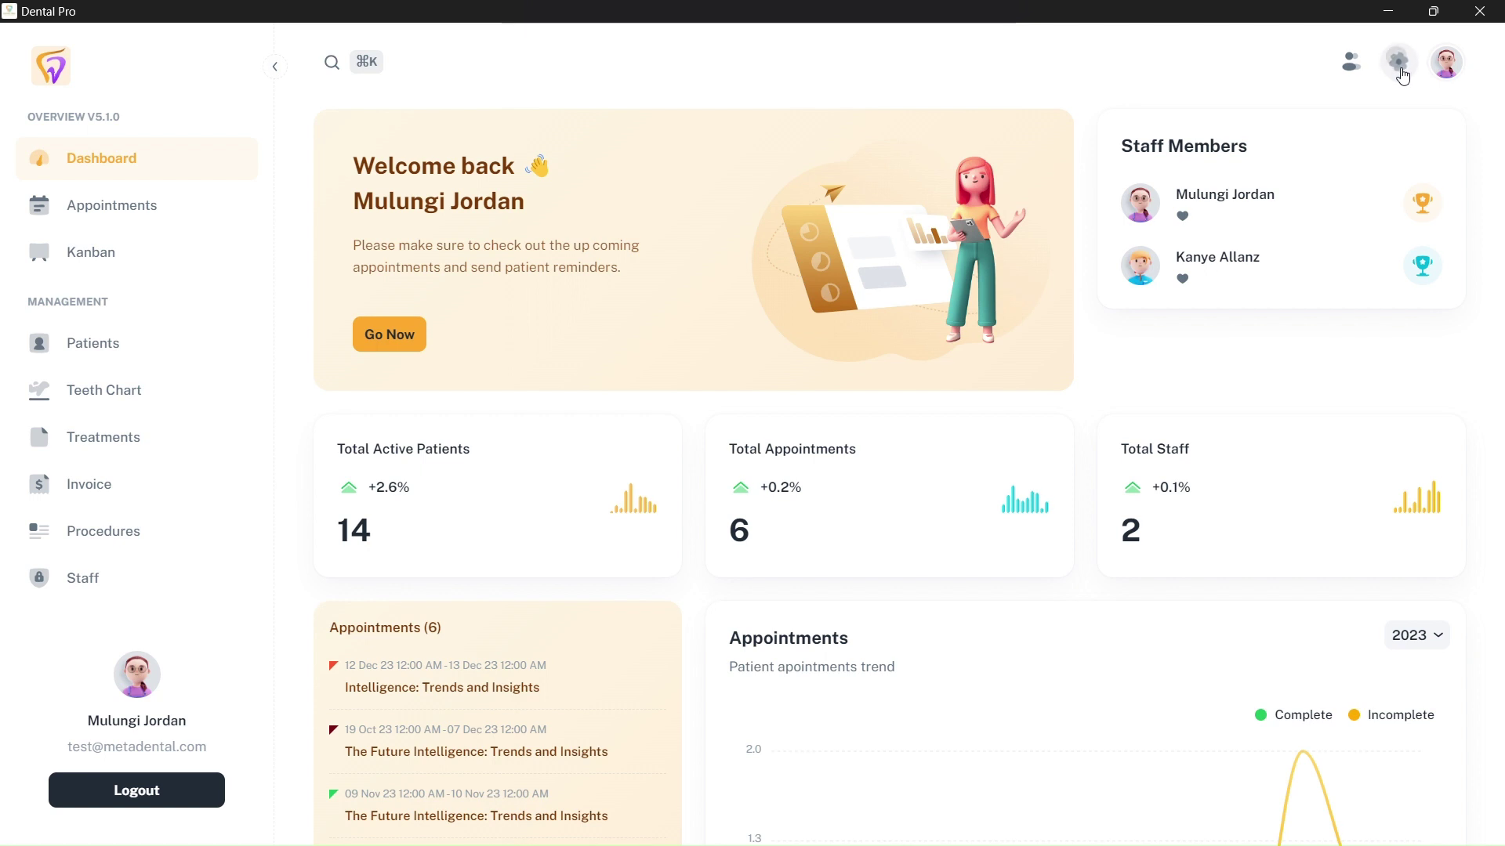
- Open the display settings and look through the mode, contrast, direction, layout, stretch and preset options
left_click(1400, 63)
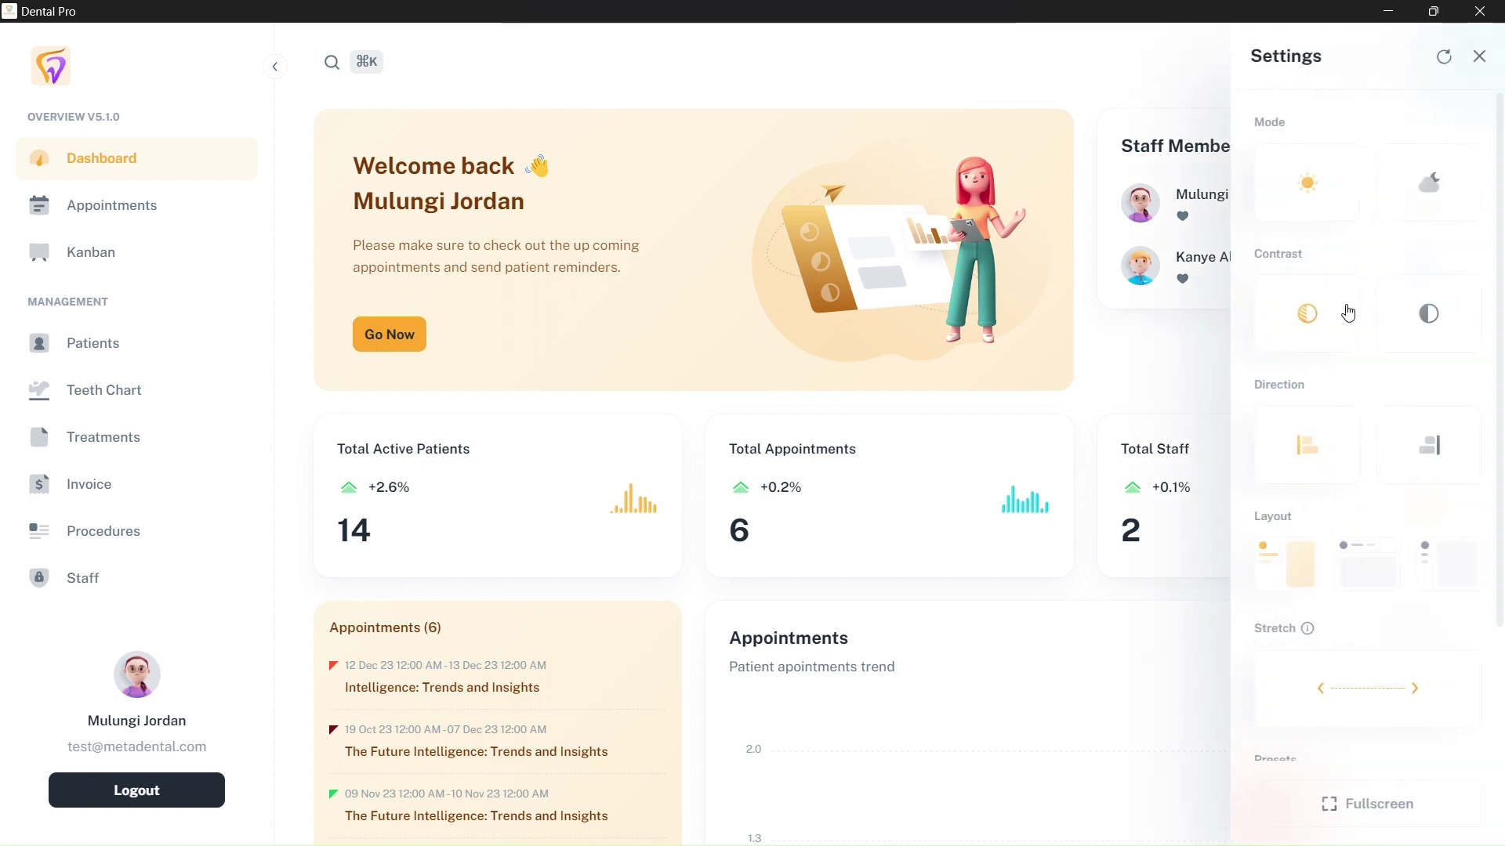
scroll(1345, 310, "down", 3)
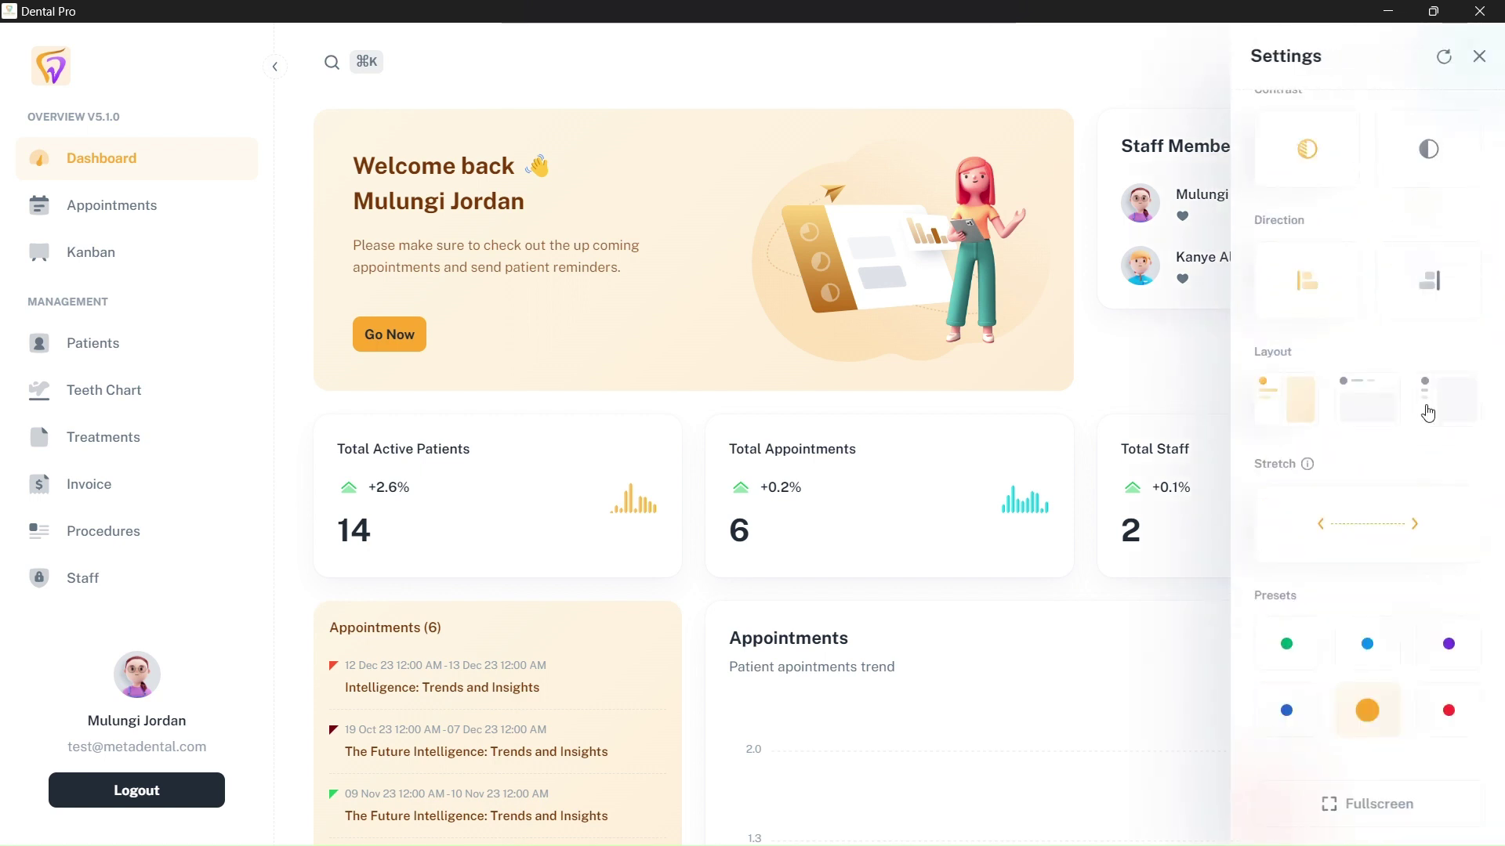
scroll(1427, 413, "up", 3)
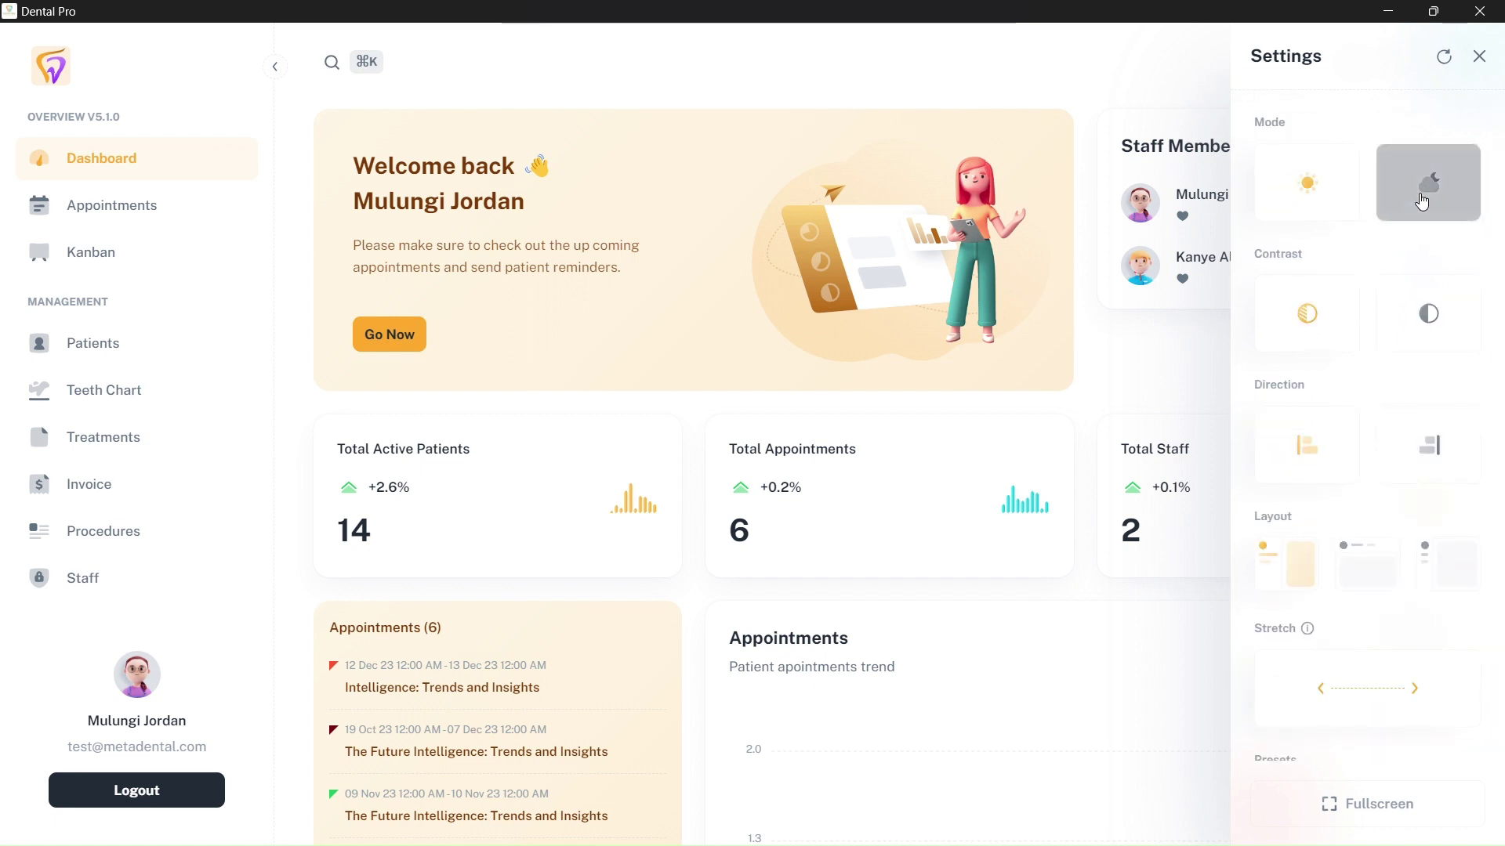
- Switch the app to dark mode and try the alternative contrast, returning to the original contrast option
left_click(1422, 202)
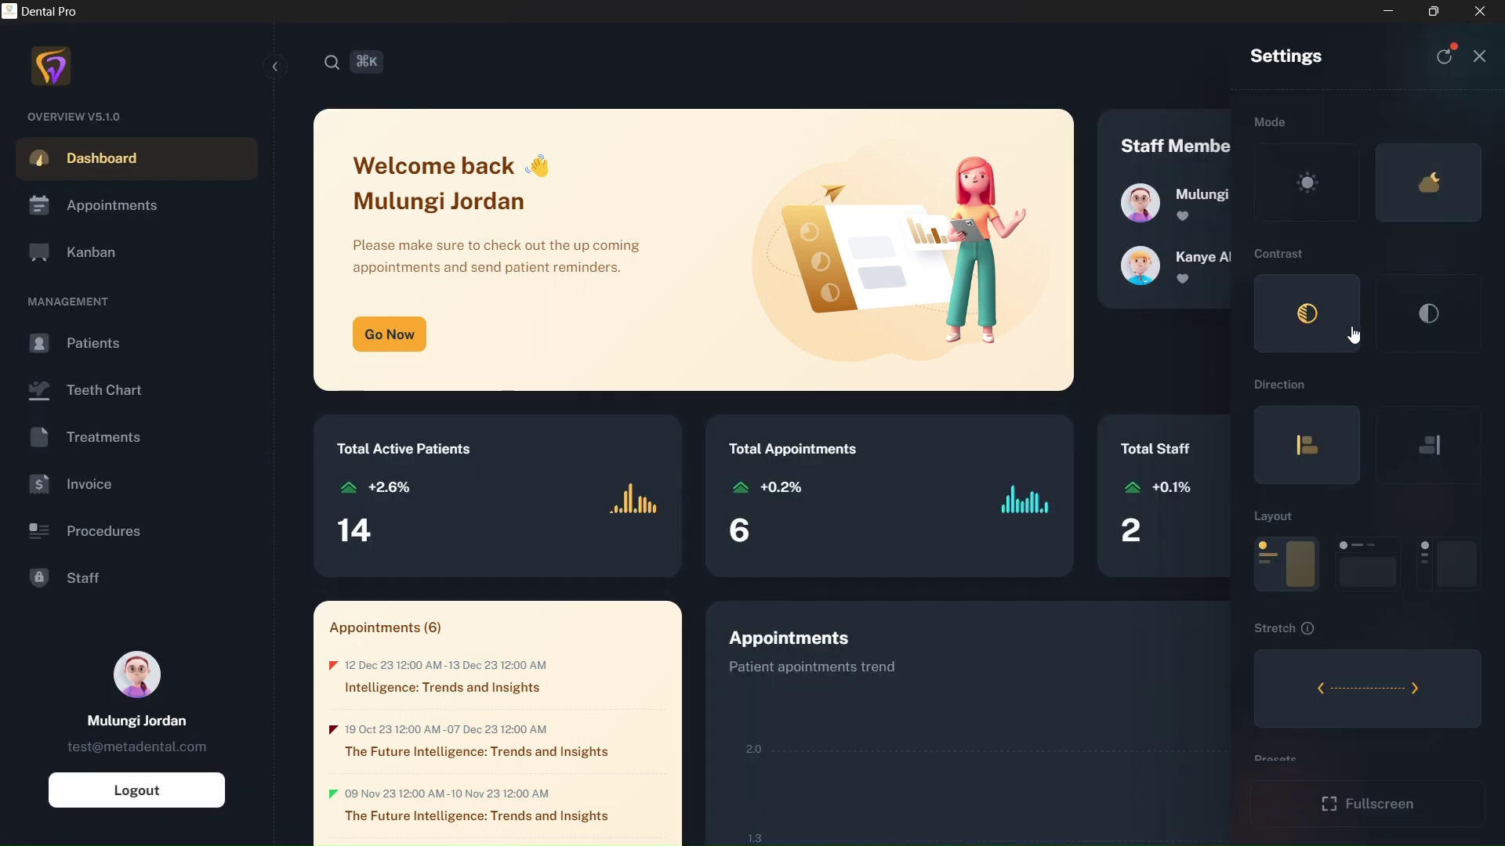
left_click(1426, 324)
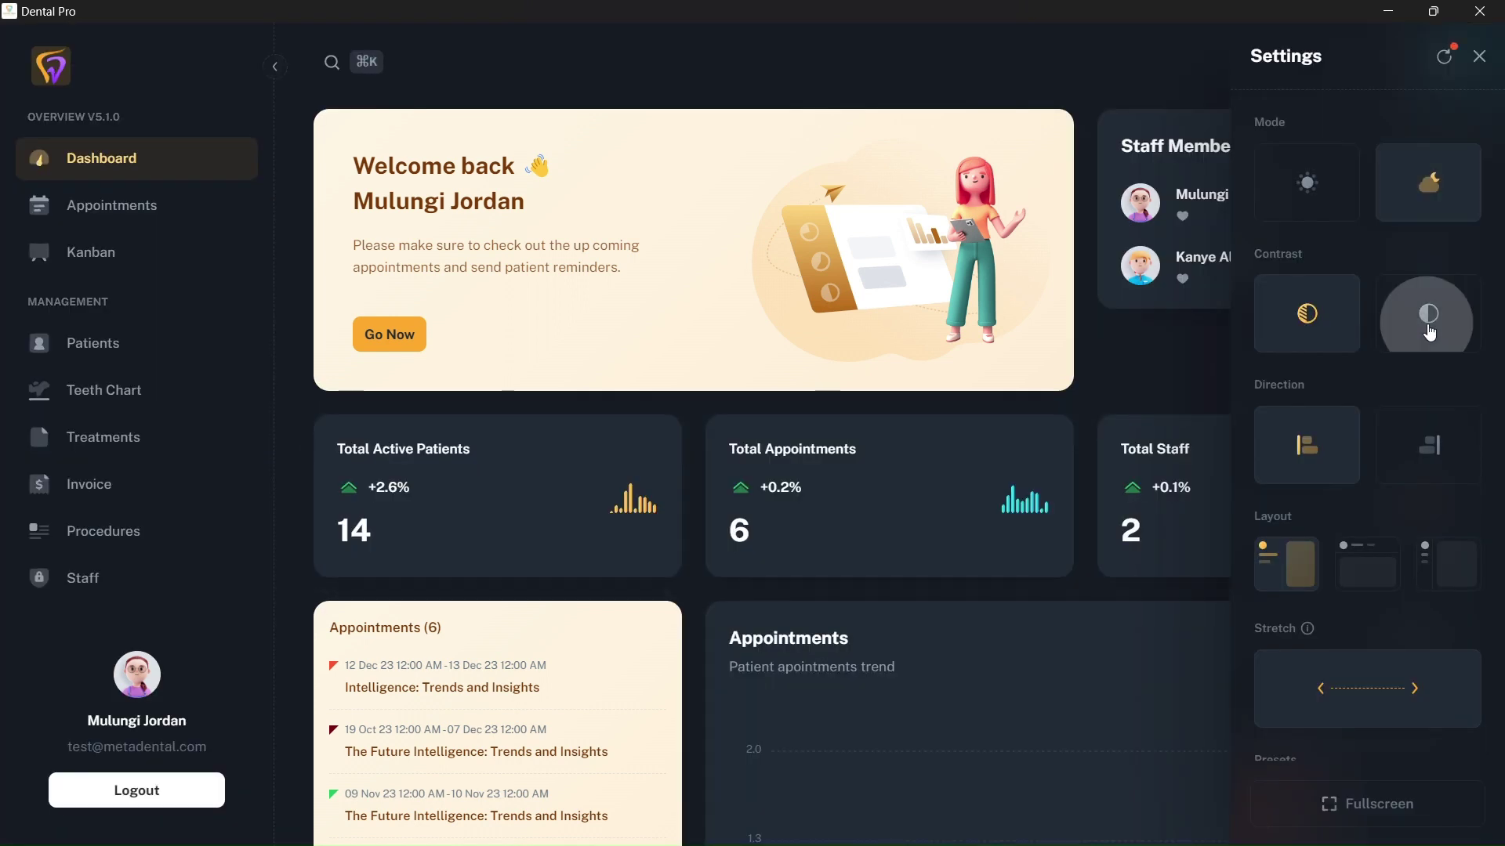
left_click(1307, 316)
- Try the horizontal and mini navigation layouts, and return to the full vertical sidebar layout
scroll(1307, 319, "down", 2)
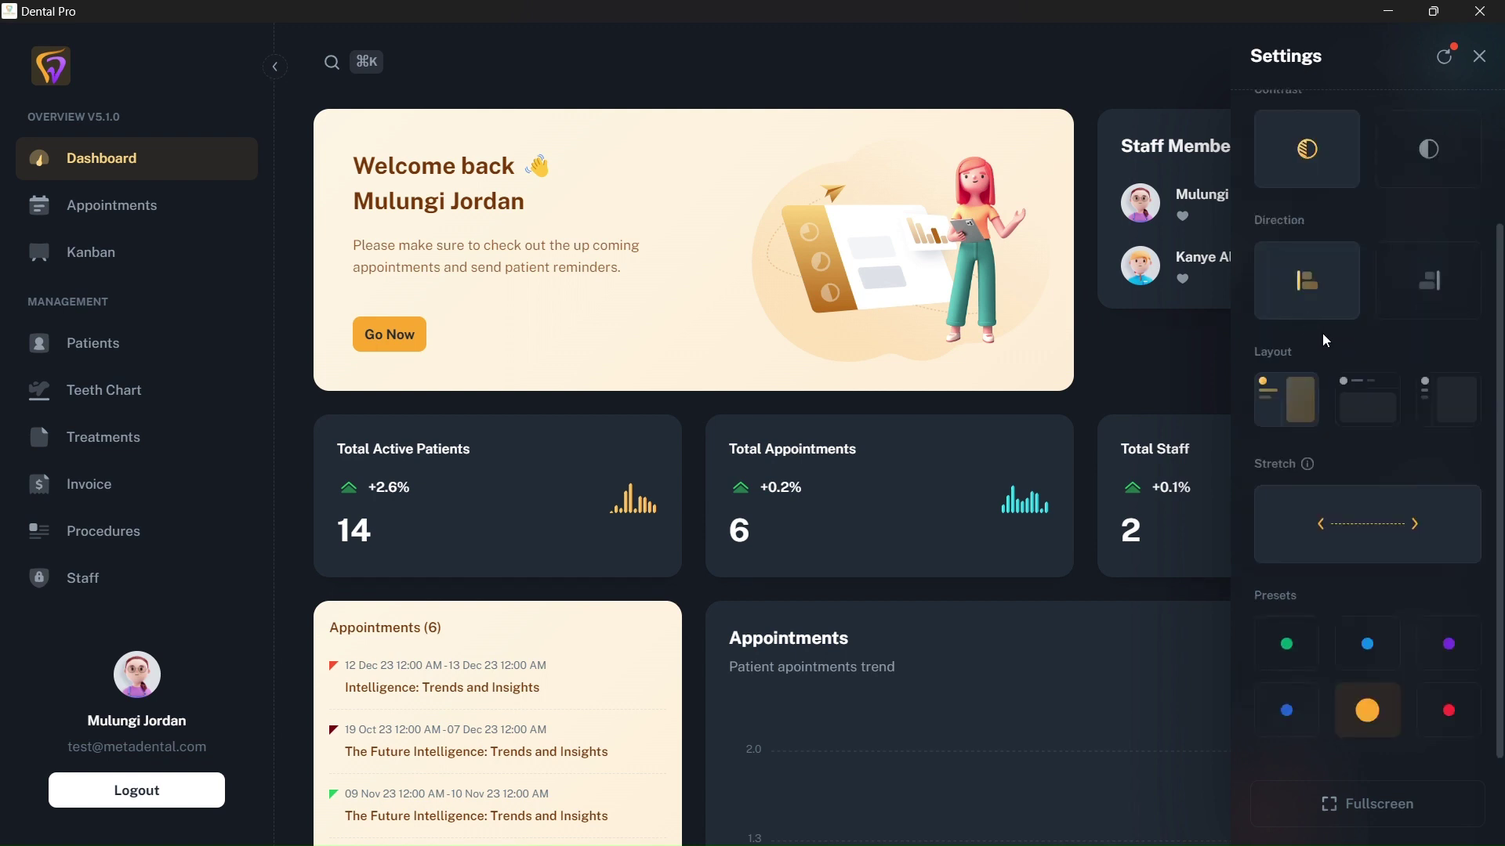
left_click(1361, 404)
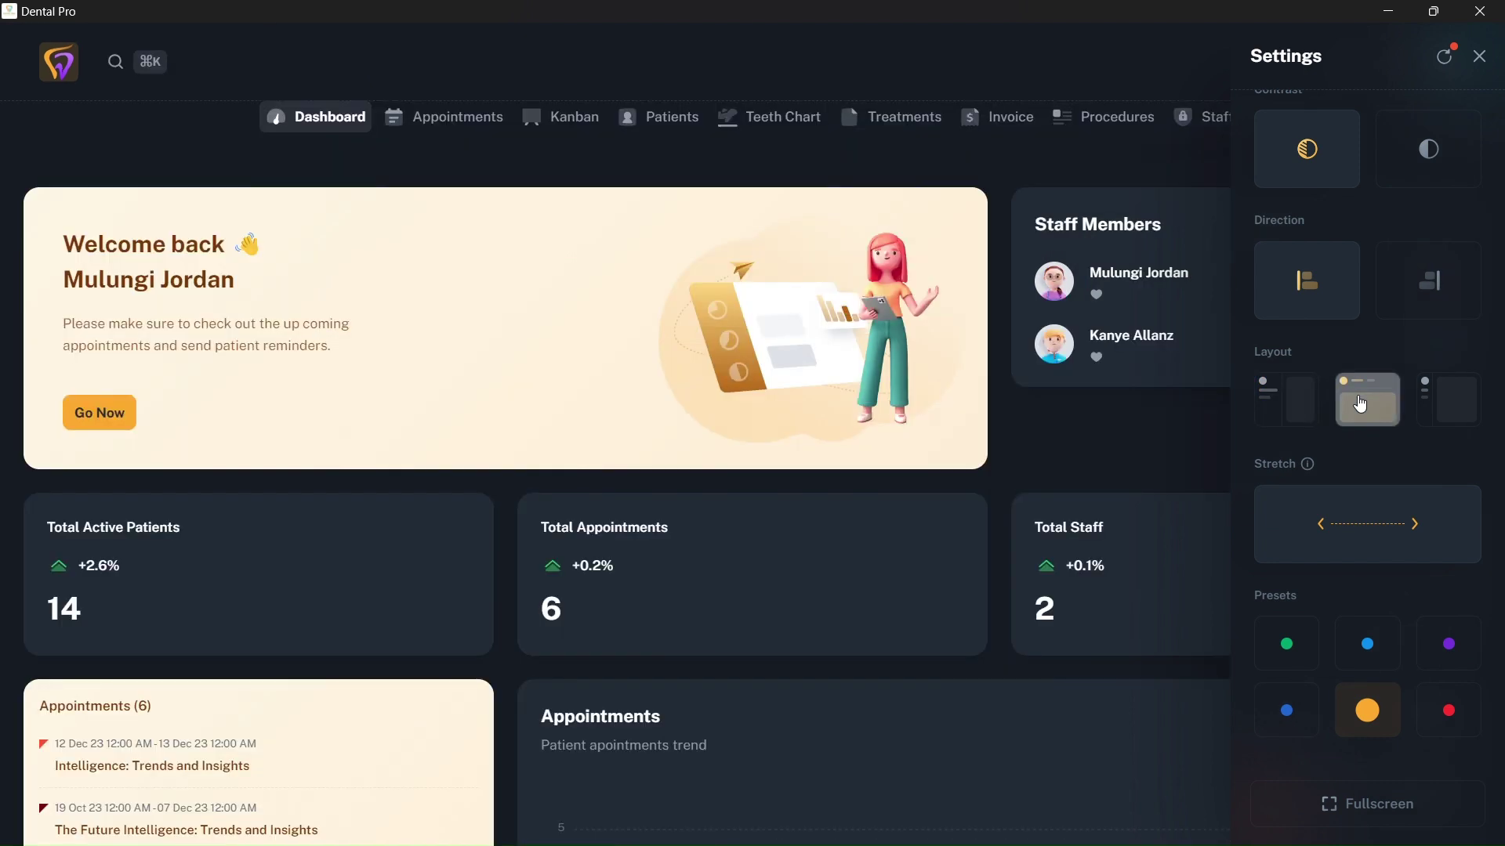
left_click(1315, 414)
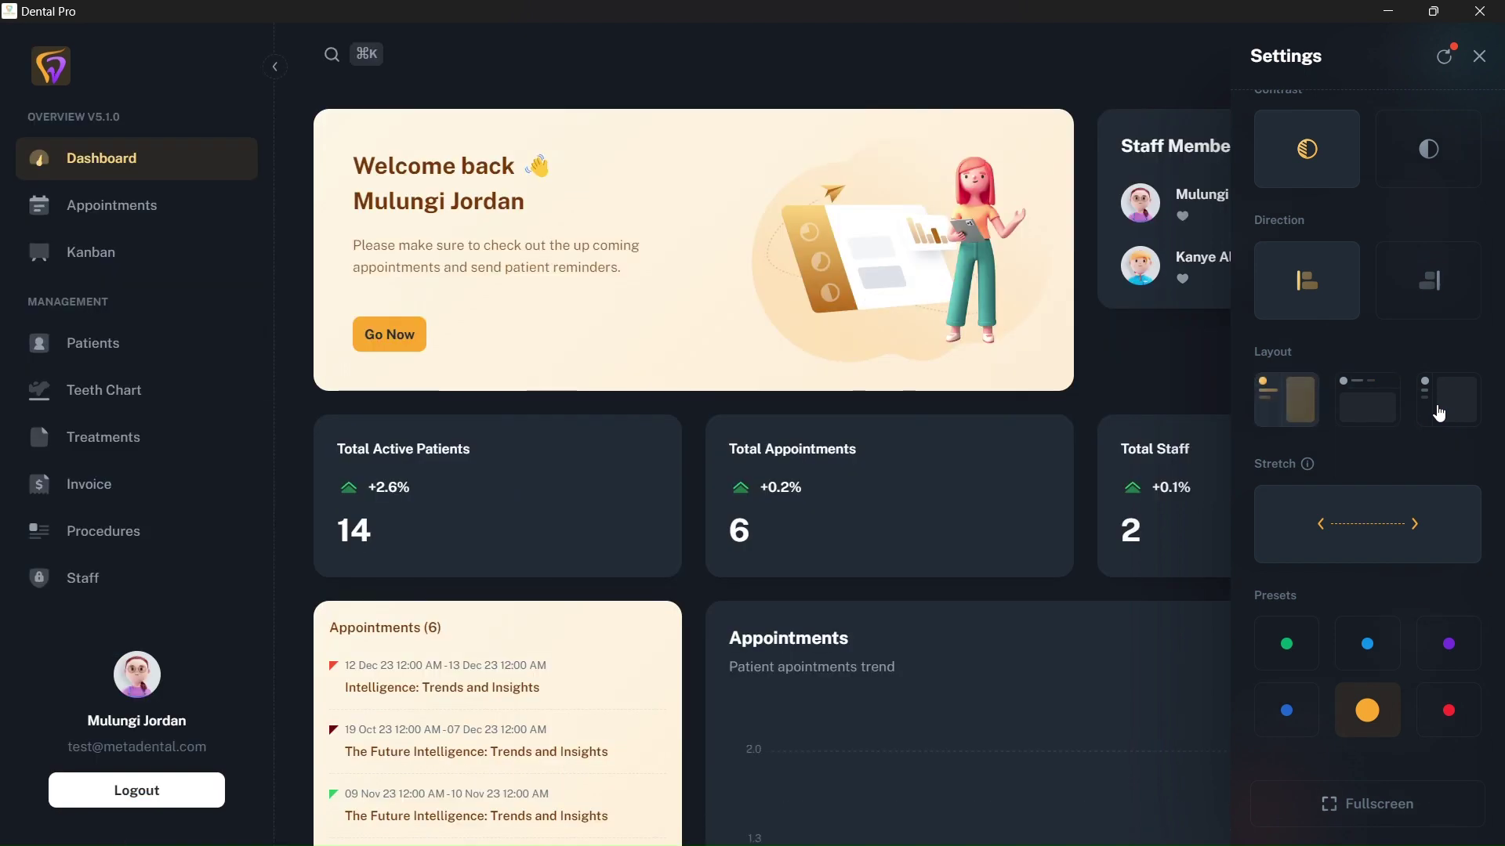
left_click(1440, 413)
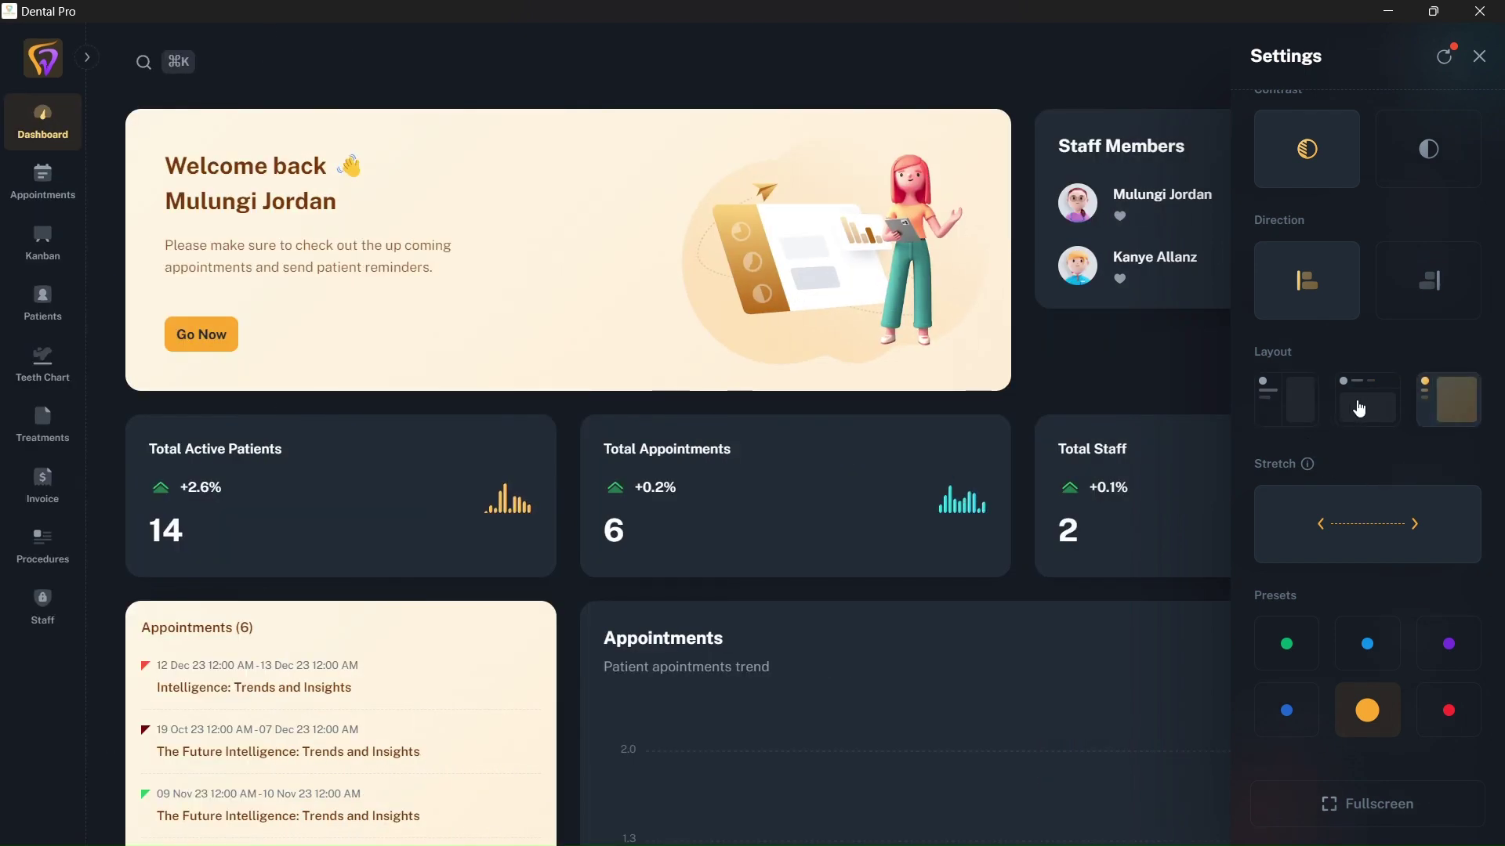
left_click(1297, 405)
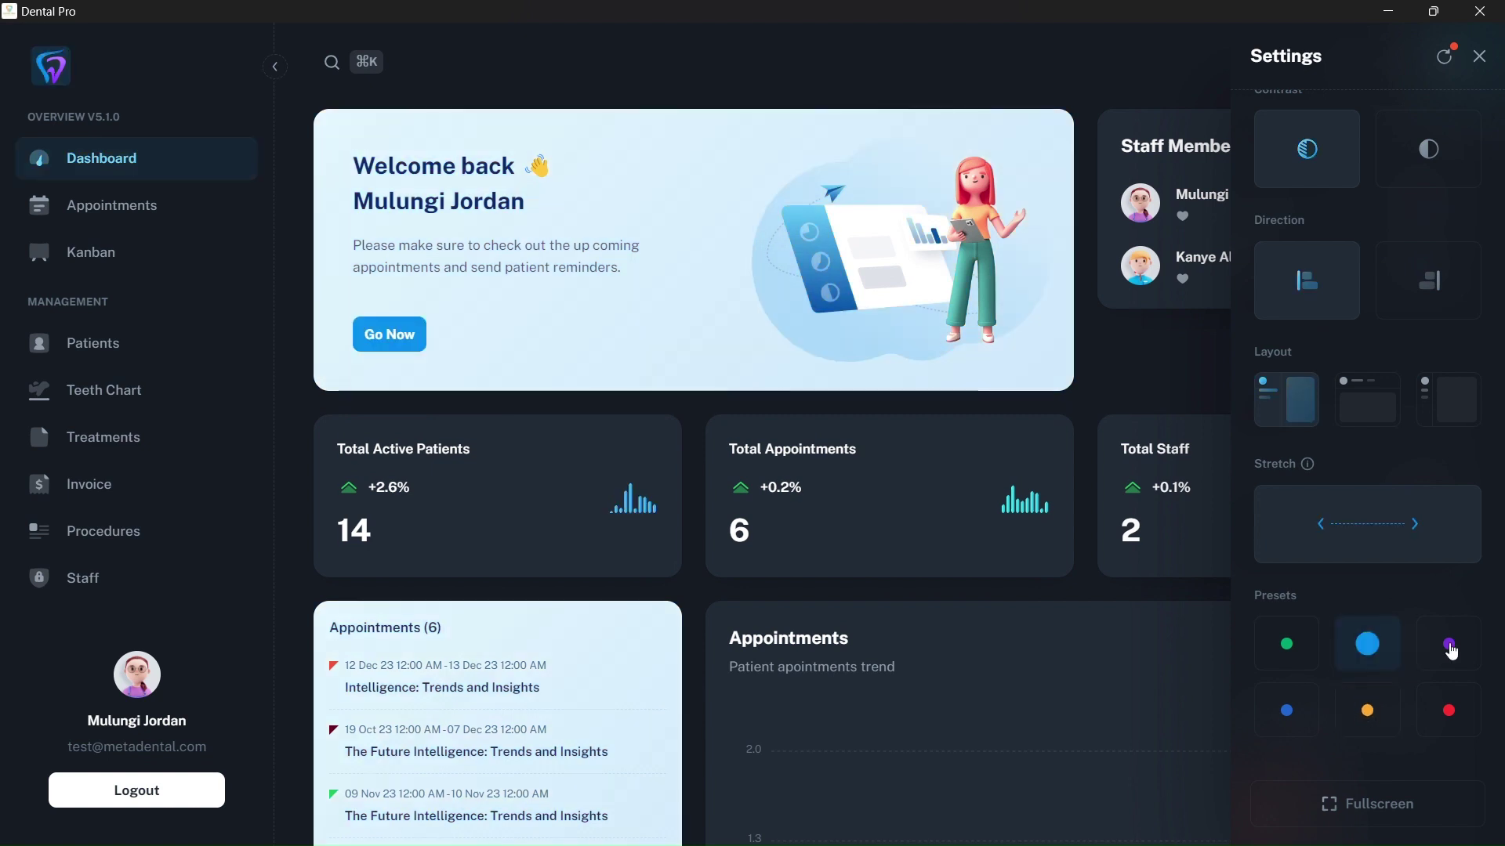
- Try the dark blue color preset and reset all display settings to their defaults
left_click(1290, 716)
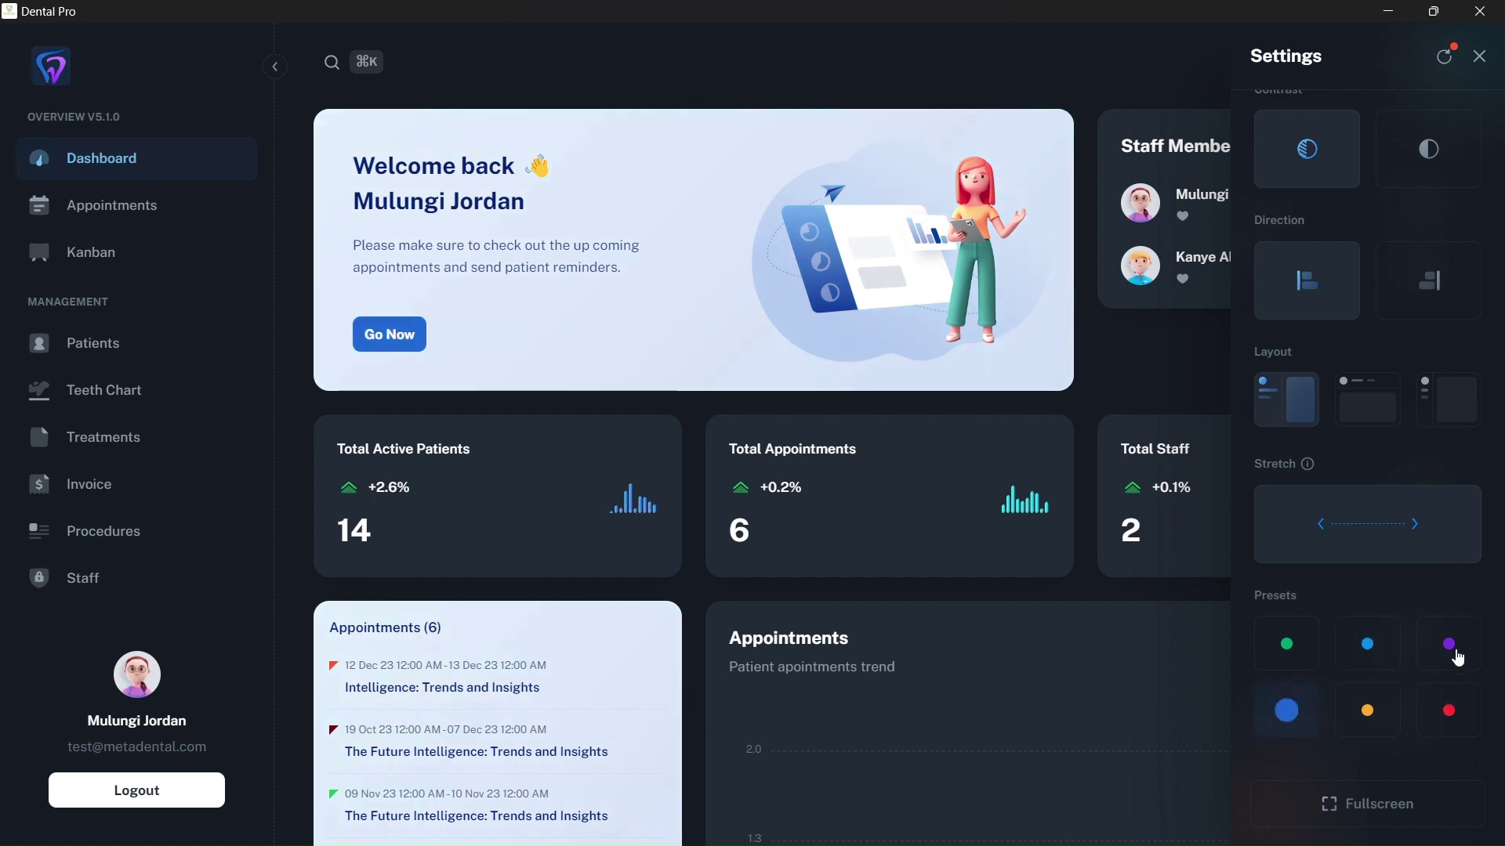
scroll(1423, 494, "up", 2)
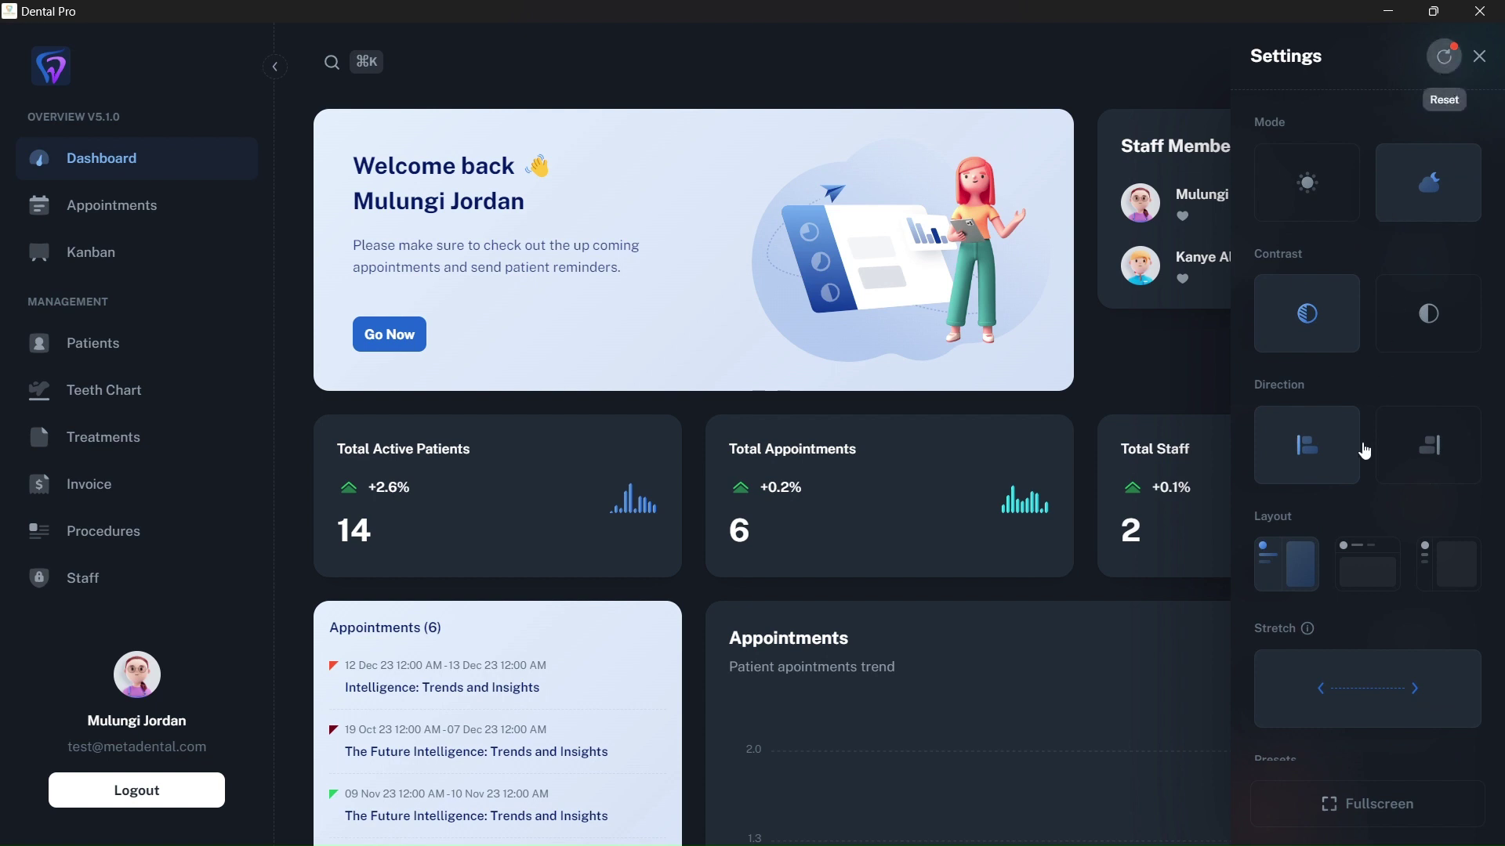
- Apply the light blue color preset and close the display settings
scroll(1362, 447, "down", 2)
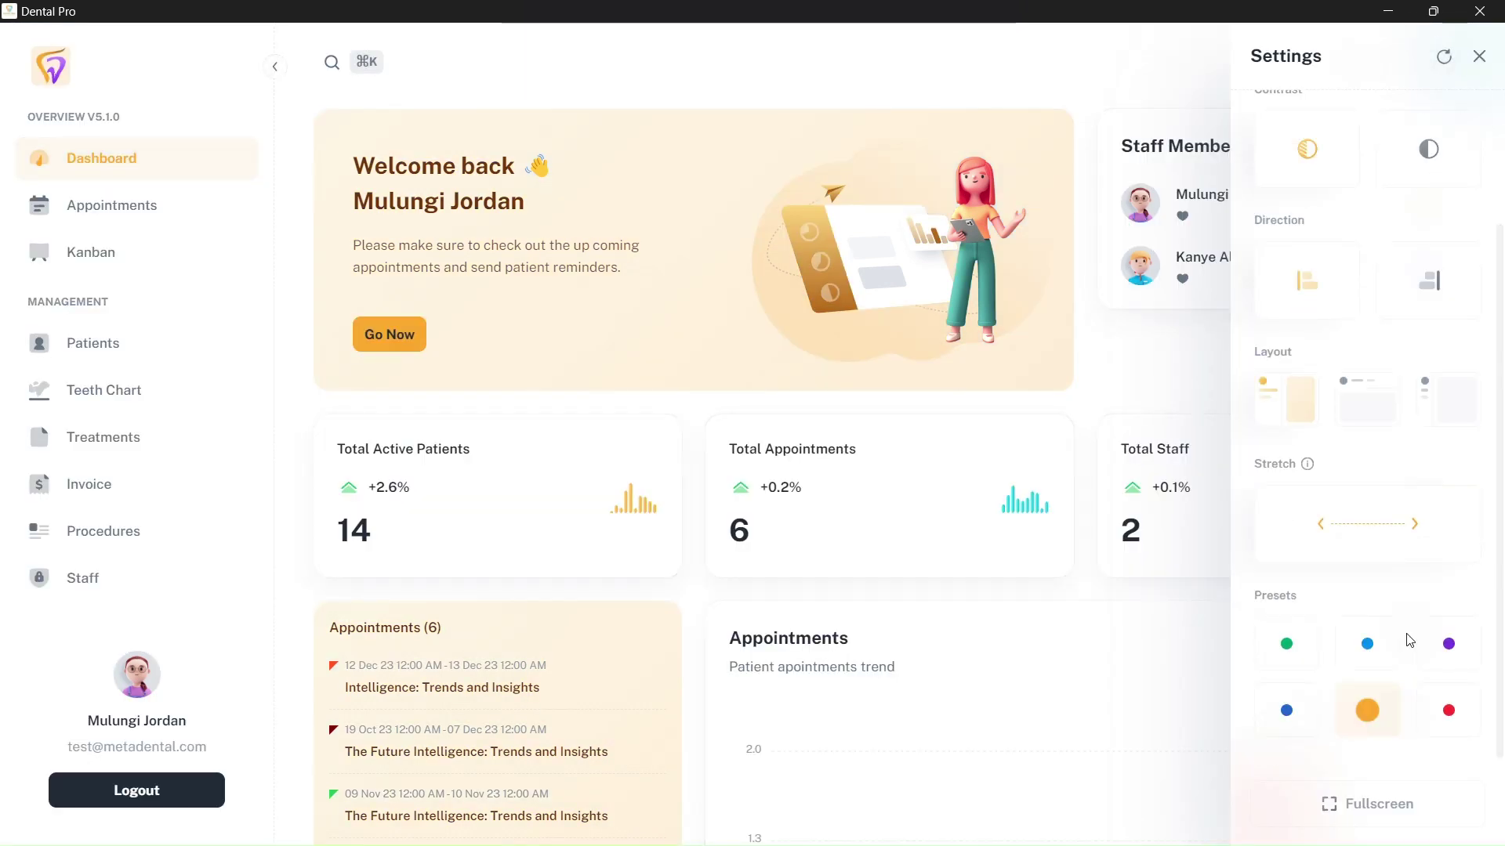
left_click(1364, 645)
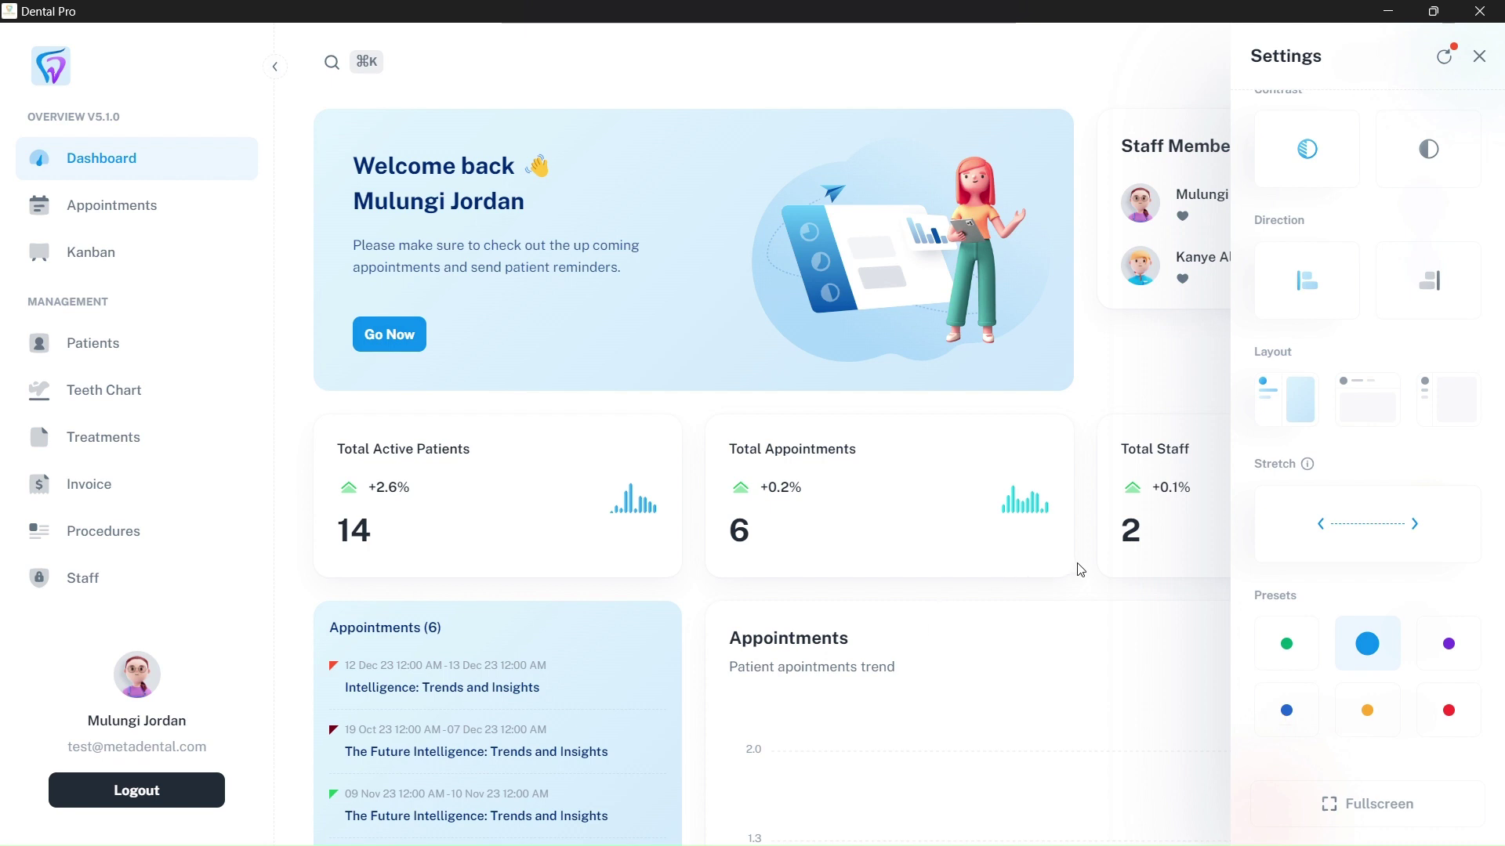
left_click(1022, 592)
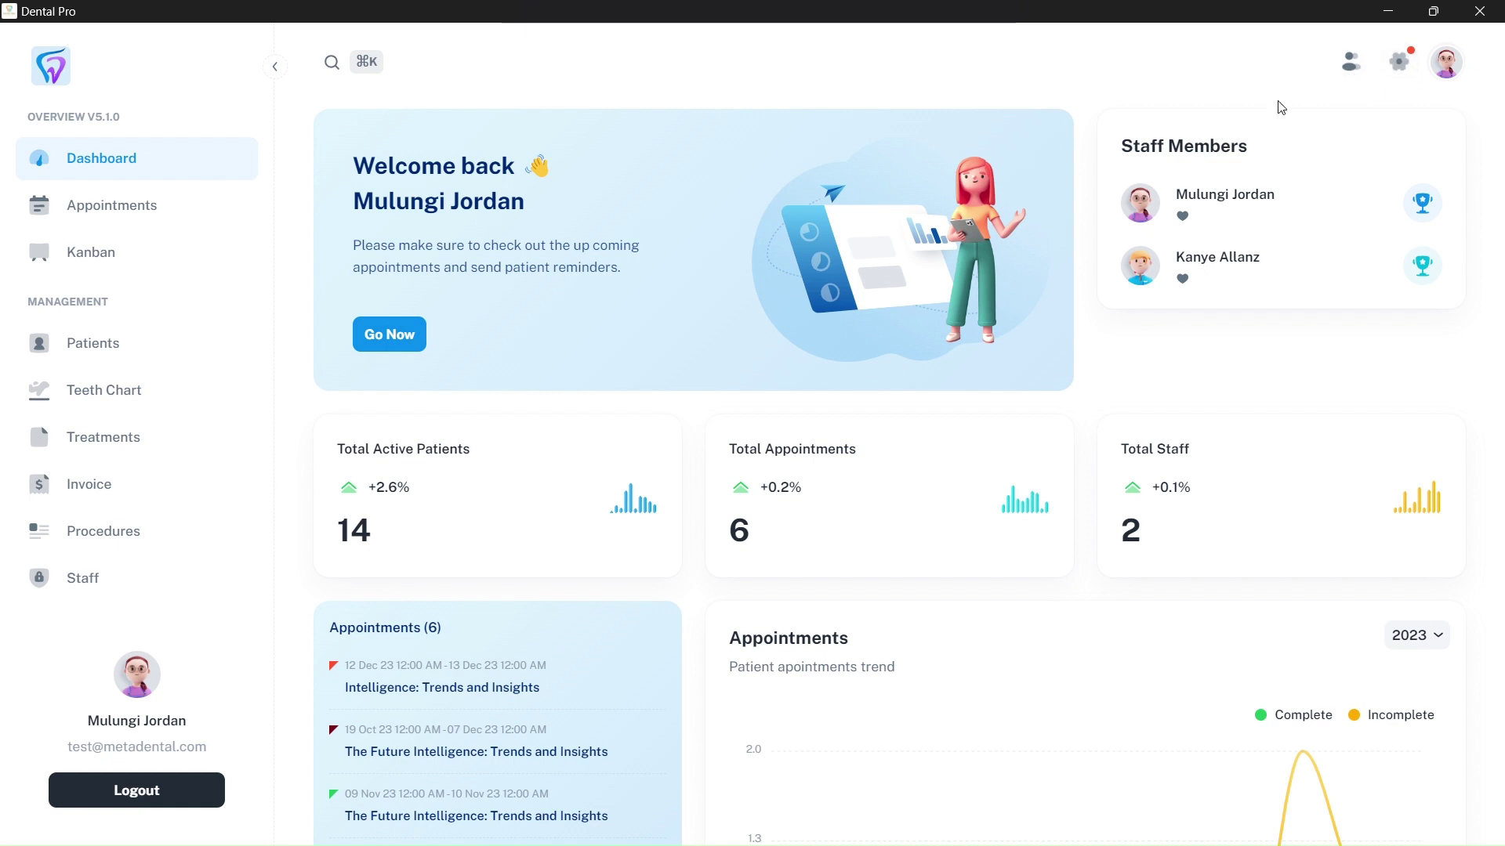
- Log out of the account from the profile options
left_click(1458, 66)
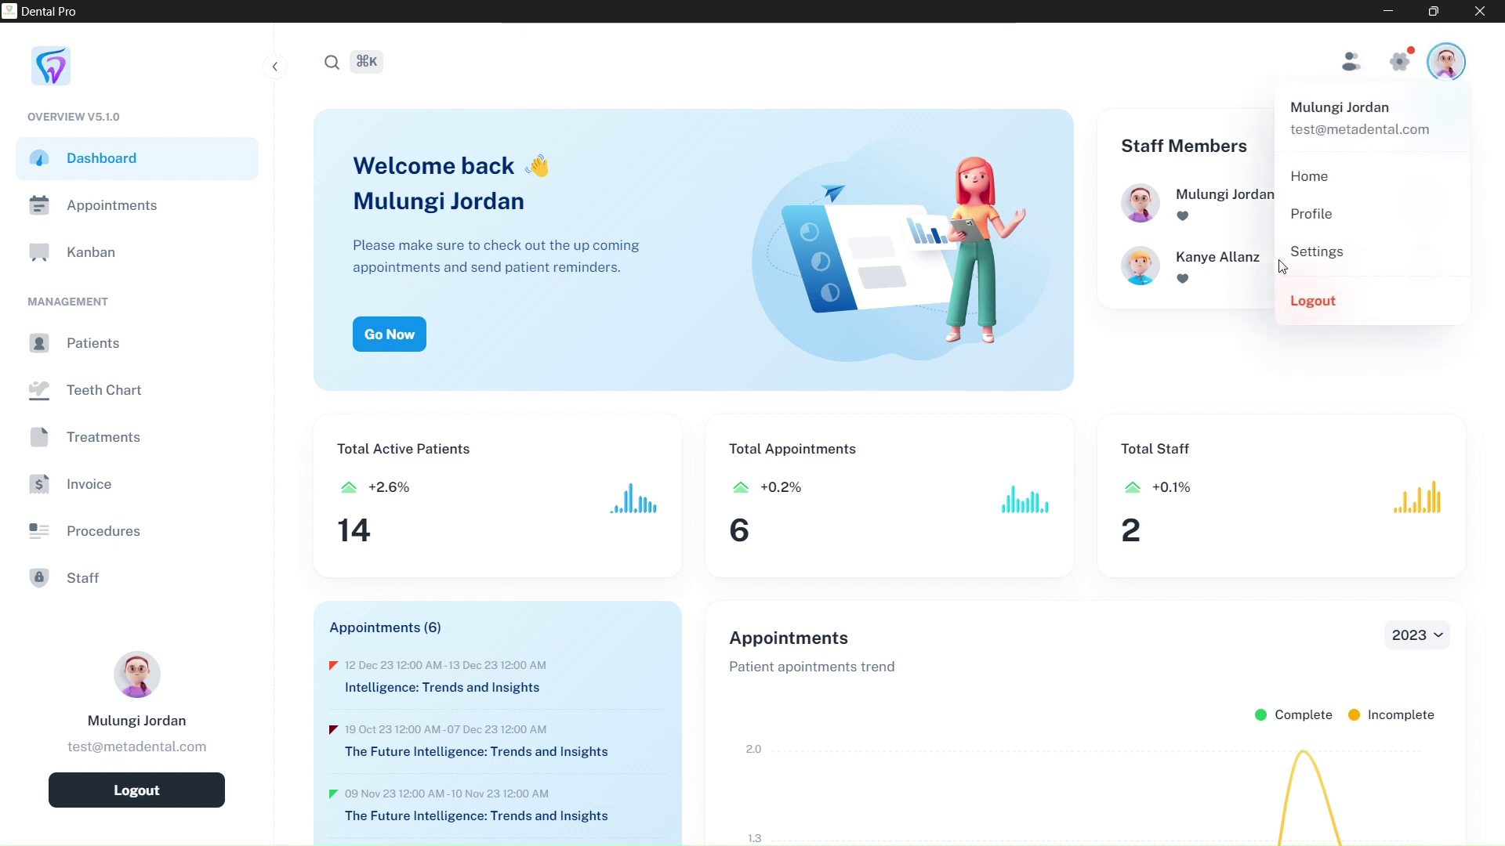
left_click(1353, 303)
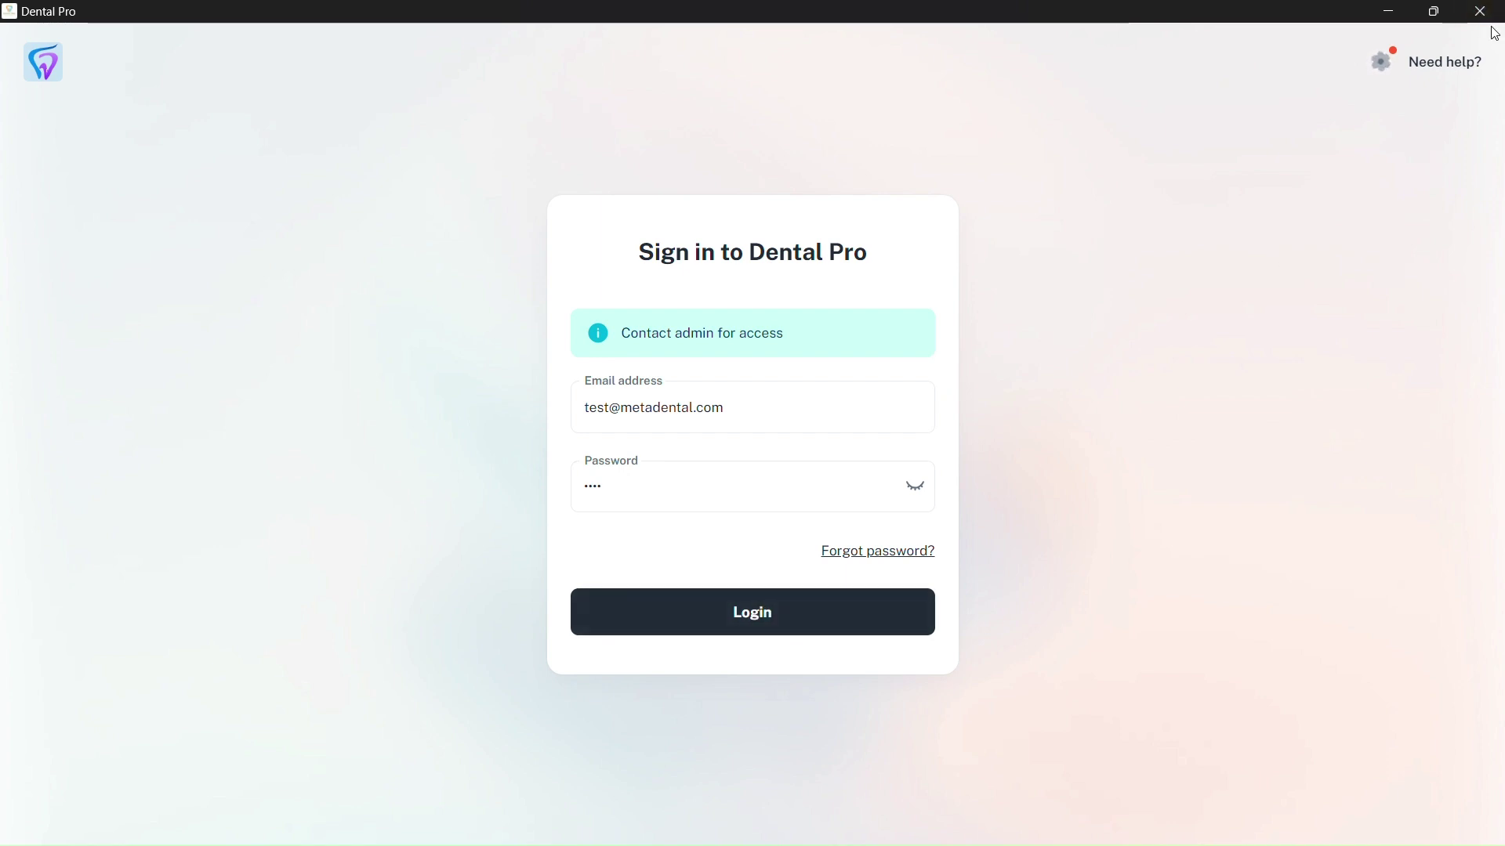
left_click(706, 27)
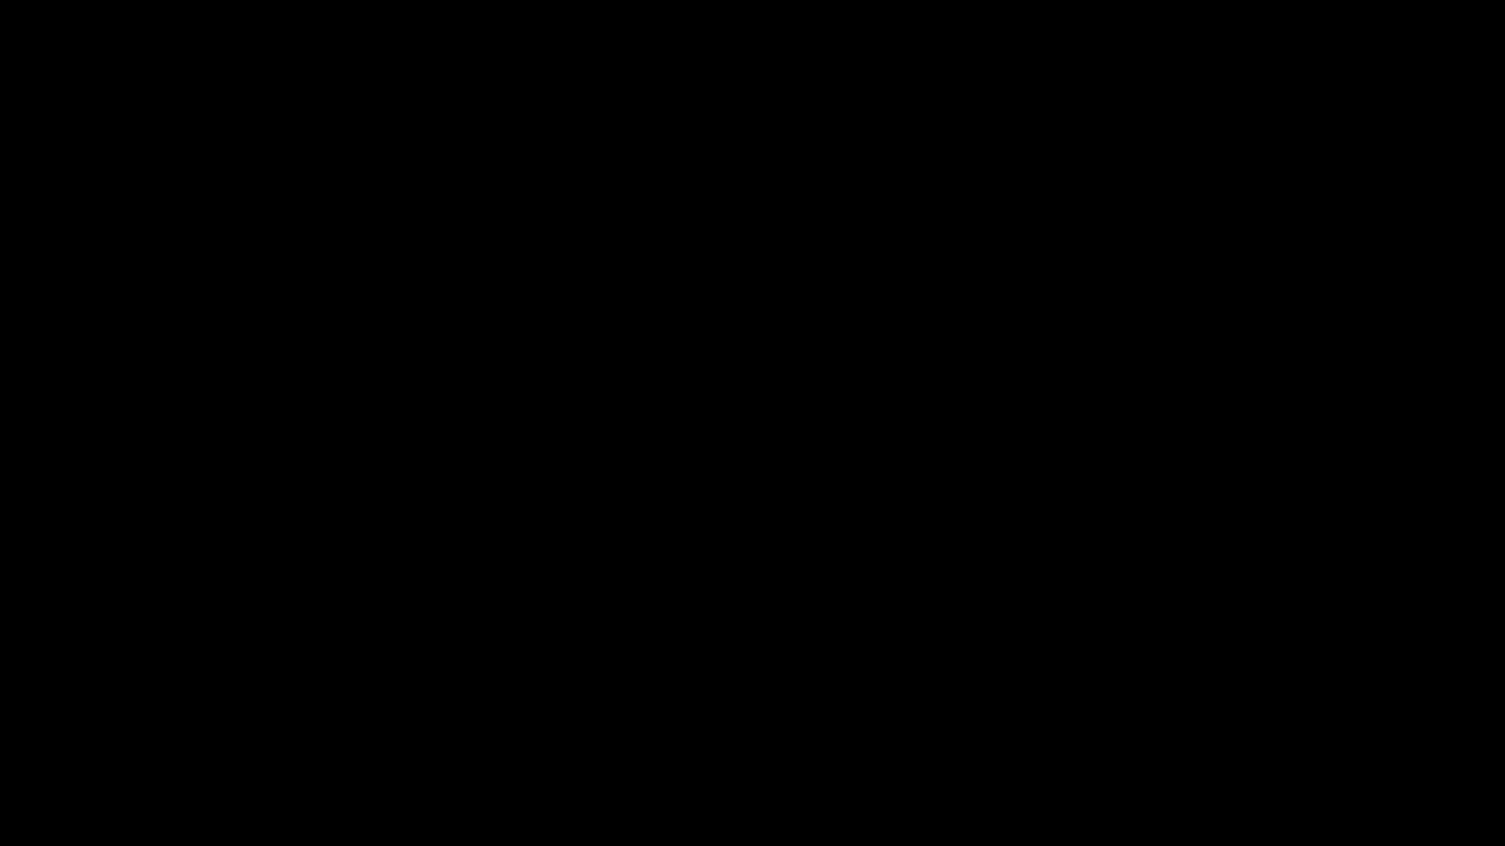